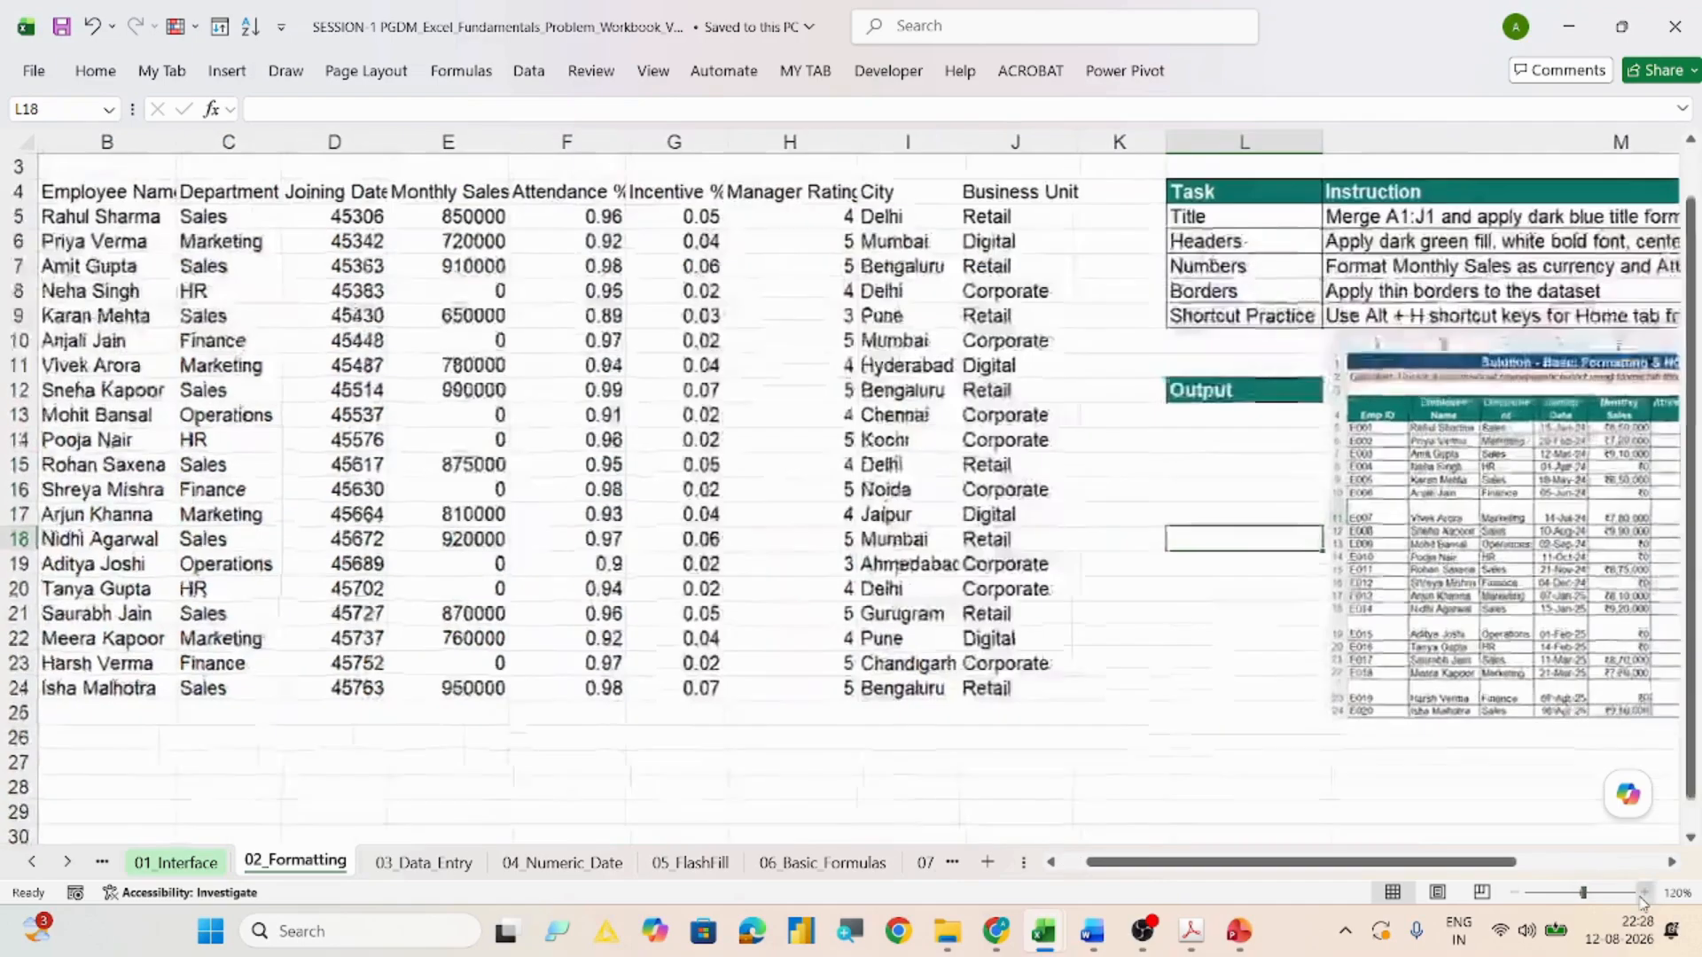
Step: Examine the employee dataset, the formatting task instructions and the sample output on the 02_Formatting sheet
{"action": "left_click", "coordinate": [1644, 893]}
{"action": "left_click", "coordinate": [1643, 894]}
{"action": "left_click", "coordinate": [1643, 894]}
{"action": "scroll", "coordinate": [798, 676], "scroll_direction": "left", "scroll_amount": 5}
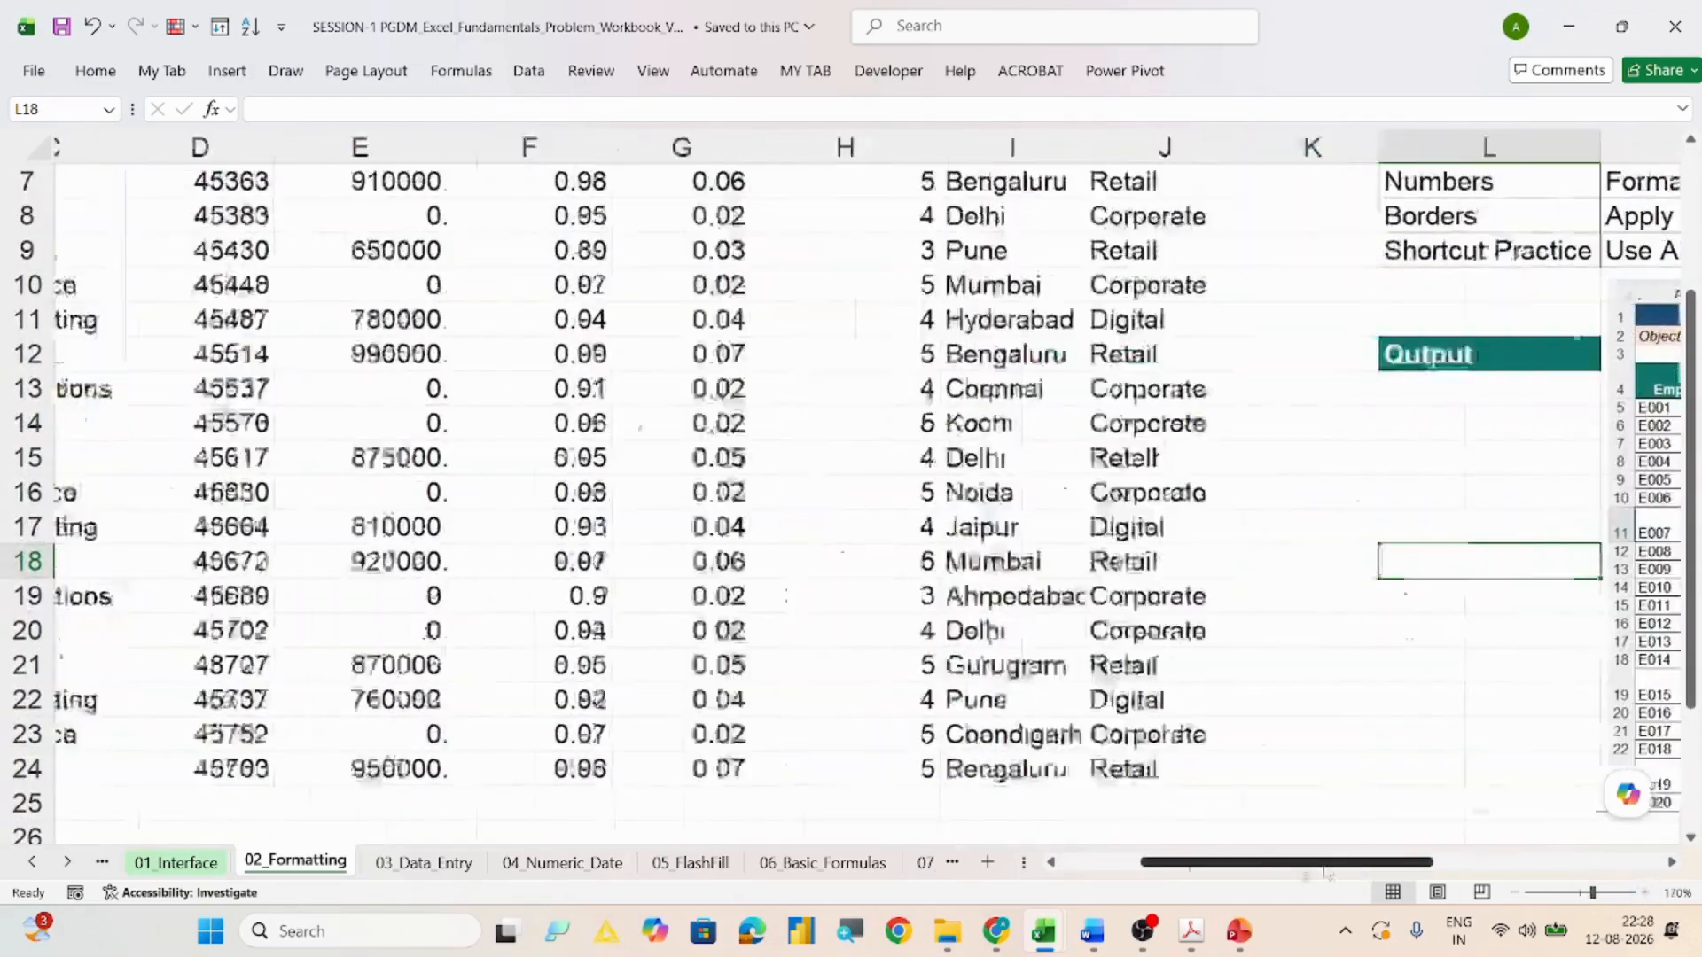
{"action": "scroll", "coordinate": [798, 676], "scroll_direction": "up", "scroll_amount": 2}
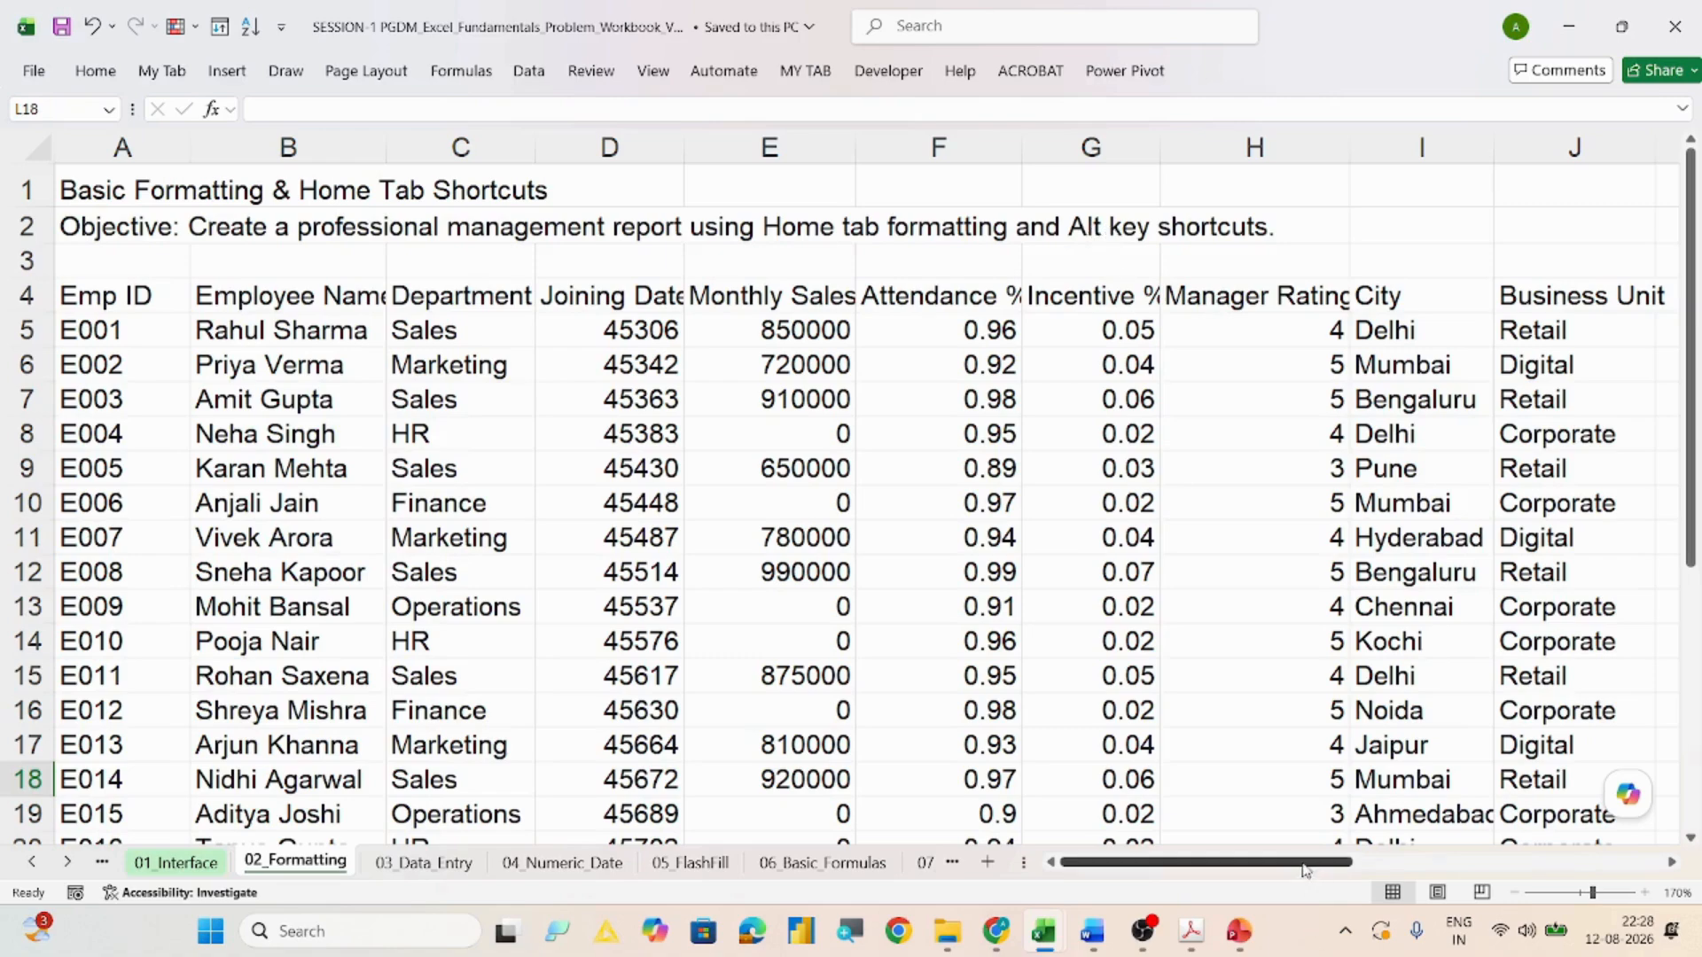
{"action": "left_click_drag", "start_coordinate": [1308, 862], "coordinate": [1566, 856]}
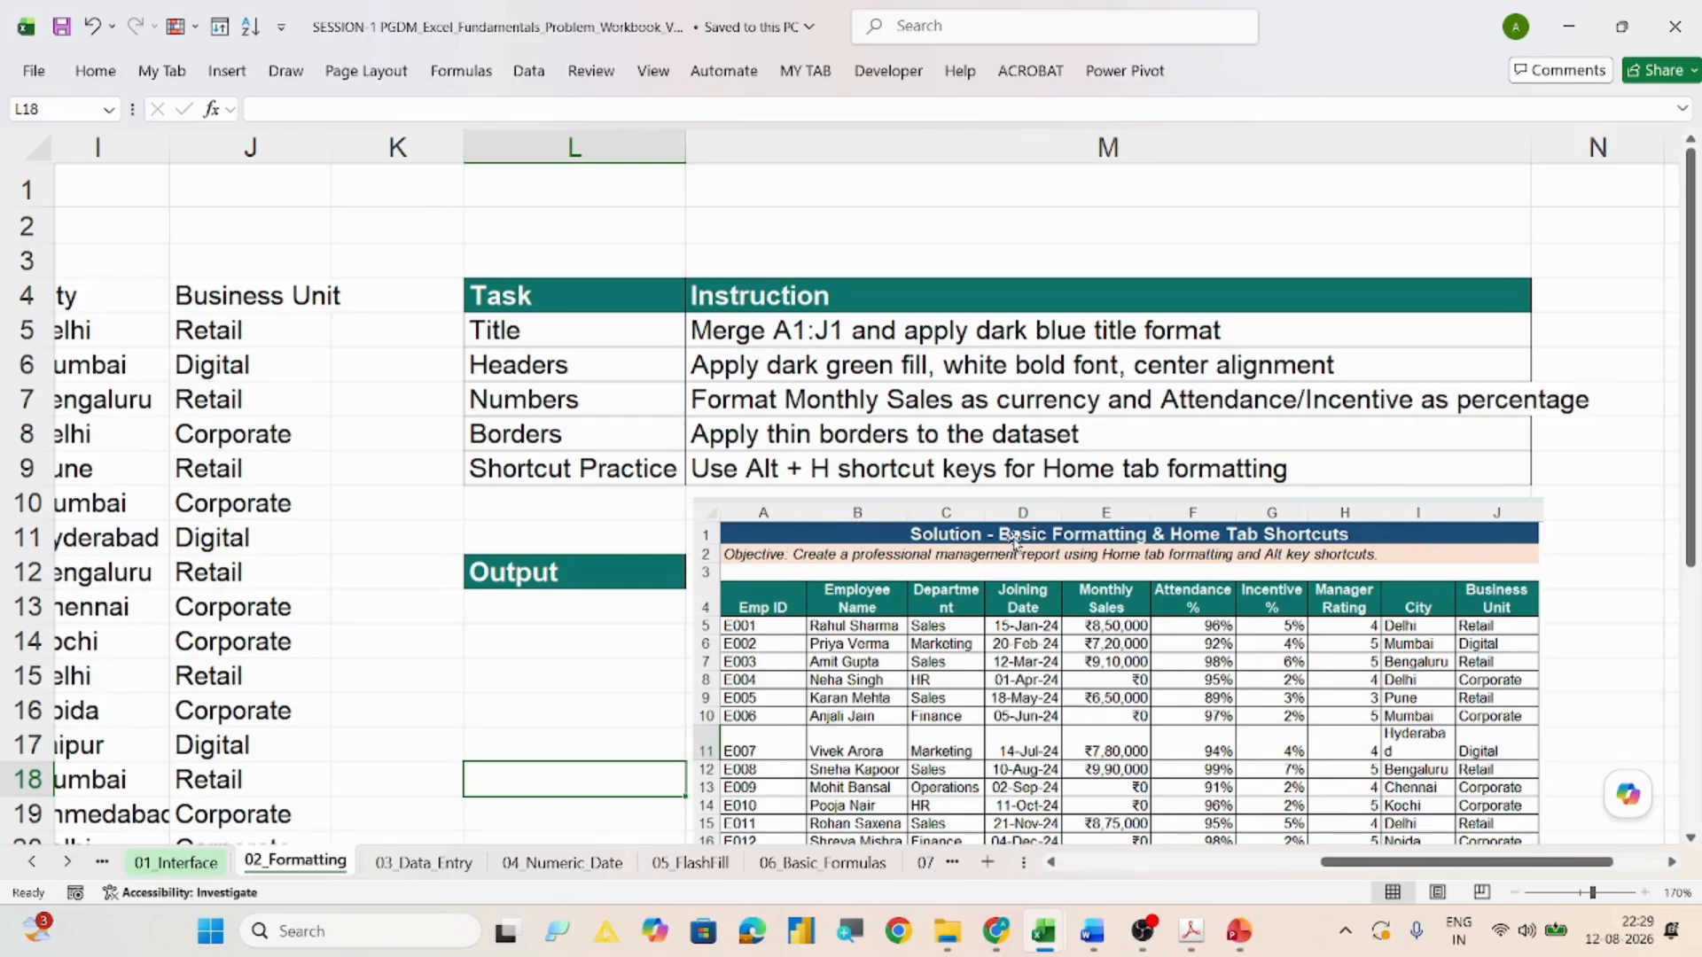
{"action": "left_click_drag", "start_coordinate": [1347, 865], "coordinate": [943, 899]}
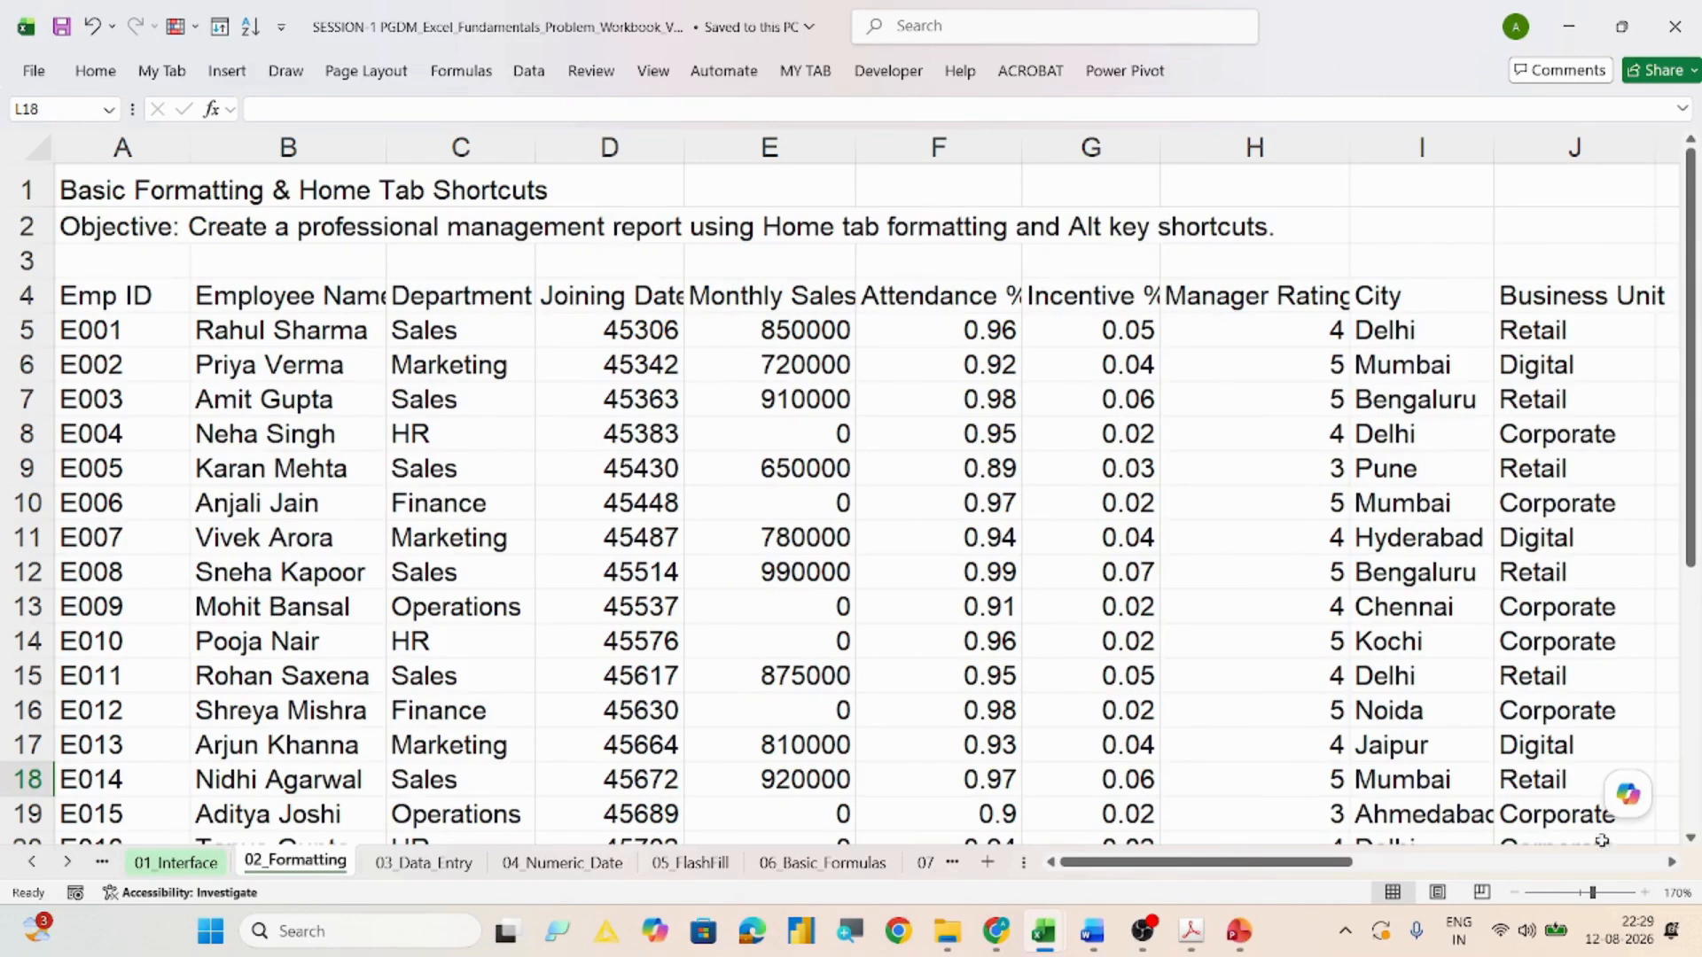
{"action": "left_click", "coordinate": [1651, 897]}
{"action": "left_click", "coordinate": [1651, 896]}
{"action": "left_click", "coordinate": [1650, 896]}
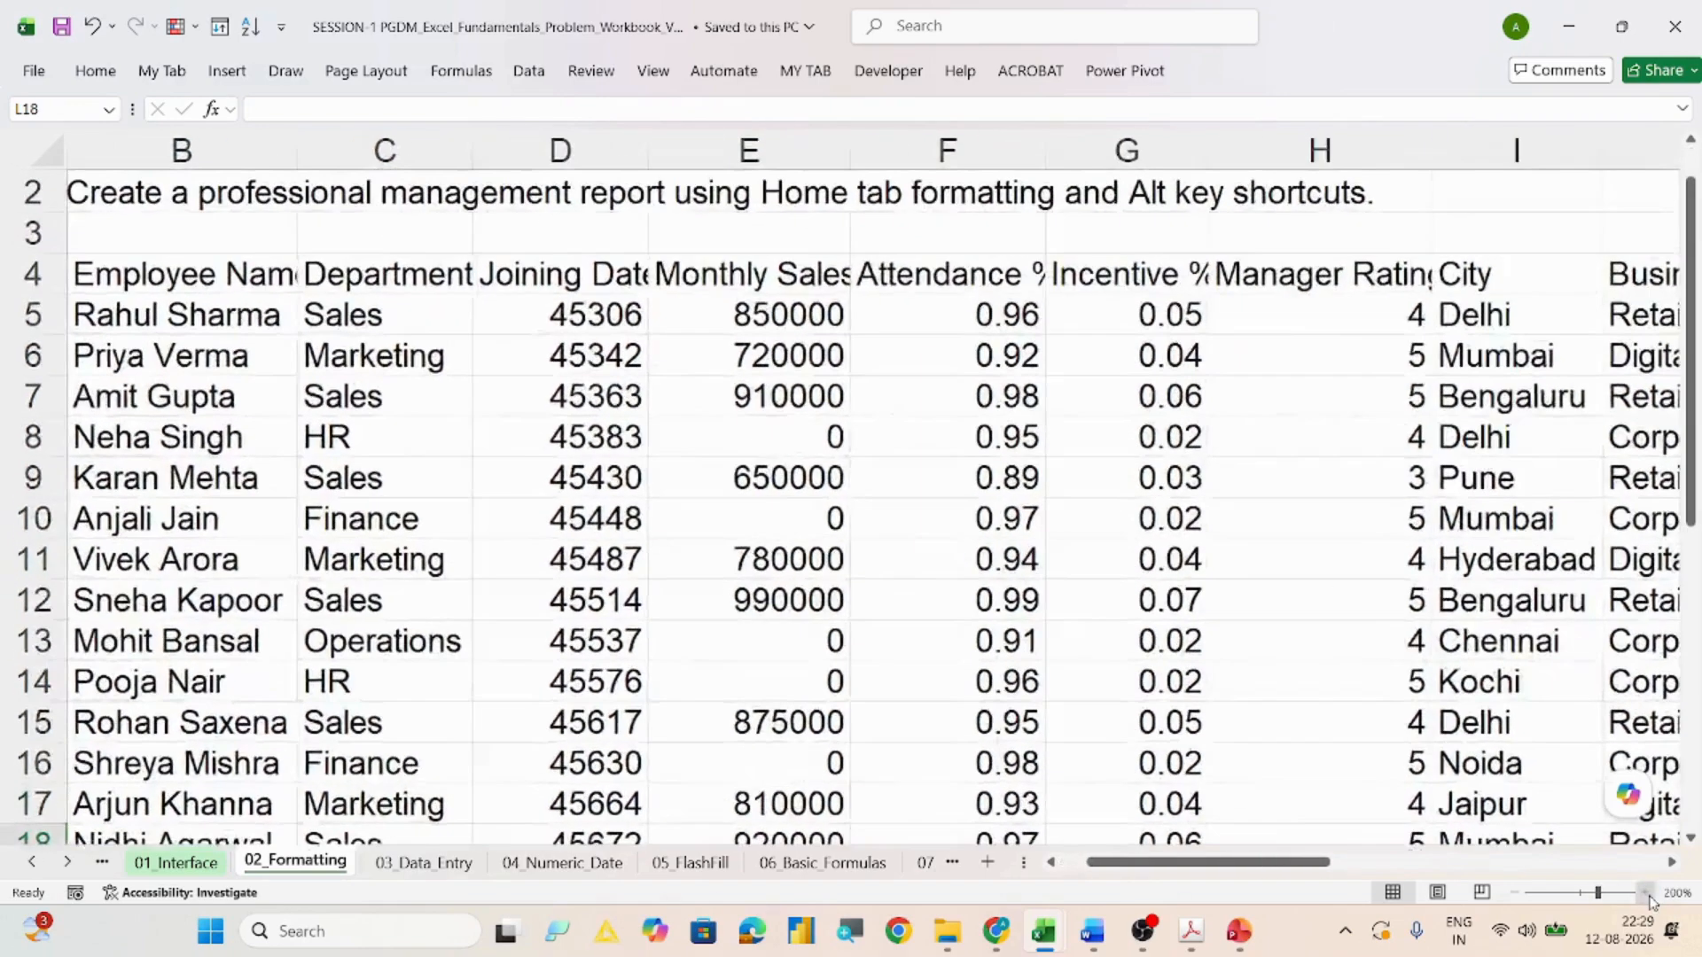
{"action": "left_click", "coordinate": [1650, 896]}
{"action": "left_click", "coordinate": [1651, 897]}
{"action": "left_click_drag", "start_coordinate": [1259, 862], "coordinate": [1171, 863]}
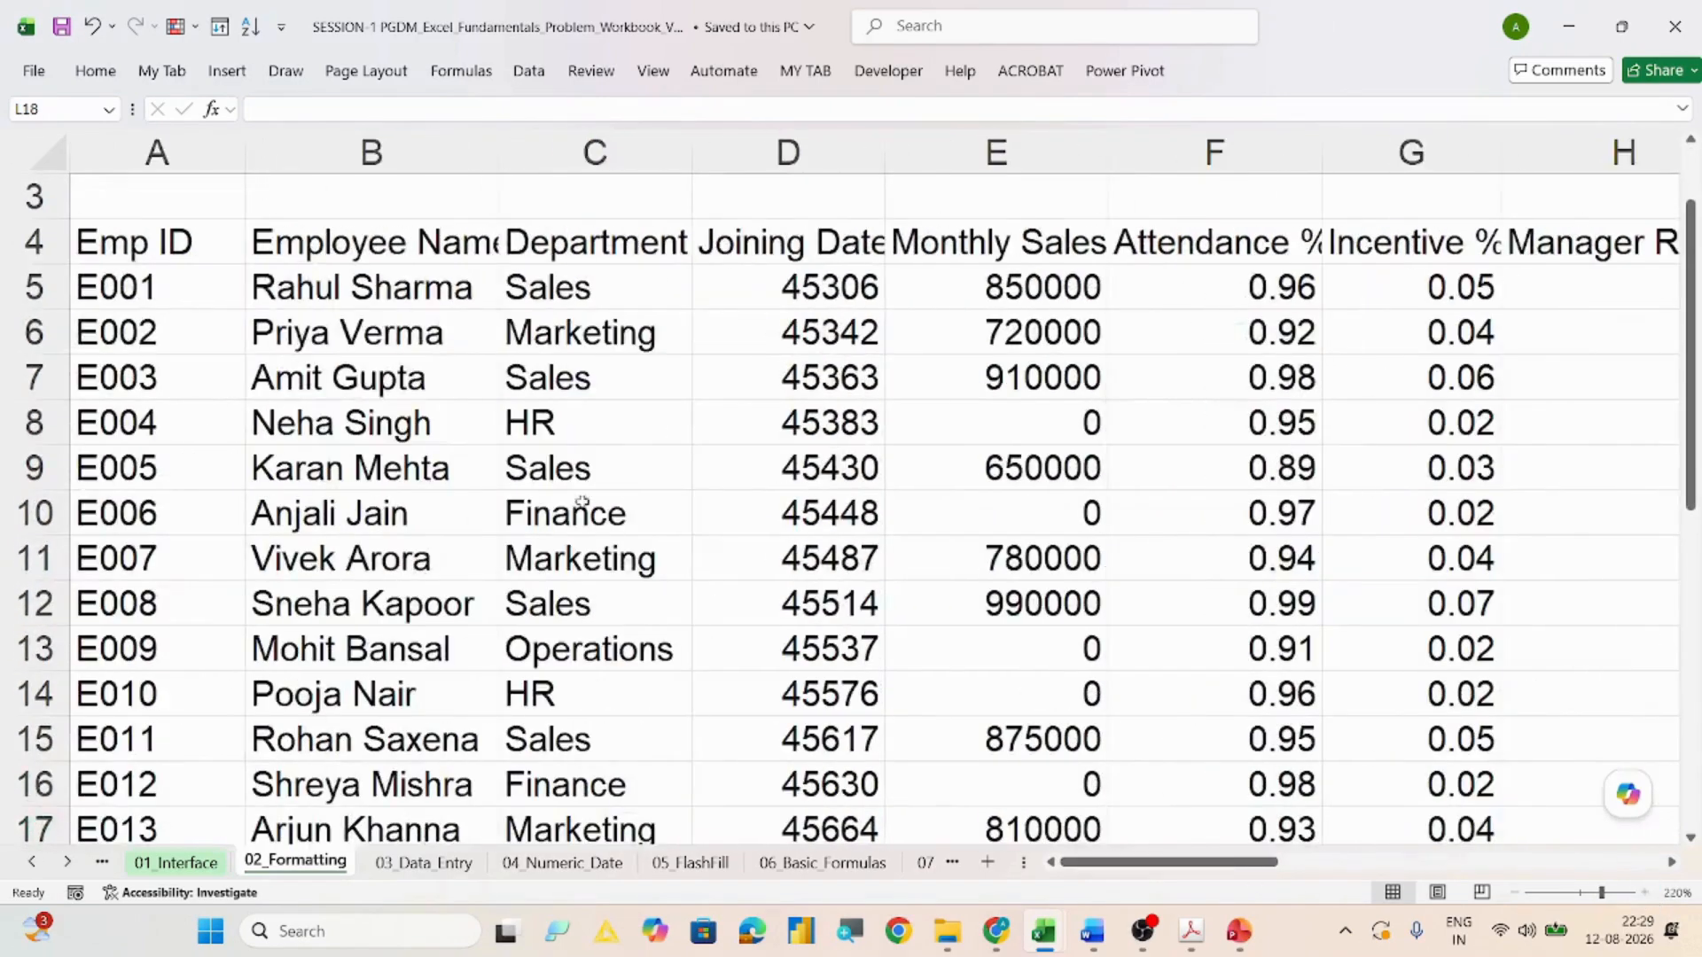
{"action": "scroll", "coordinate": [575, 492], "scroll_direction": "up", "scroll_amount": 1}
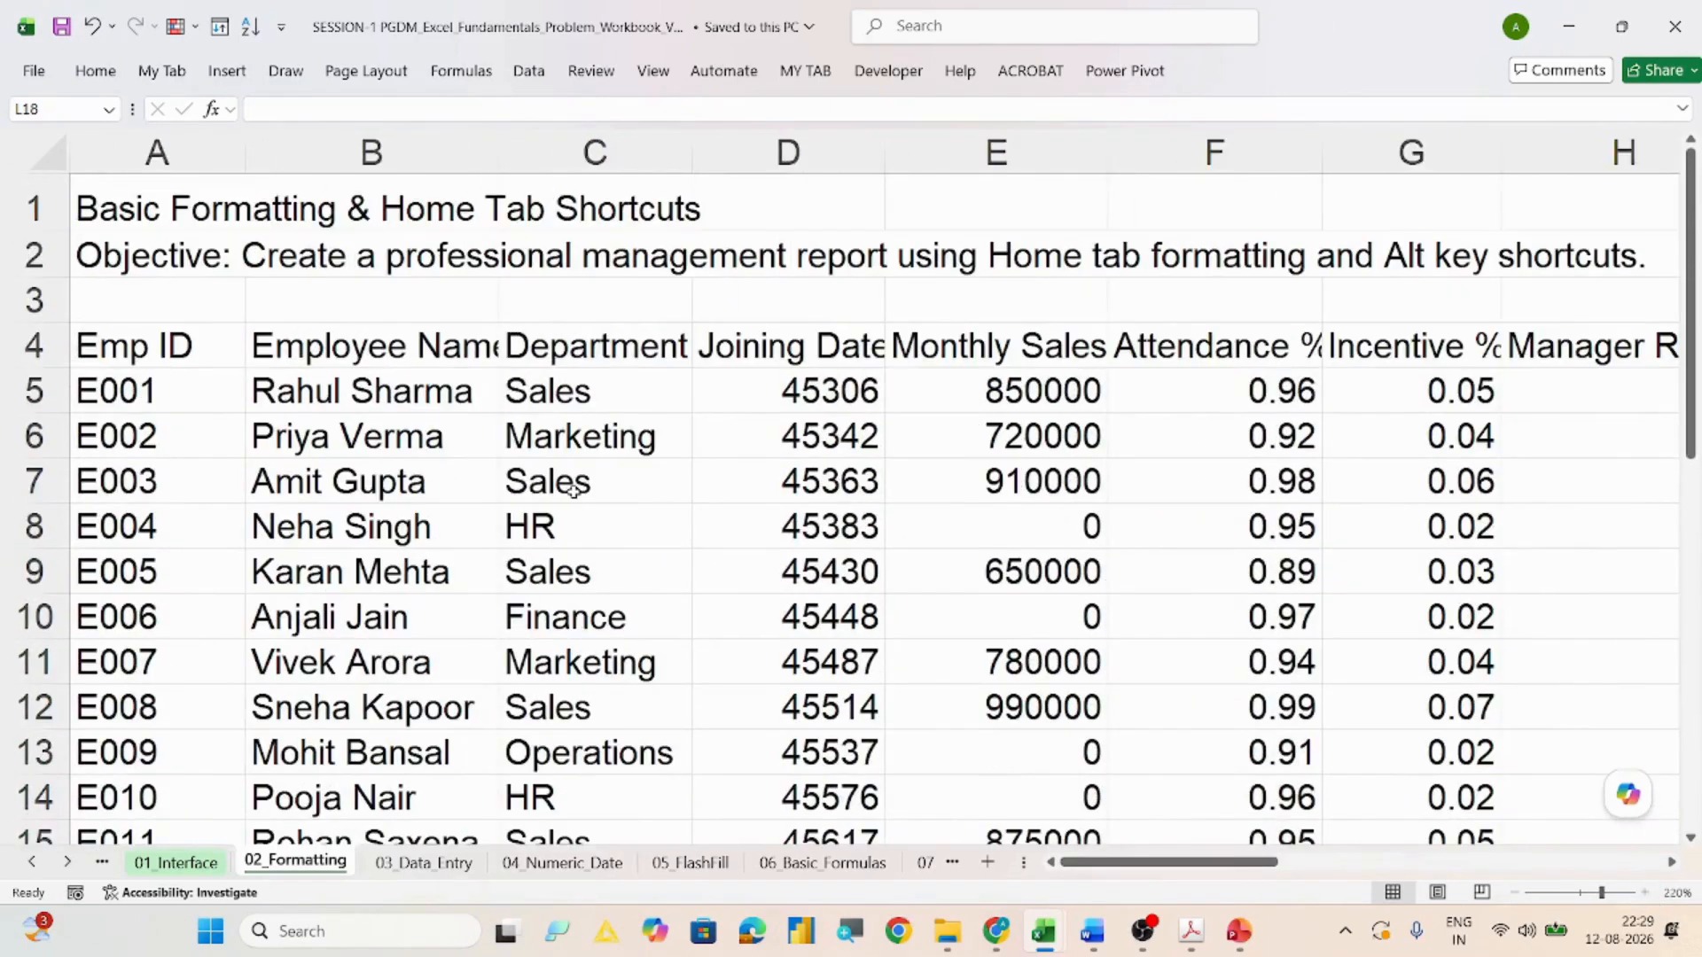
{"action": "left_click", "coordinate": [131, 198]}
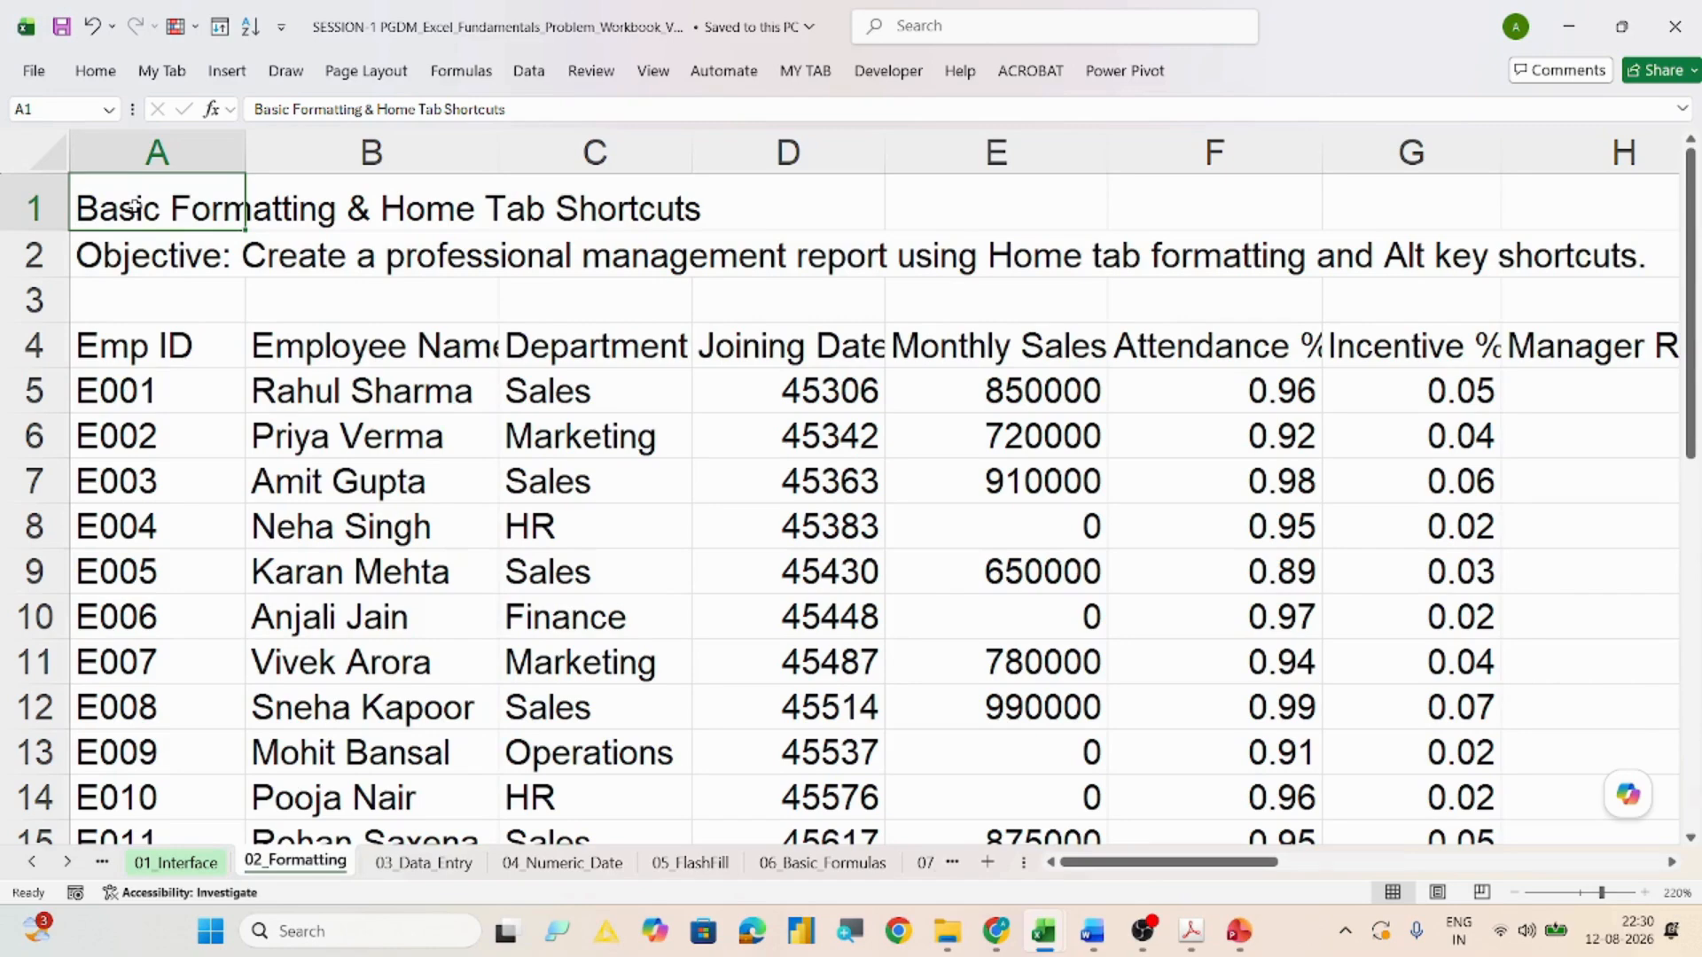
{"action": "key", "text": "shift+space"}
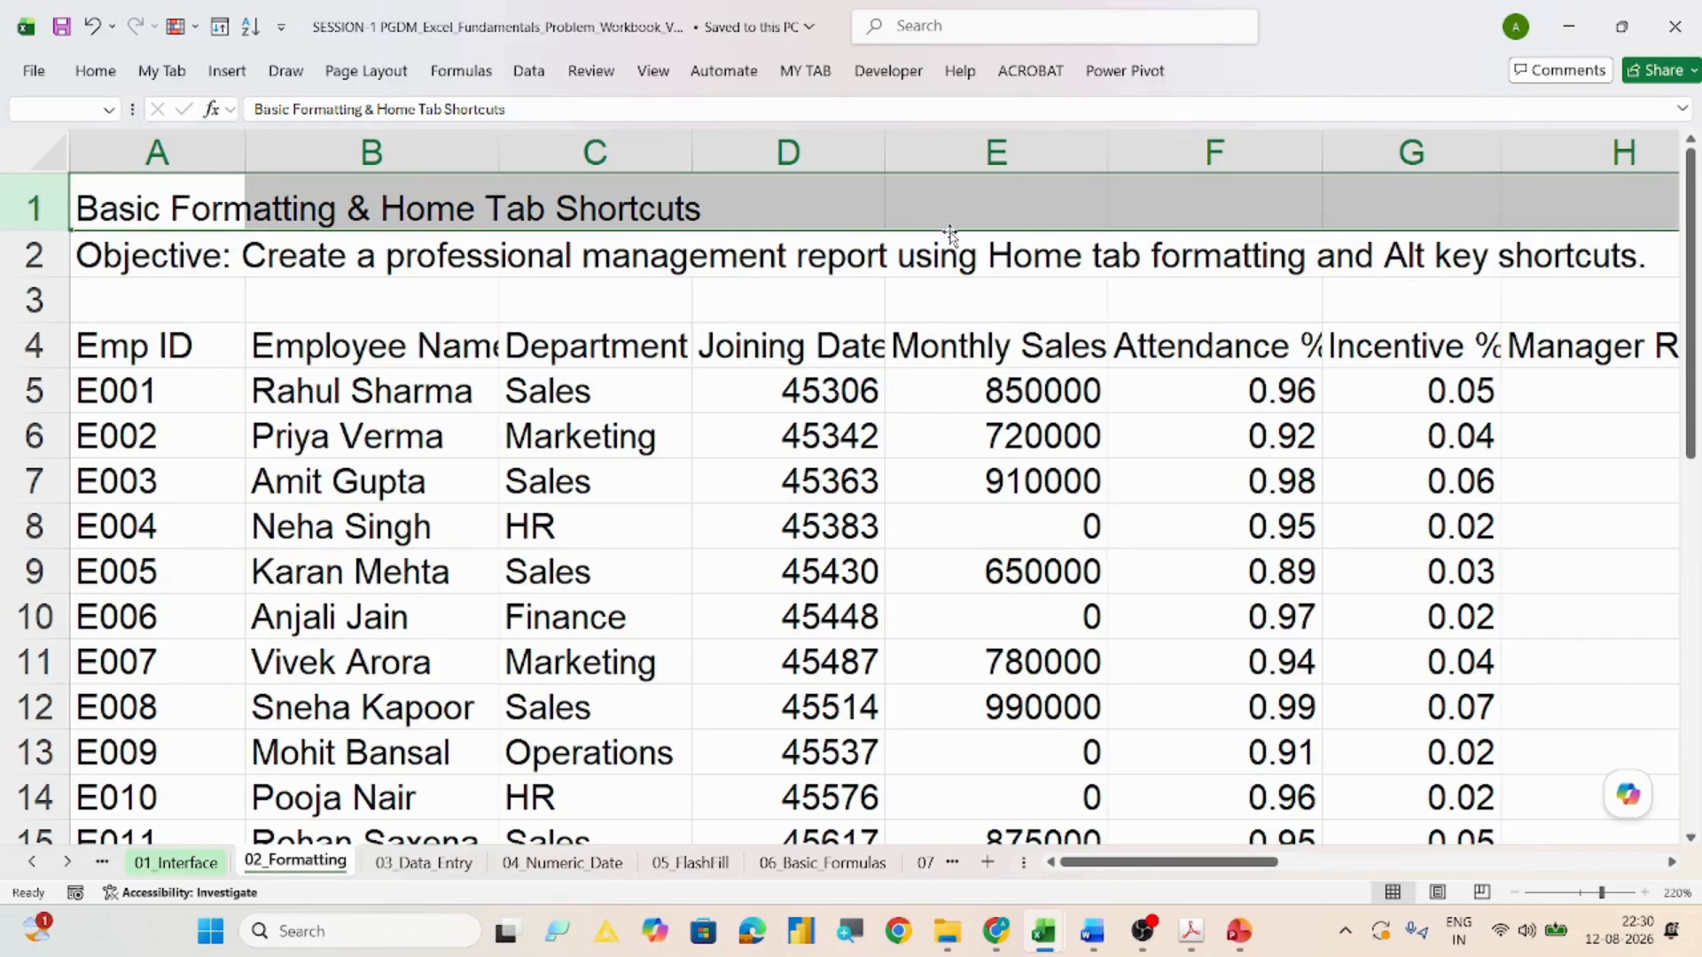
{"action": "left_click_drag", "start_coordinate": [1169, 865], "coordinate": [1023, 854]}
Step: Merge and center the sheet title across cells A1:J1
{"action": "left_click", "coordinate": [101, 202]}
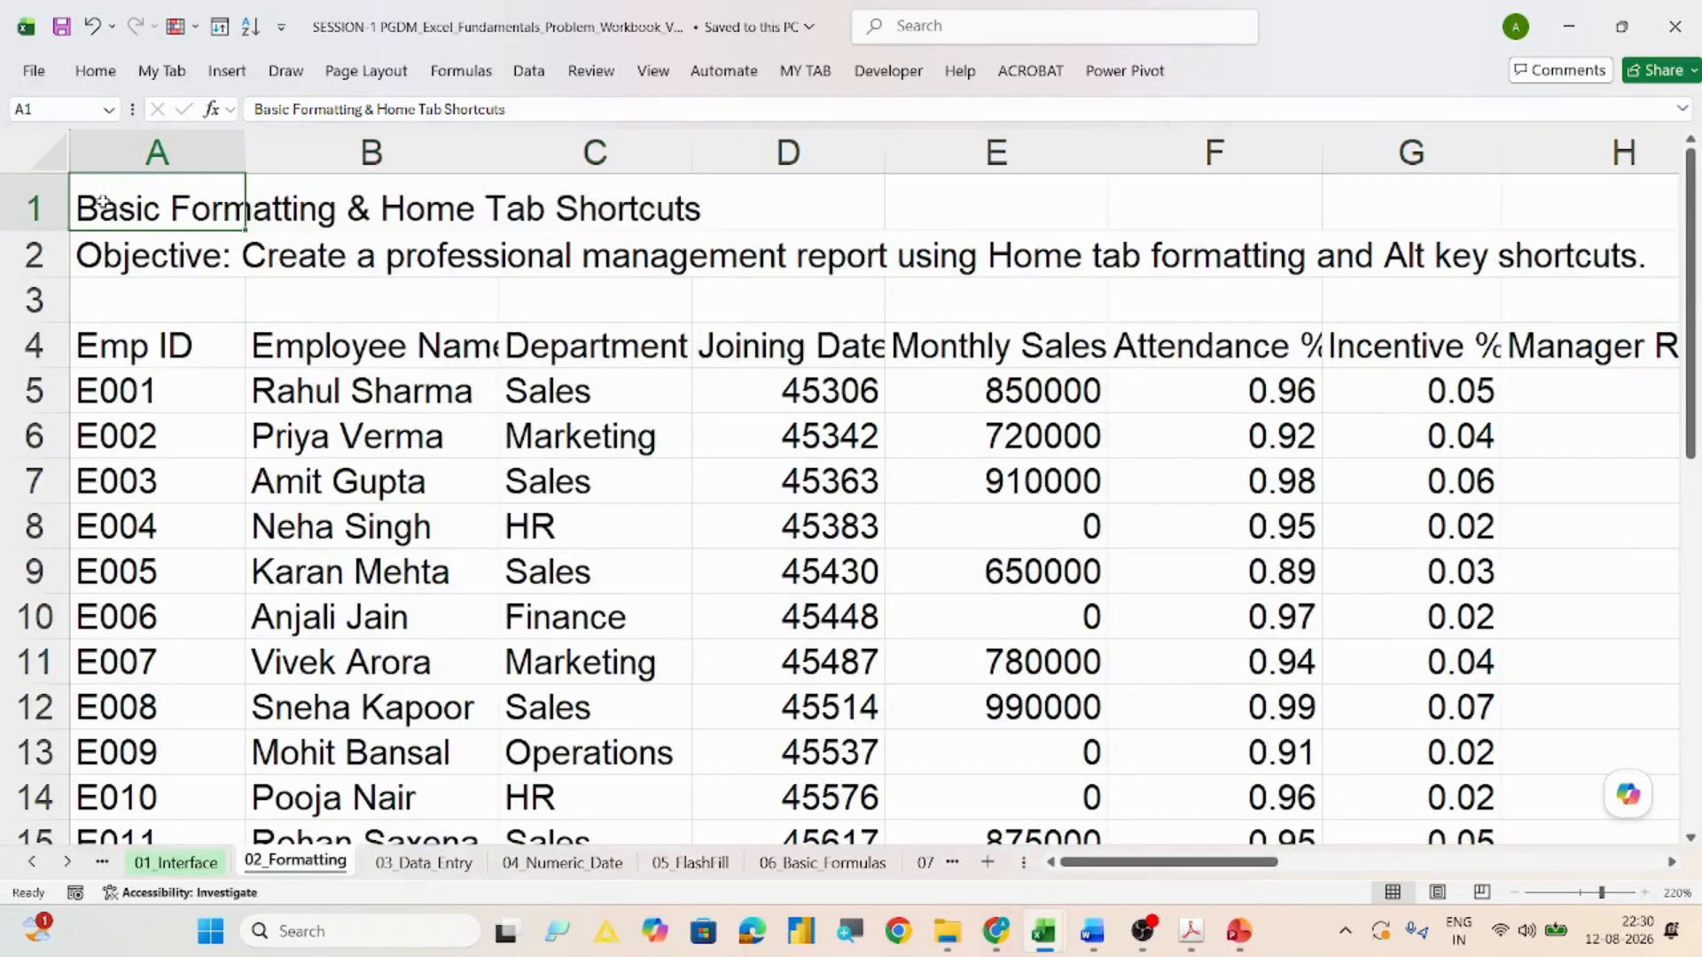
{"action": "key", "text": "shift+Right"}
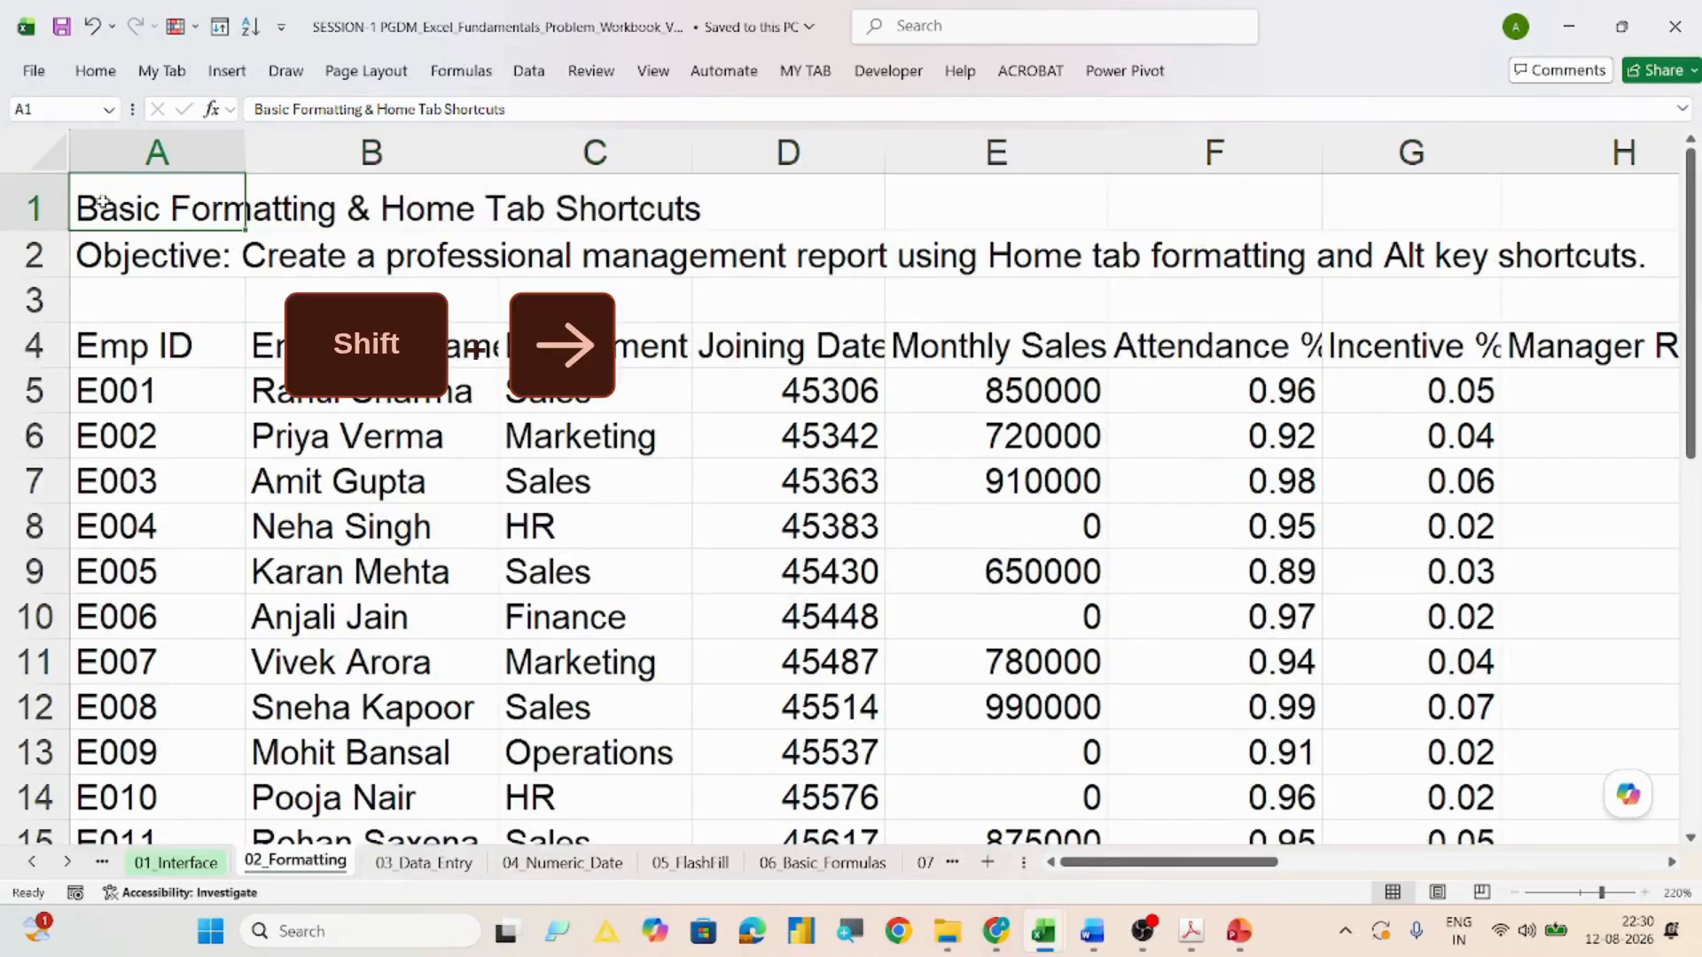
{"action": "key", "text": "shift+Right"}
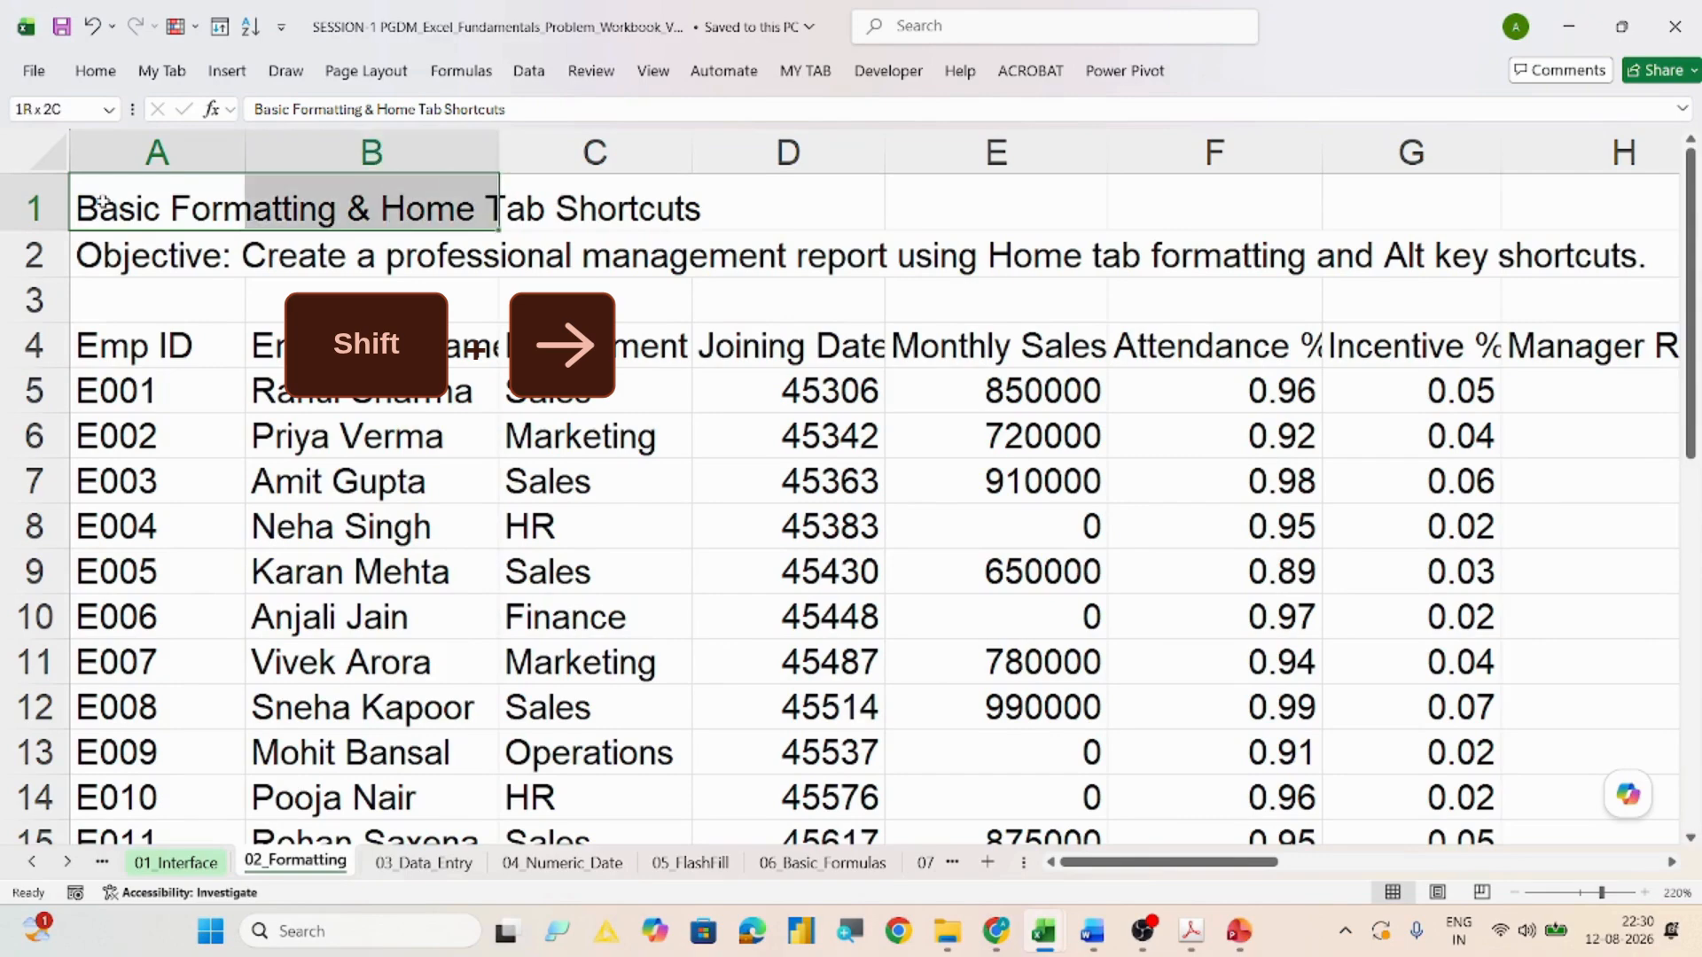
{"action": "key", "text": "shift+Right"}
{"action": "key", "text": "shift+Right"}
{"action": "key", "text": "shift+Right"}
{"action": "key", "text": "shift+Right"}
{"action": "key", "text": "shift+Right"}
{"action": "key", "text": "shift+Right"}
{"action": "key", "text": "shift+Right"}
{"action": "key", "text": "shift+Right"}
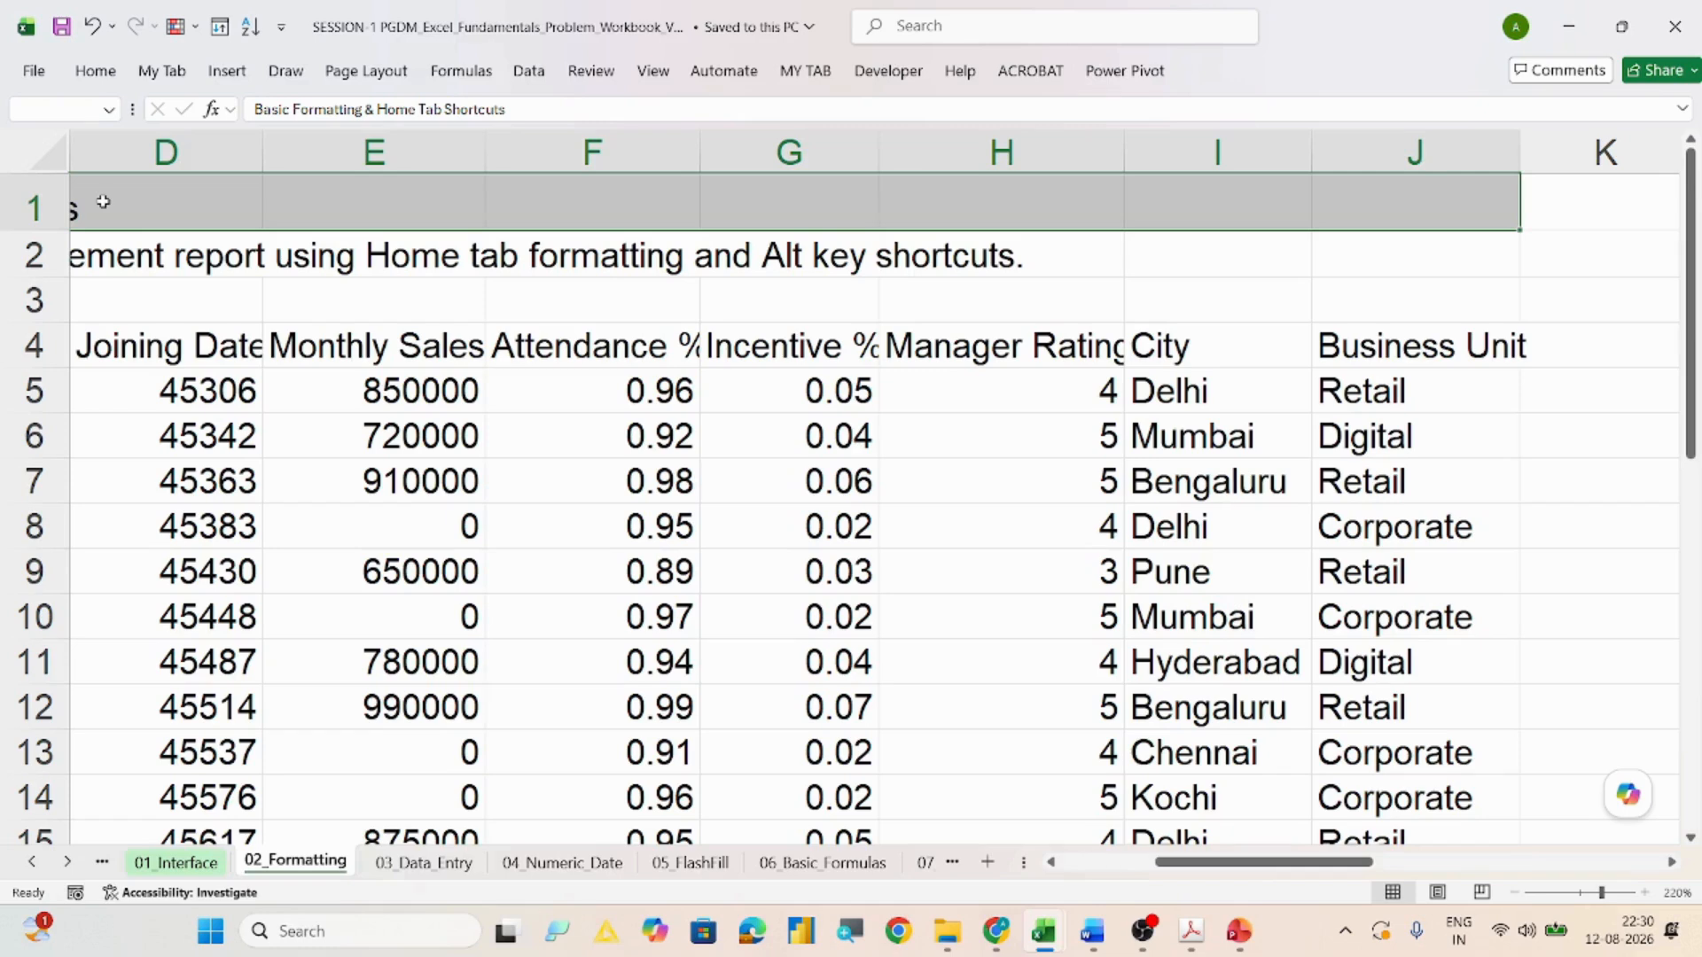
{"action": "key", "text": "alt"}
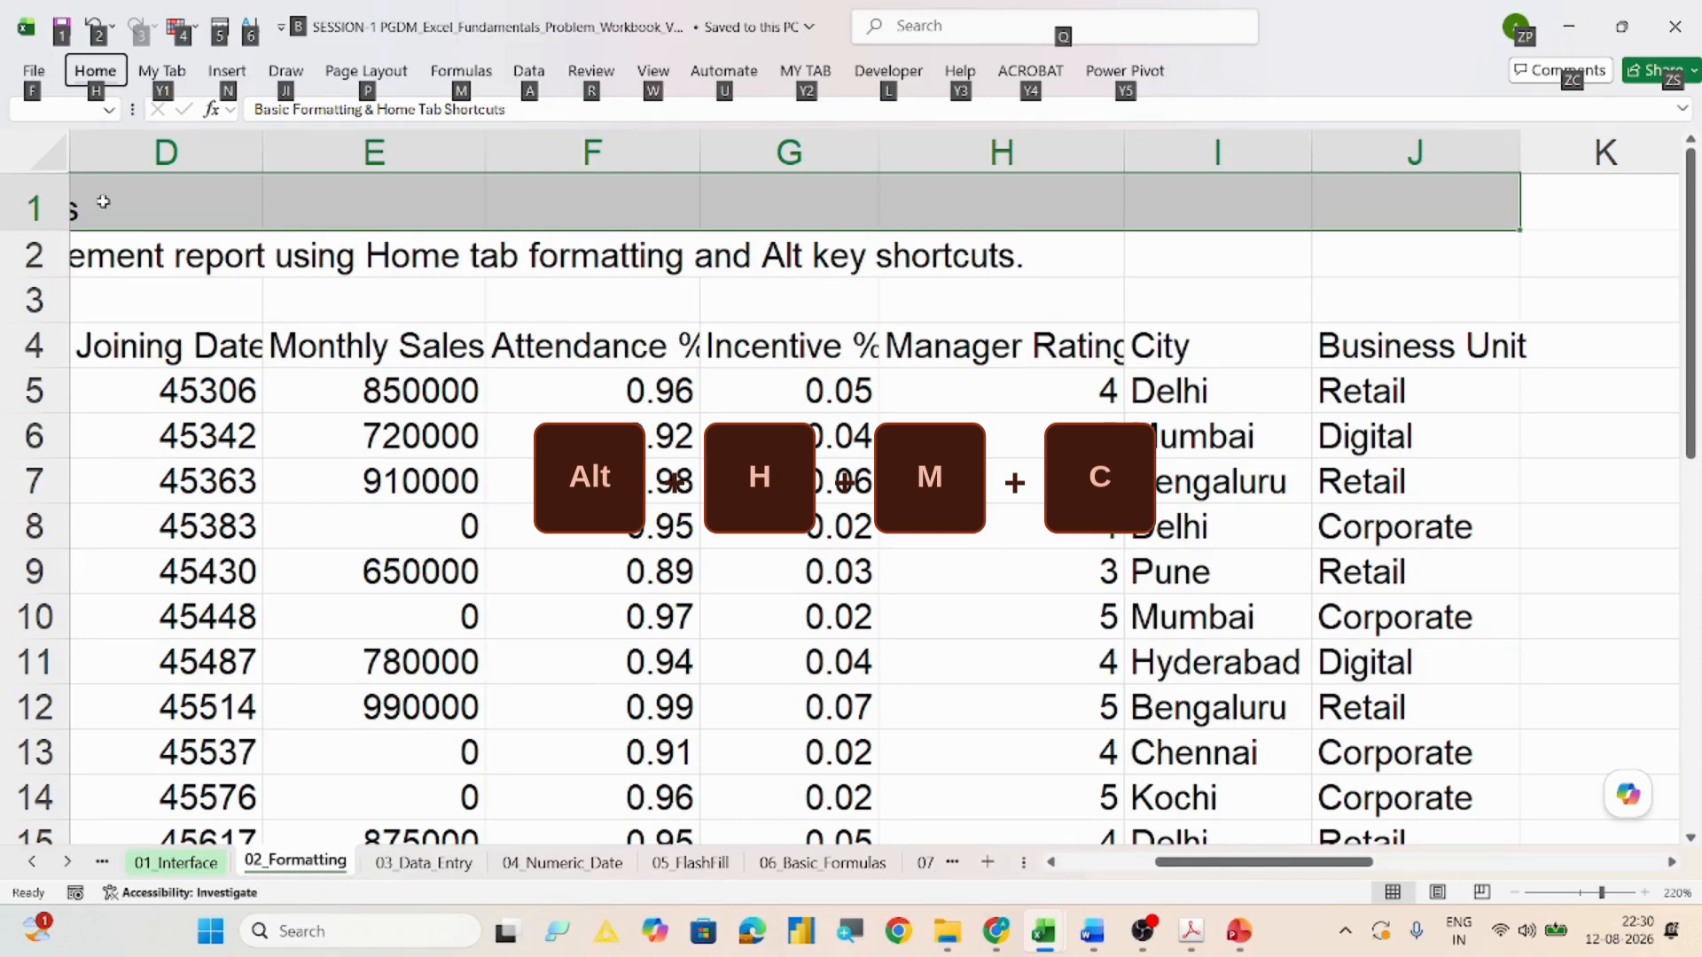
{"action": "key", "text": "h"}
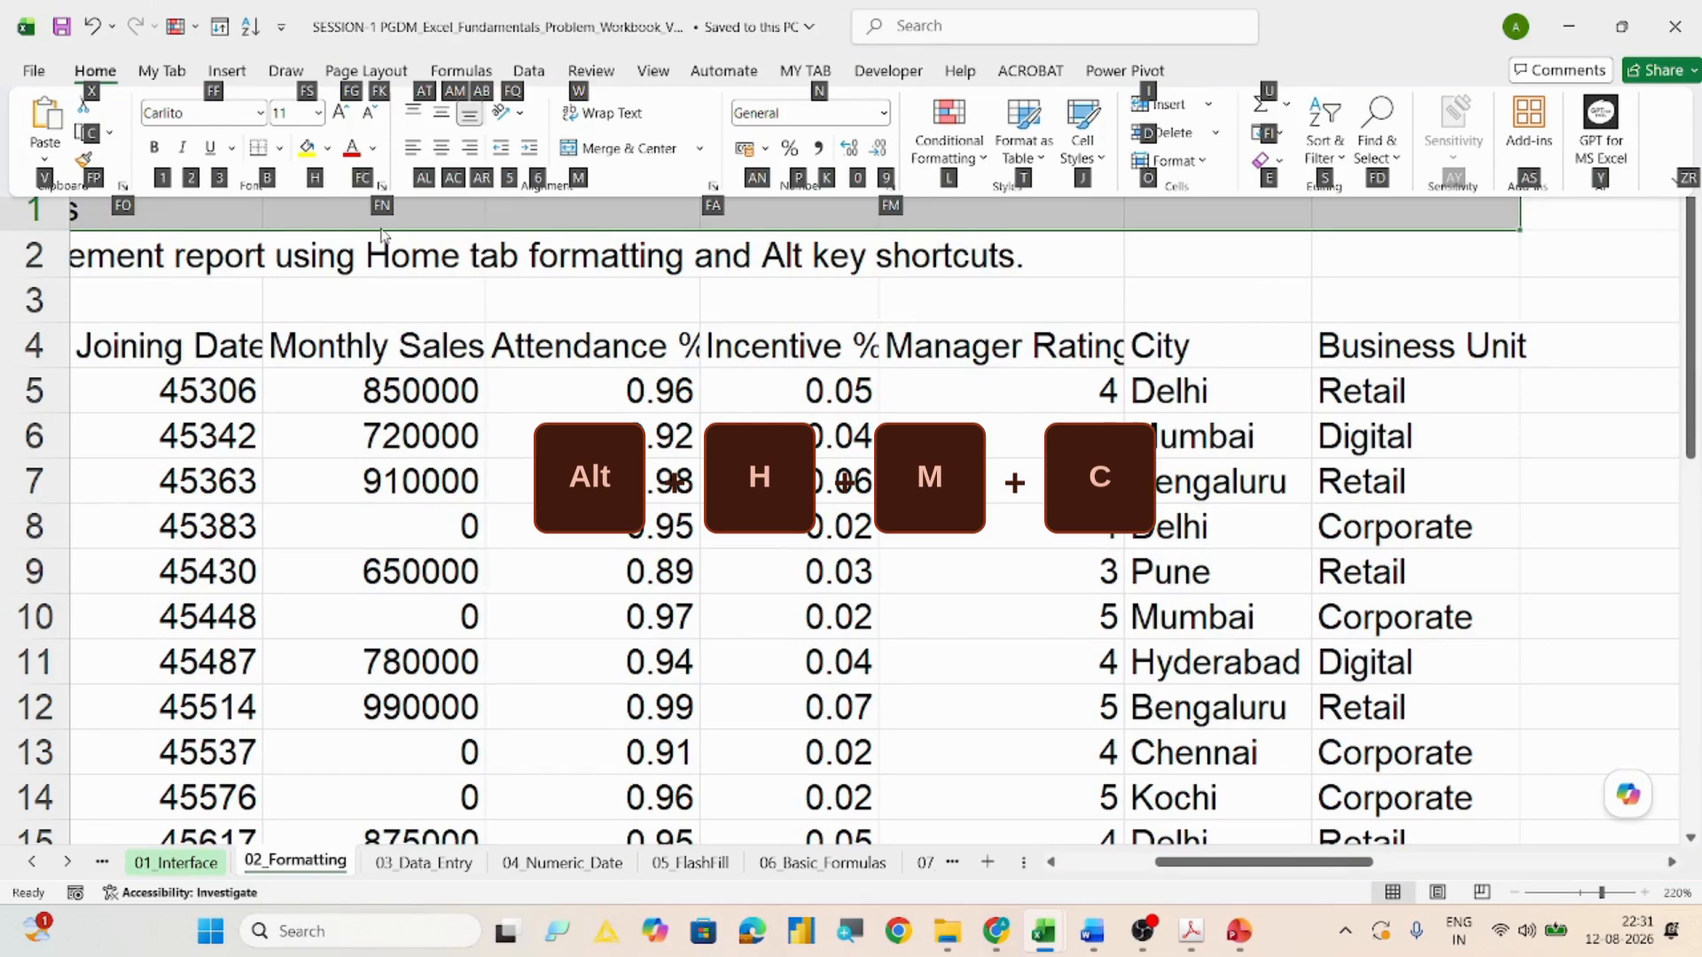
{"action": "key", "text": "m"}
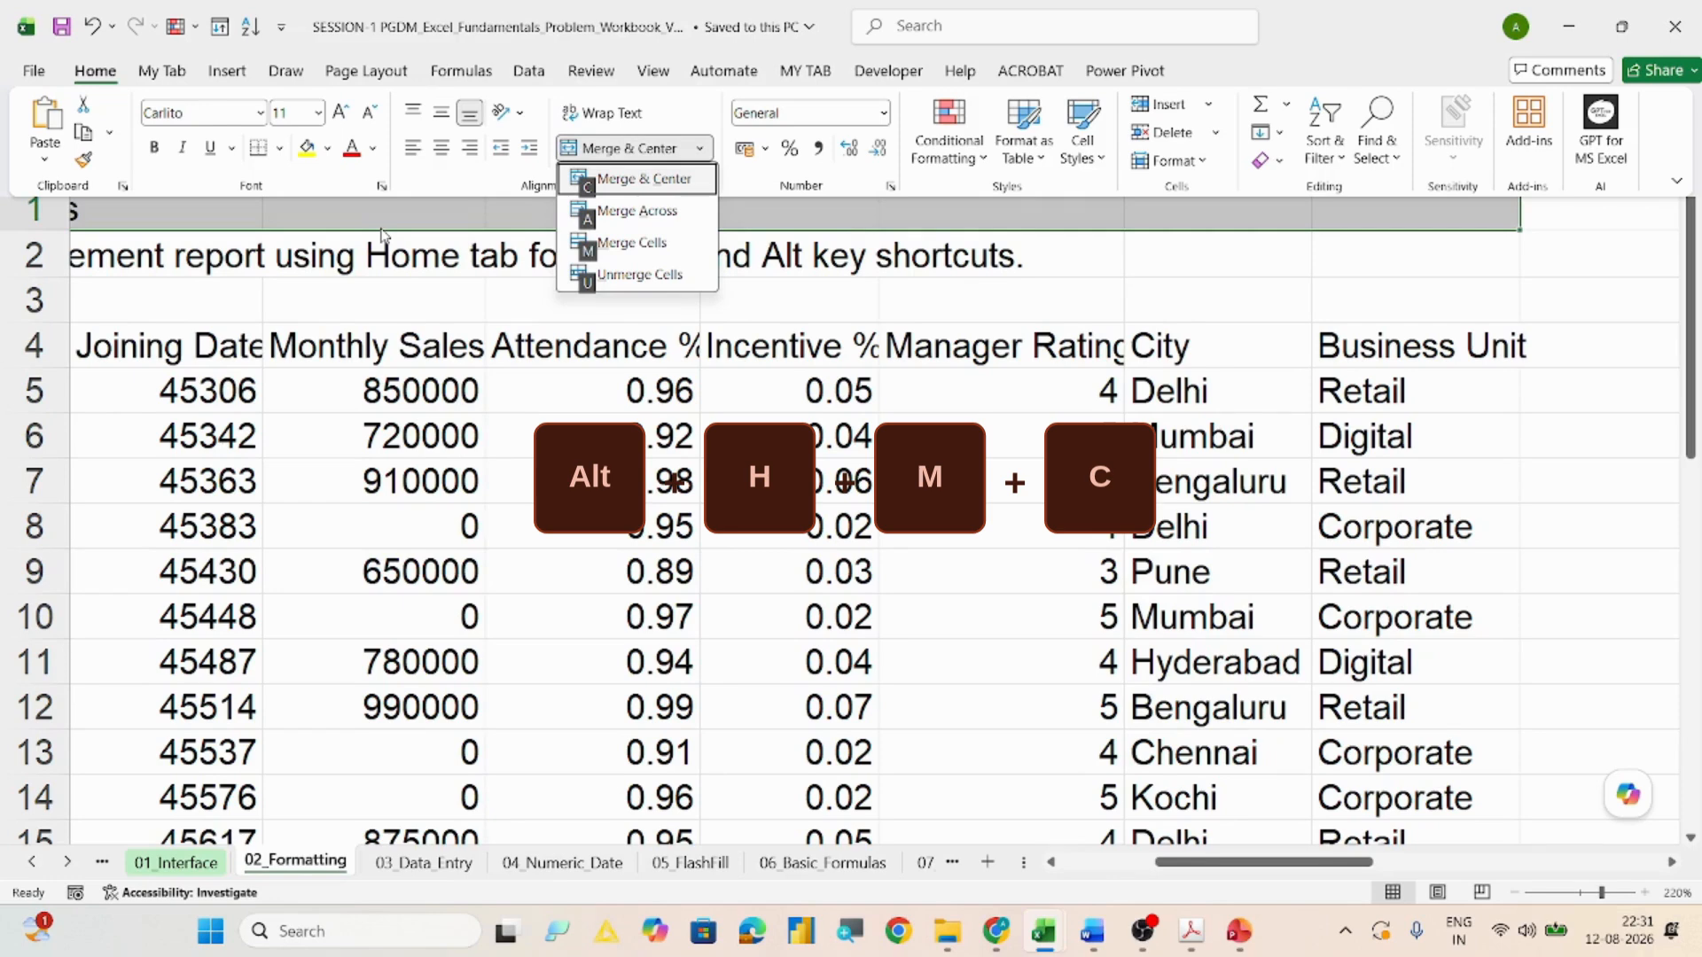
{"action": "key", "text": "c"}
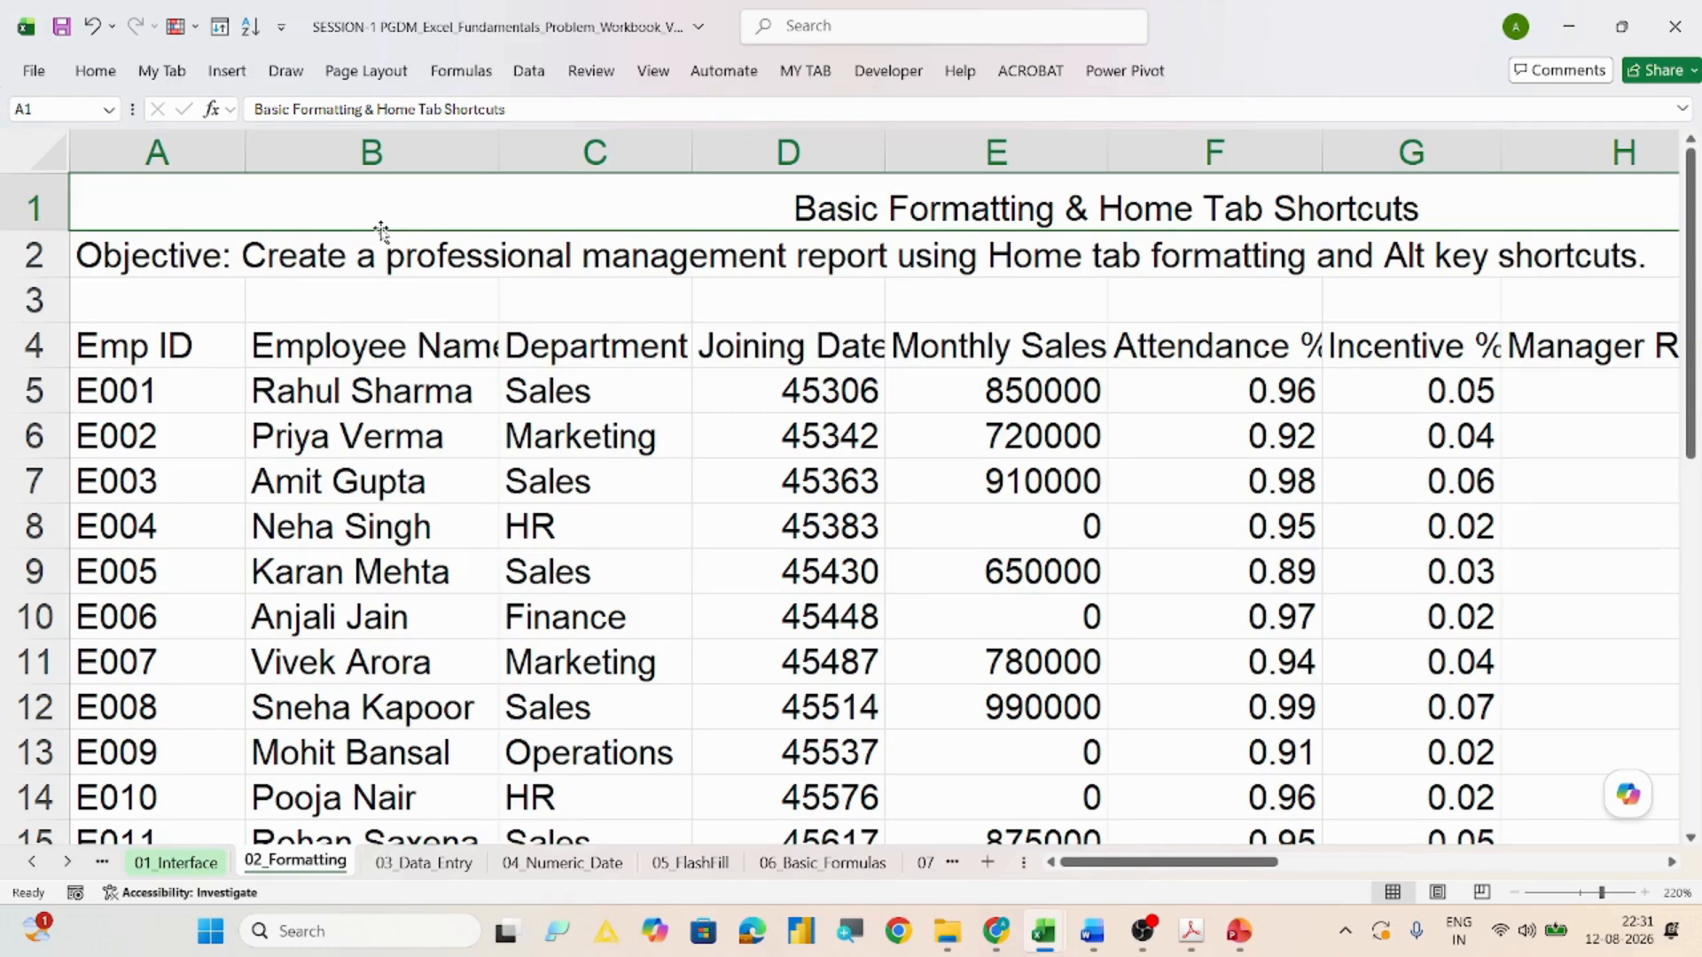
Step: Fill the merged title cell in row 1 with a dark blue theme color
{"action": "key", "text": "alt"}
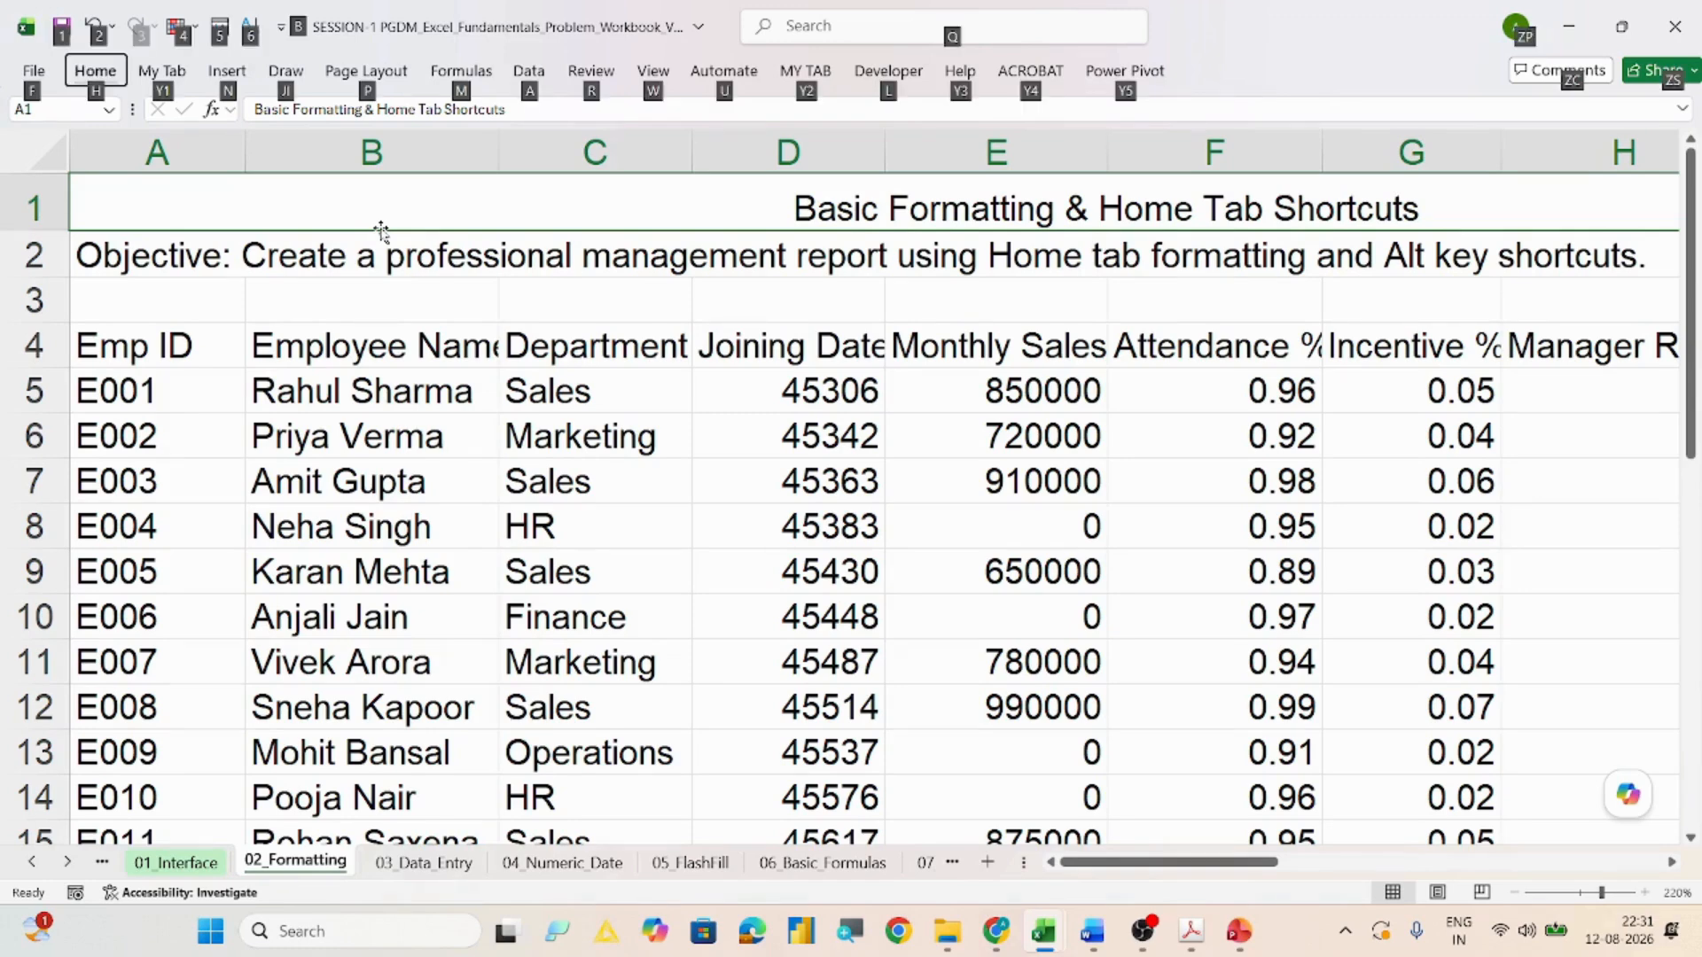
{"action": "key", "text": "h"}
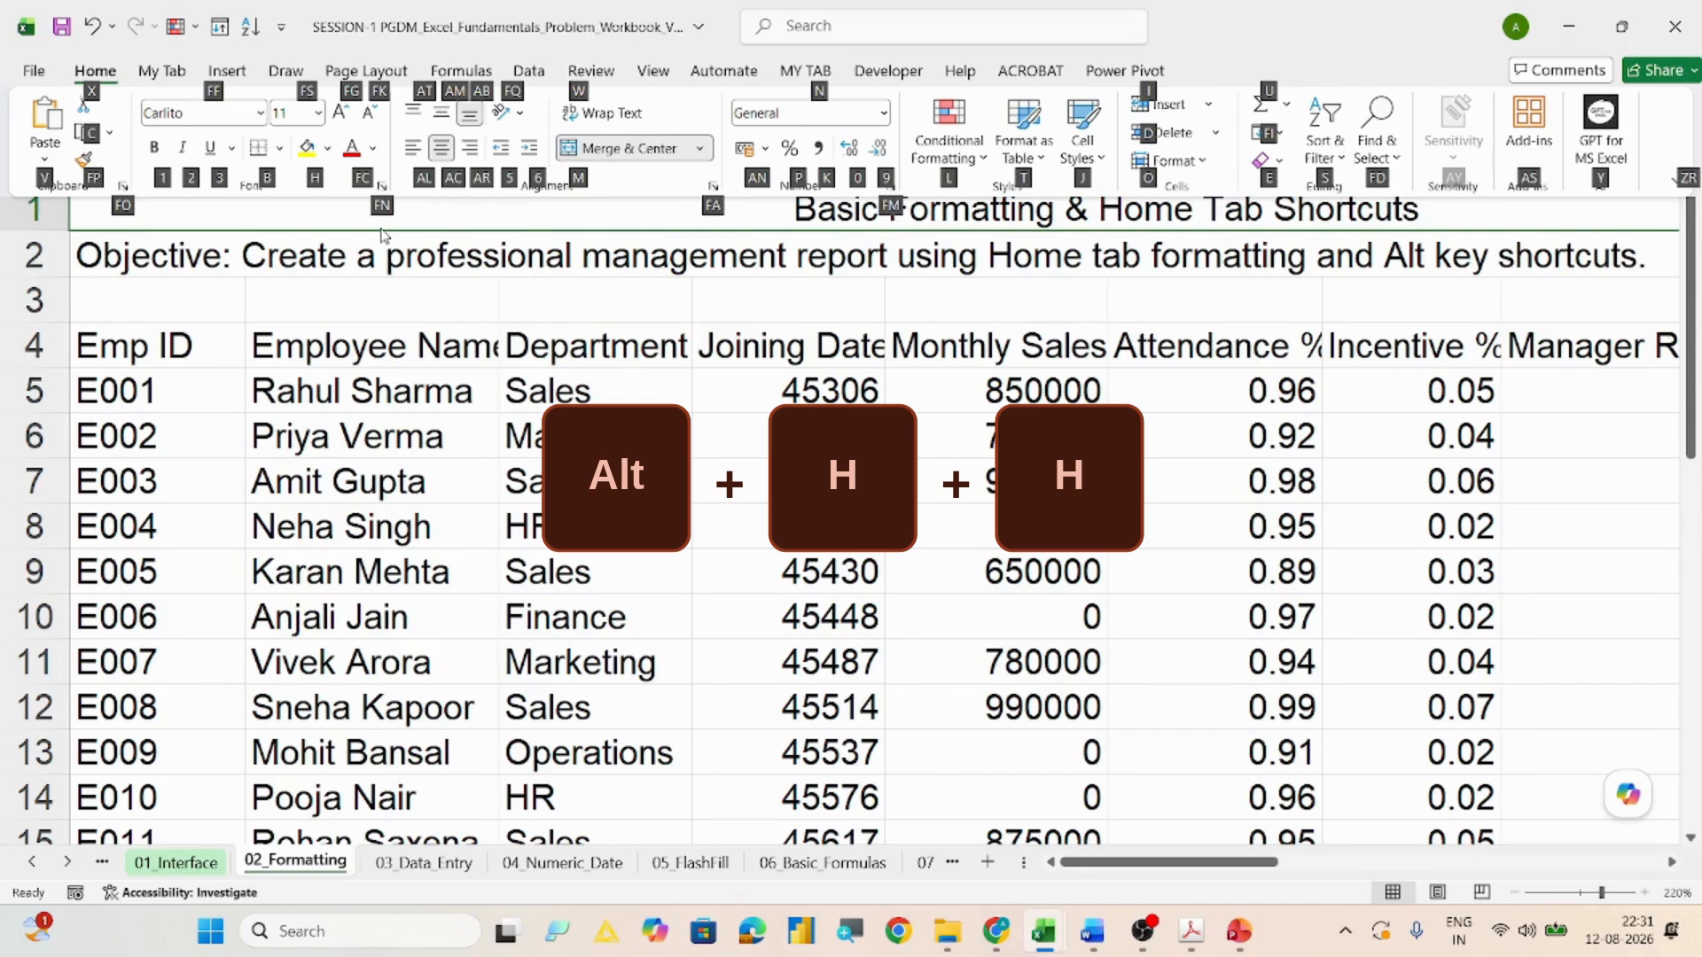
{"action": "key", "text": "h"}
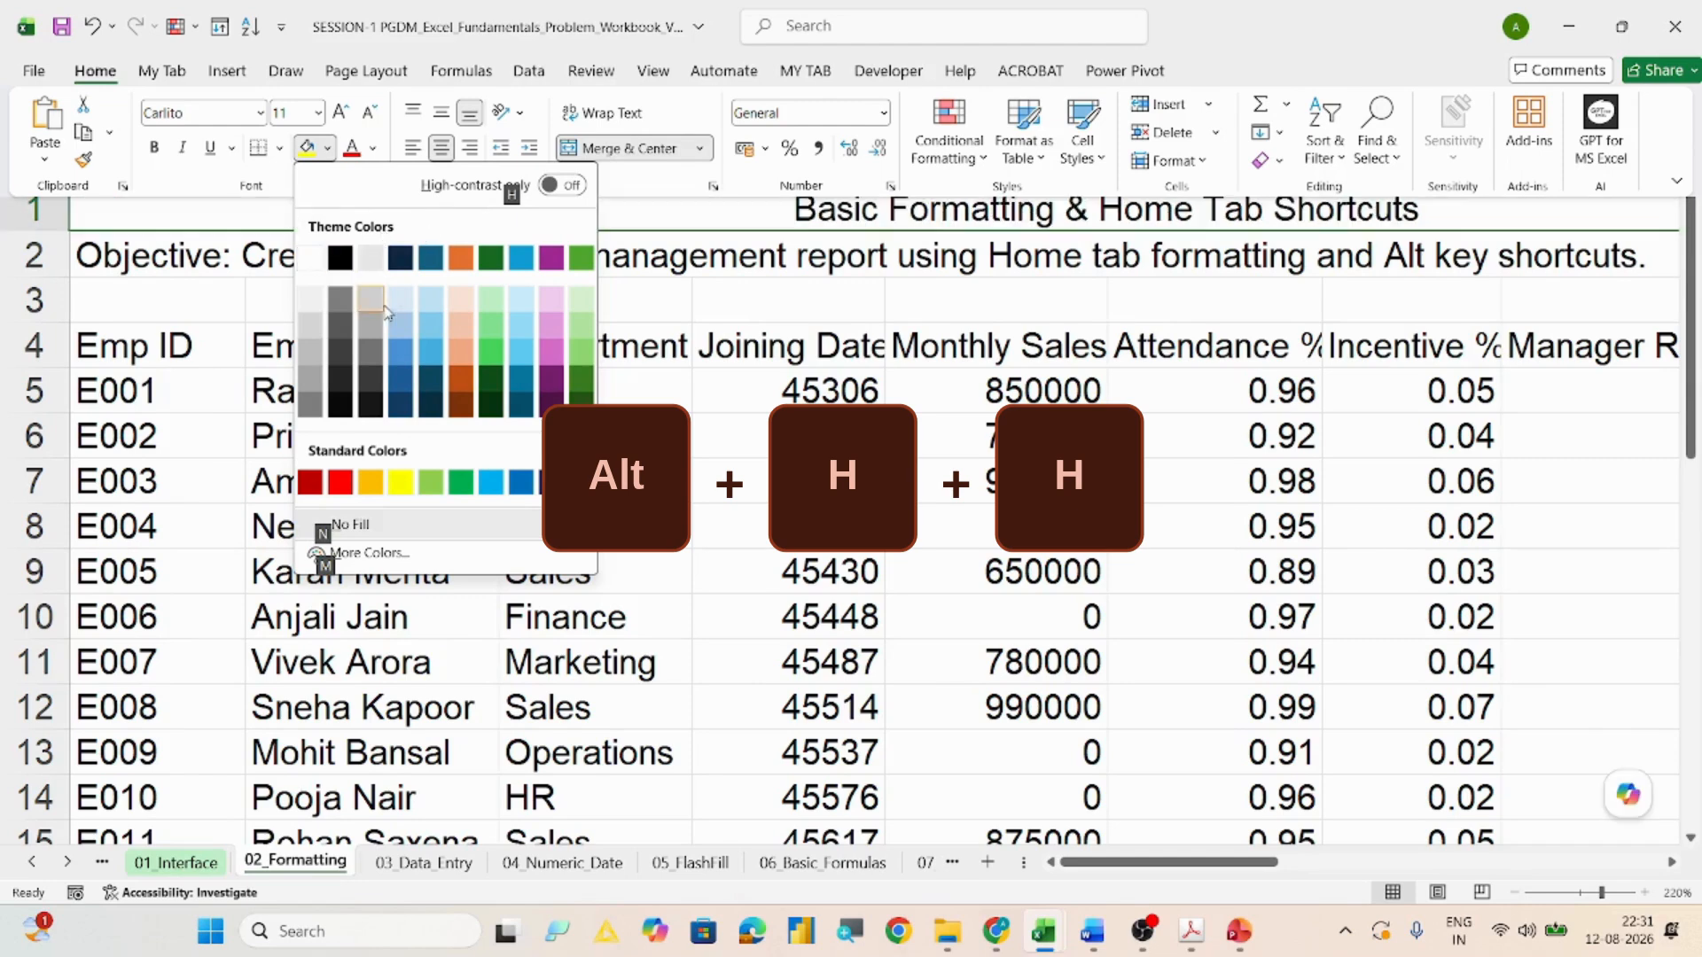
{"action": "left_click", "coordinate": [430, 390]}
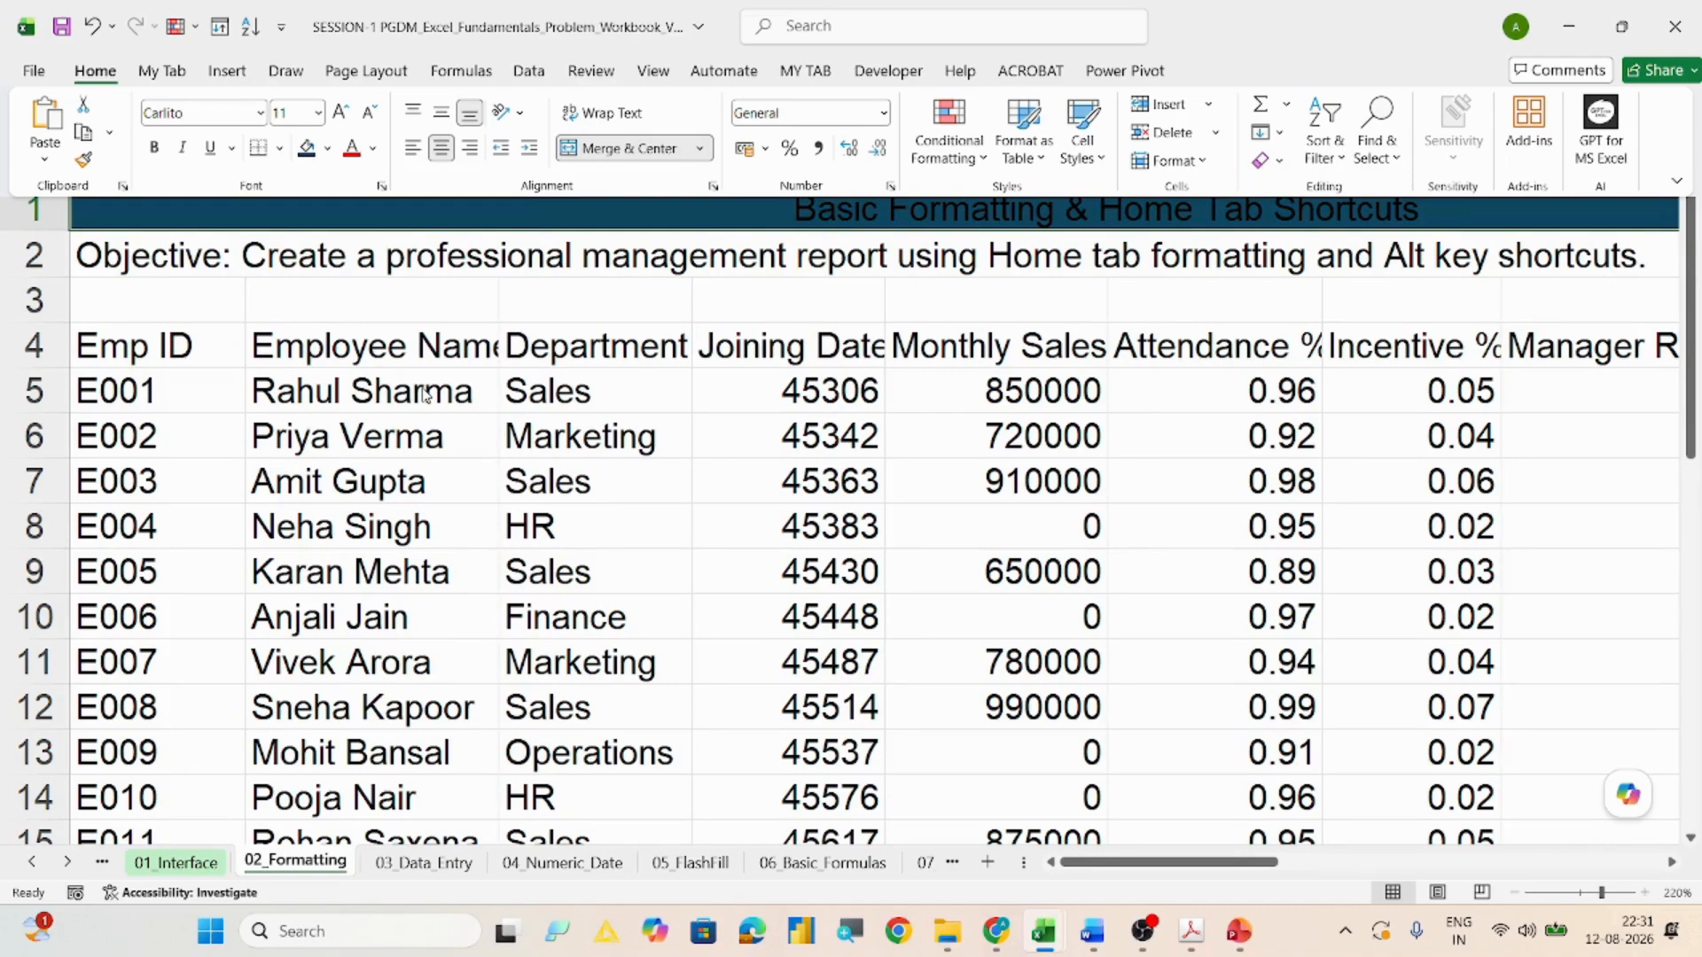
{"action": "key", "text": "Escape"}
{"action": "type", "text": "H"}
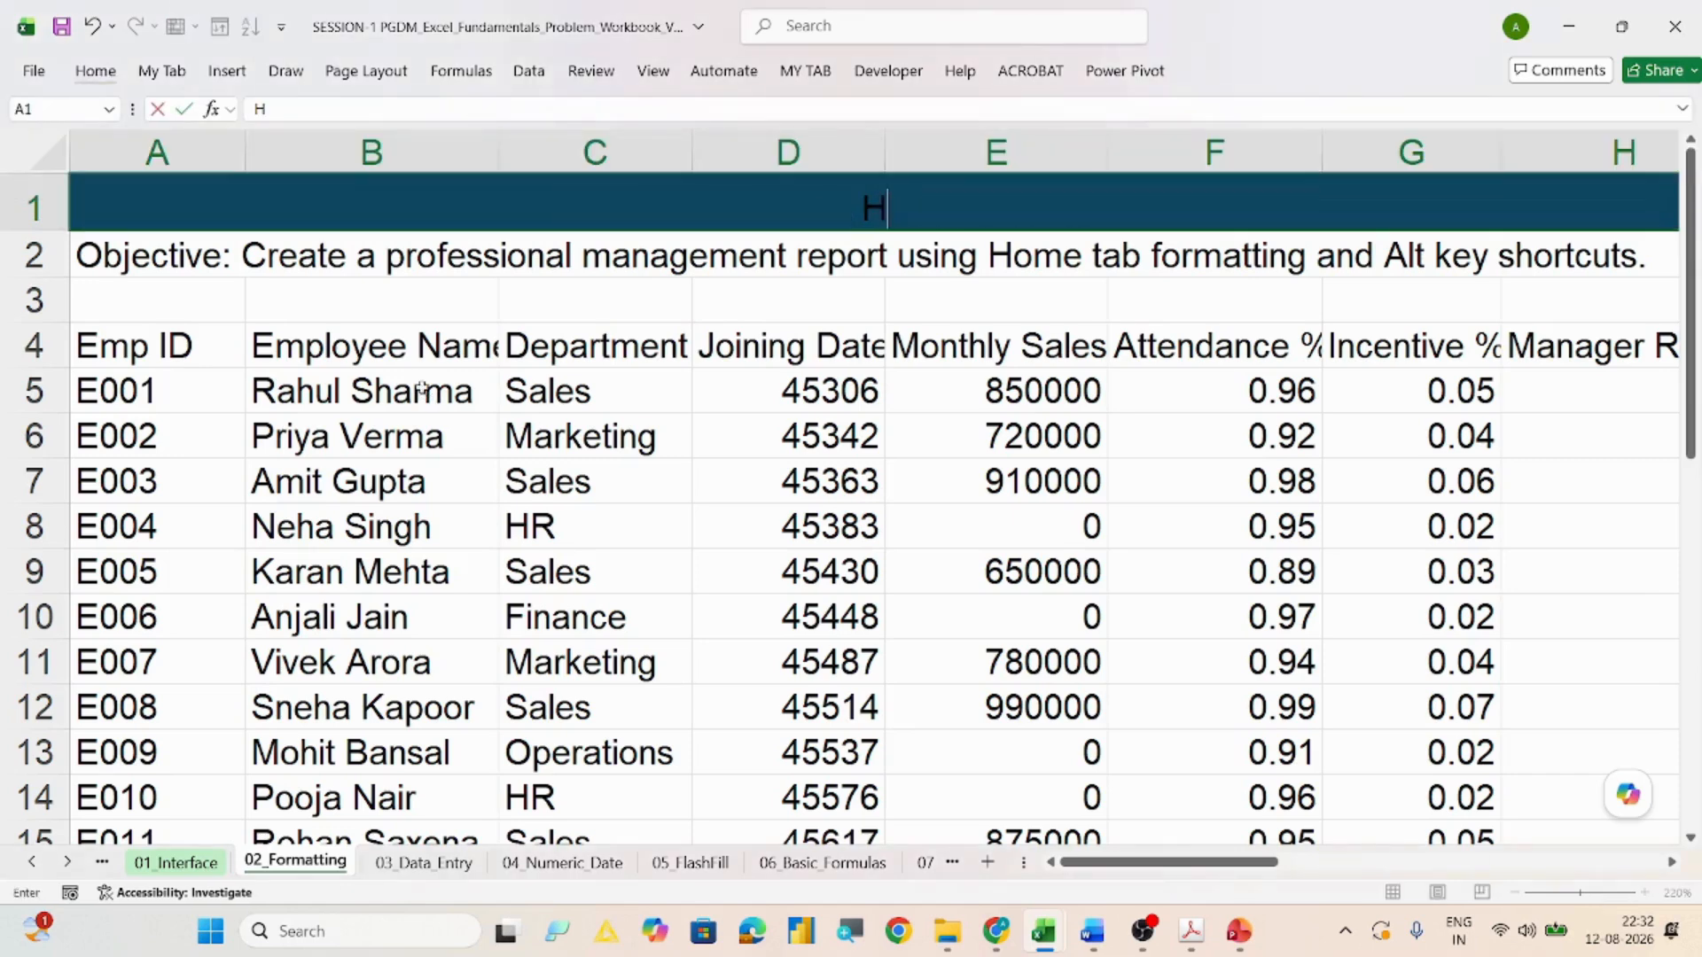
{"action": "key", "text": "alt+h"}
{"action": "key", "text": "f"}
{"action": "key", "text": "c"}
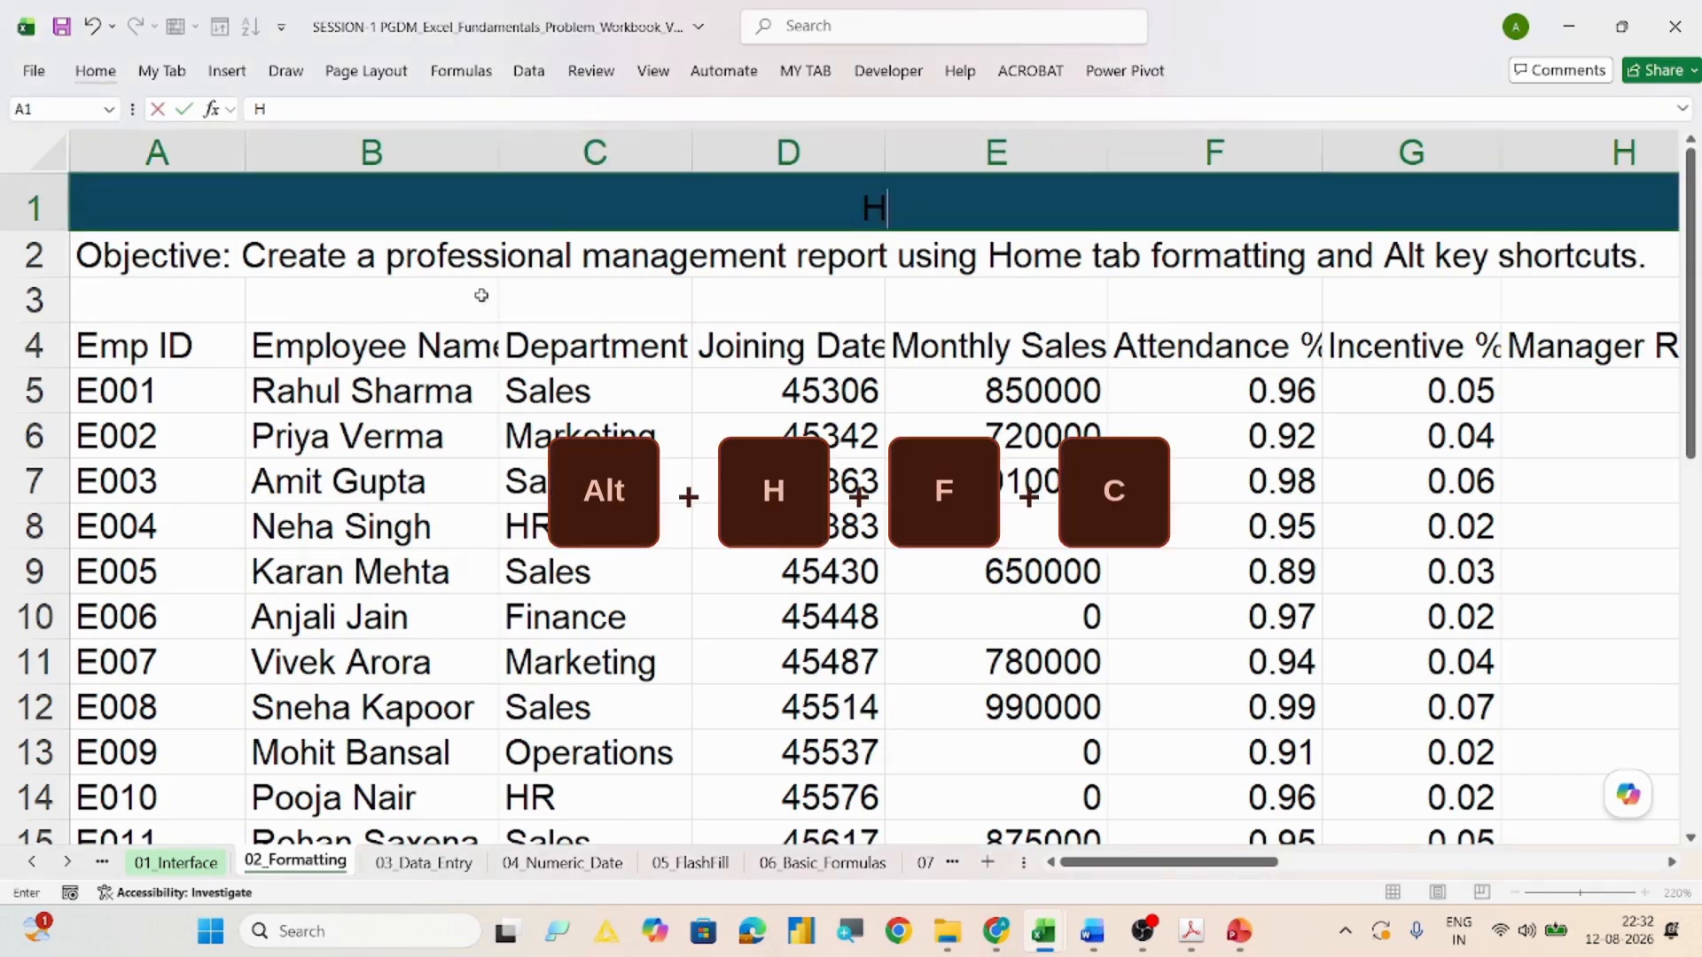
{"action": "key", "text": "Escape"}
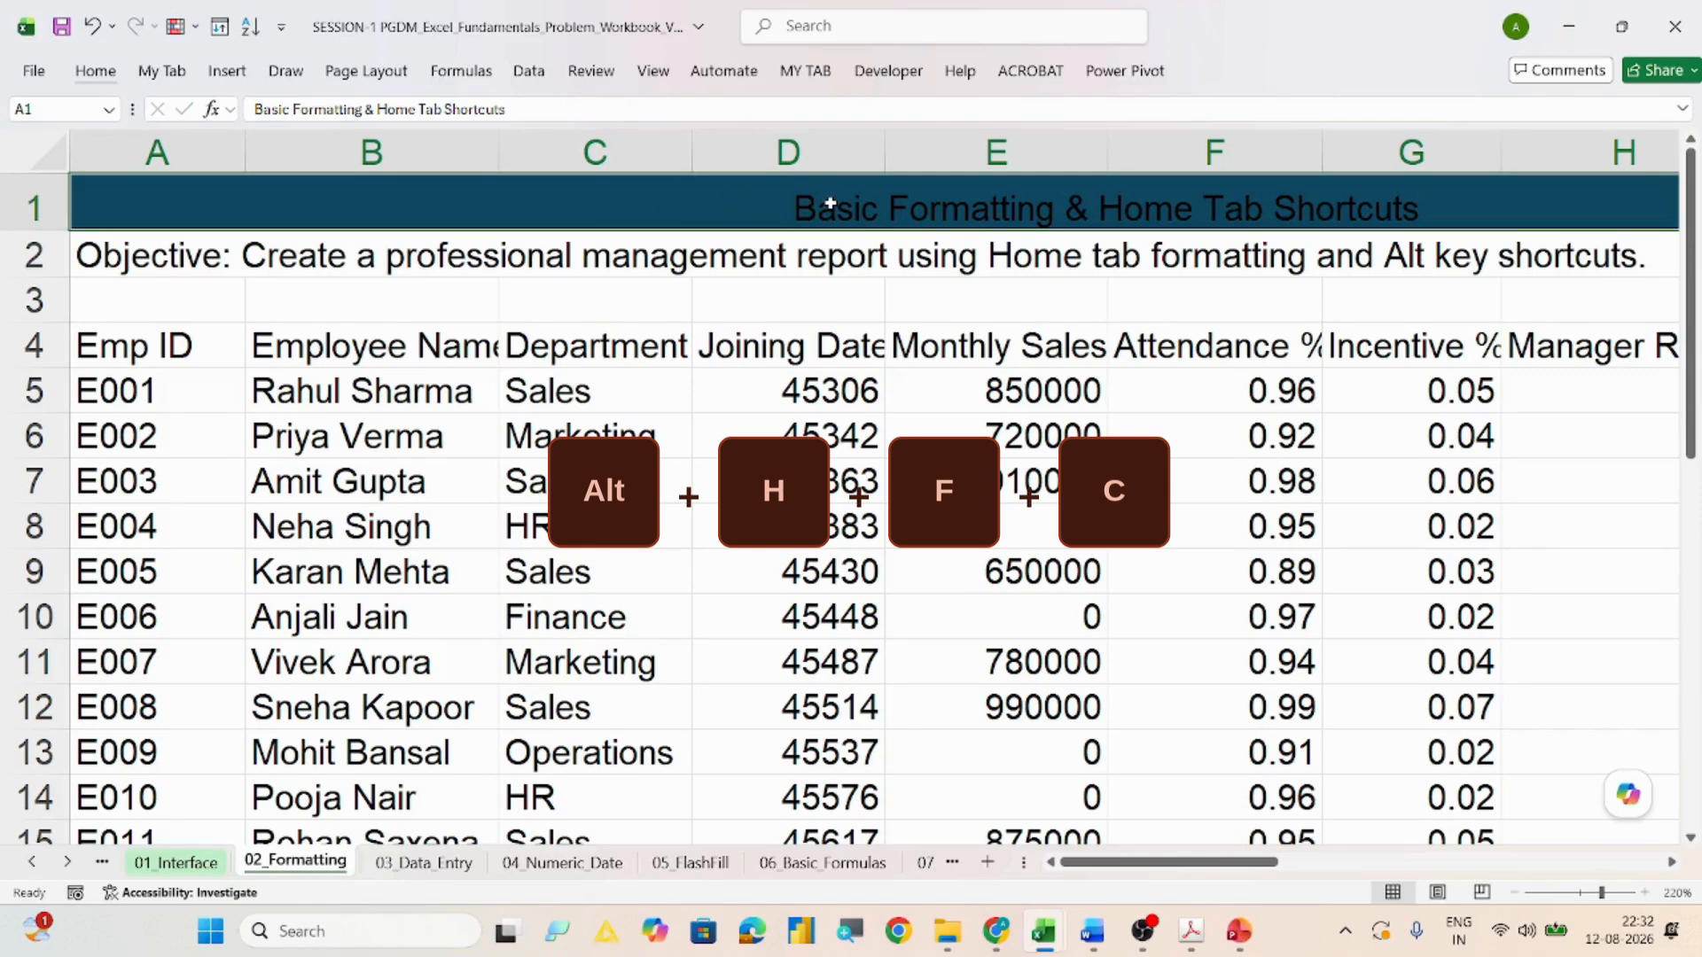
Step: Set the title text in row 1 to a white font color and make it bold
{"action": "key", "text": "alt"}
{"action": "key", "text": "h"}
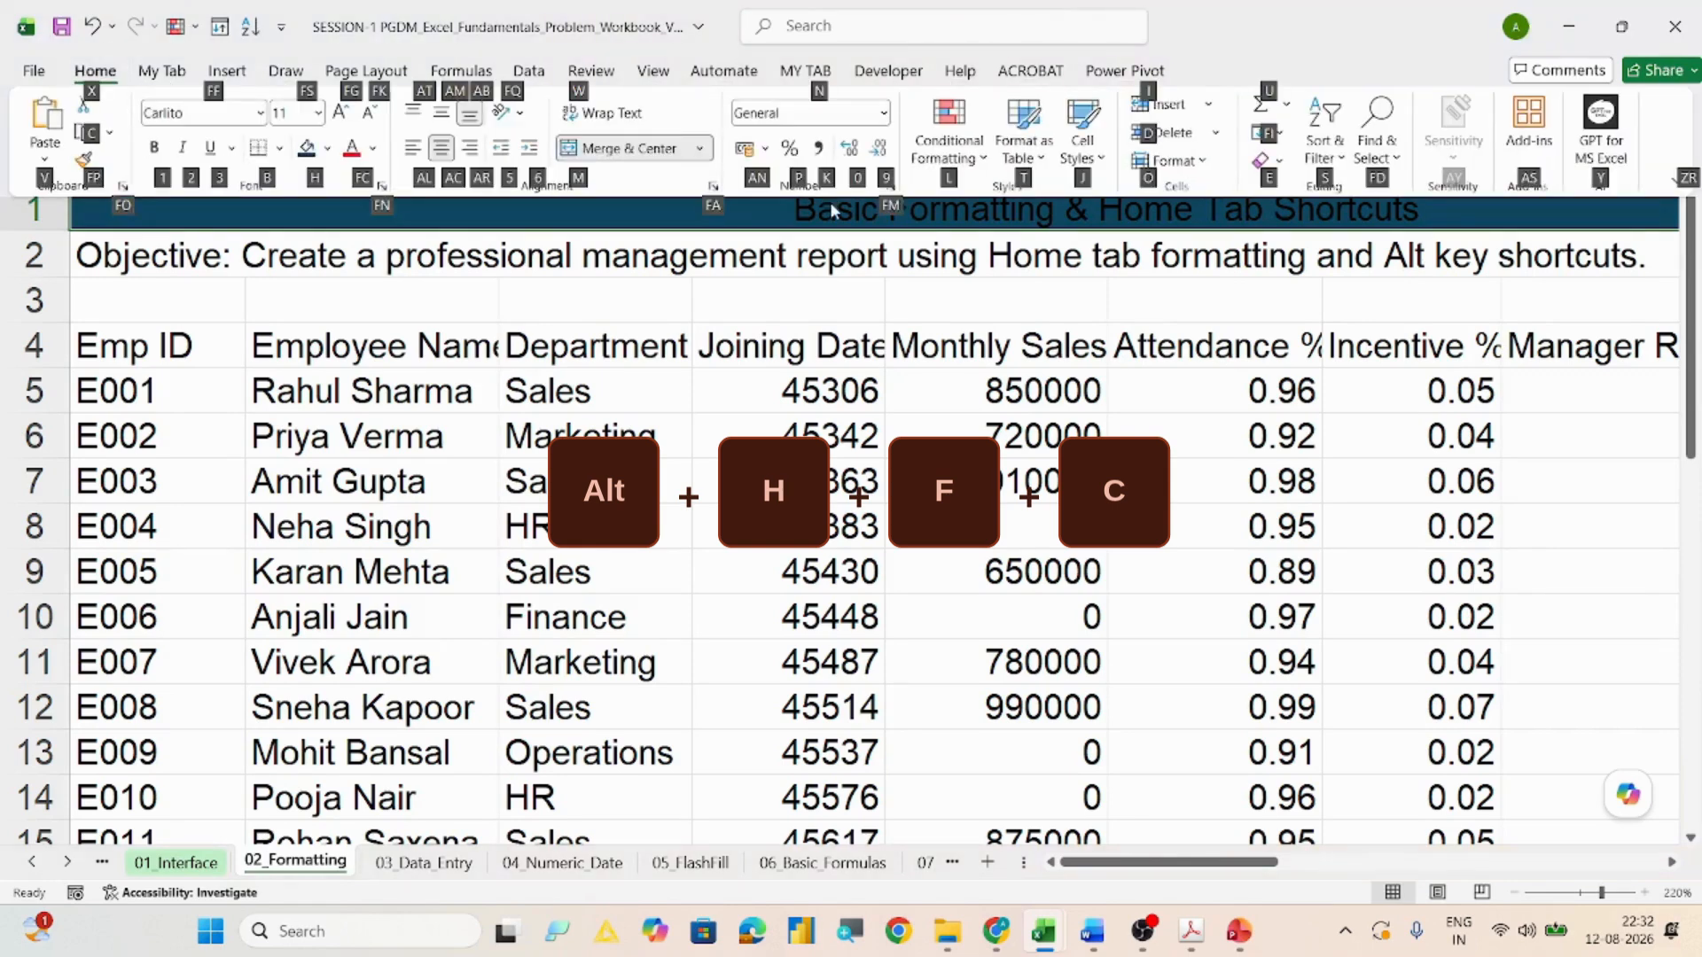
{"action": "key", "text": "f"}
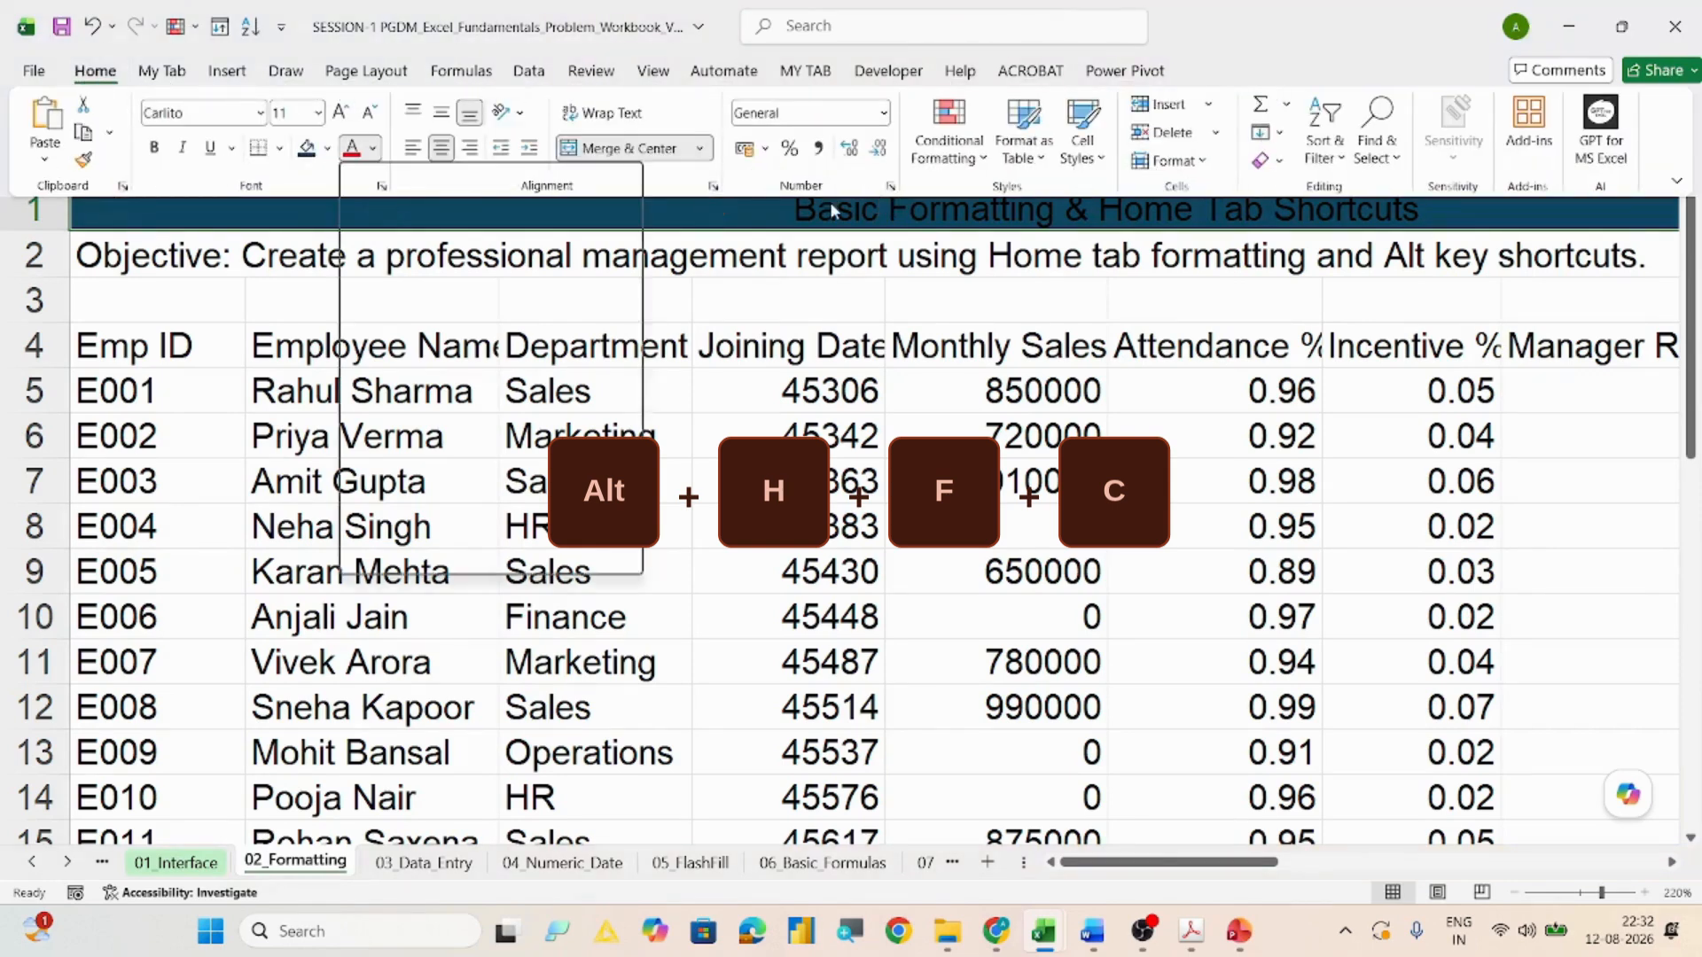
{"action": "key", "text": "c"}
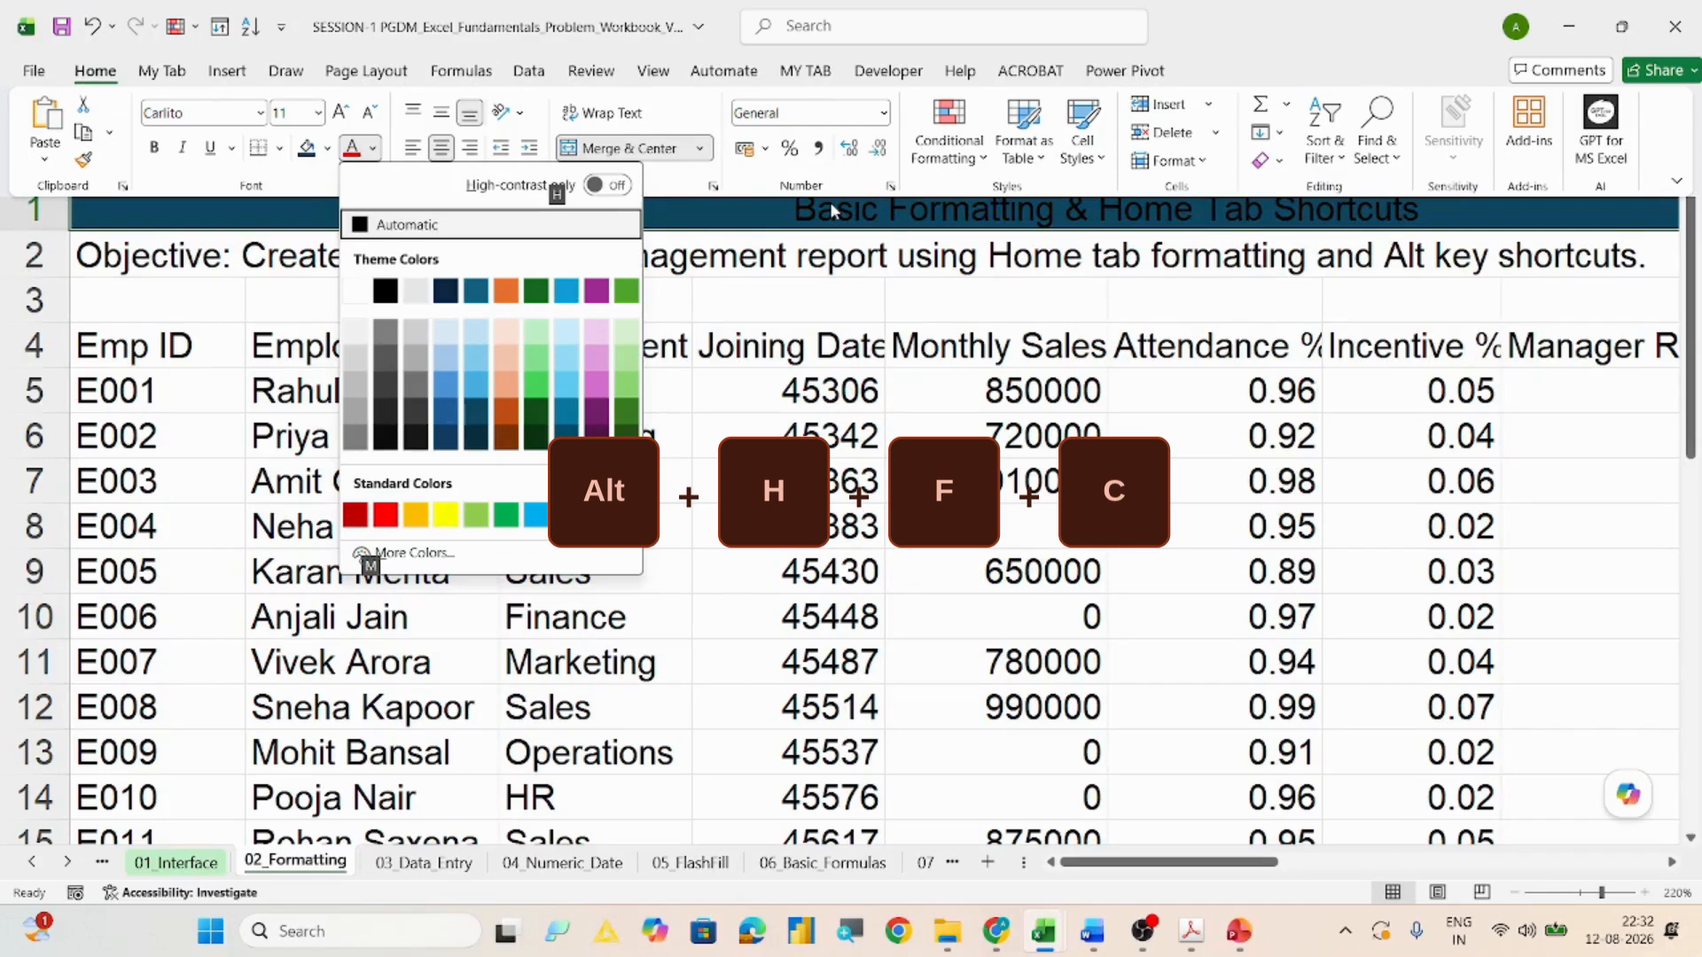
{"action": "left_click", "coordinate": [356, 294]}
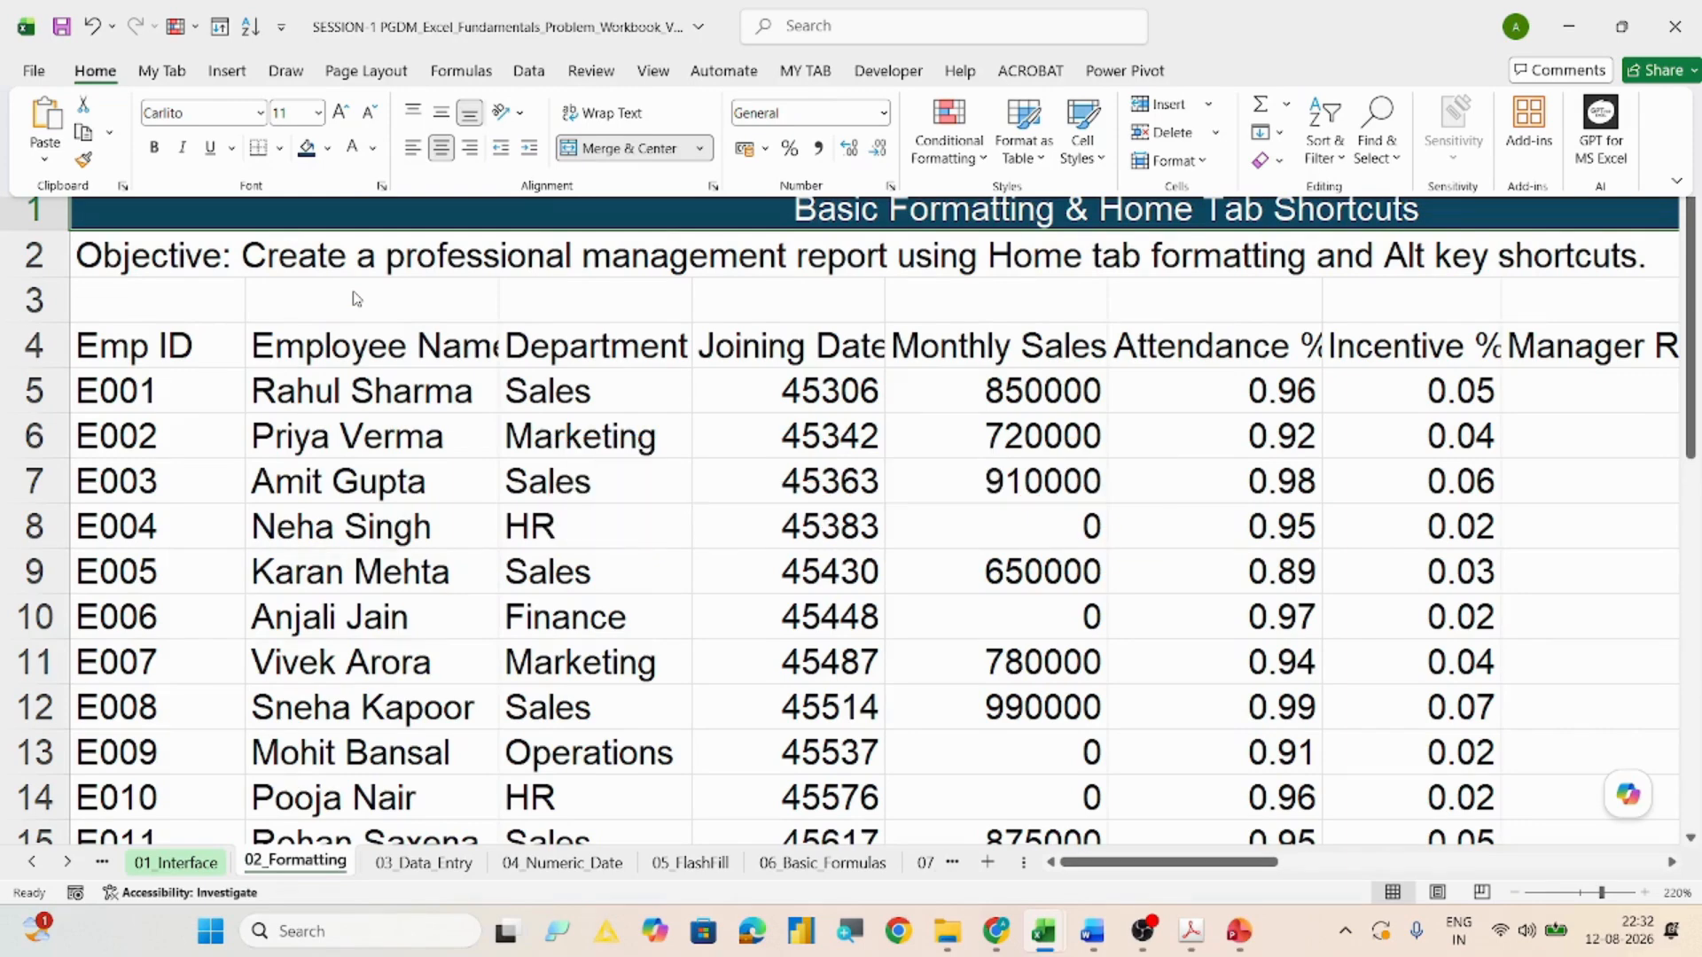
{"action": "left_click", "coordinate": [528, 213]}
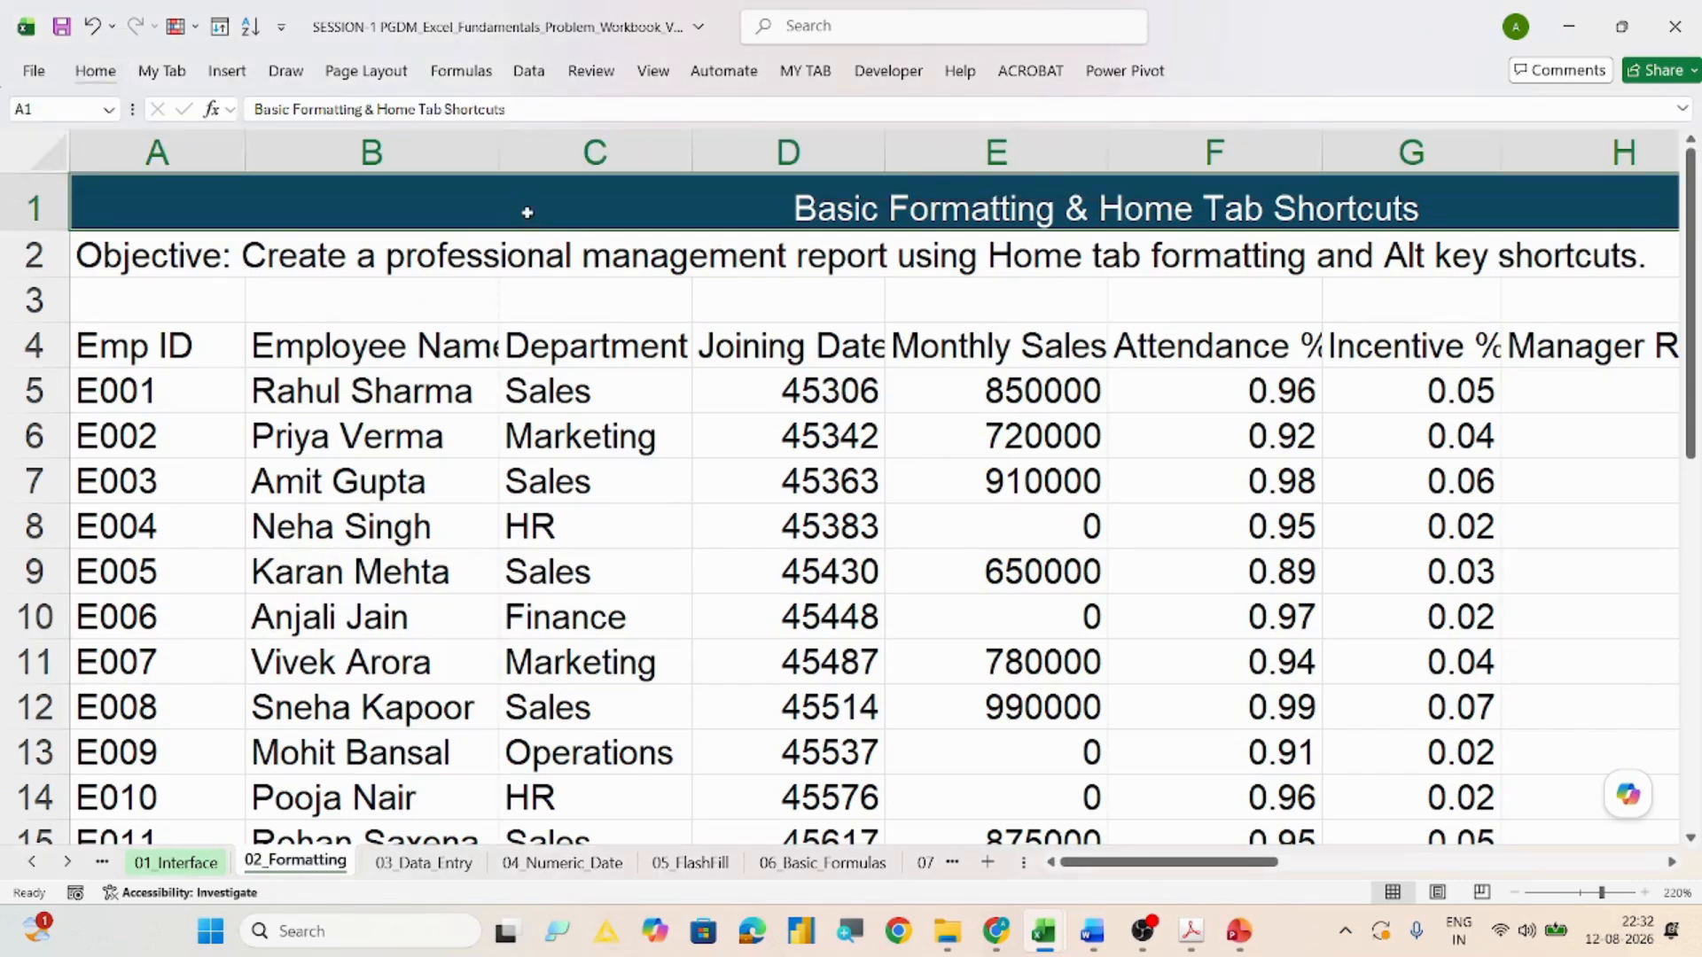
{"action": "key", "text": "ctrl+b"}
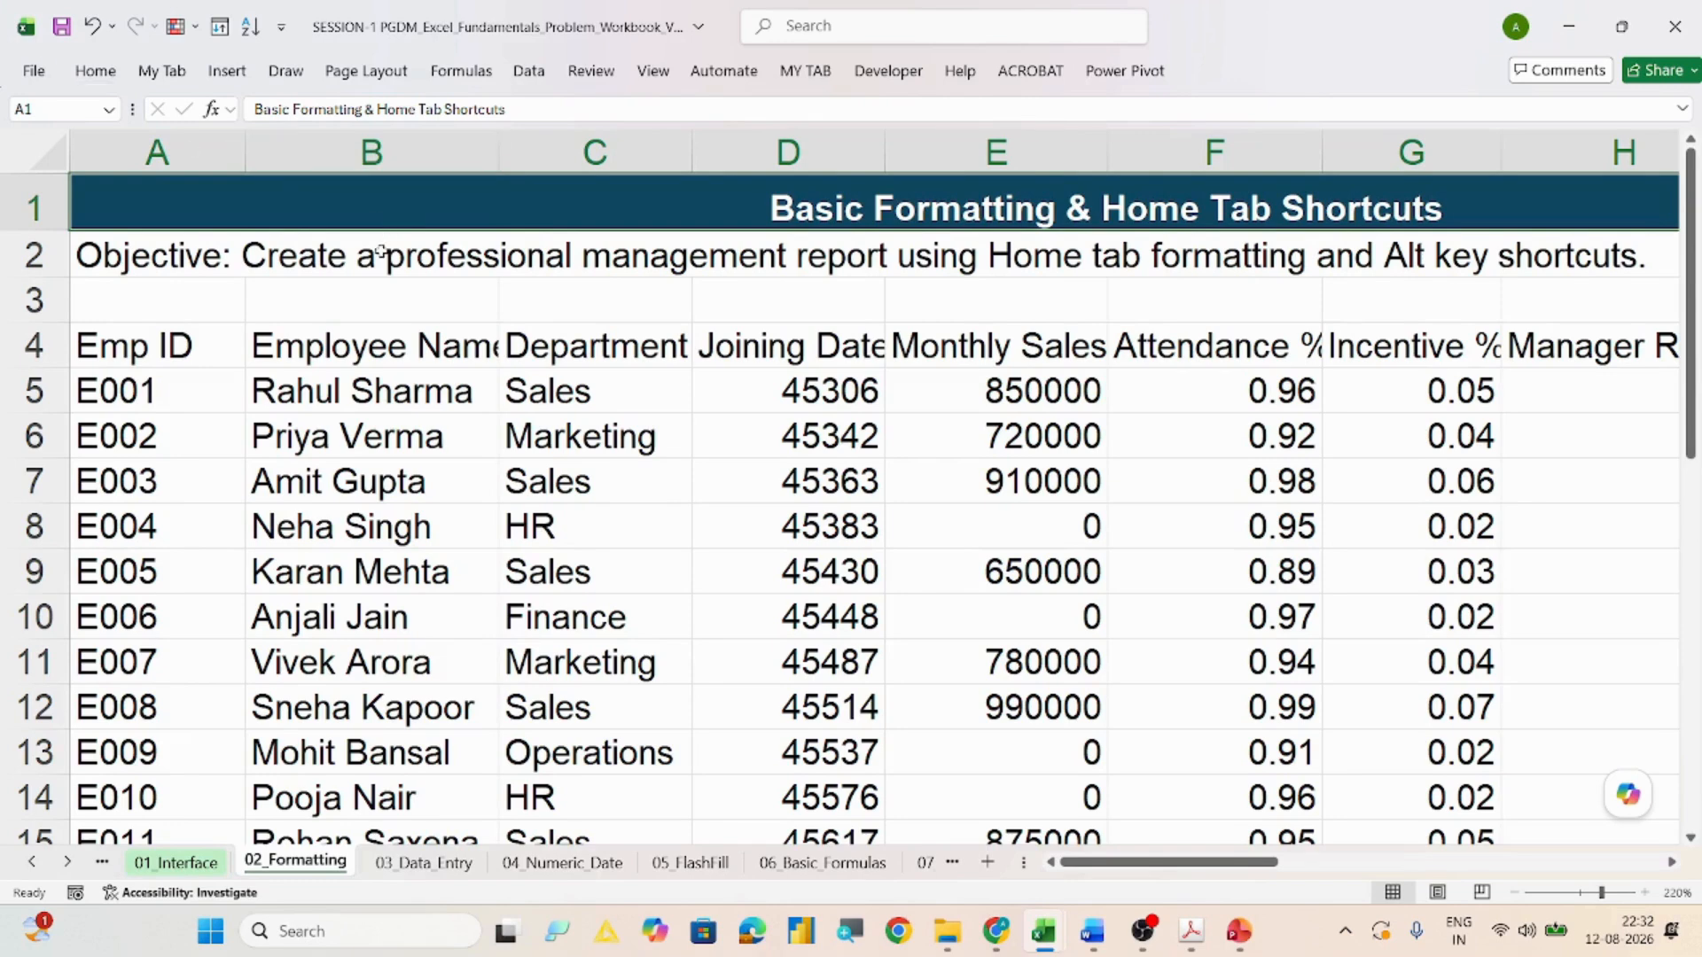
Step: Begin a shortcut note in cell B3 reading "TO SELECT THE ADJACENT CELLS FROM A1:J1"
{"action": "left_click", "coordinate": [315, 298]}
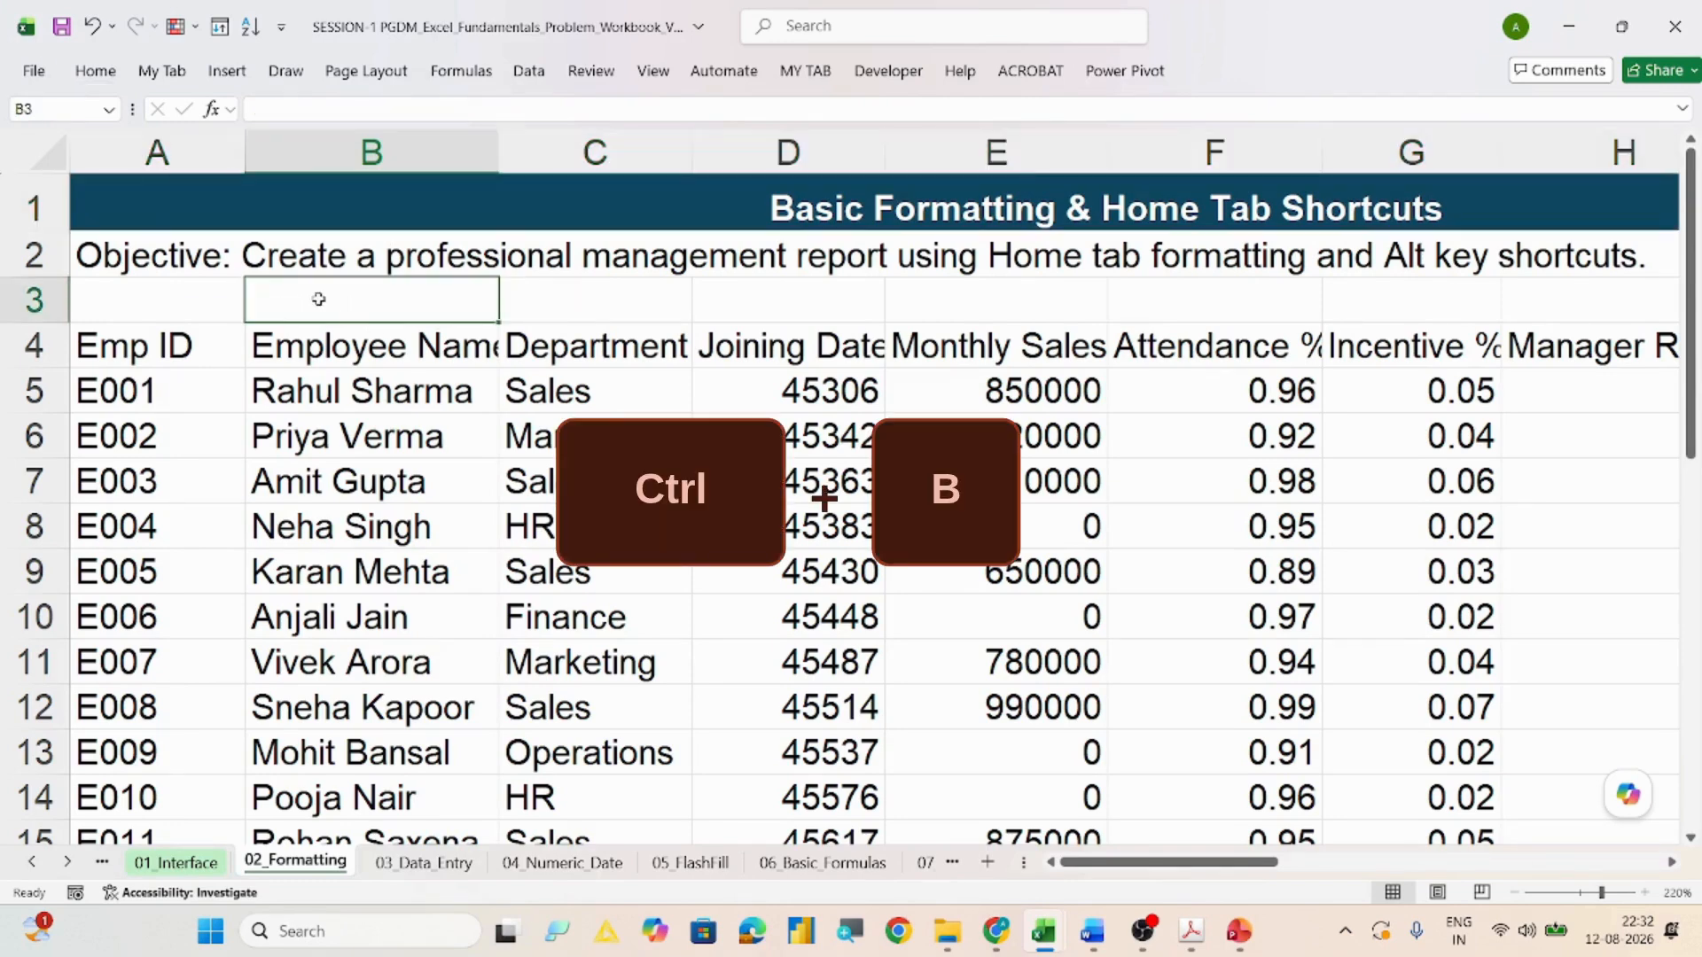
{"action": "type", "text": "TO"}
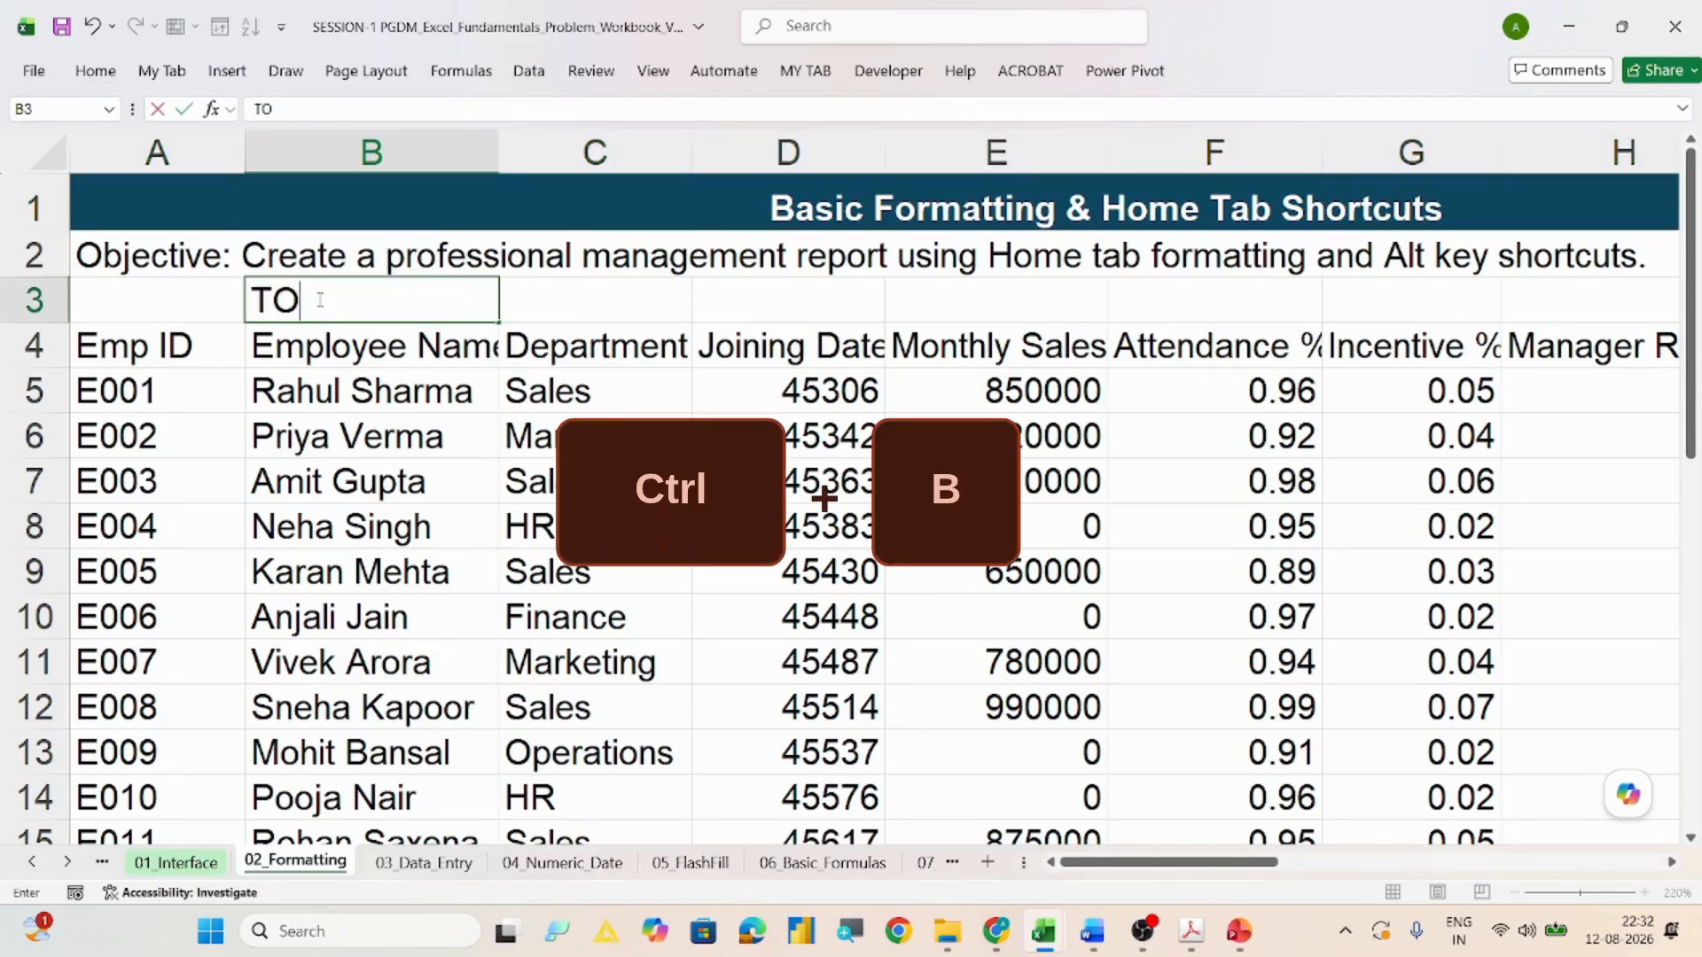
{"action": "type", "text": " SELECT TH"}
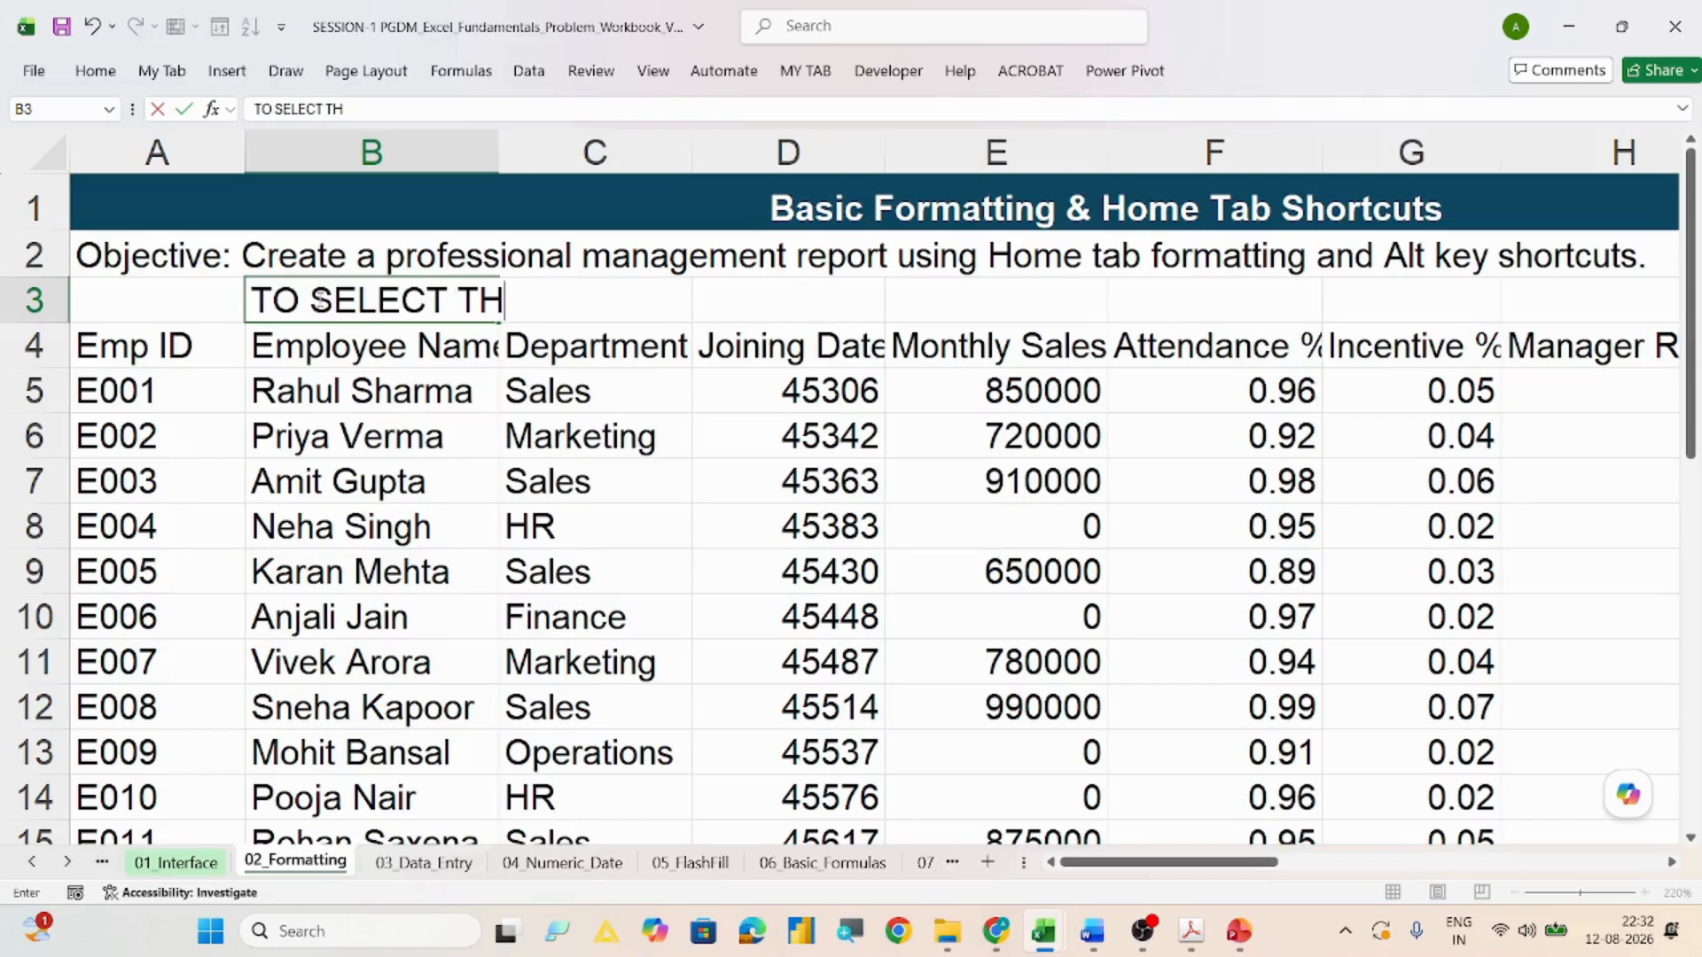
{"action": "type", "text": "E ADJACENT CEE"}
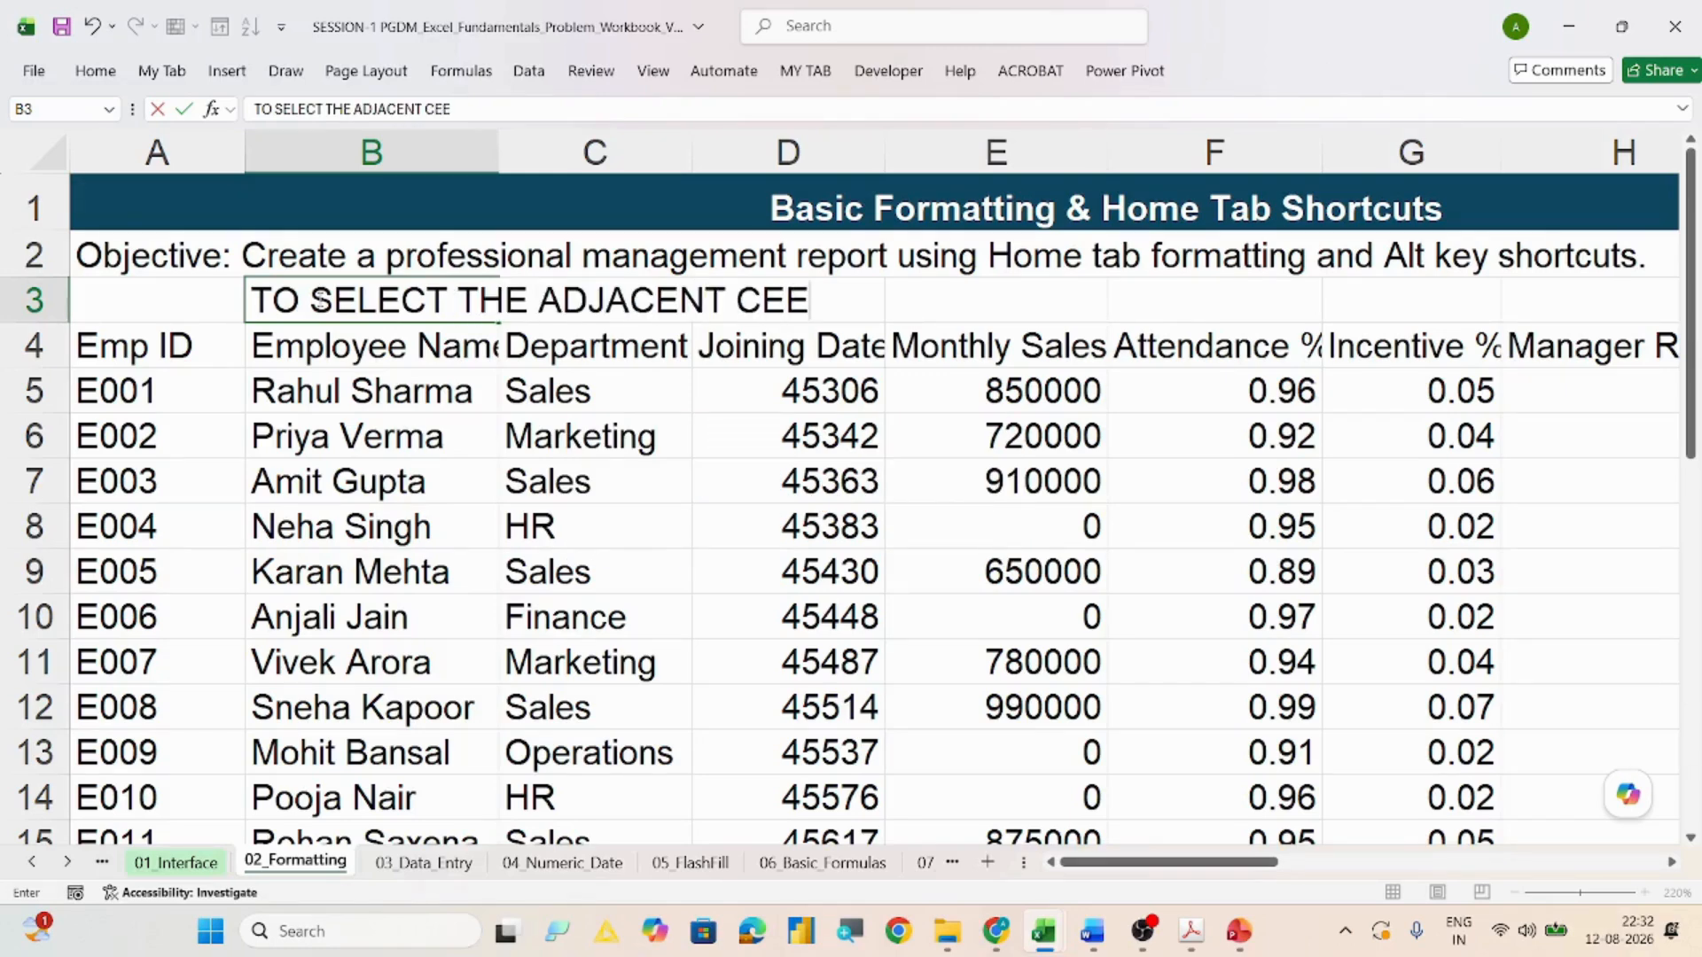
{"action": "key", "text": "BackSpace"}
{"action": "type", "text": "LLS FROM A1:JI"}
{"action": "key", "text": "BackSpace"}
{"action": "type", "text": "1"}
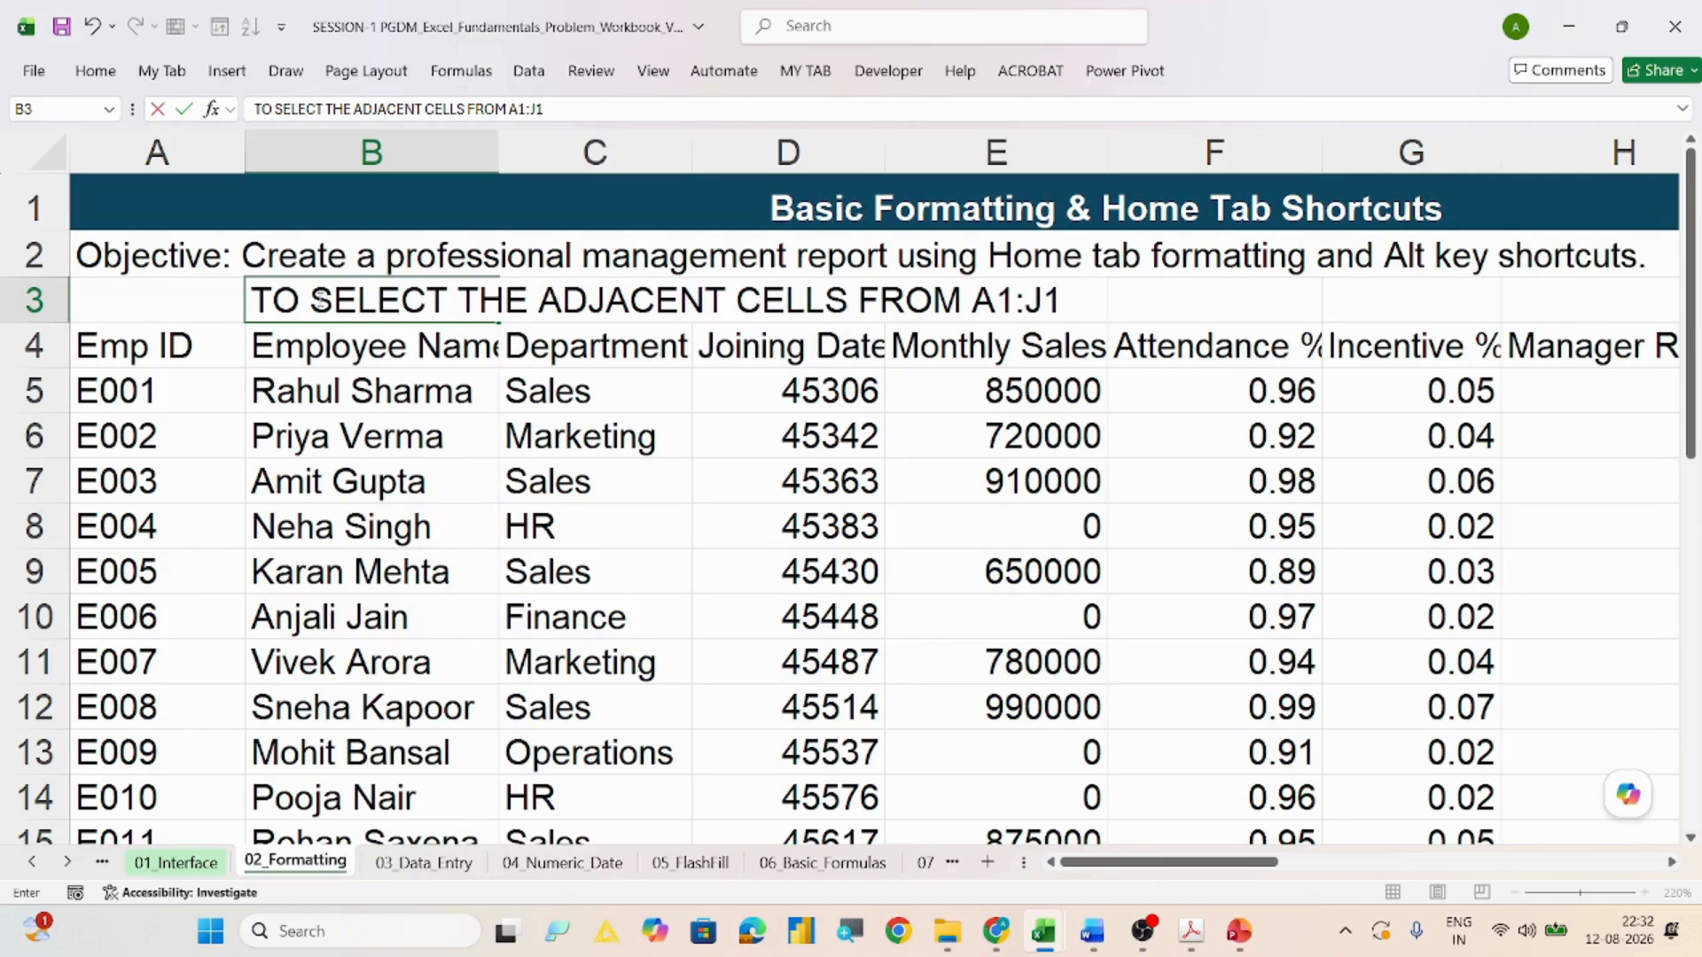
Step: Extend the B3 note with " - WE KEPT THE CURSOR AT A1 AND THEN WE PRESSED SHIFT+->"
{"action": "type", "text": " - WE KEP"}
{"action": "type", "text": "T THE"}
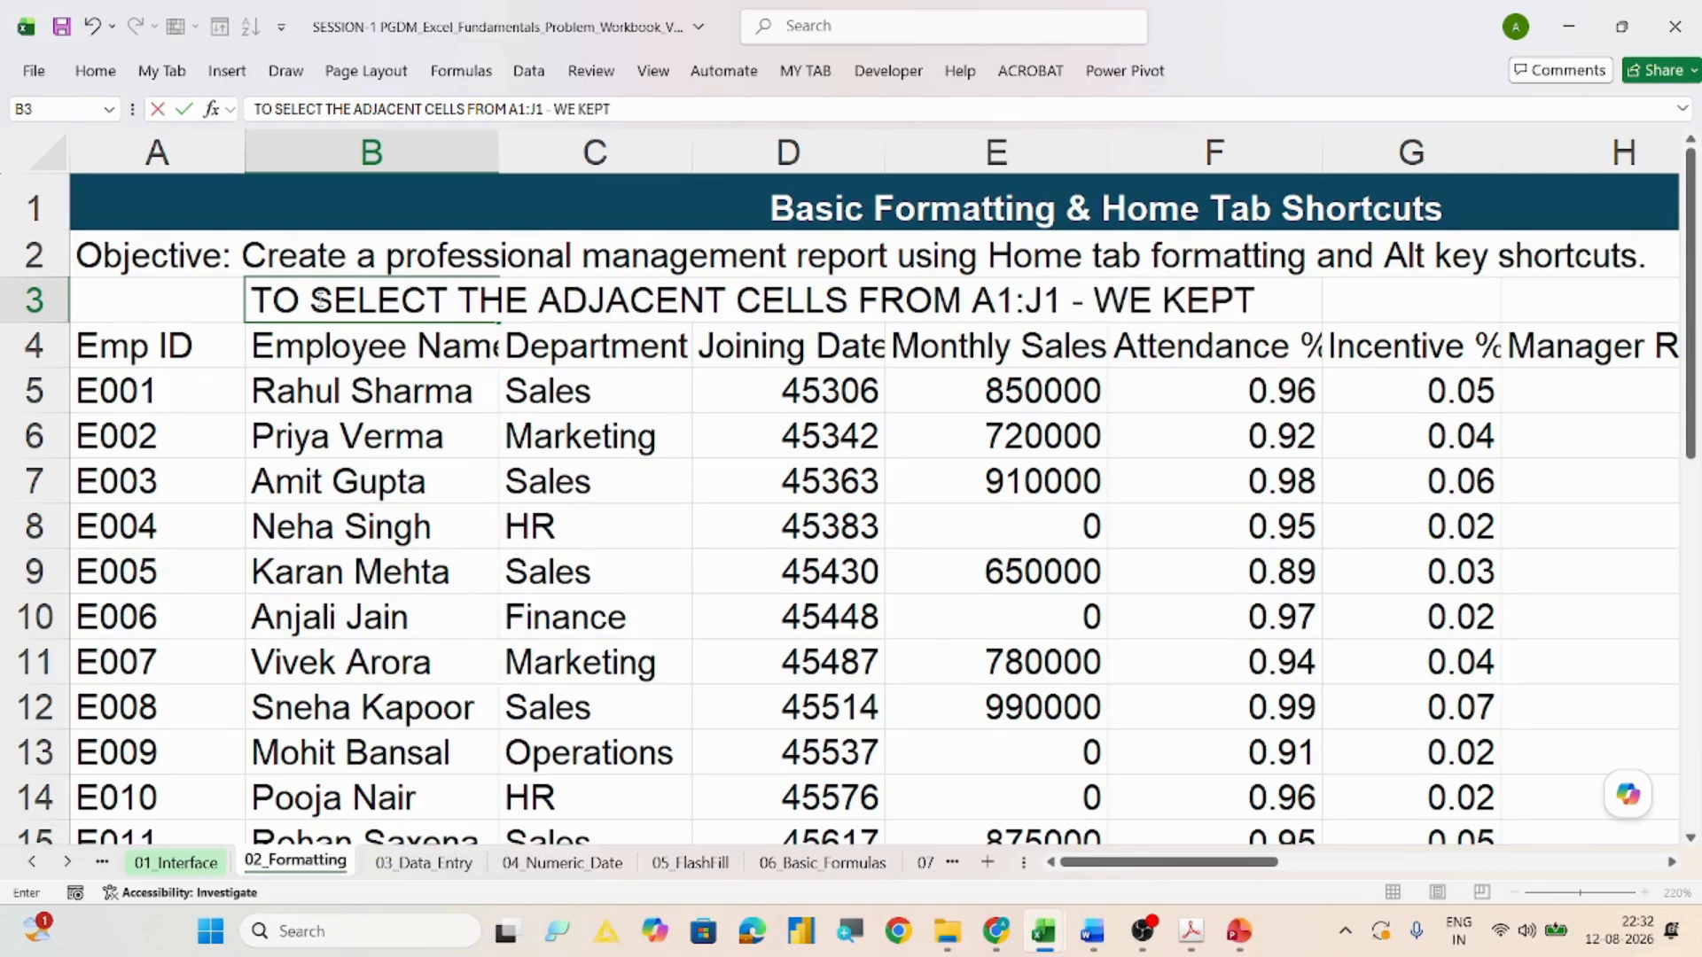
{"action": "type", "text": " CU"}
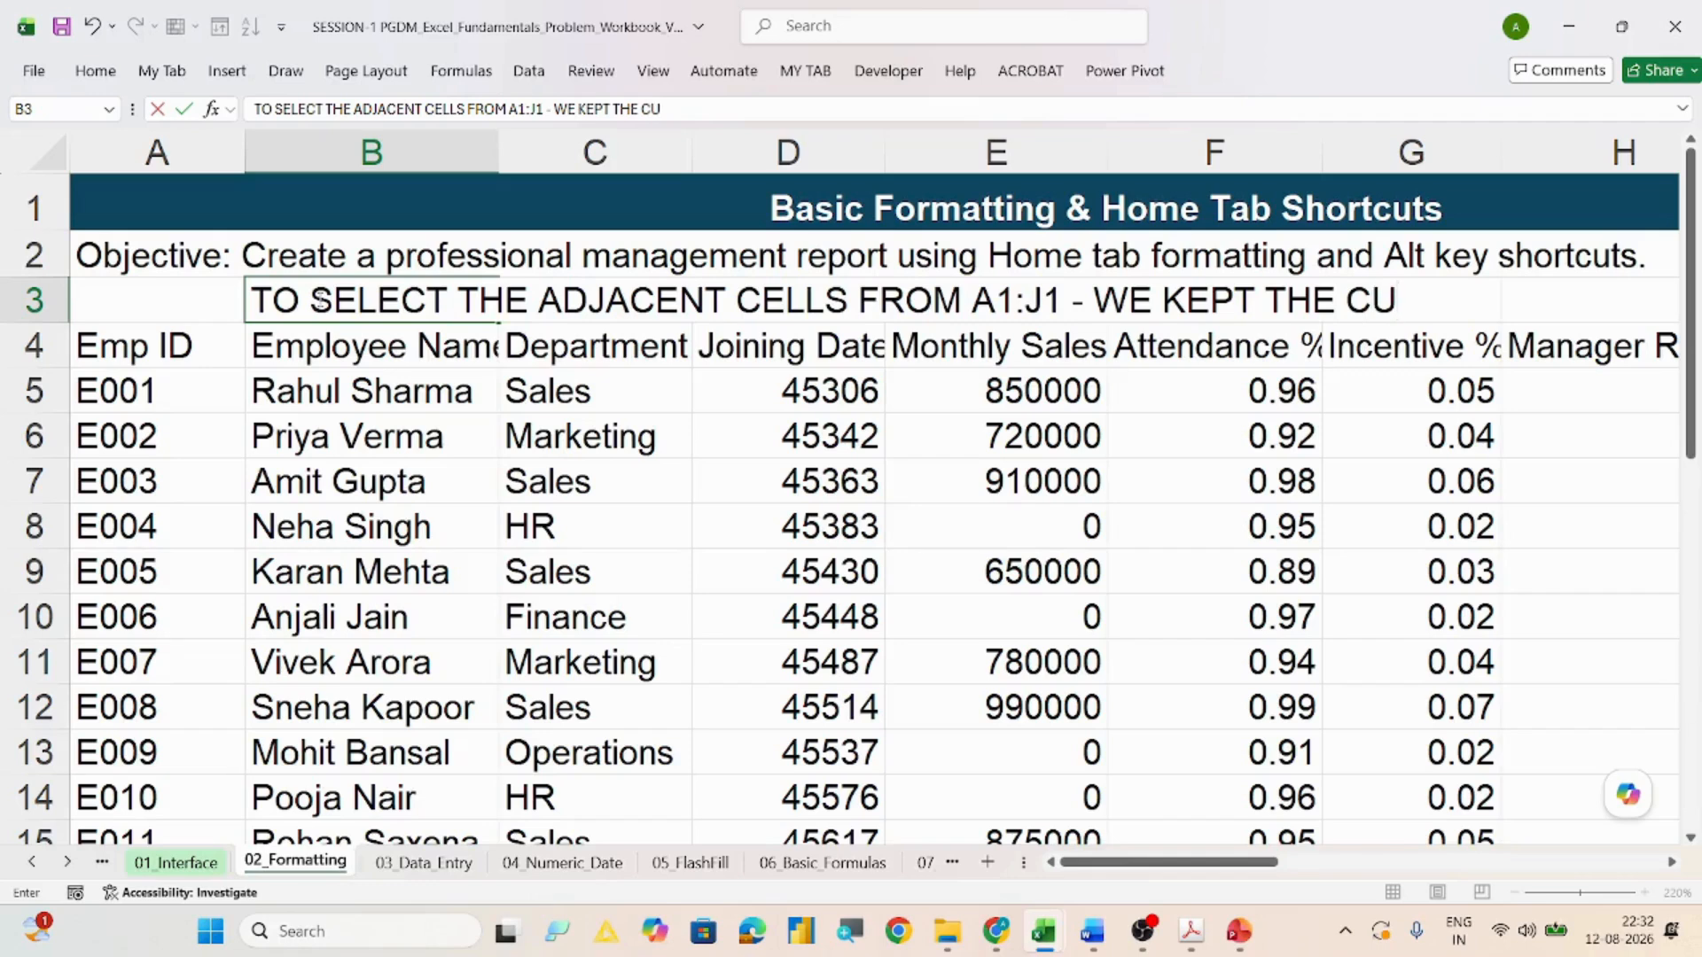
{"action": "type", "text": "RSOR AT A"}
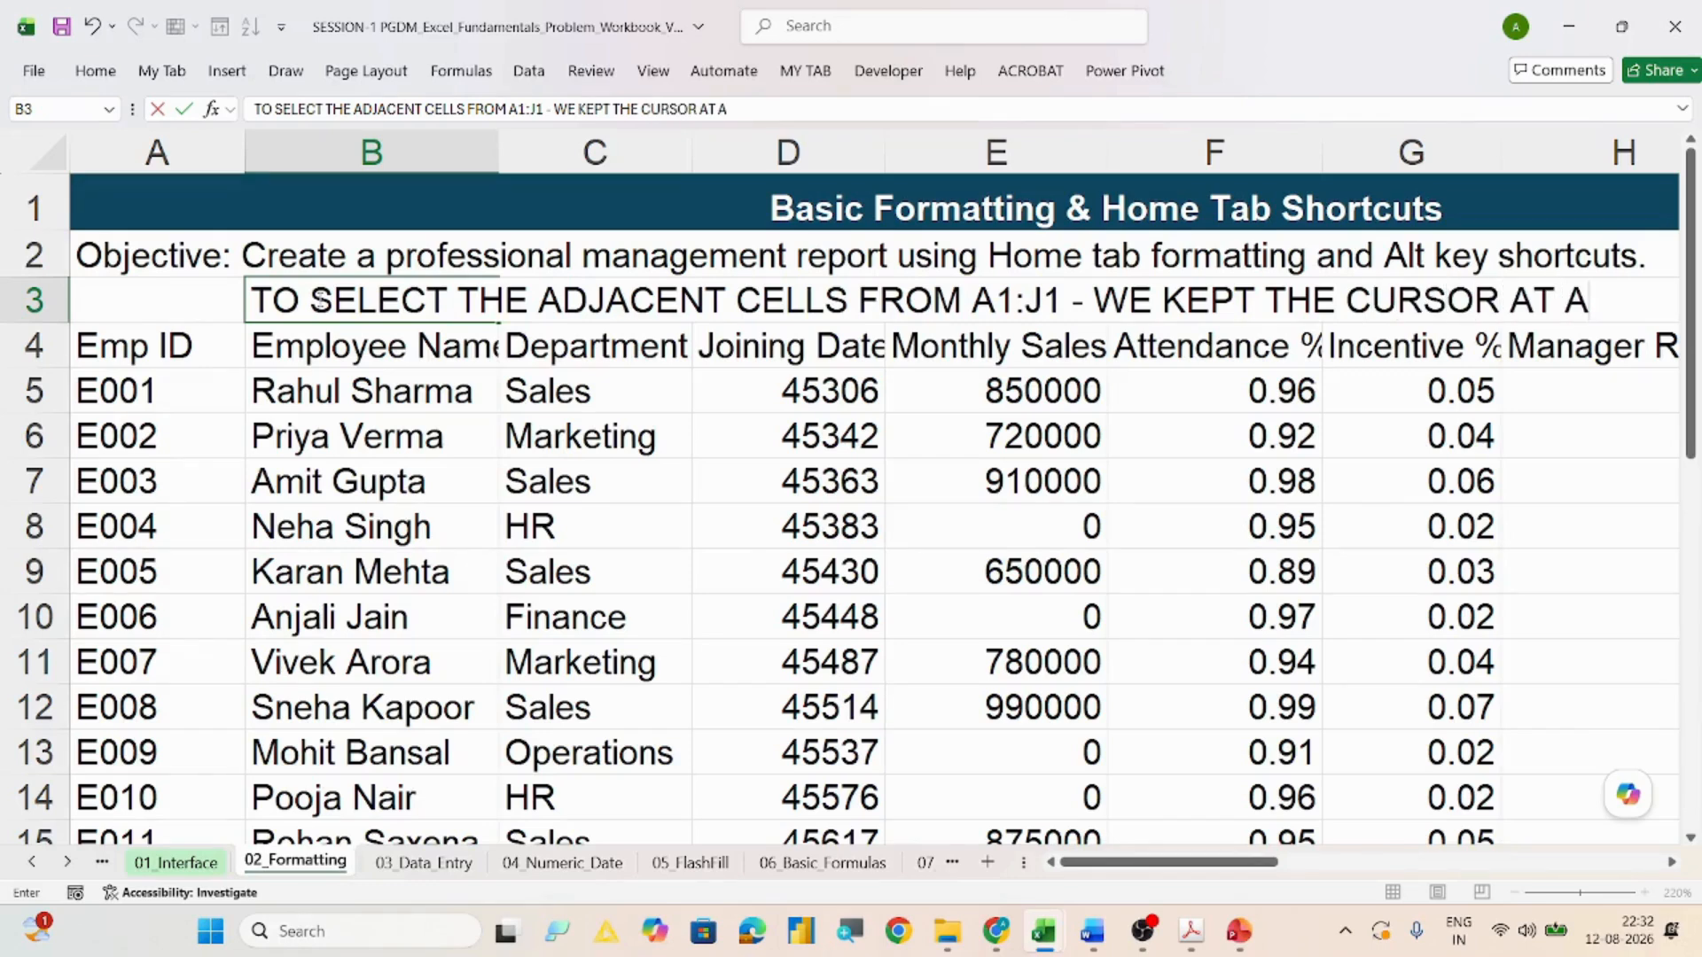
{"action": "type", "text": "1 AND THEN"}
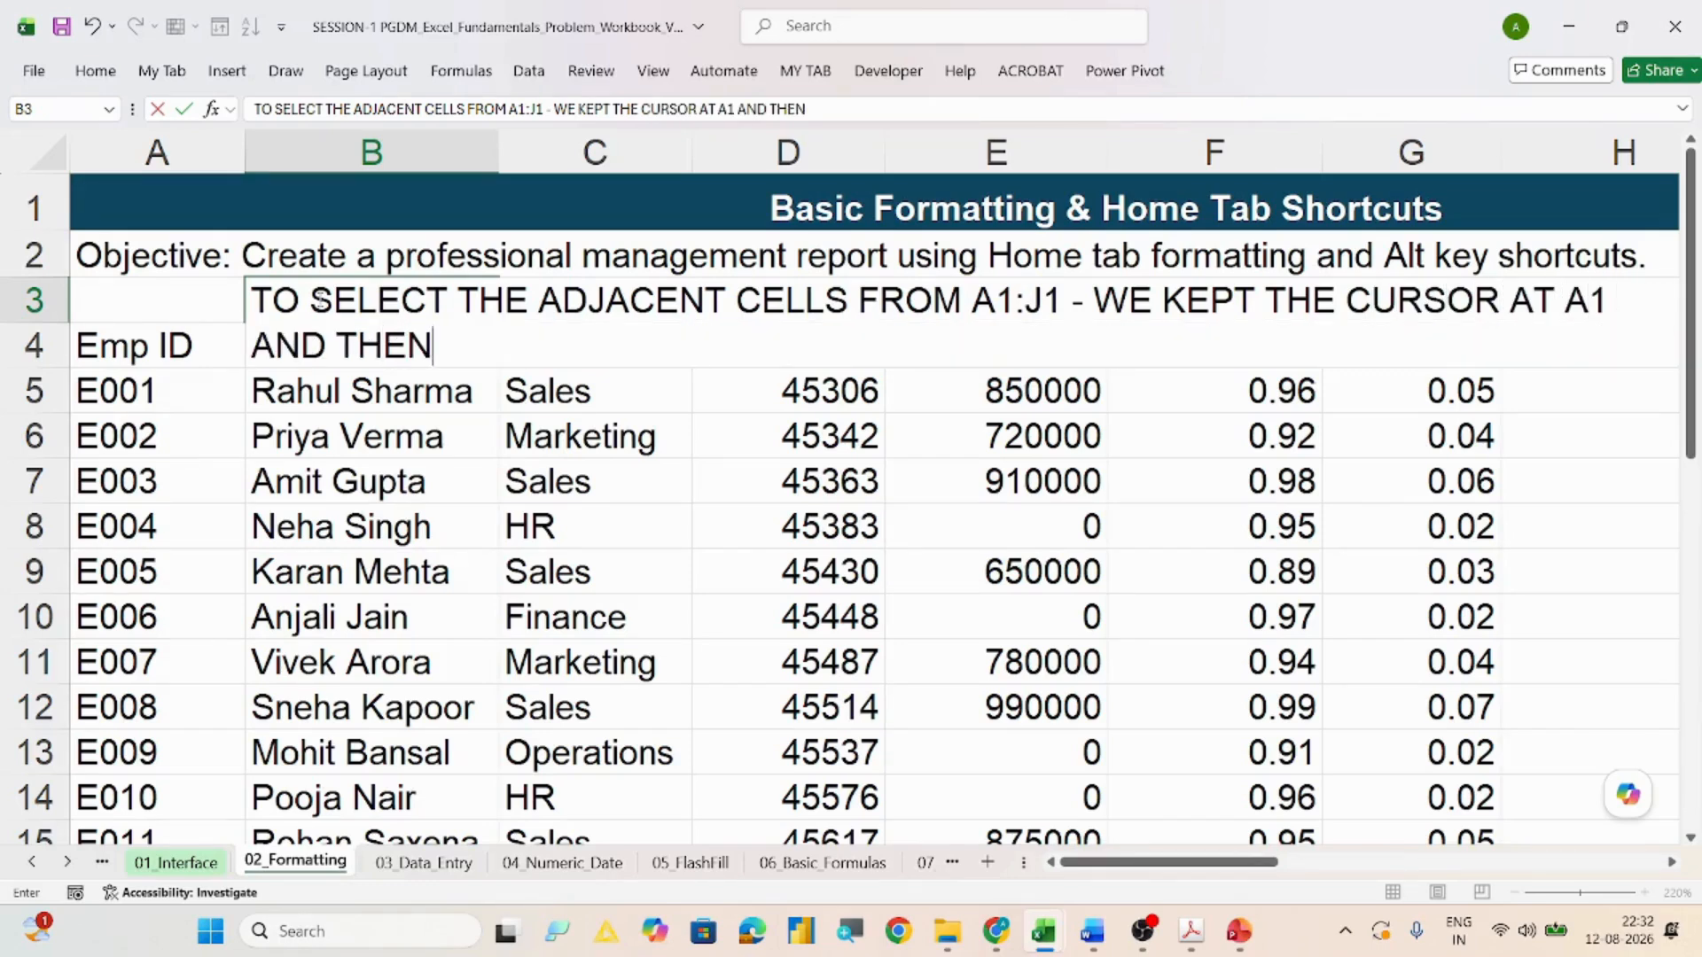
{"action": "type", "text": " WE PRE"}
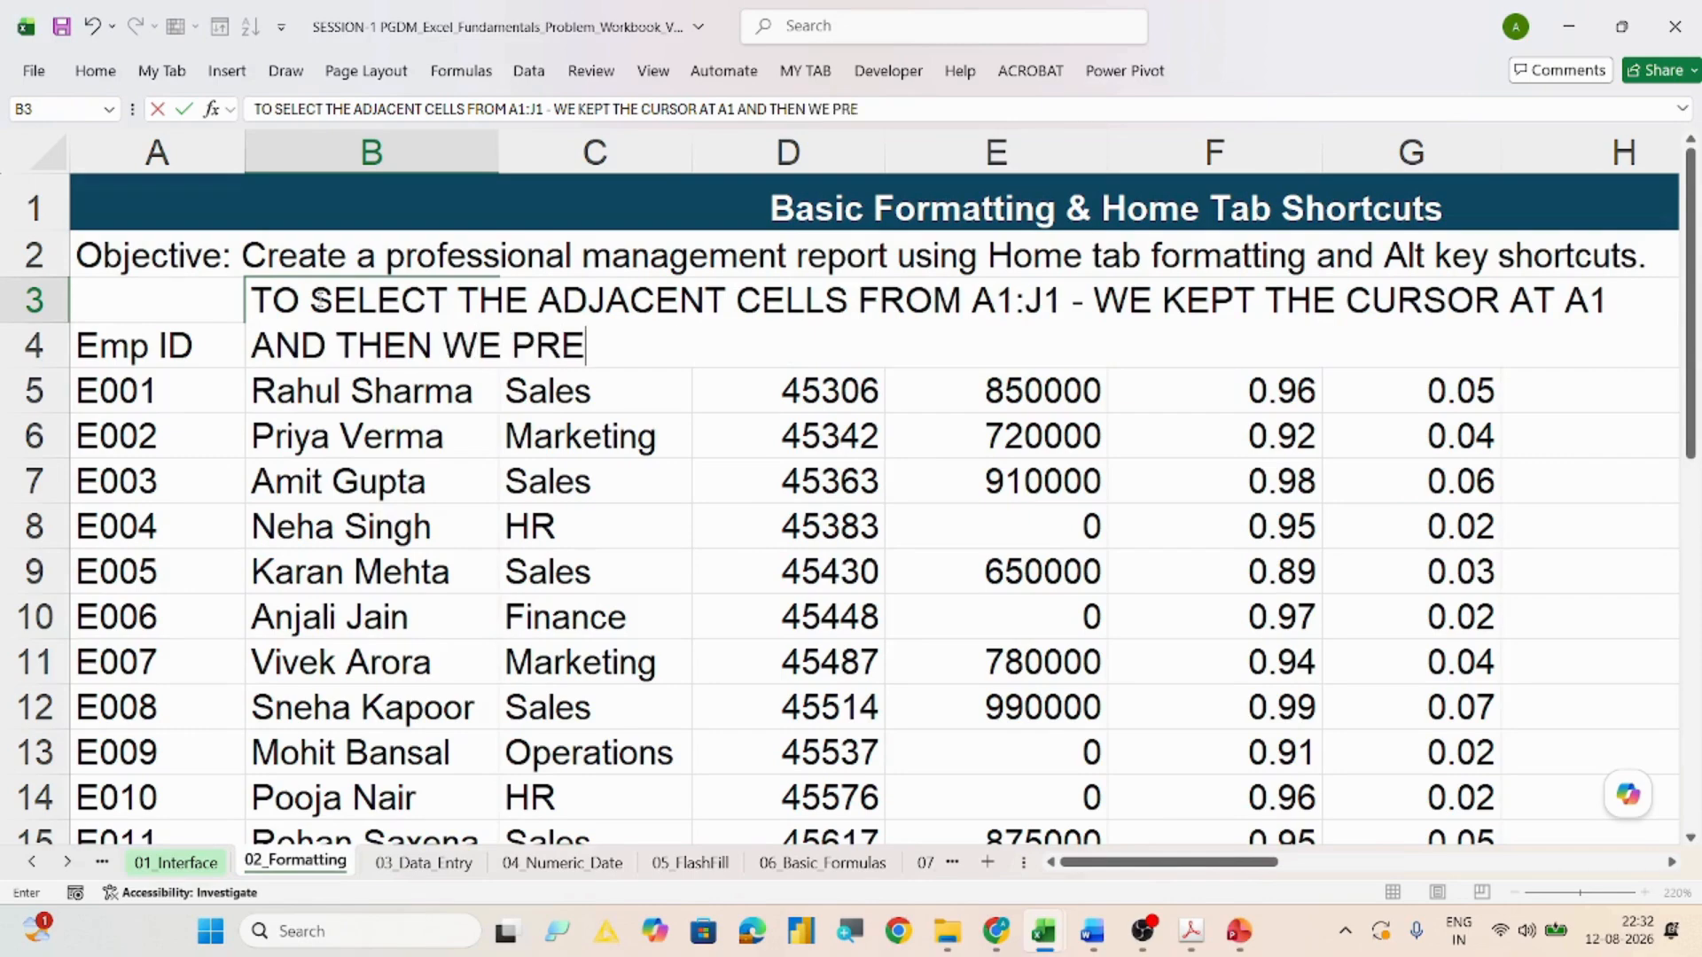
{"action": "type", "text": "SSED SHIFT"}
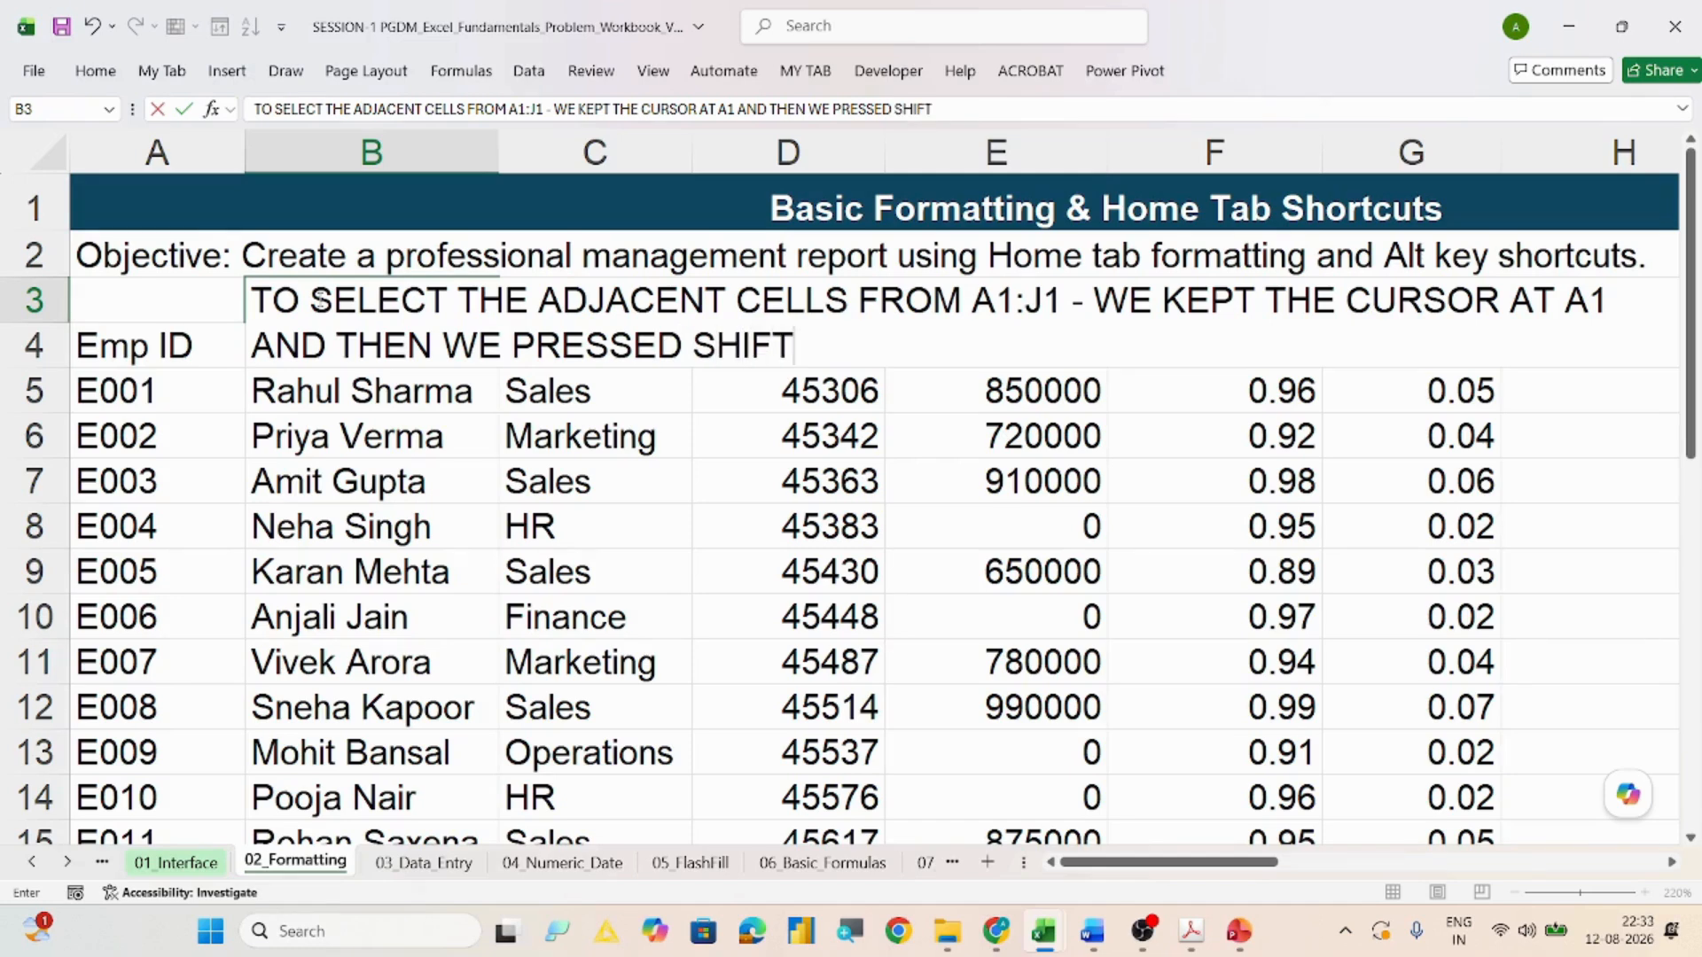
{"action": "type", "text": "+->"}
Step: Change the font color of the whole note text in cell B3 to red
{"action": "left_click_drag", "start_coordinate": [847, 346], "coordinate": [262, 302]}
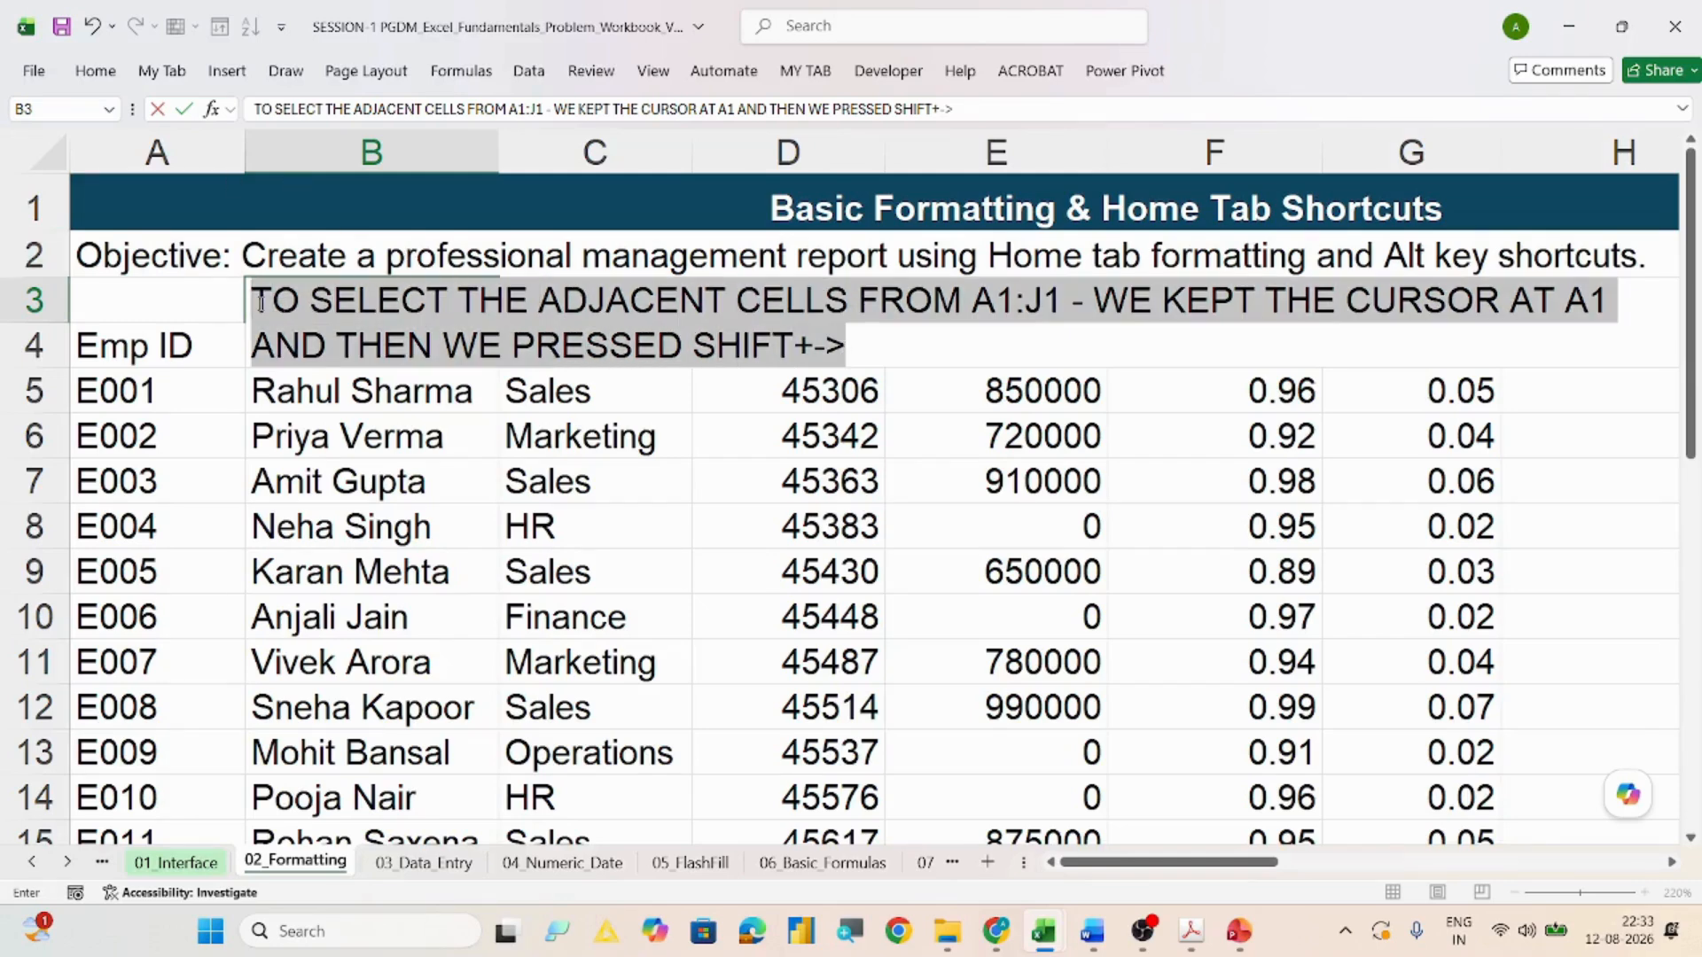
{"action": "left_click", "coordinate": [95, 71]}
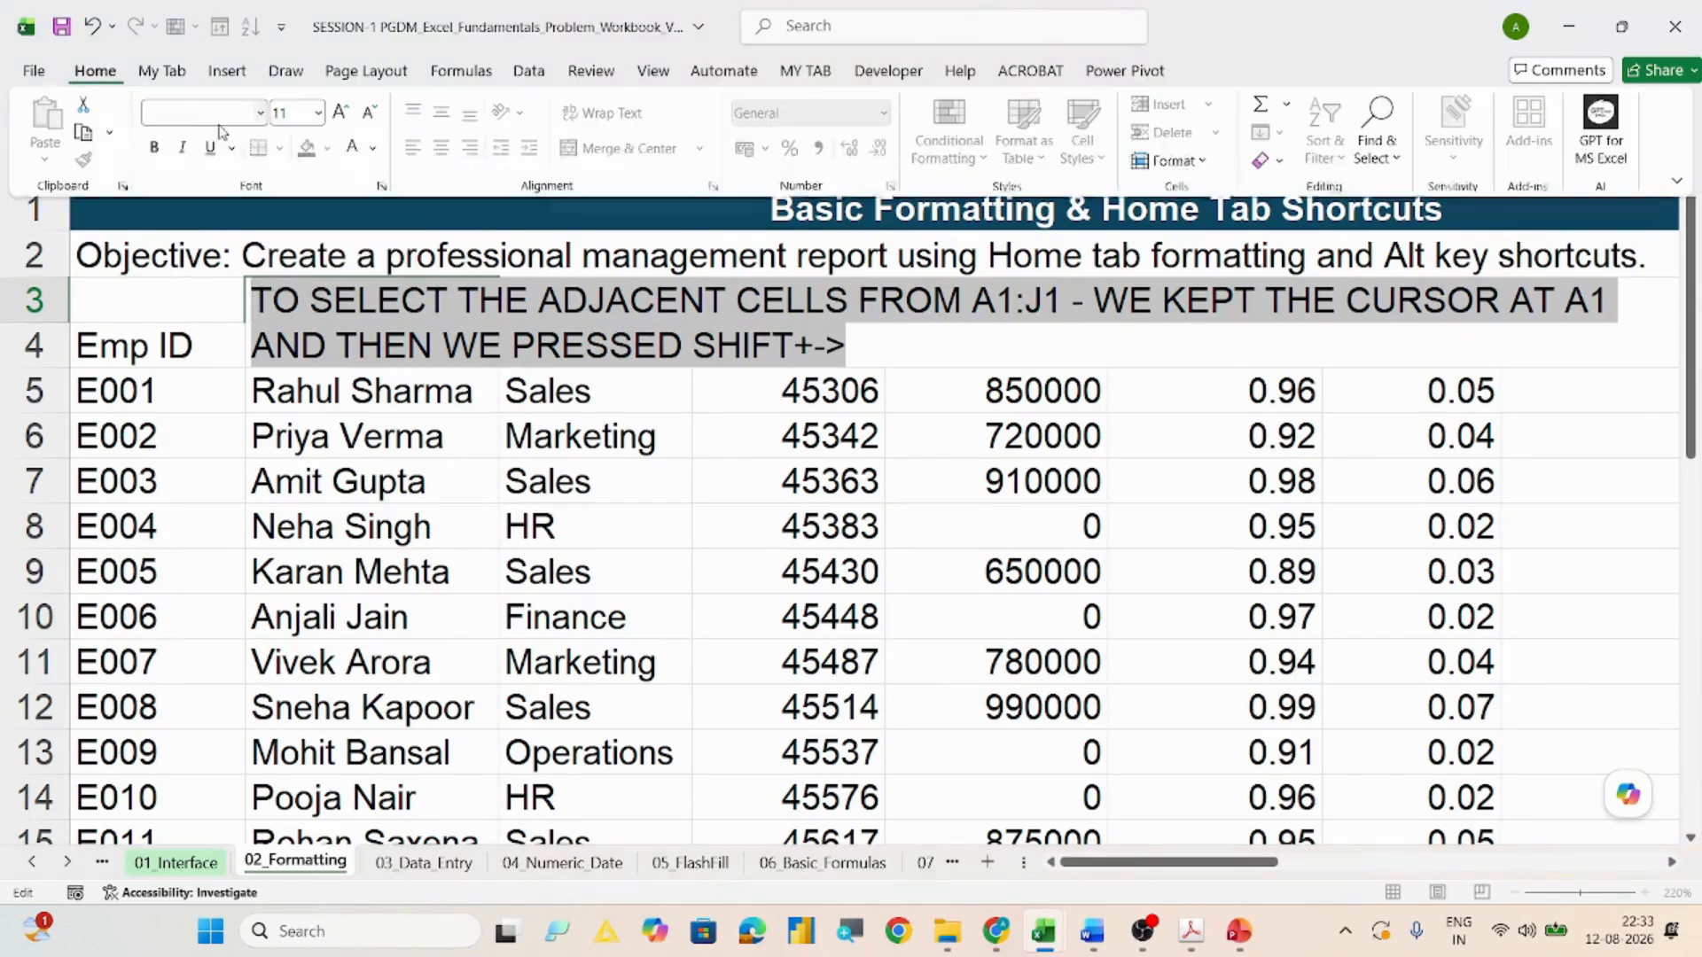
{"action": "left_click", "coordinate": [374, 151]}
{"action": "left_click", "coordinate": [386, 515]}
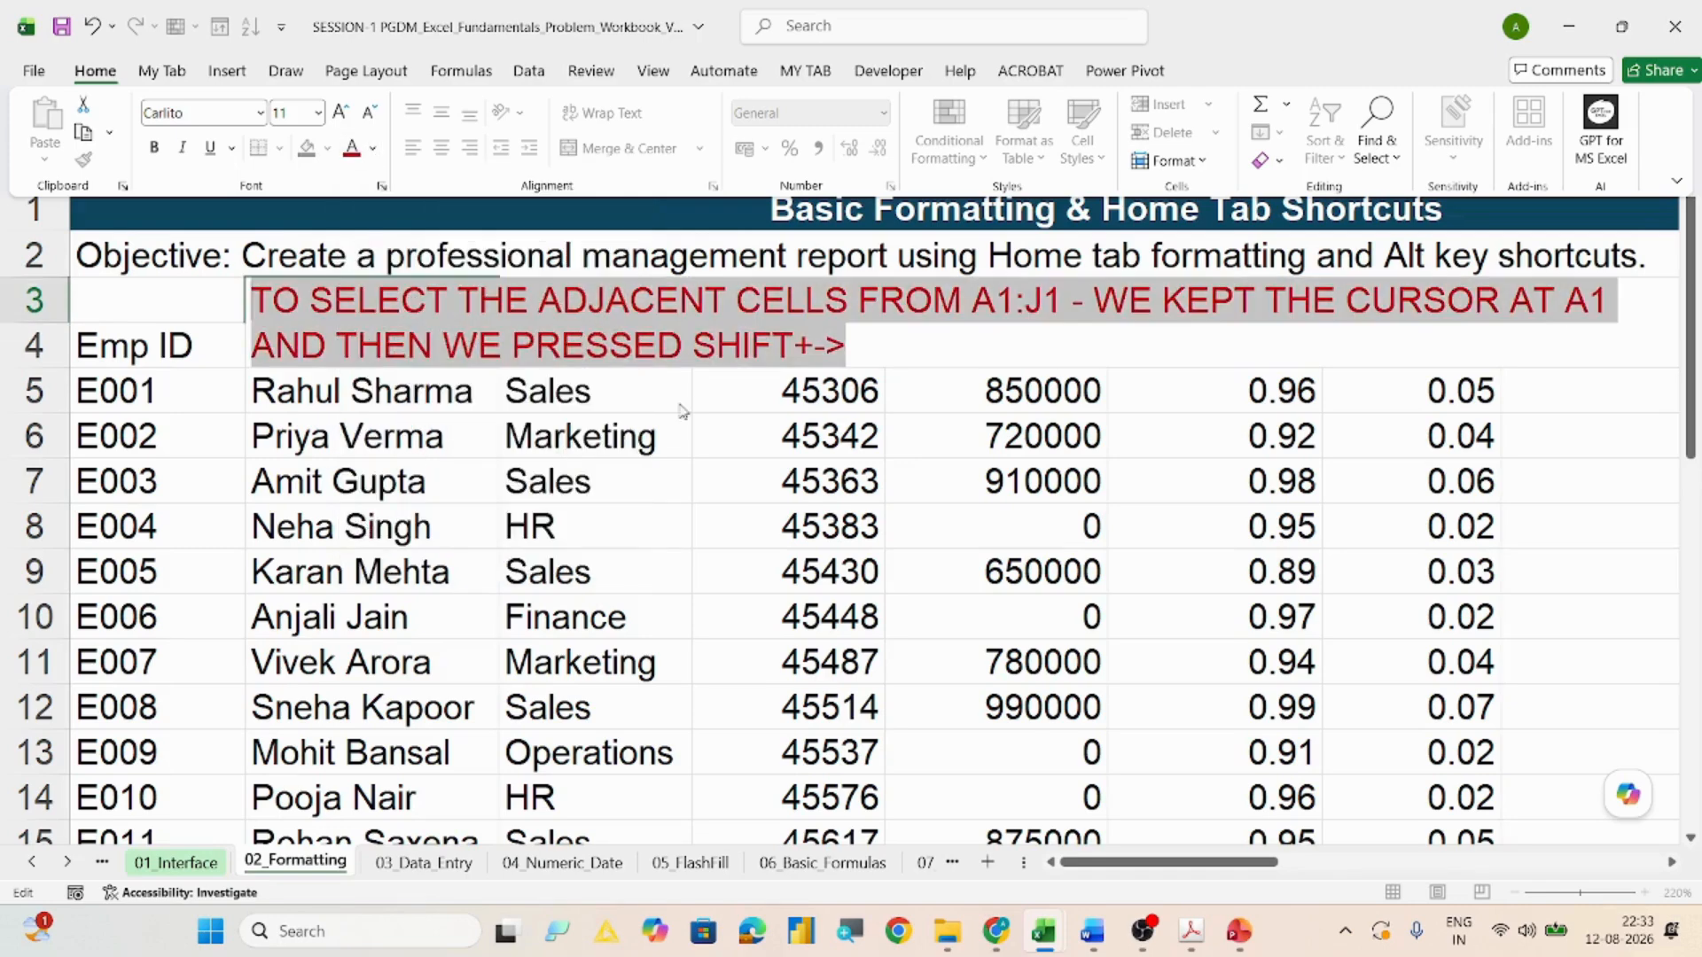
Step: Append " AFTER SELECTION TO MERGE ALT+H+M+C" to the end of the red note in cell B3
{"action": "left_click", "coordinate": [853, 354]}
{"action": "left_click", "coordinate": [845, 349]}
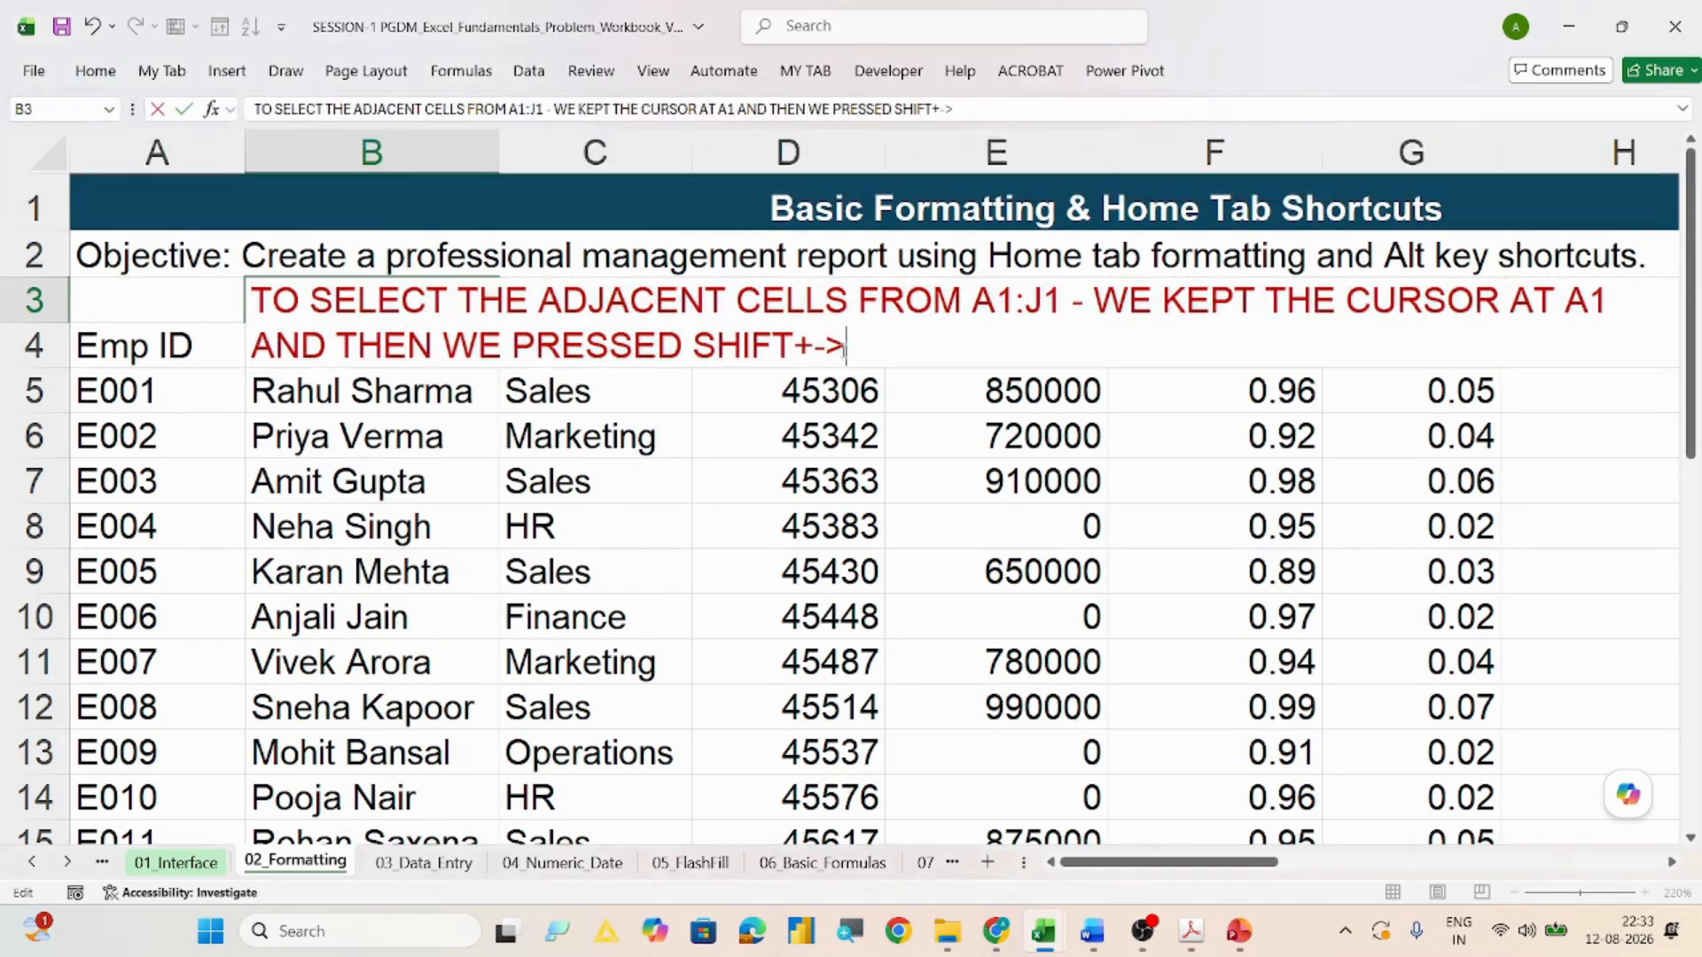
{"action": "type", "text": "A"}
{"action": "type", "text": "FT"}
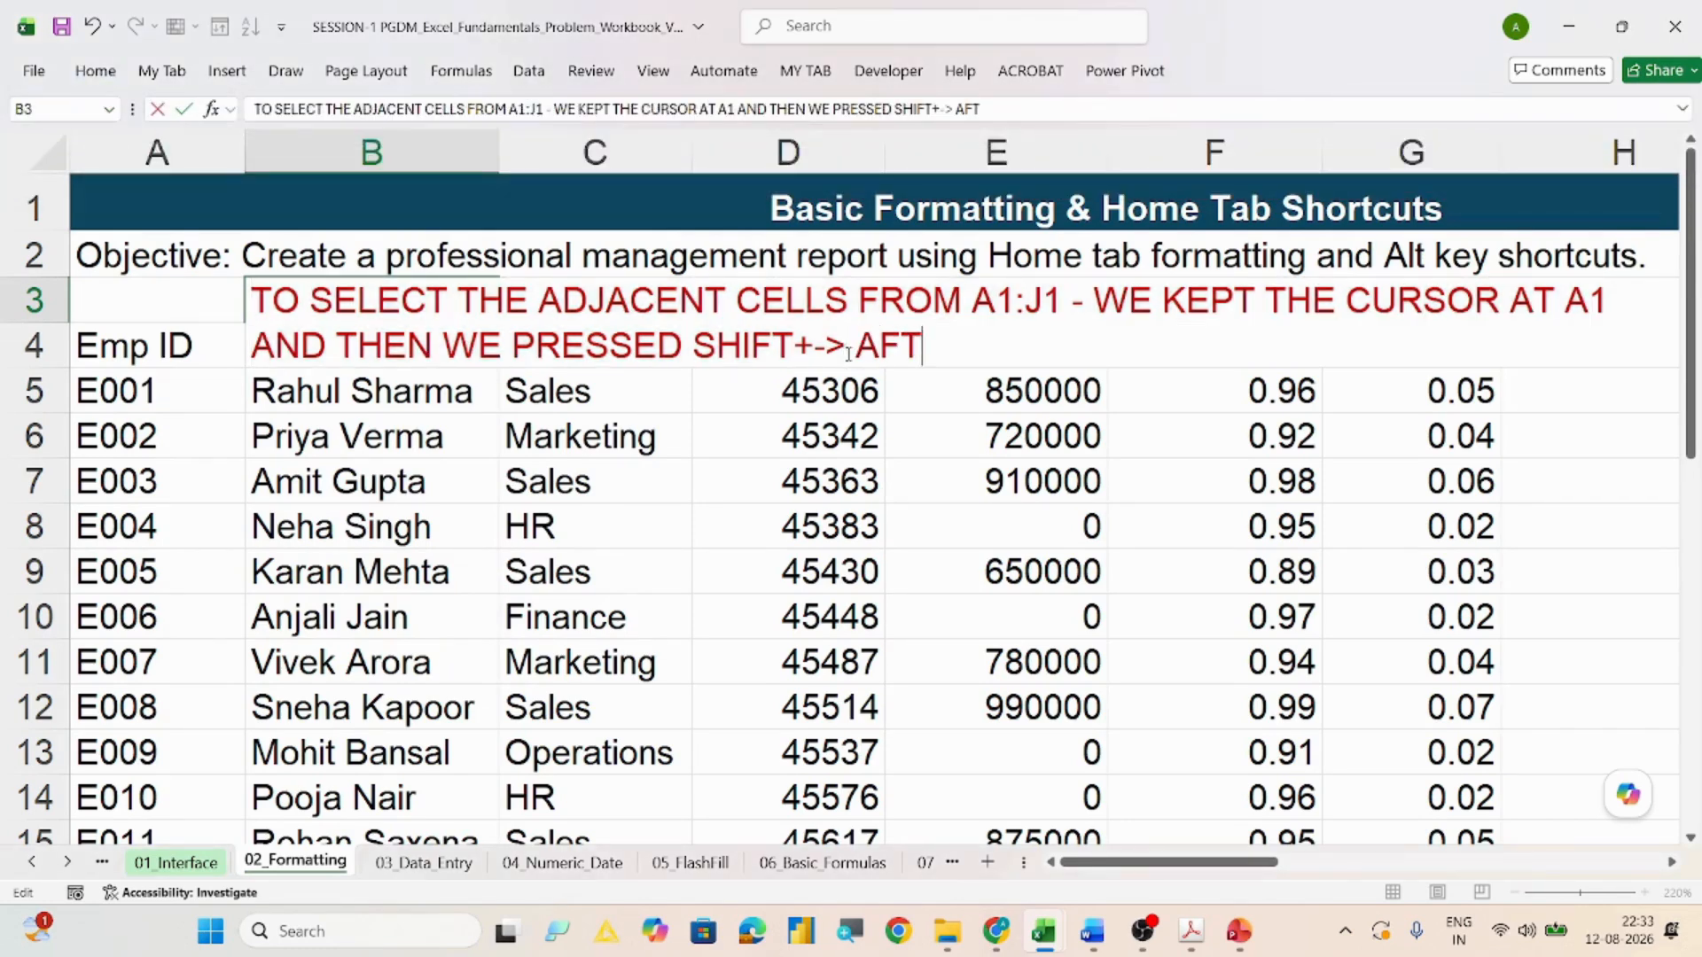
{"action": "type", "text": "ER SELECT"}
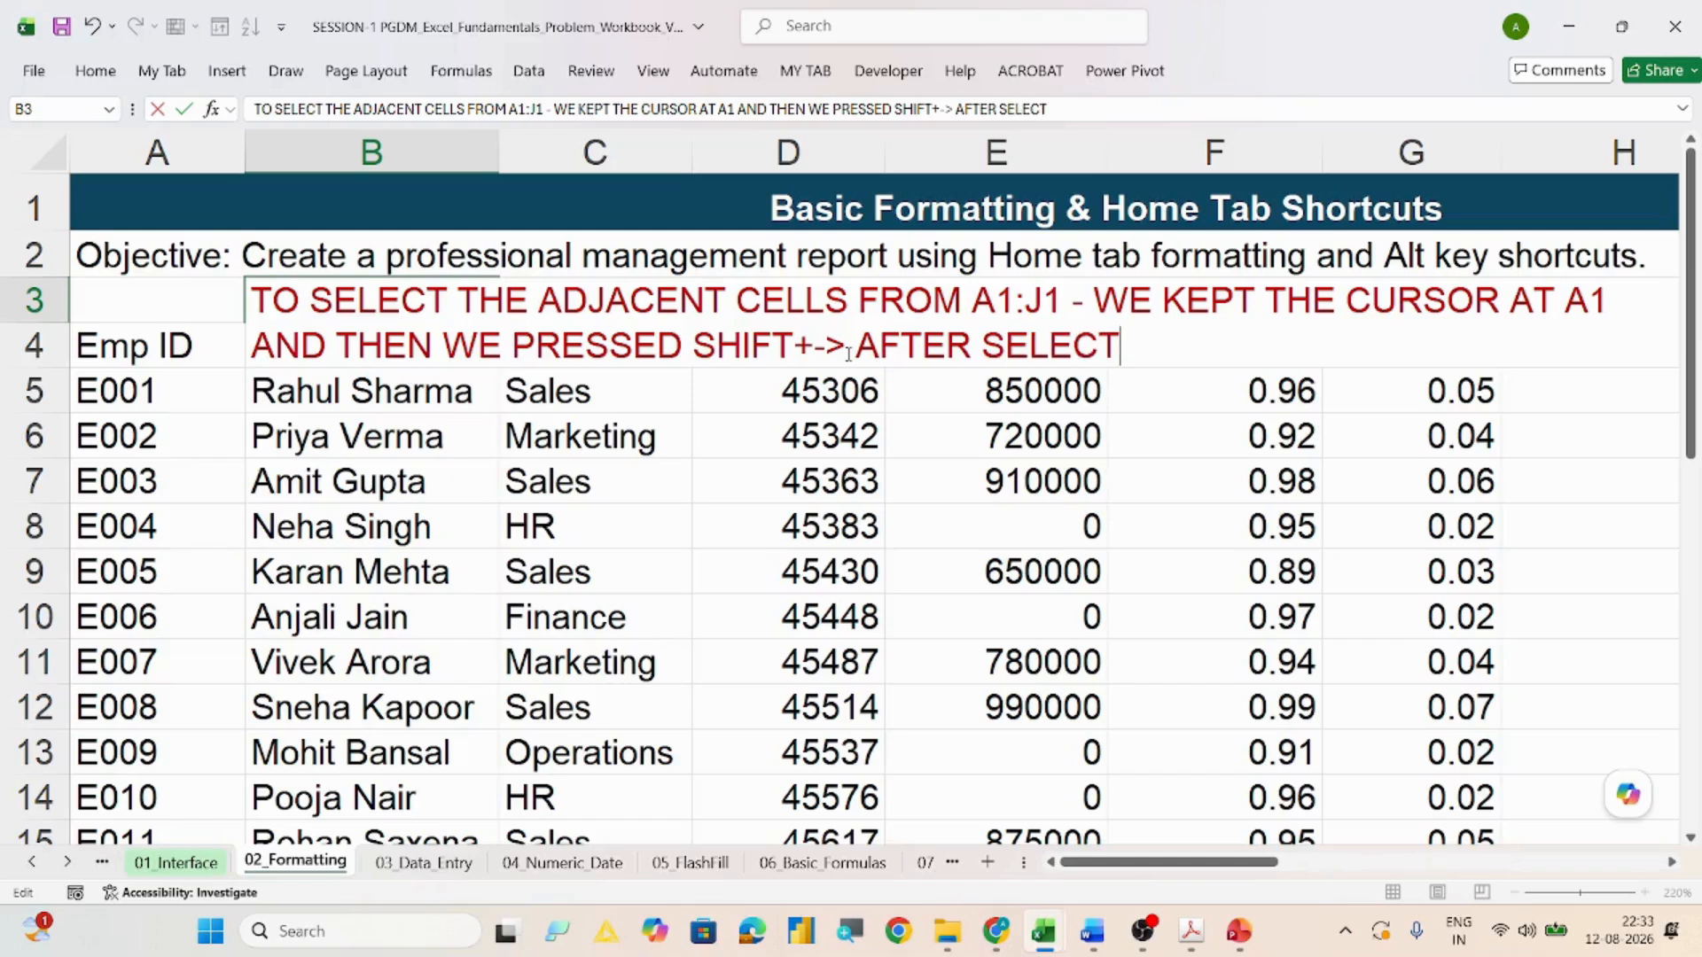
{"action": "type", "text": "ION T"}
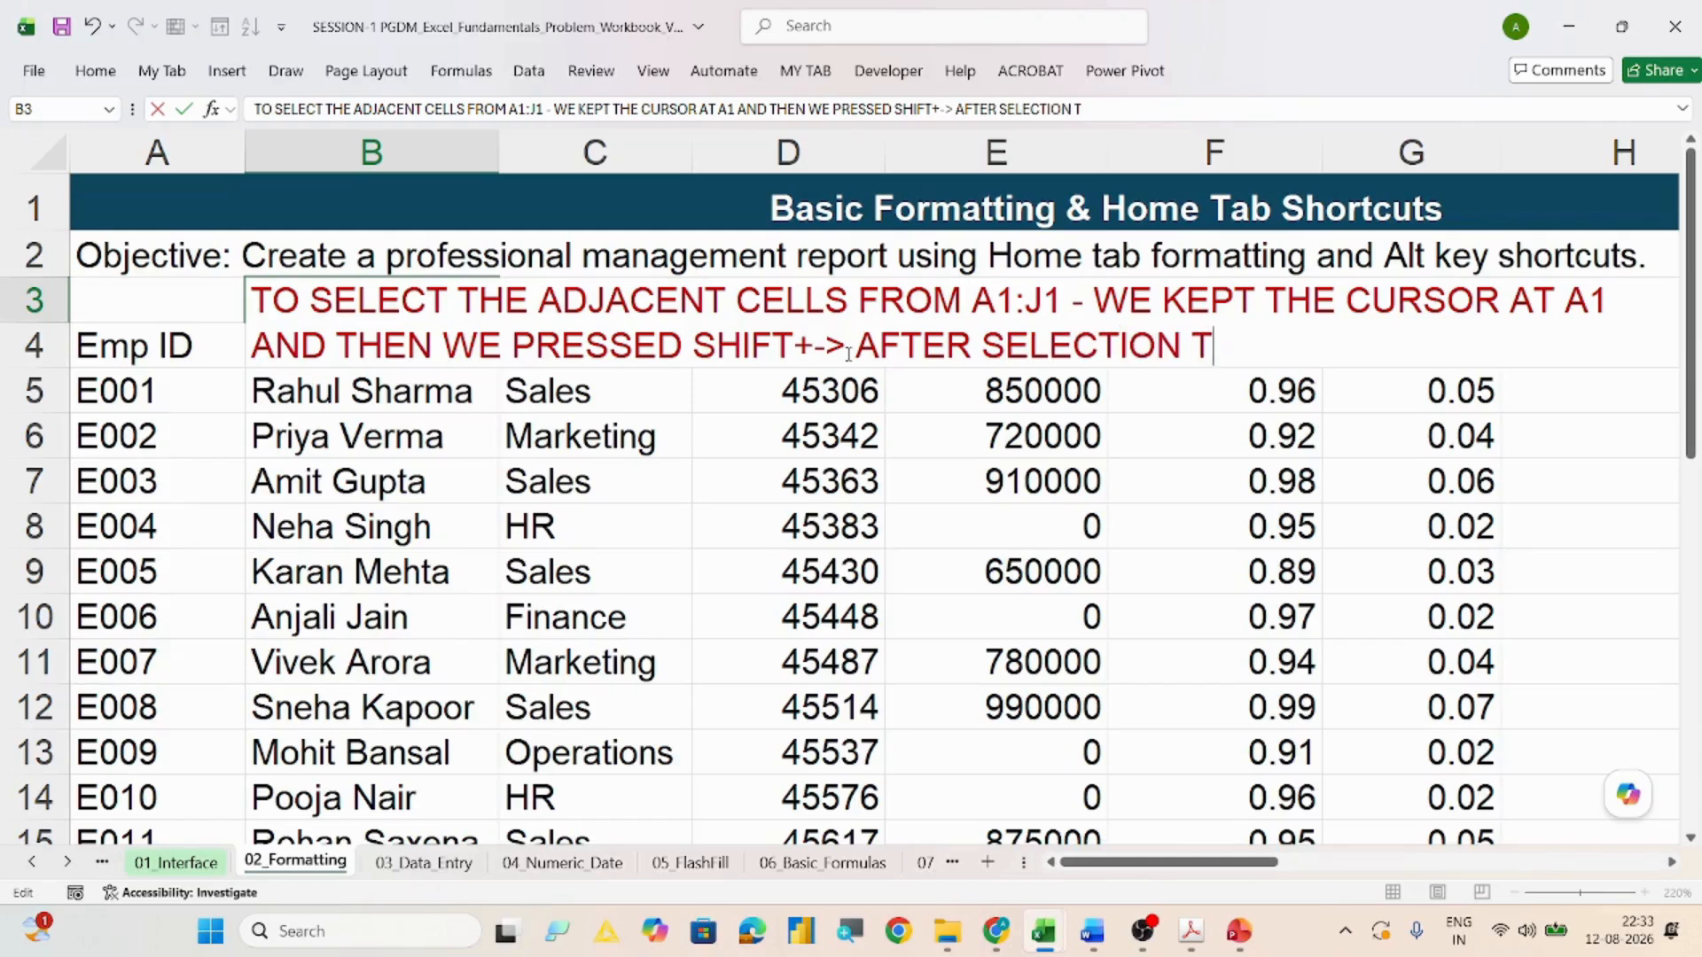
{"action": "type", "text": "O MERGE "}
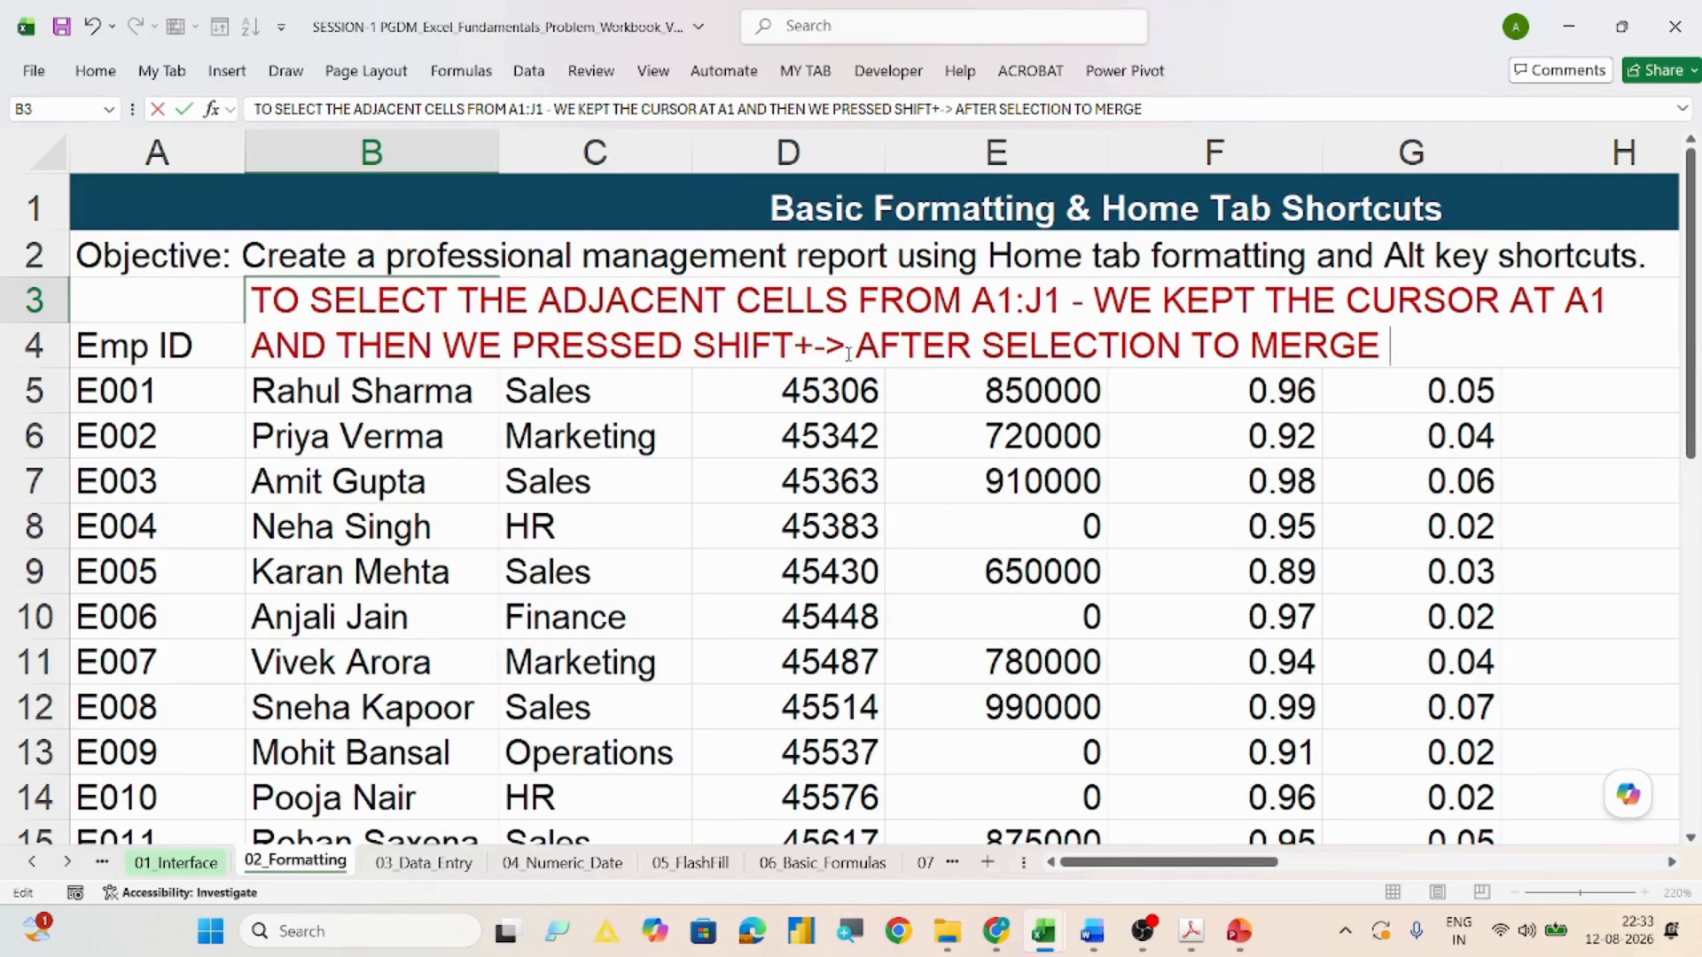
{"action": "type", "text": "ALT+H+"}
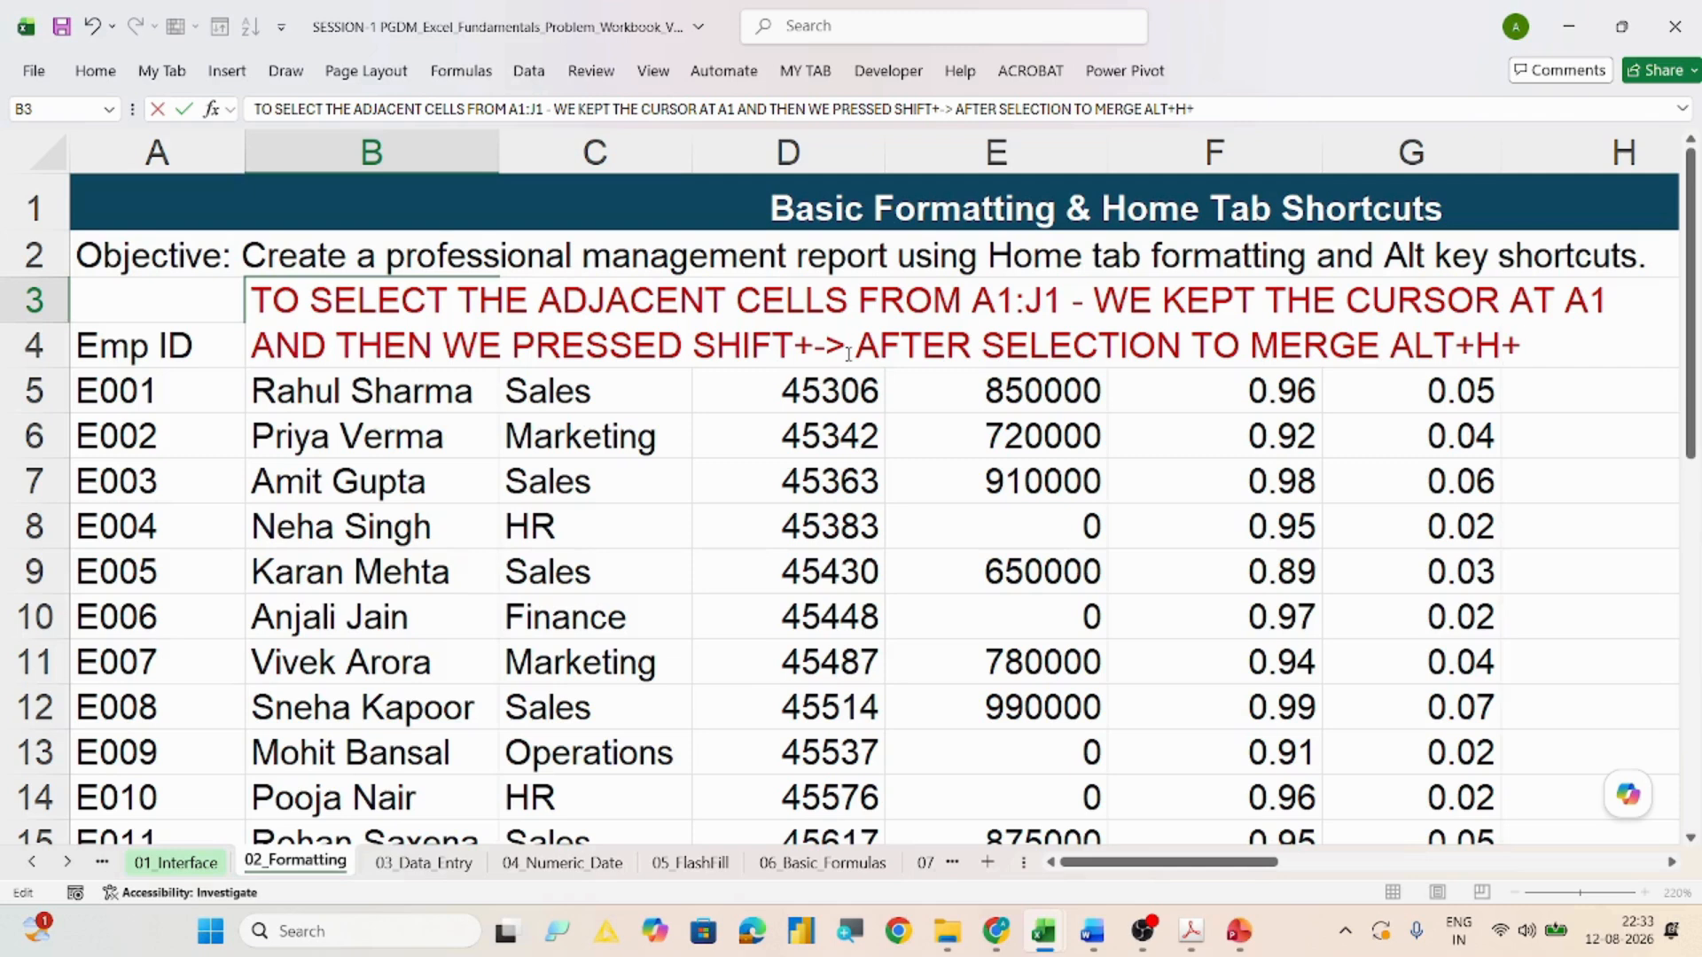
{"action": "type", "text": "M+C"}
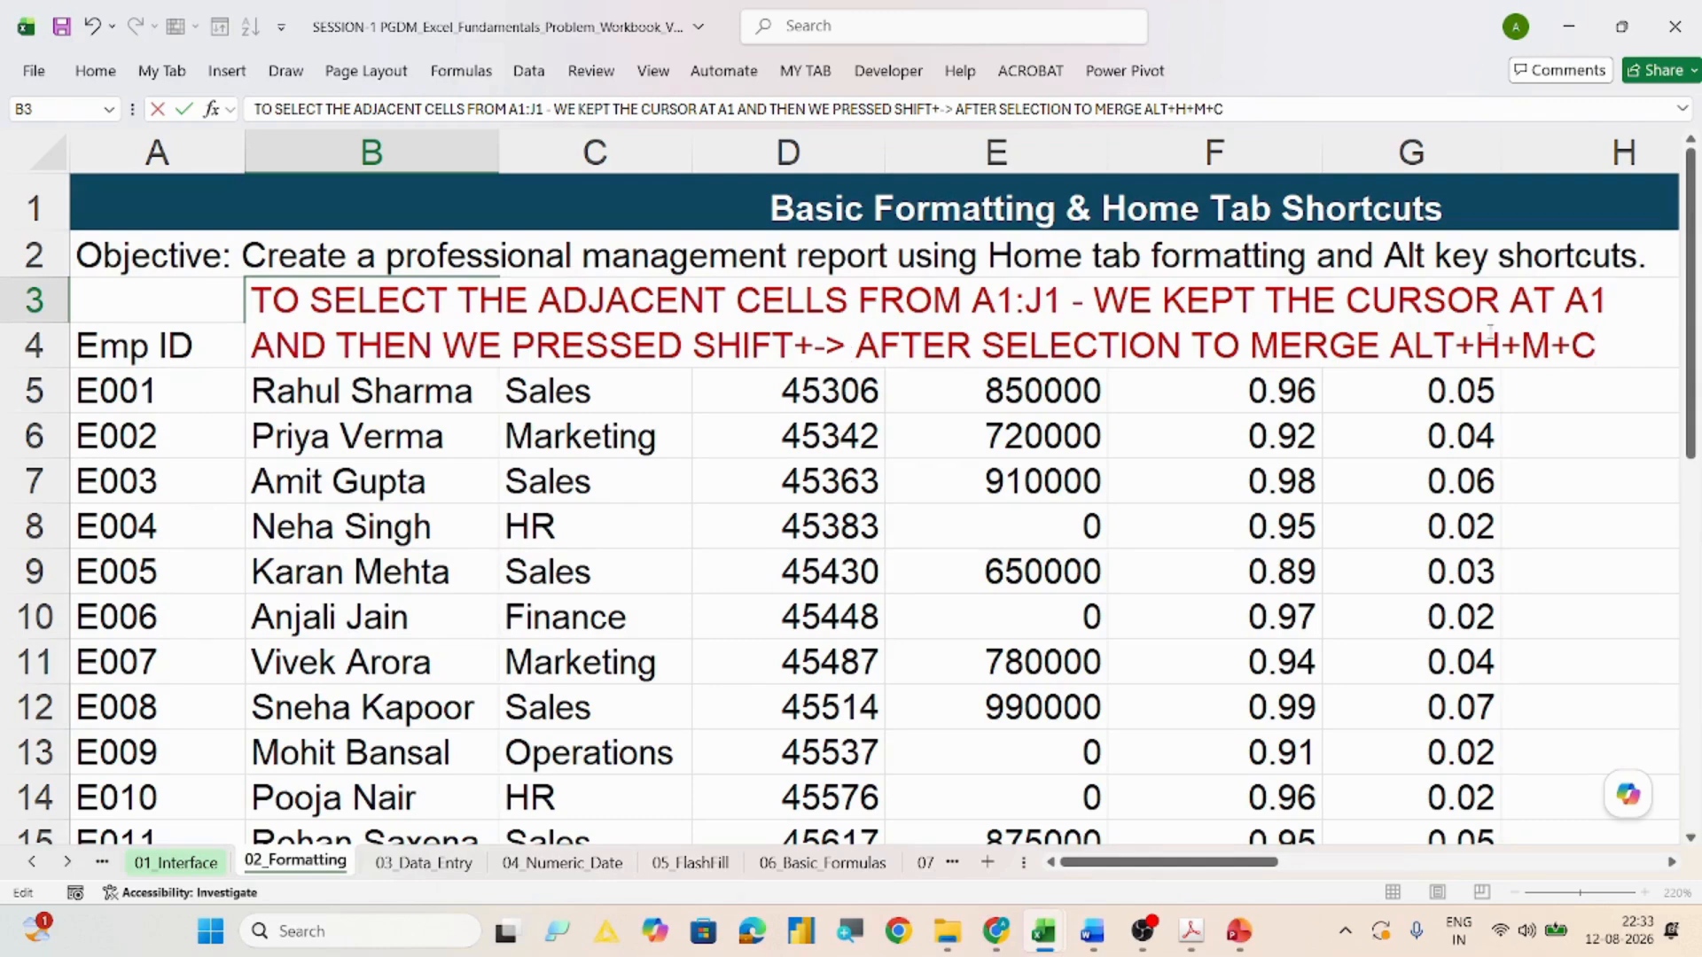
Step: Delete the entire note text from cell B3
{"action": "key", "text": "shift+Left"}
{"action": "left_click_drag", "start_coordinate": [1598, 346], "coordinate": [227, 301]}
{"action": "key", "text": "BackSpace"}
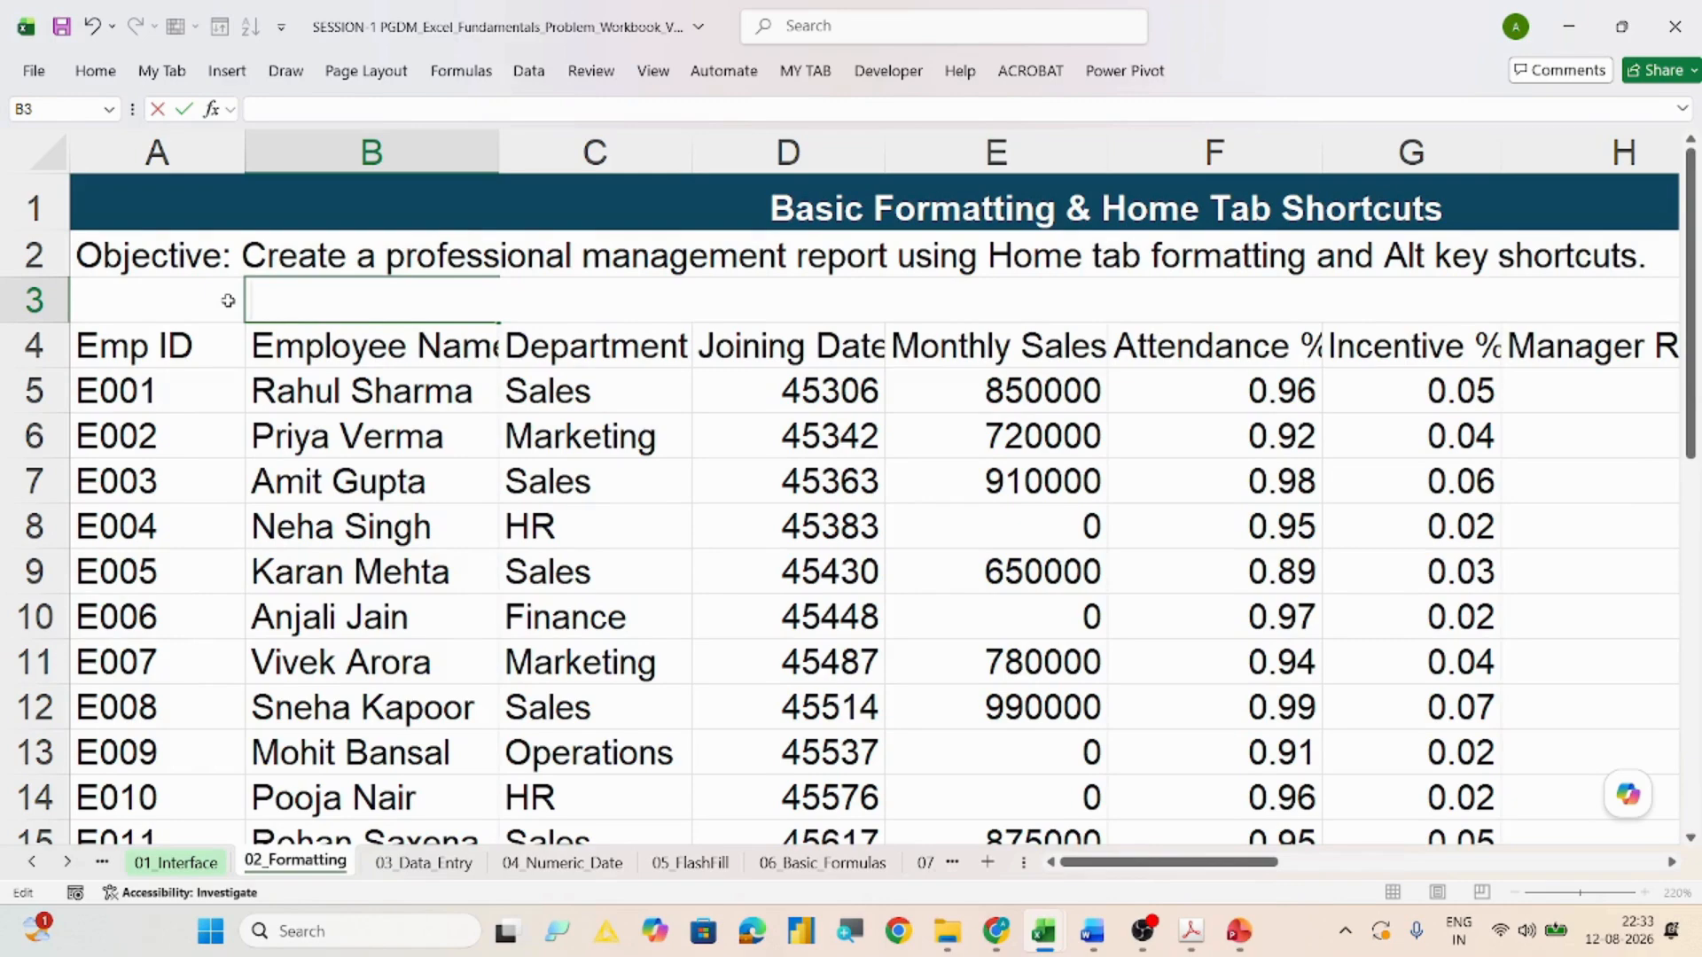
{"action": "type", "text": "TO CHANGE BACK"}
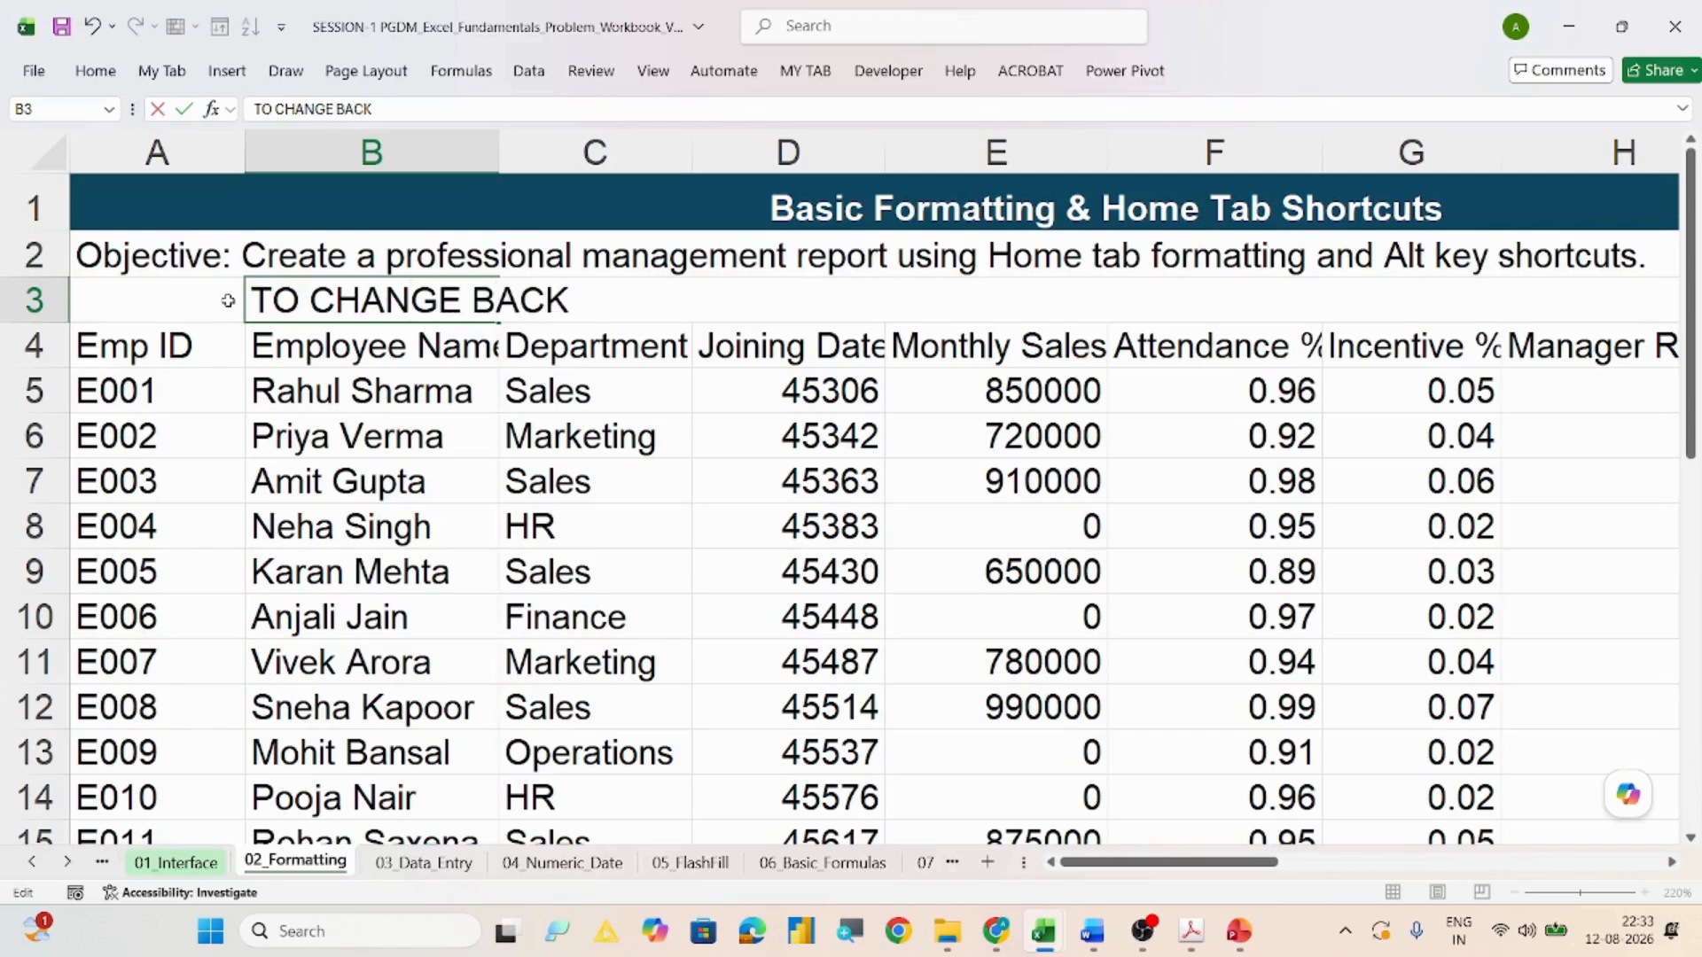
{"action": "type", "text": "GROUN"}
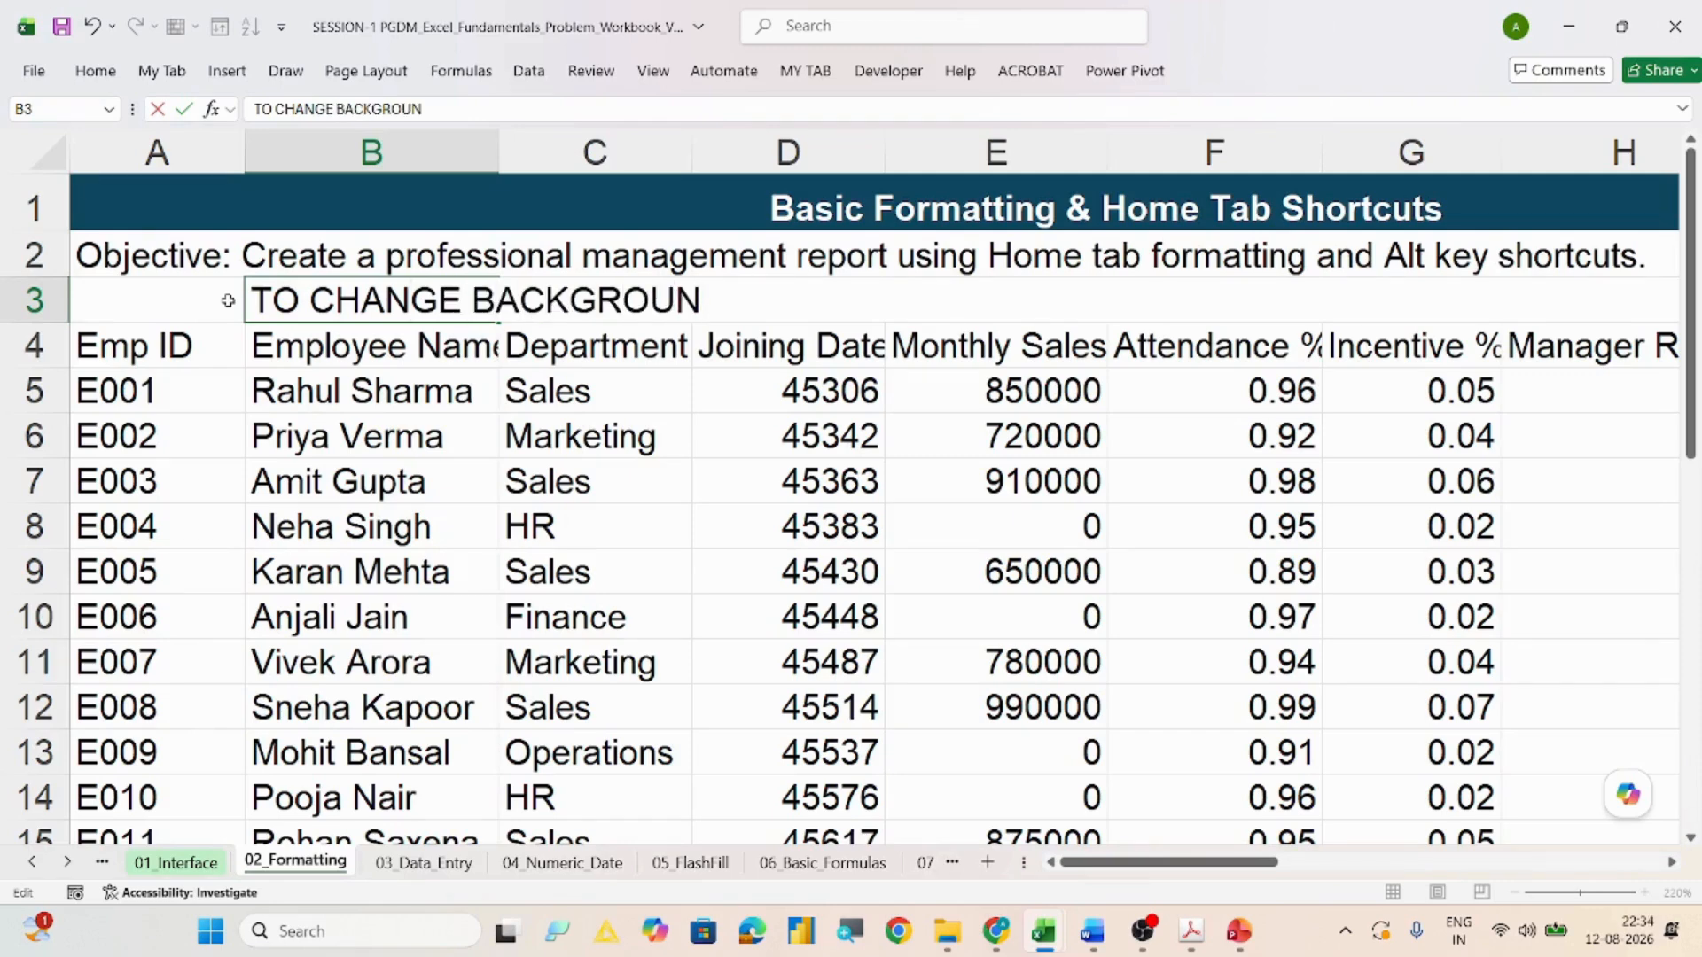
{"action": "type", "text": "D COLOT-"}
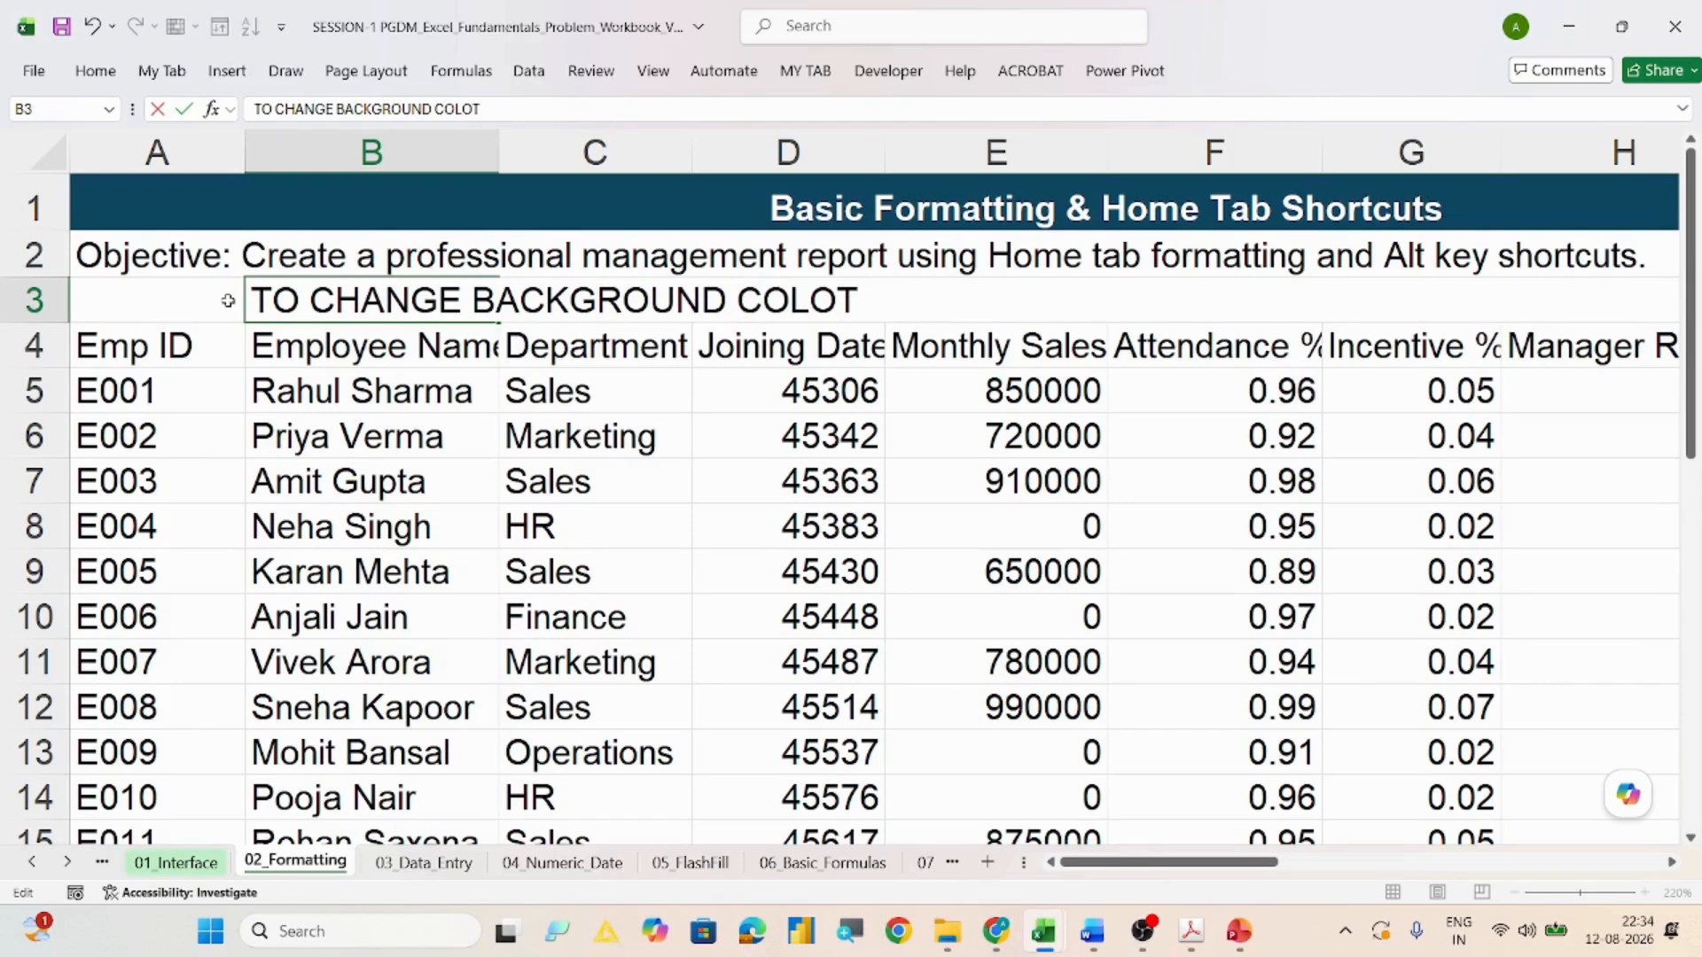
{"action": "key", "text": "BackSpace"}
{"action": "key", "text": "BackSpace"}
{"action": "type", "text": "R- ALT+H"}
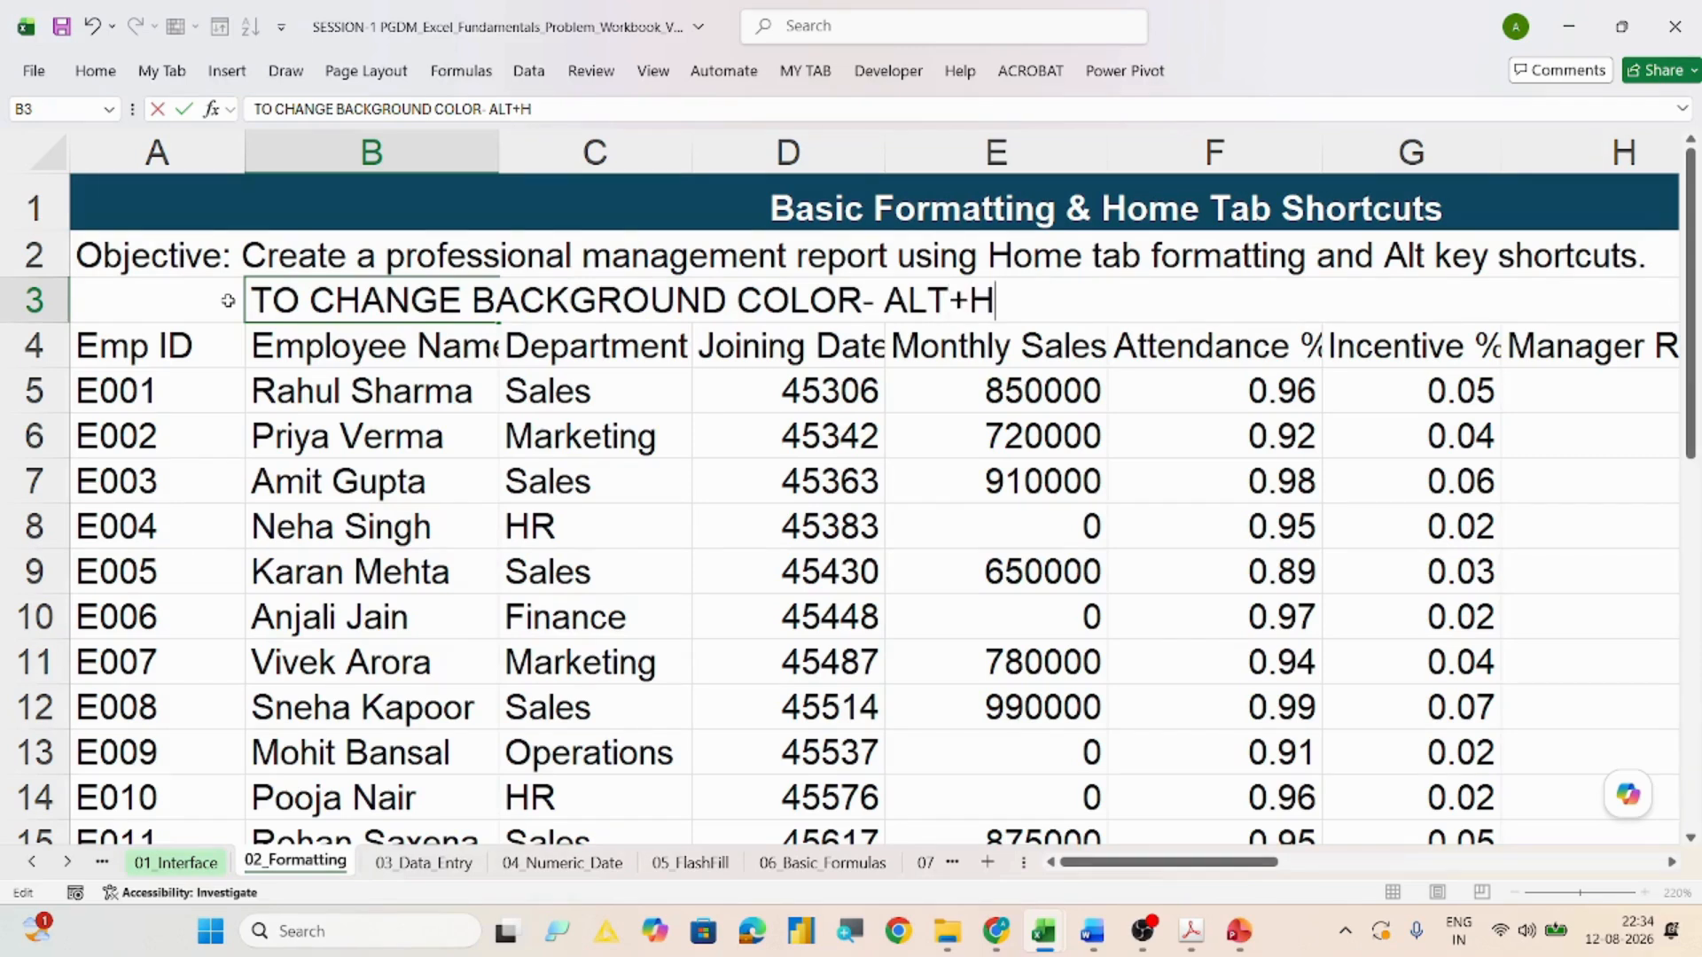
{"action": "type", "text": "+"}
{"action": "key", "text": "Escape"}
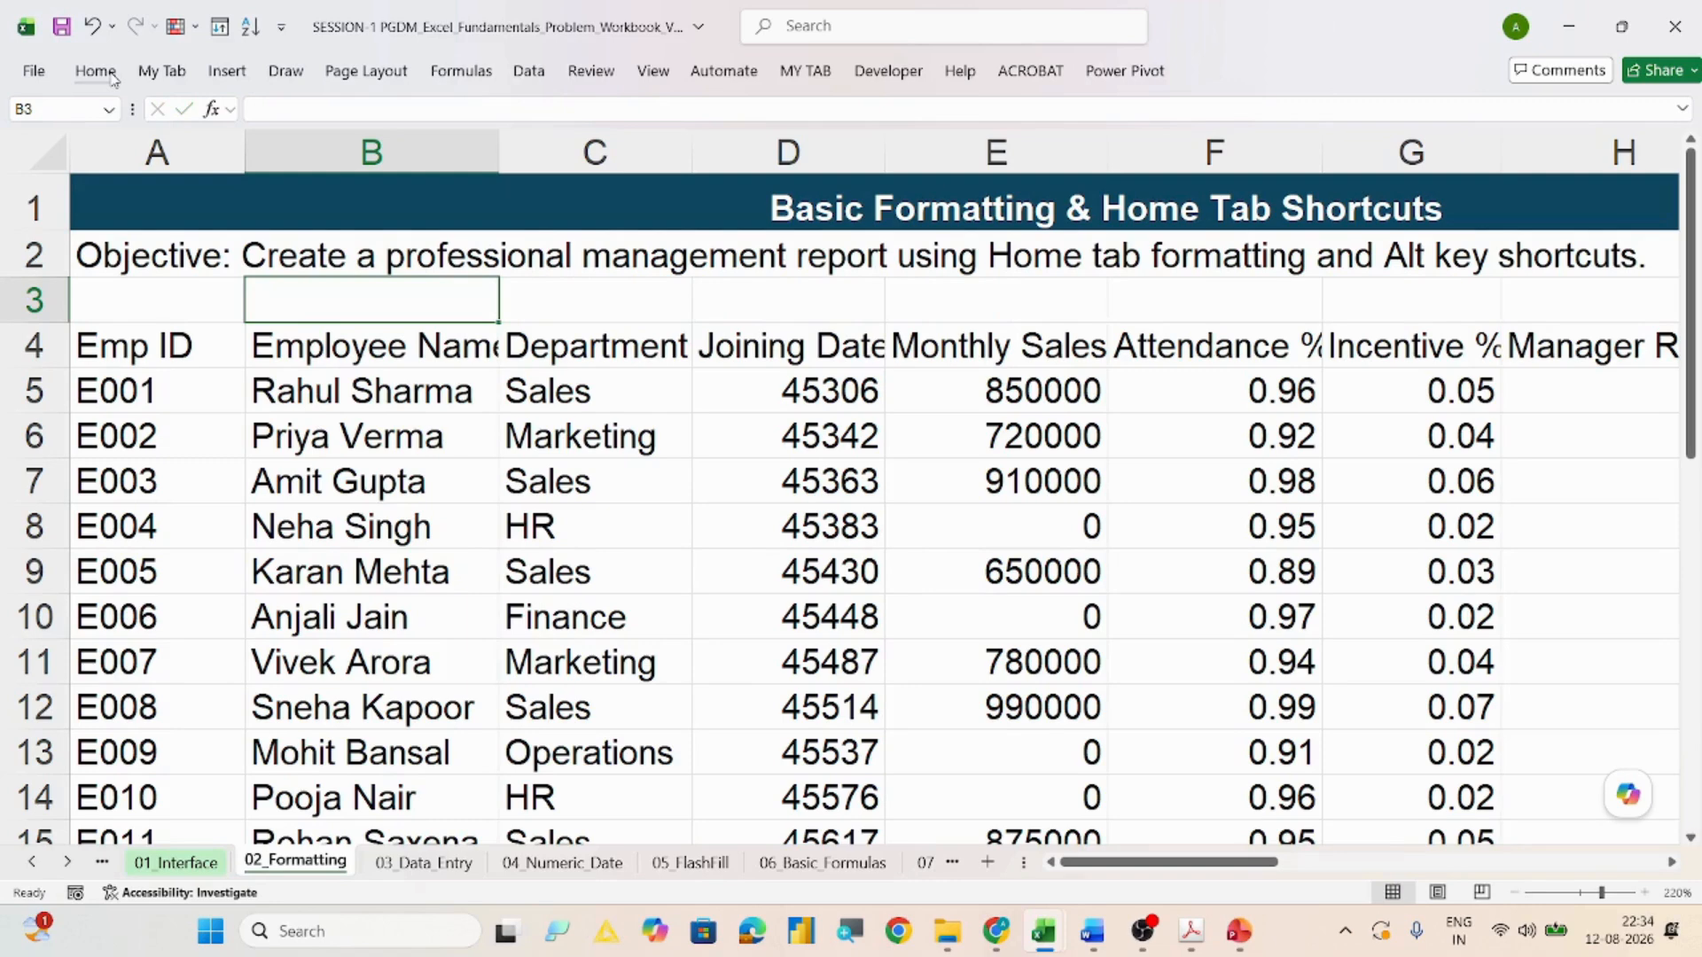
{"action": "key", "text": "alt+h"}
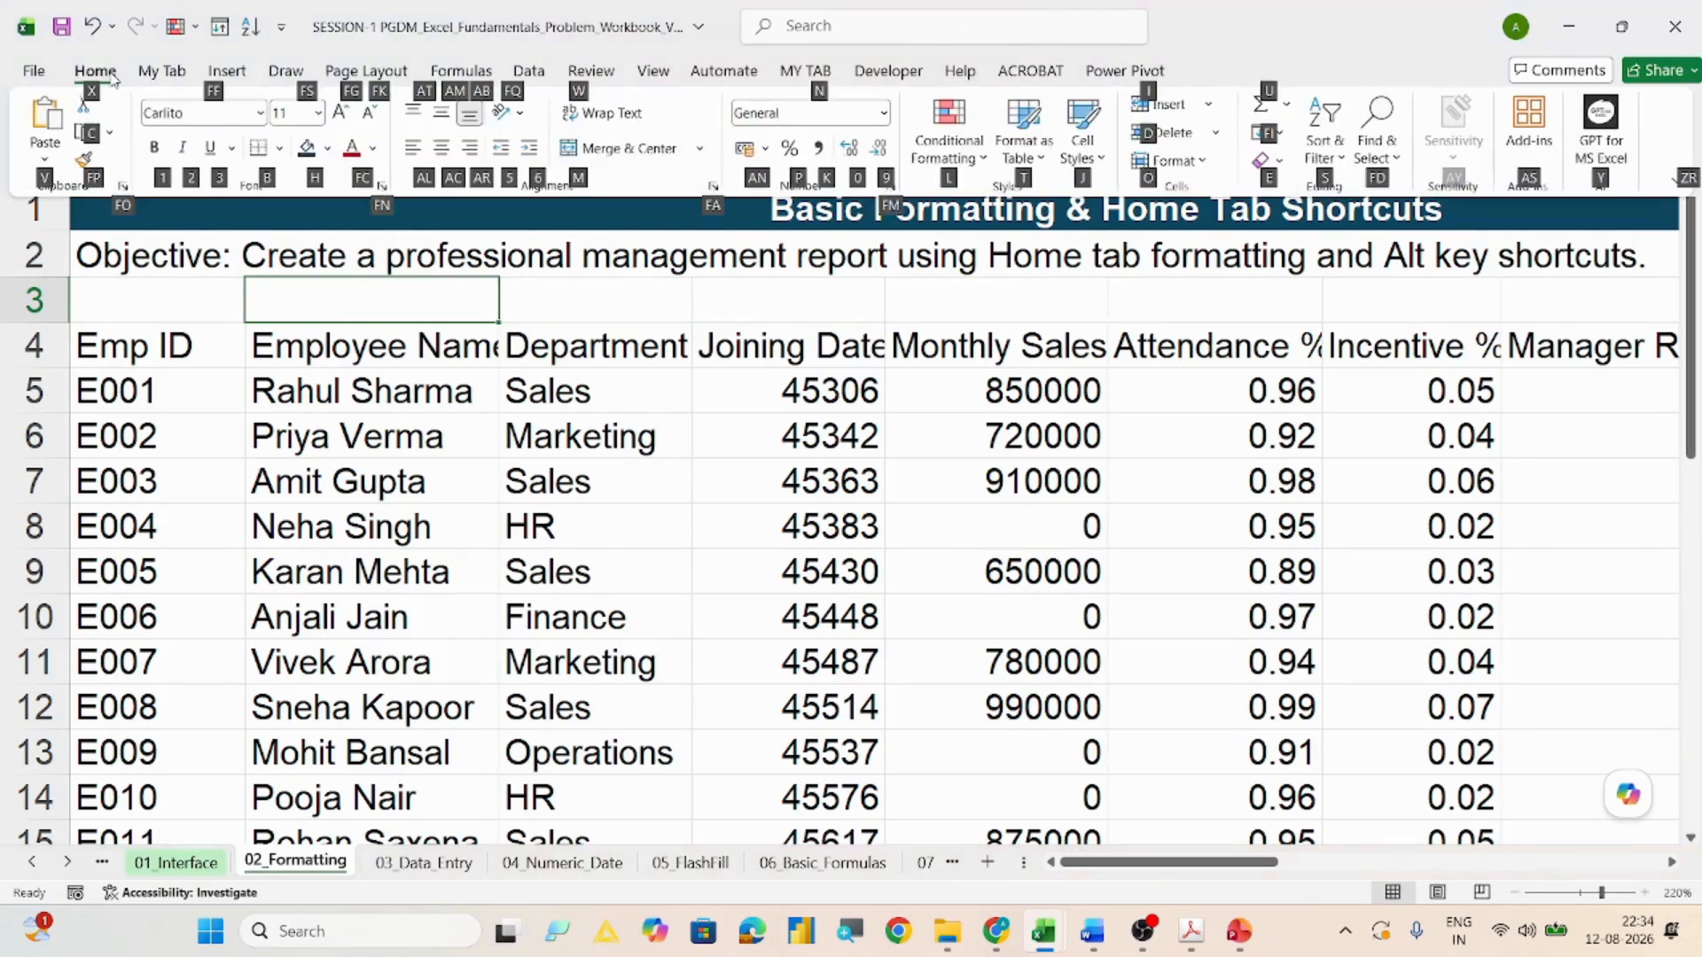
{"action": "key", "text": "Escape"}
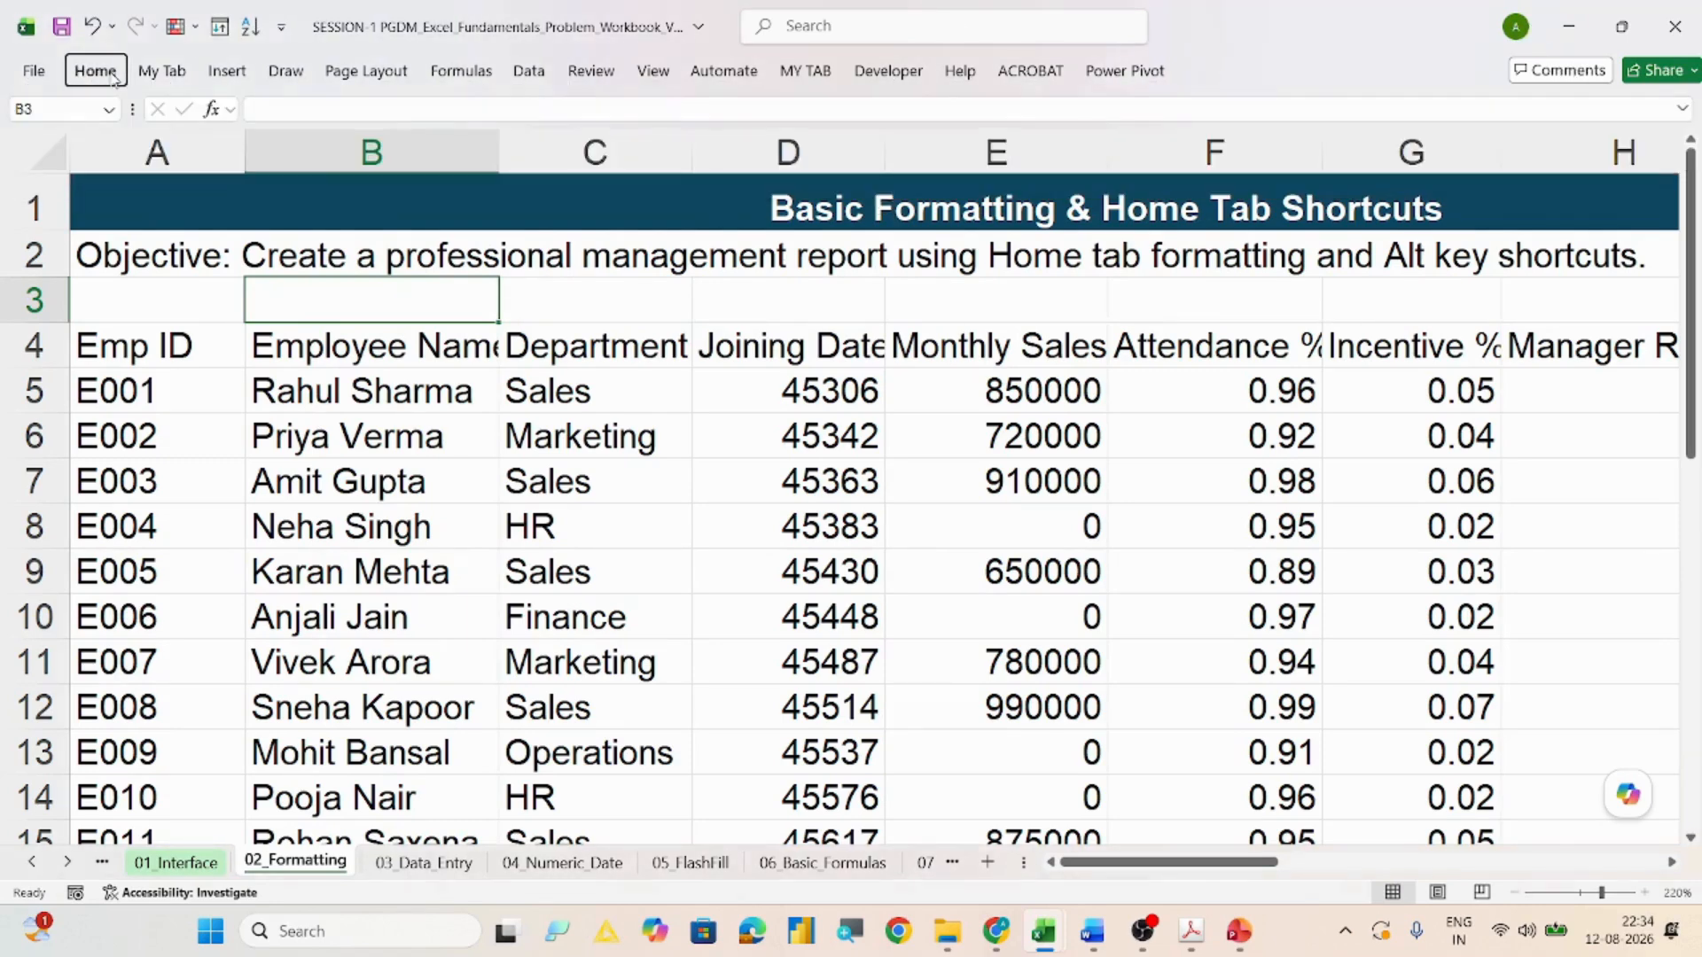
{"action": "key", "text": "Escape"}
Step: Enter the note "ALT+H+H->BACKGROUND COLOR " in cell B3
{"action": "type", "text": "ALT+"}
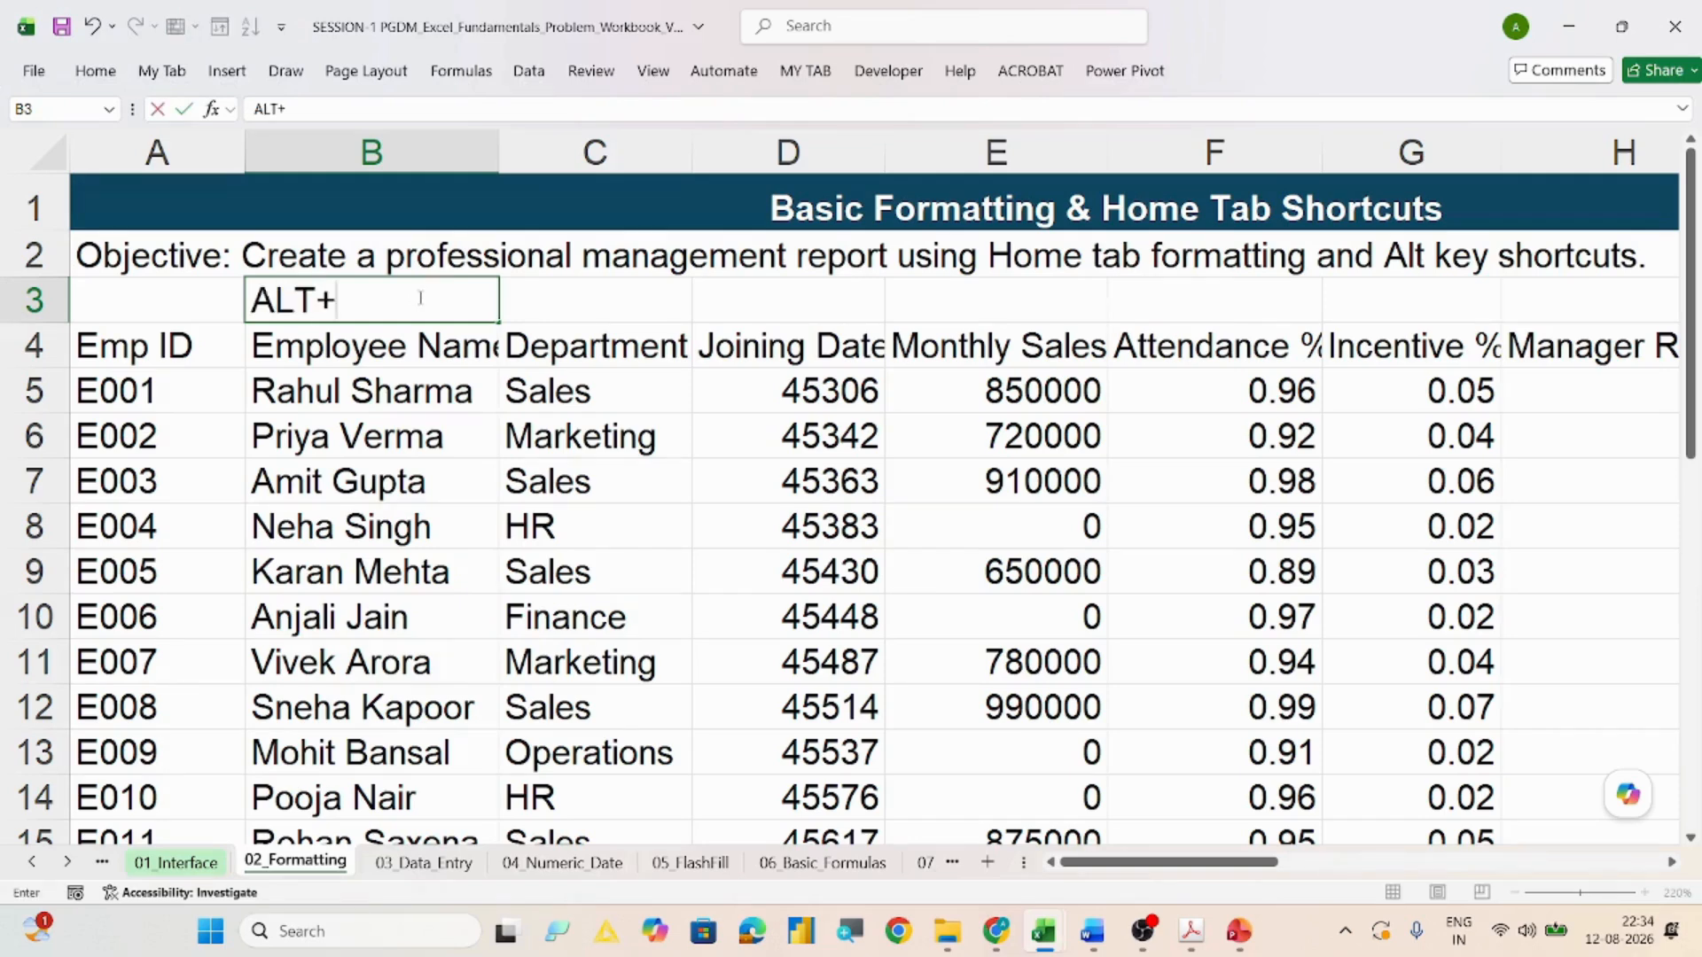
{"action": "type", "text": "H+H"}
{"action": "type", "text": "->BAC"}
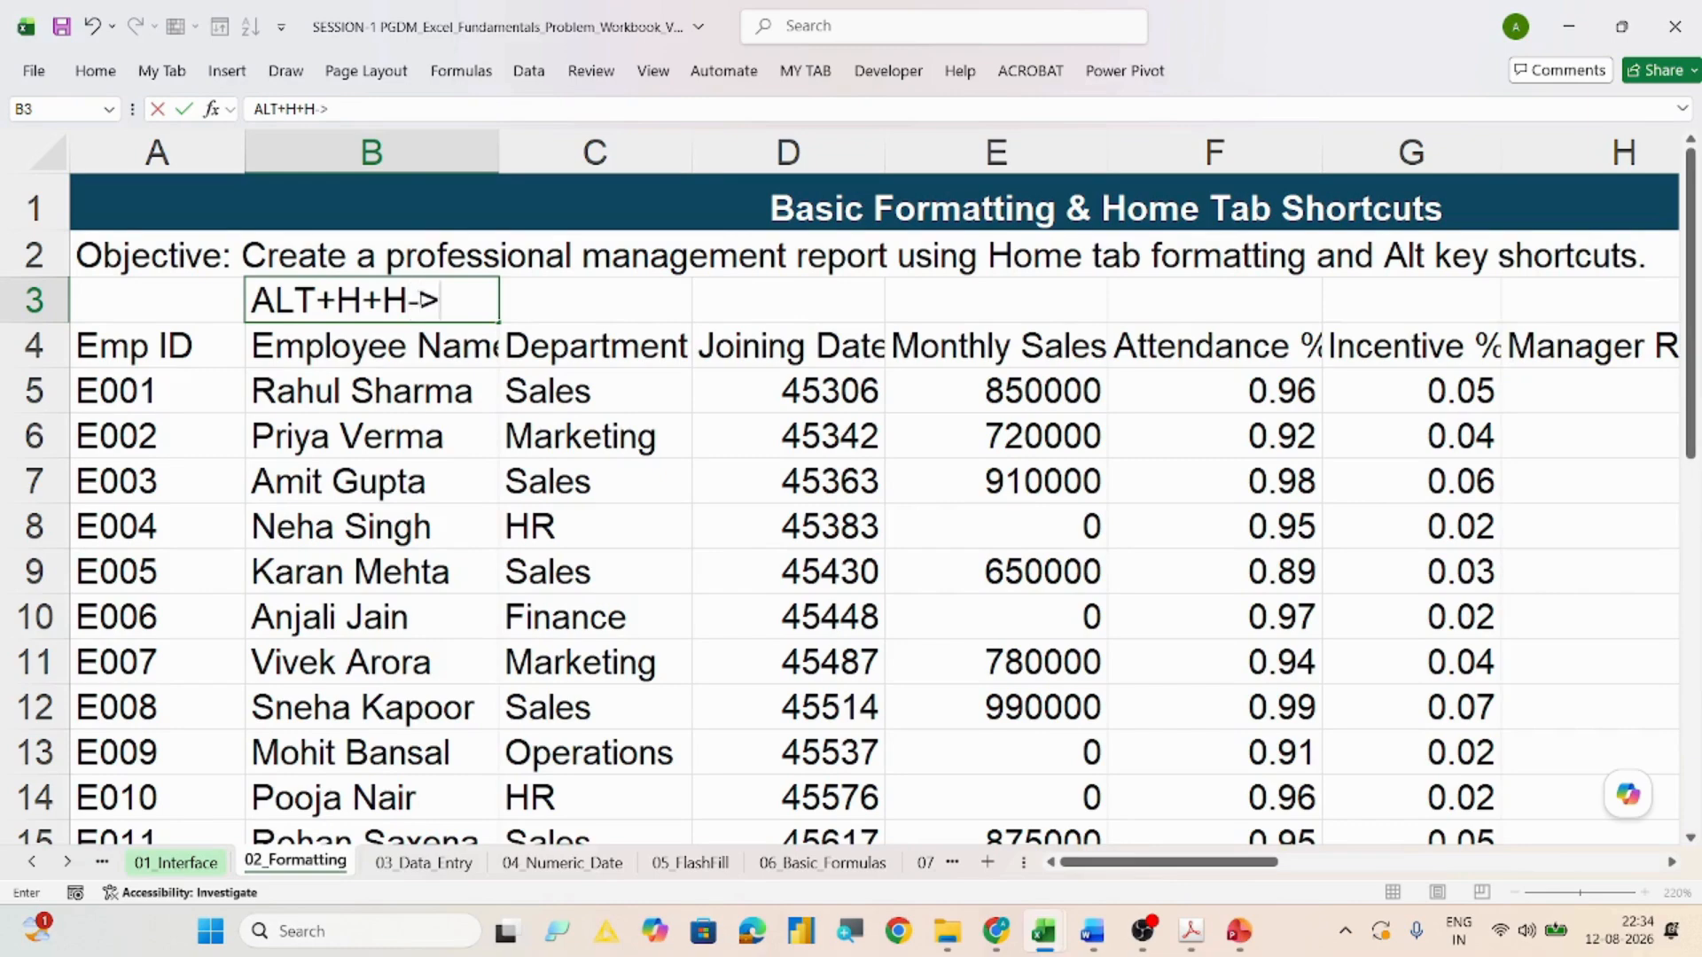
{"action": "type", "text": "KGROUNF"}
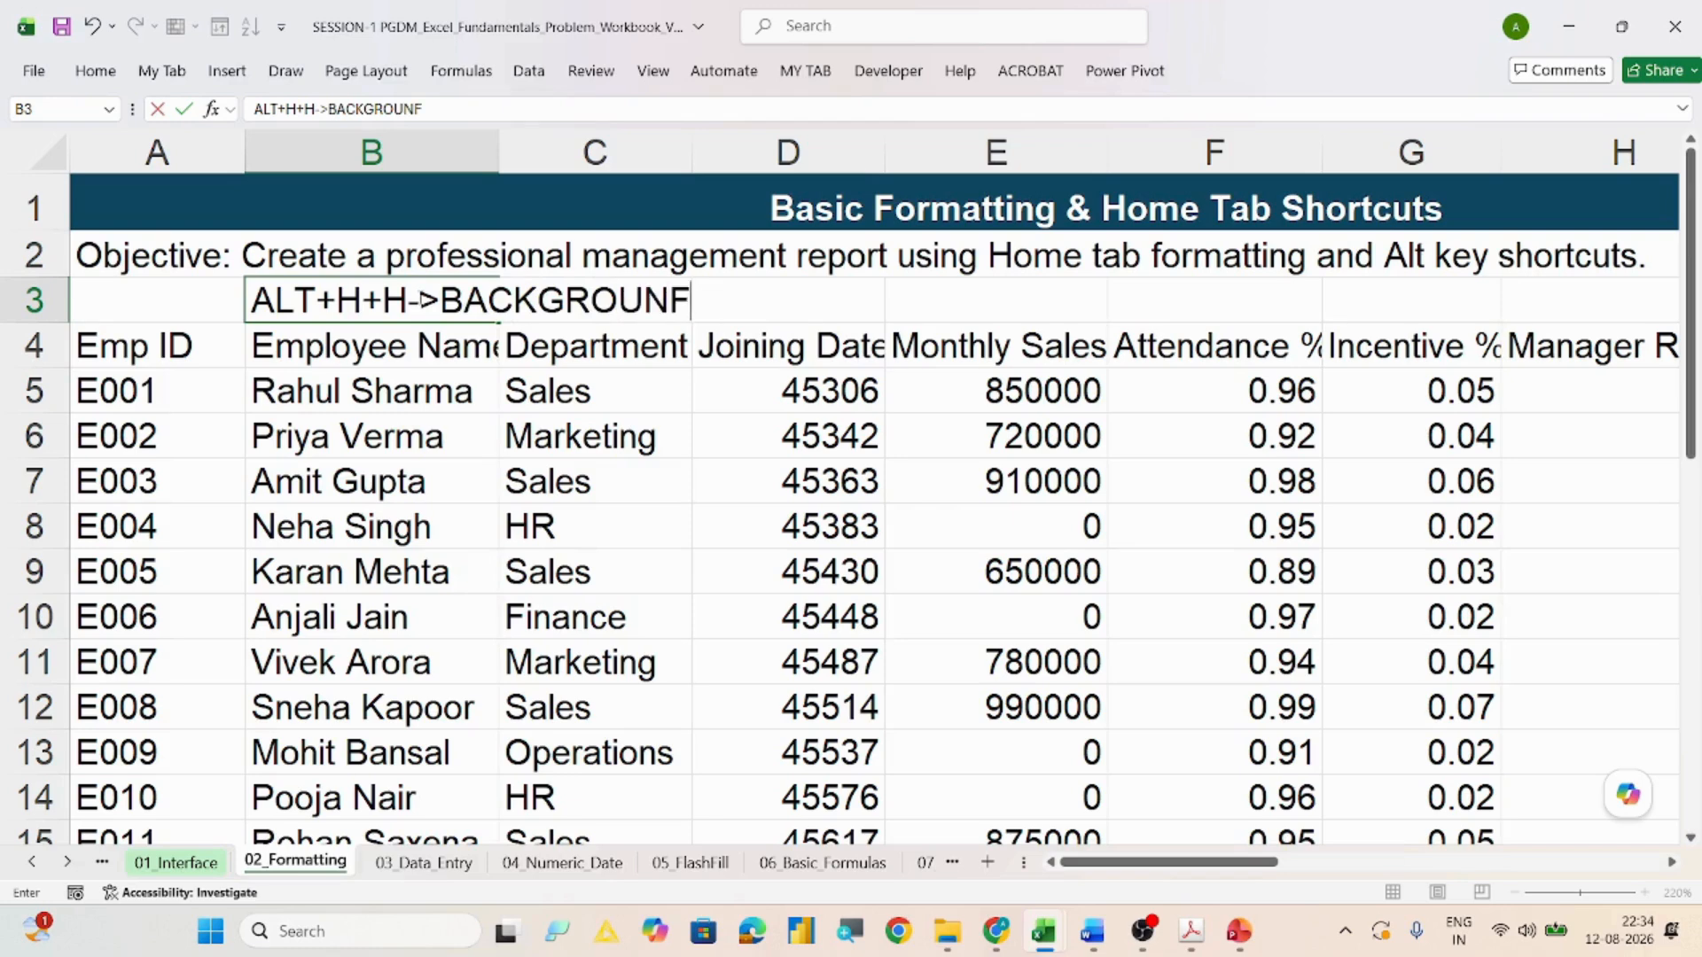
{"action": "key", "text": "BackSpace"}
{"action": "type", "text": "D COLOR "}
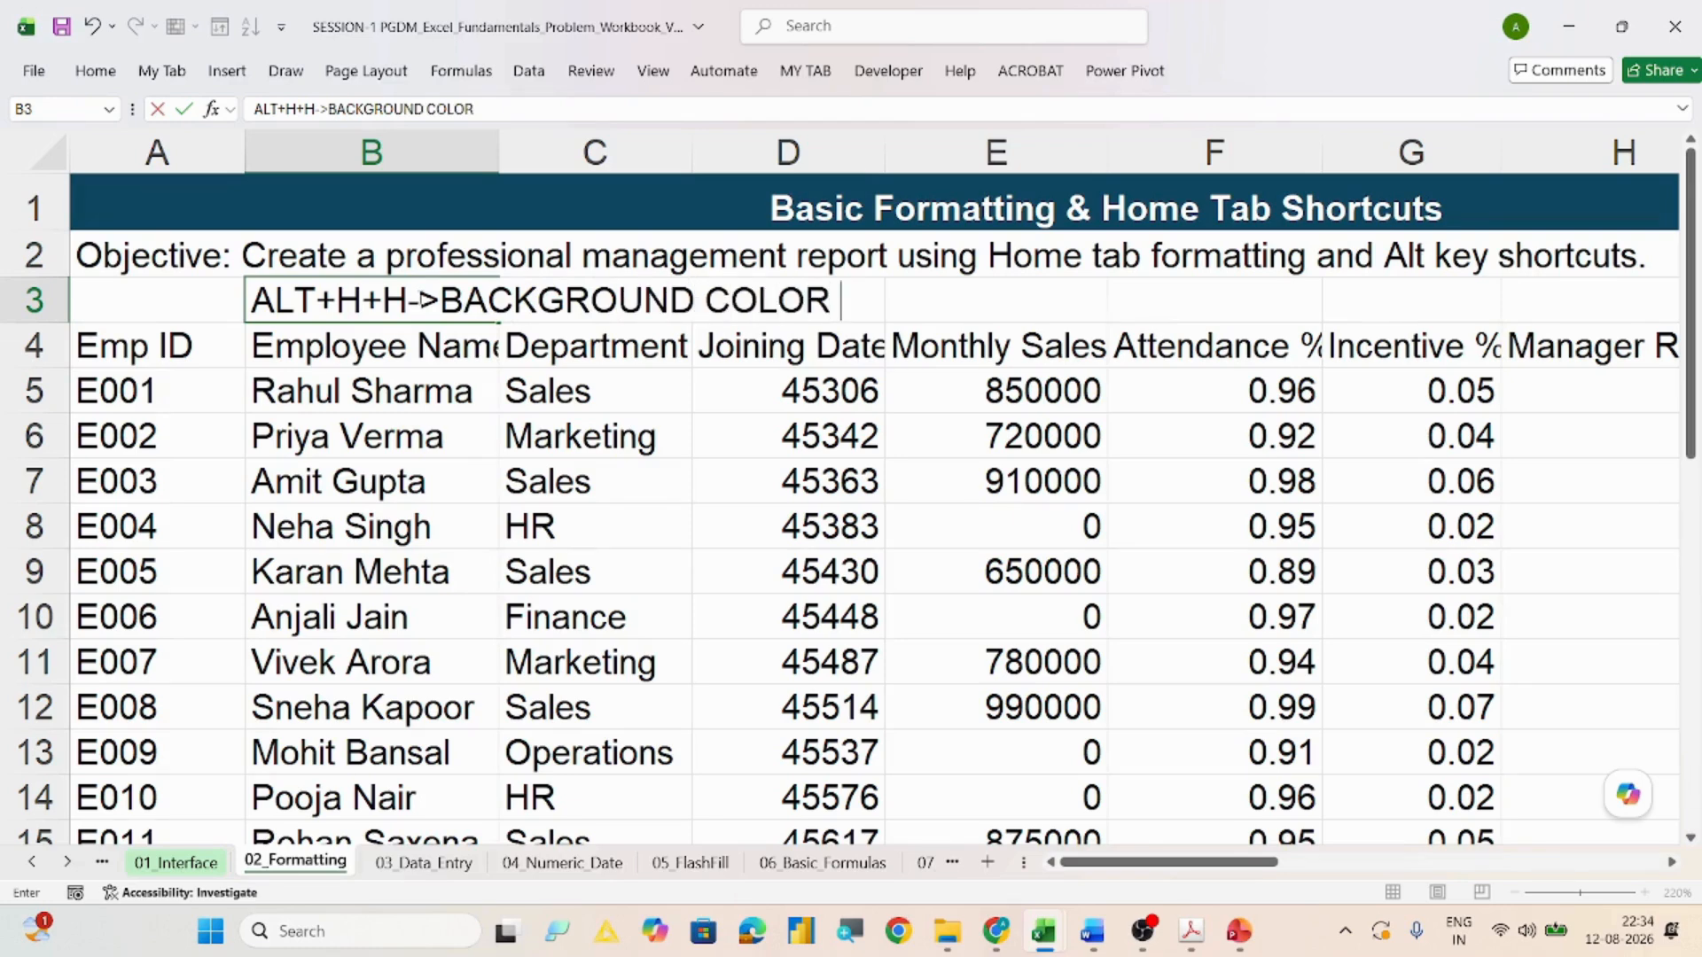
Step: Append "TO CHANGE TEXT COLOR ALT+H+FC TO MAKE IT BOLD ALT+B" to the end of the note in cell B3
{"action": "type", "text": "TO CHANGE TE"}
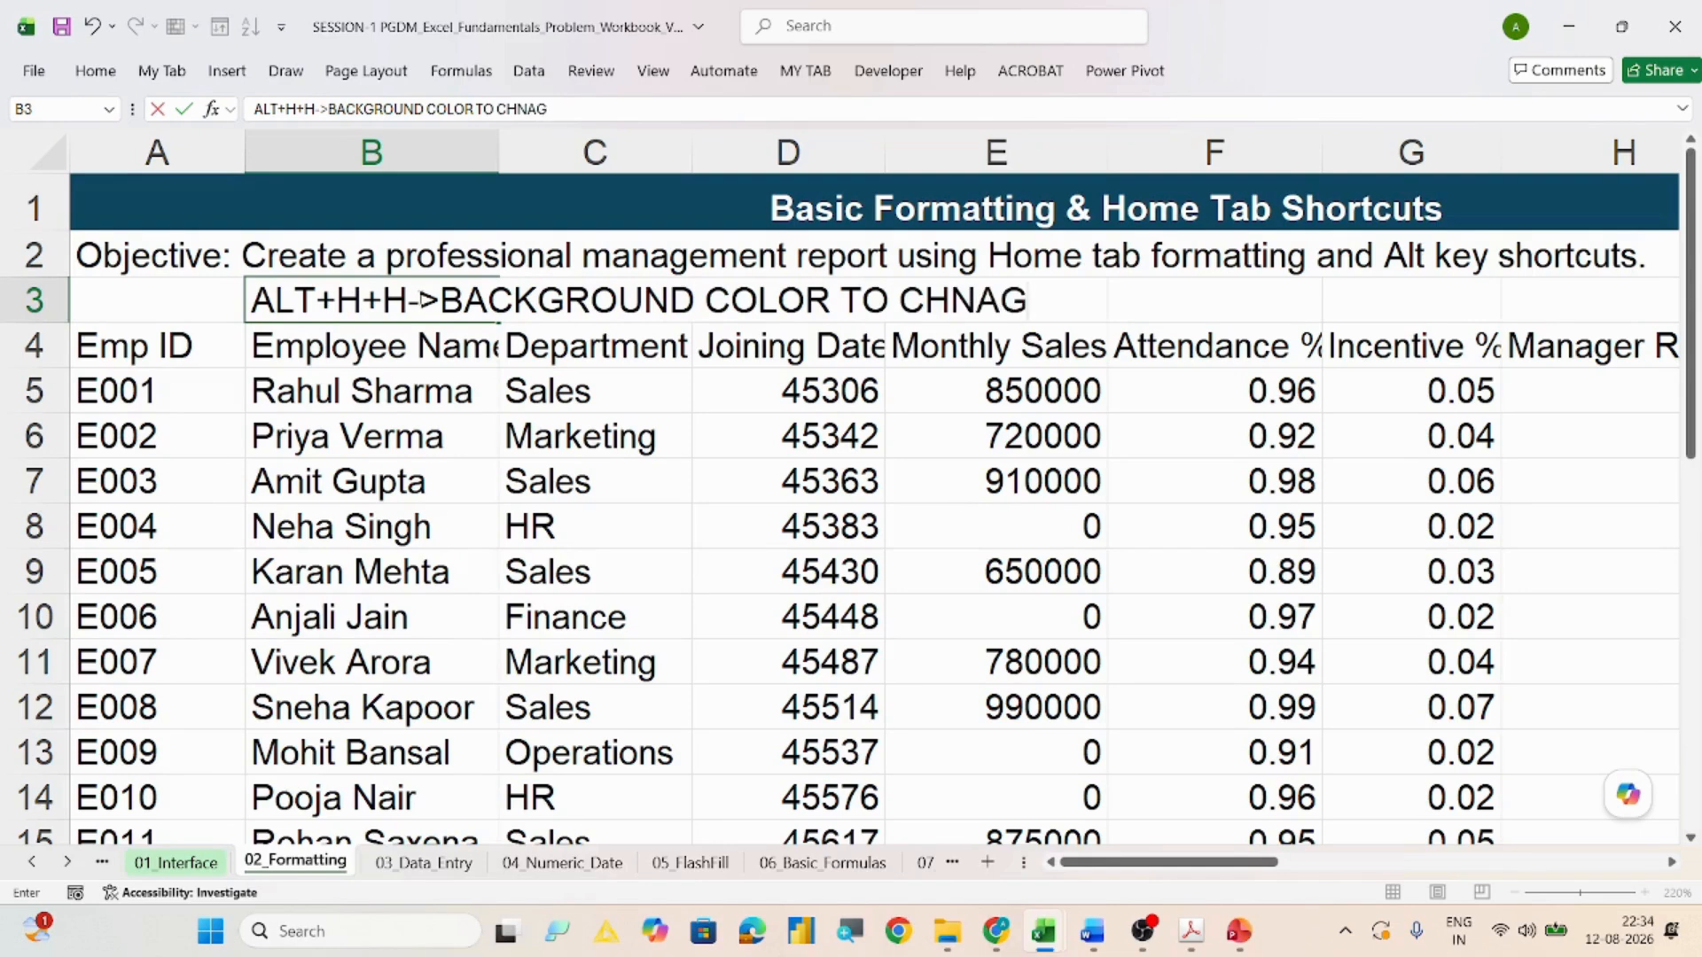
{"action": "type", "text": "XT COLO"}
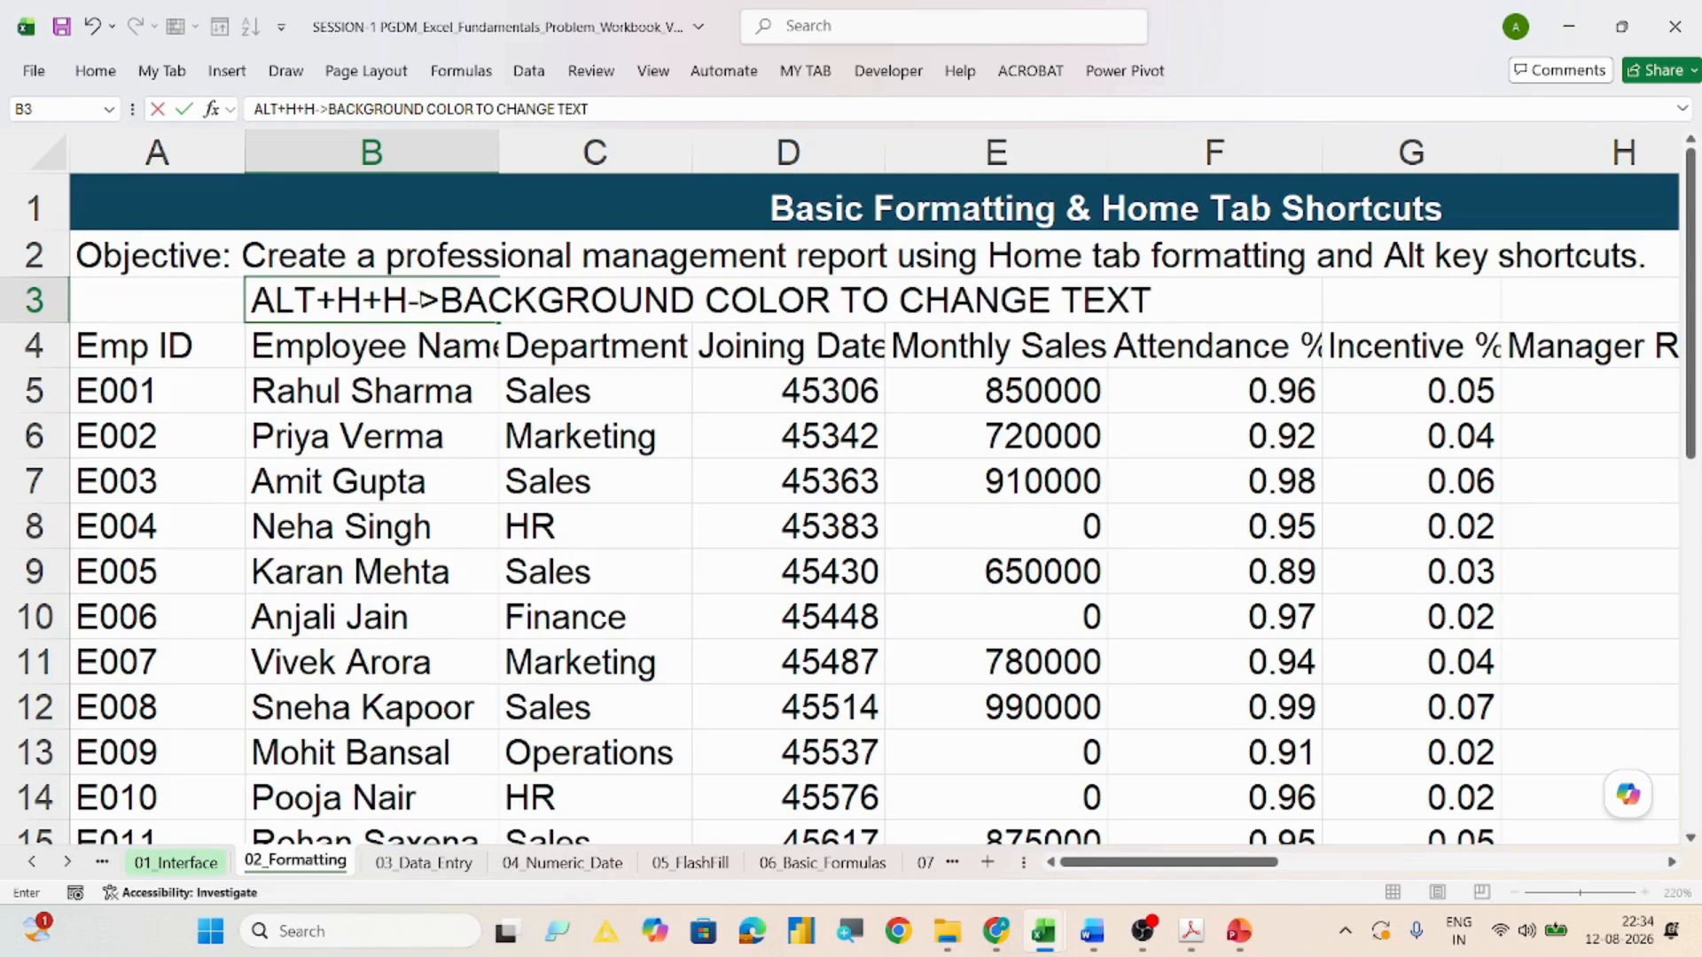
{"action": "type", "text": "ALT+"}
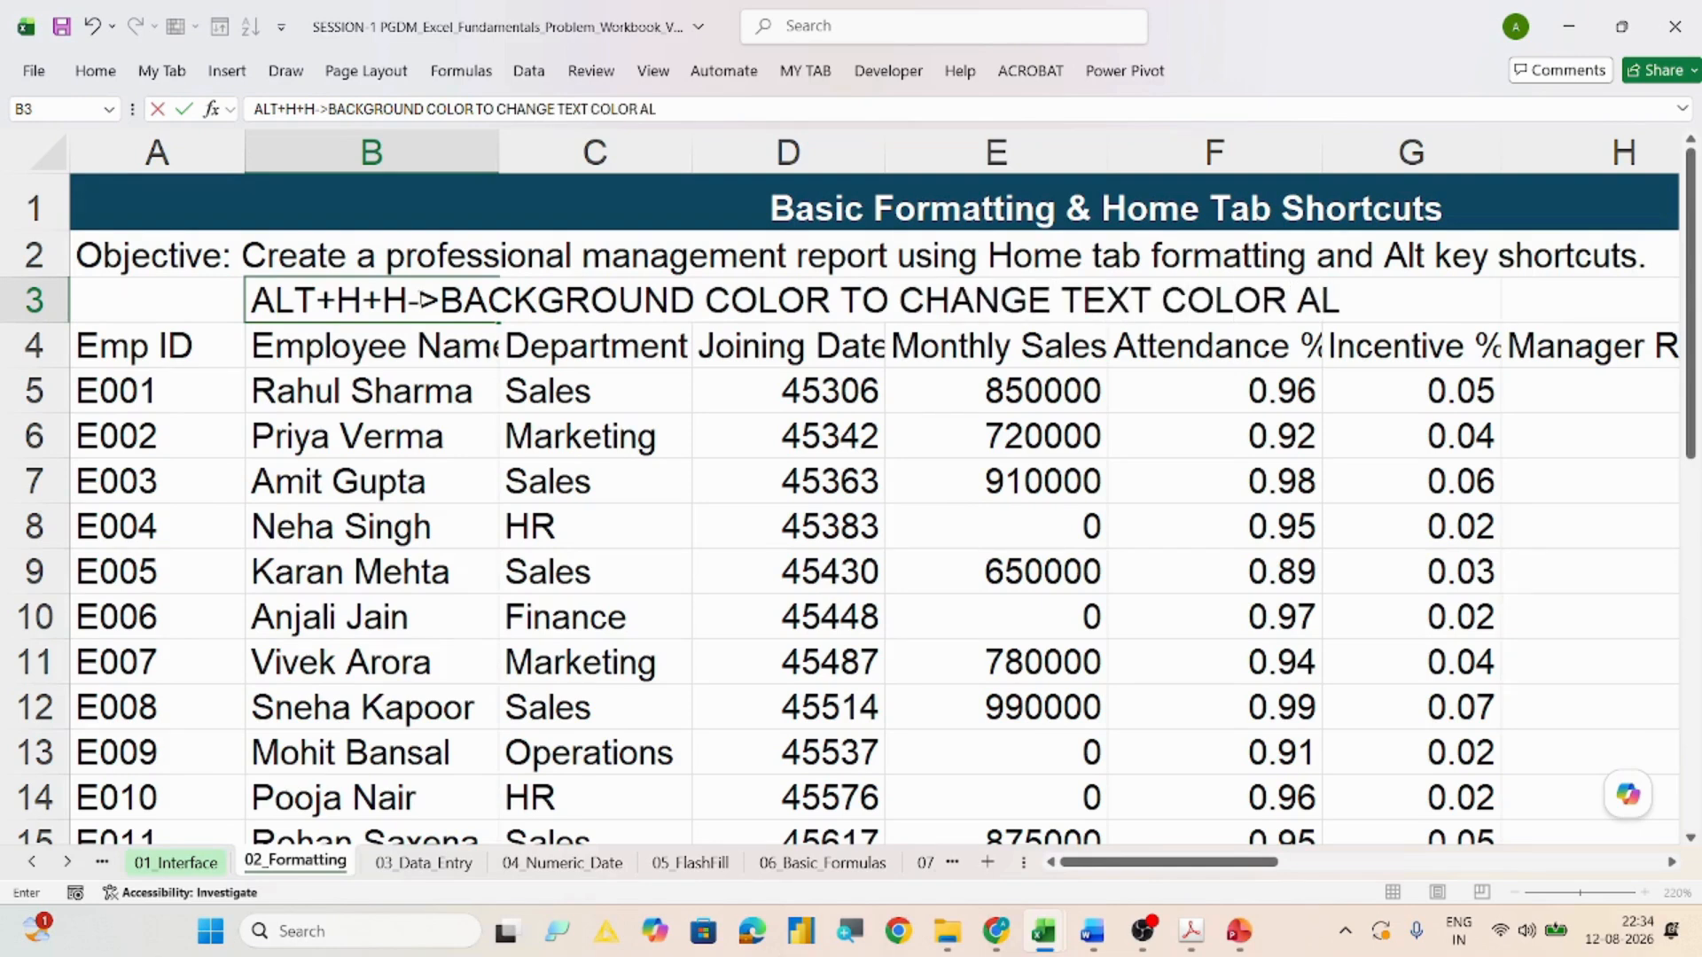
{"action": "type", "text": "H+FC"}
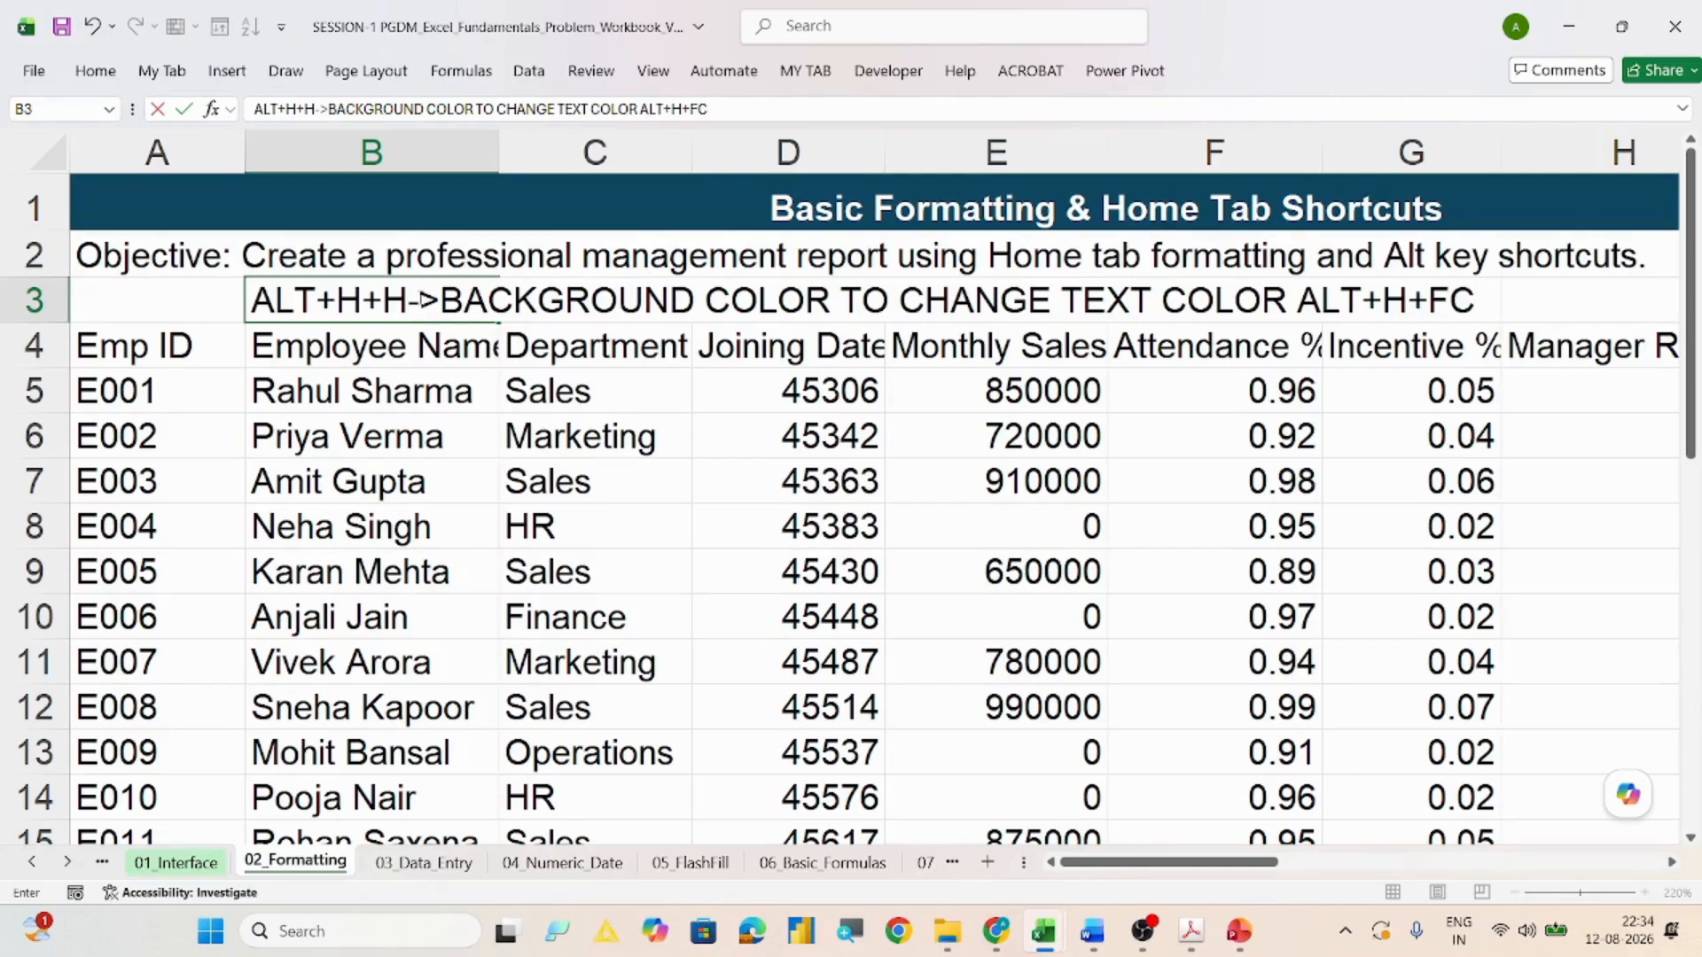
{"action": "type", "text": " TO AMKE"}
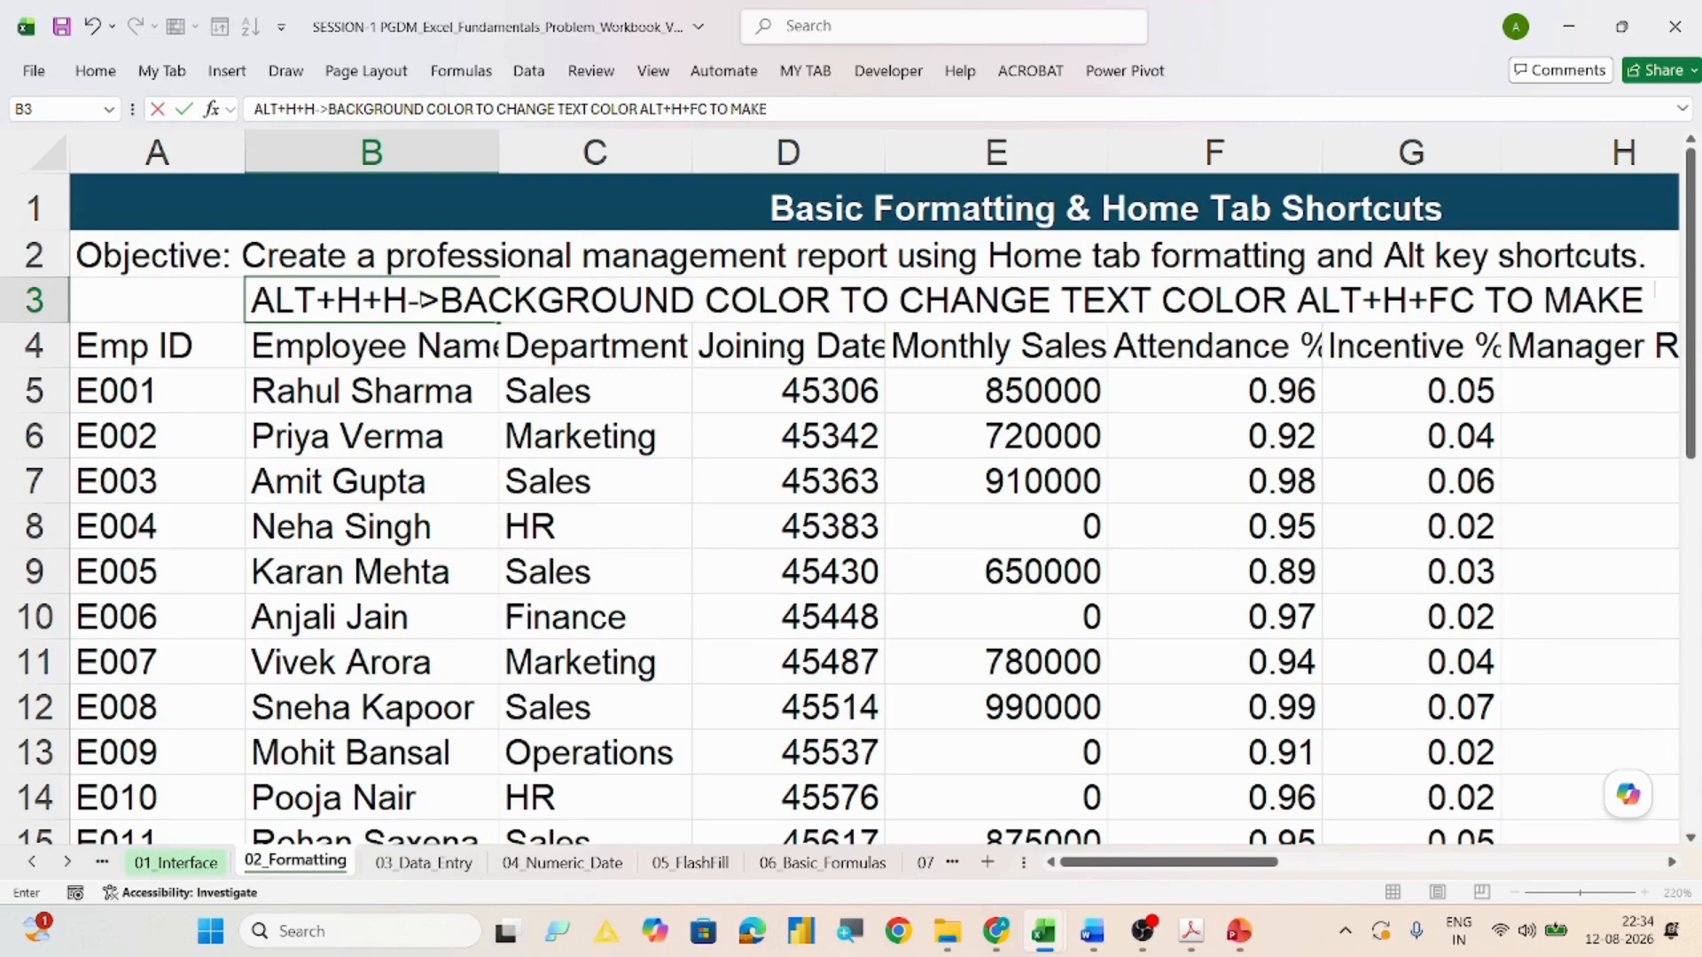
{"action": "type", "text": " IT BOLD"}
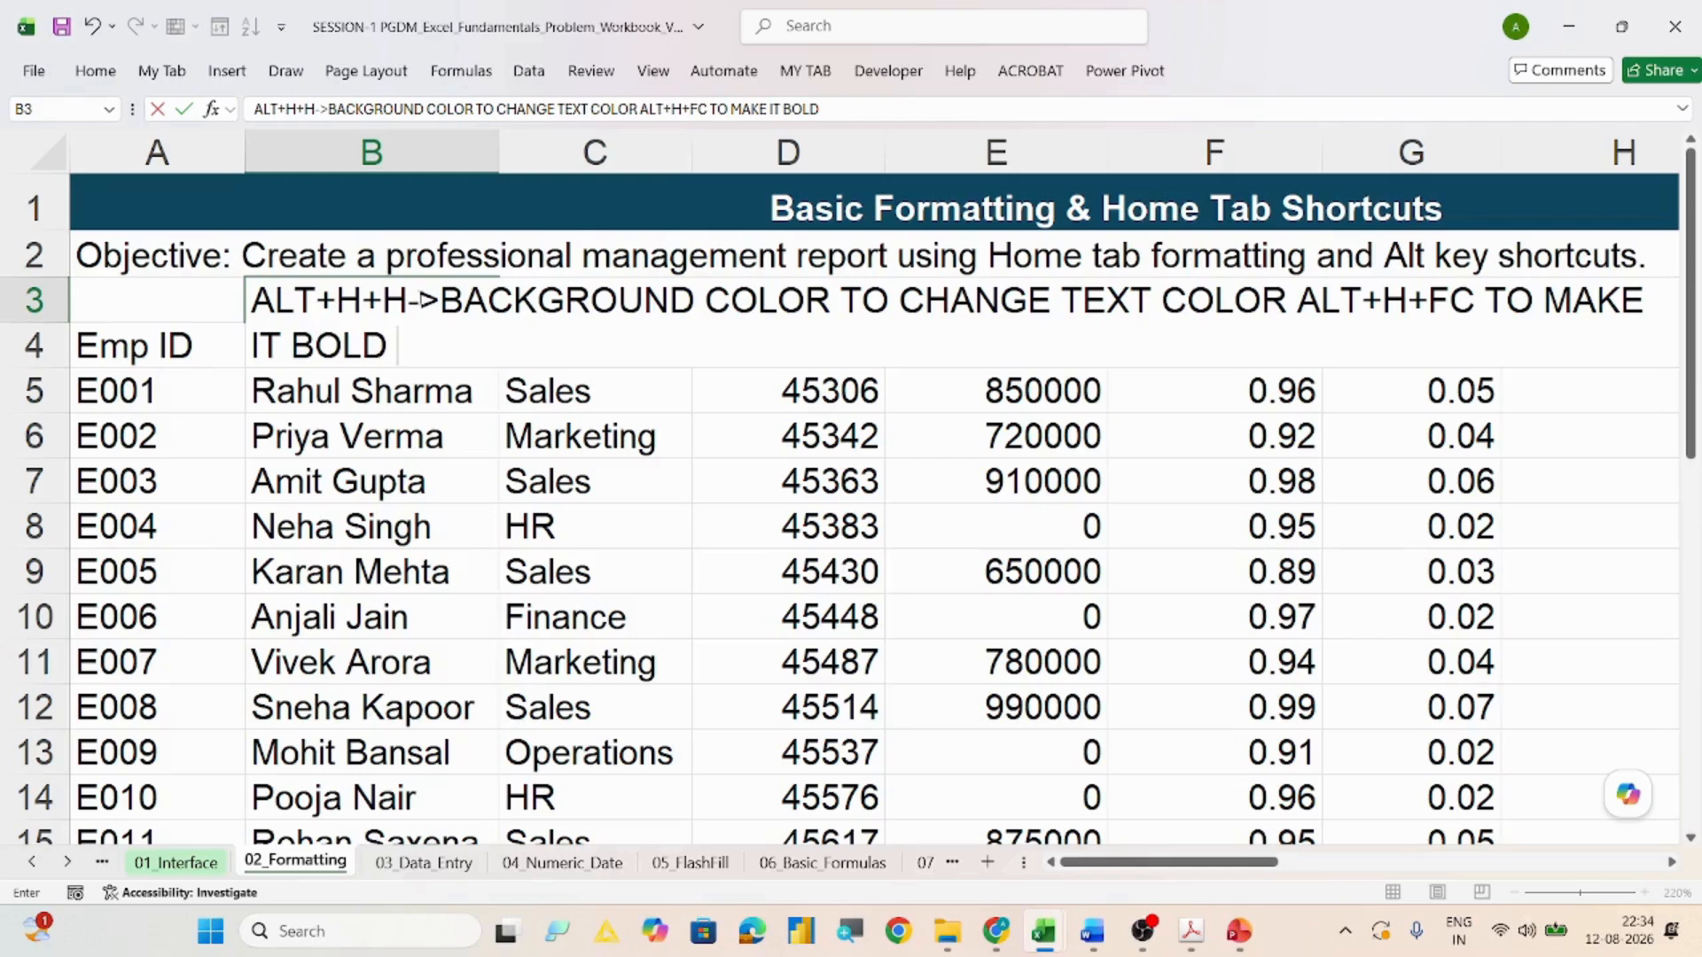
{"action": "type", "text": " ALT+B"}
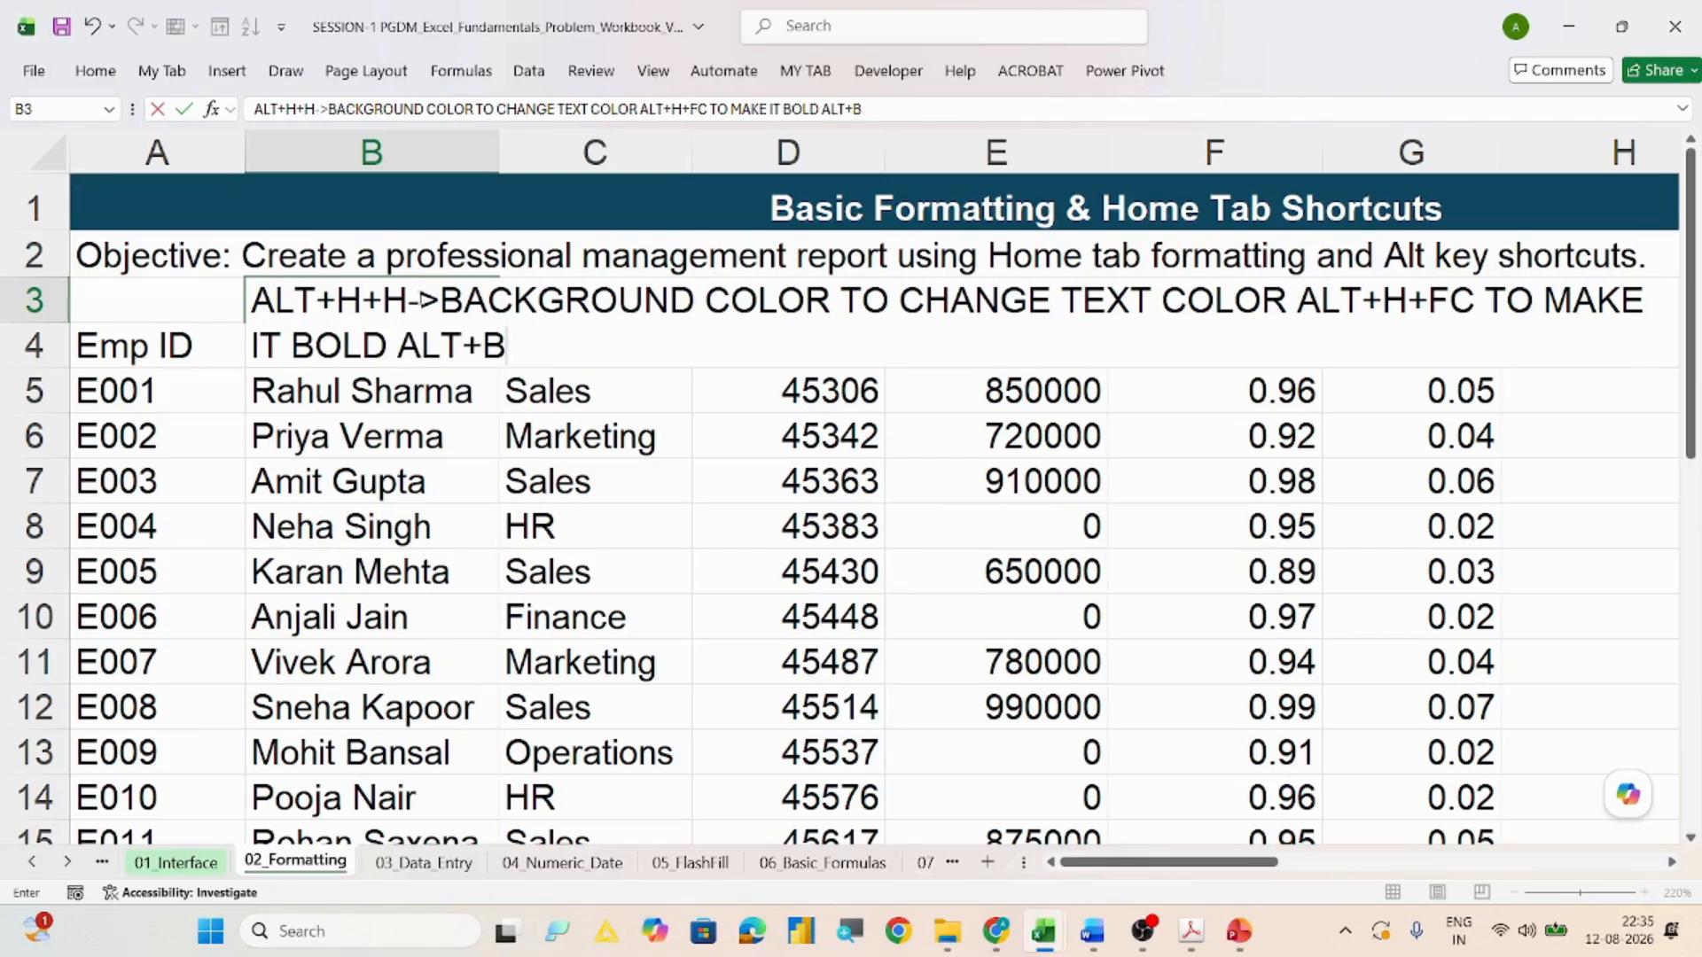
Step: Change the font color of the whole background and text color note in B3 to red
{"action": "left_click_drag", "start_coordinate": [510, 346], "coordinate": [278, 307]}
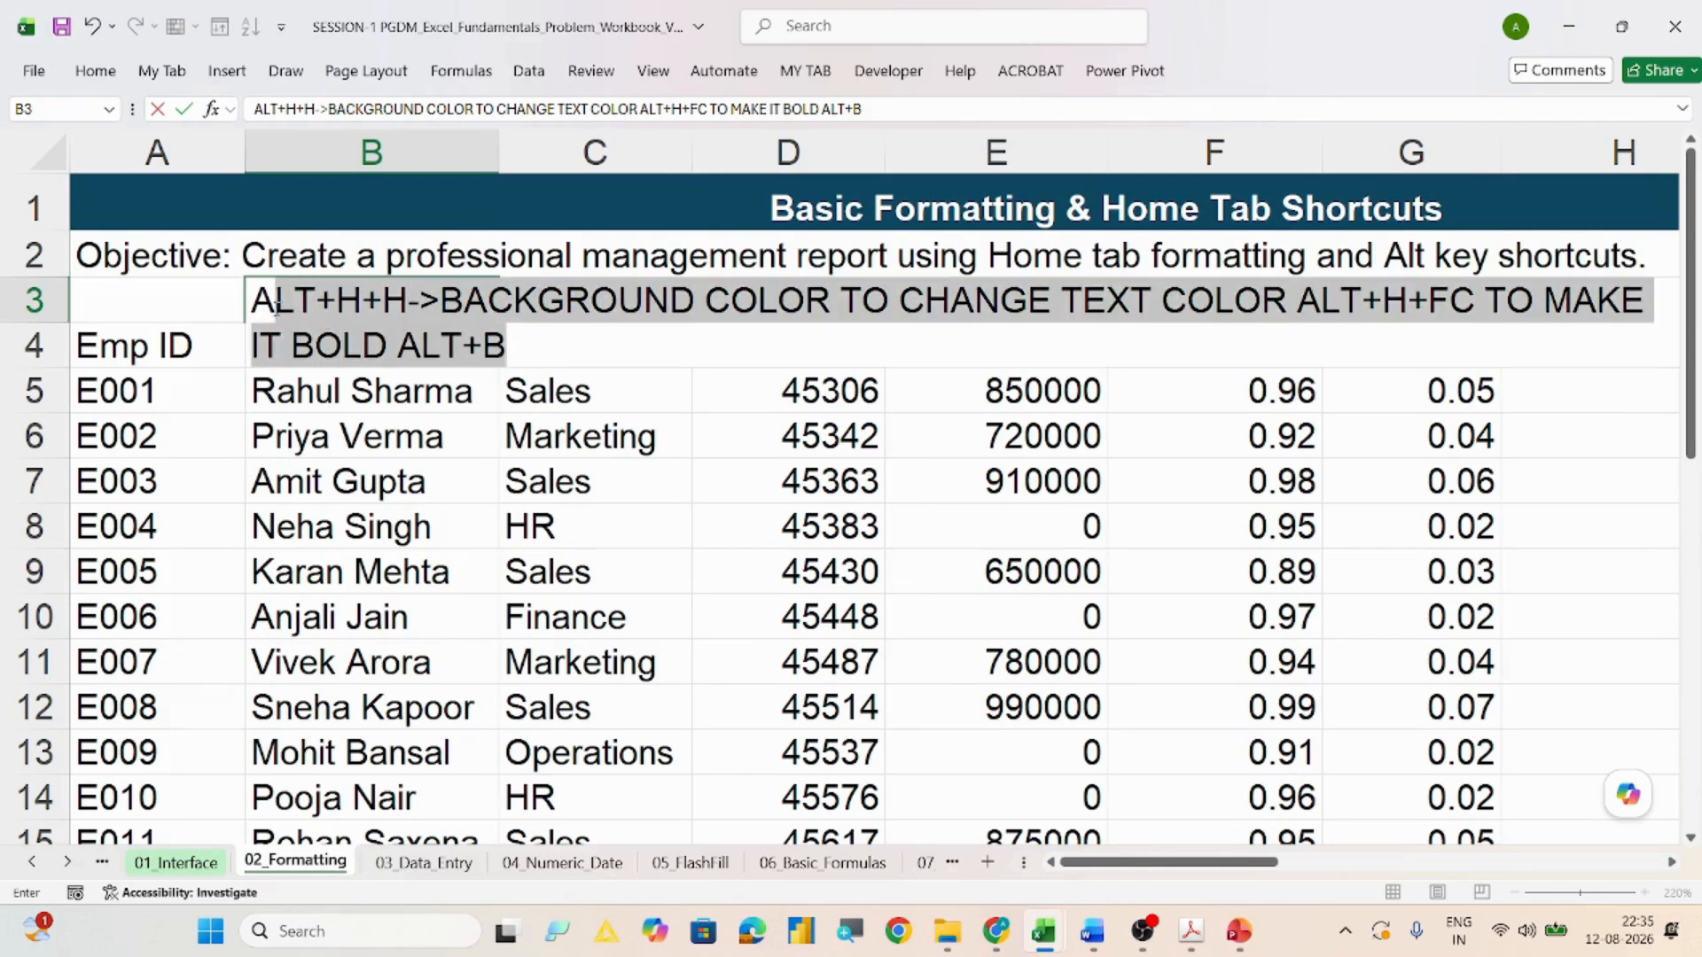
{"action": "left_click", "coordinate": [105, 75]}
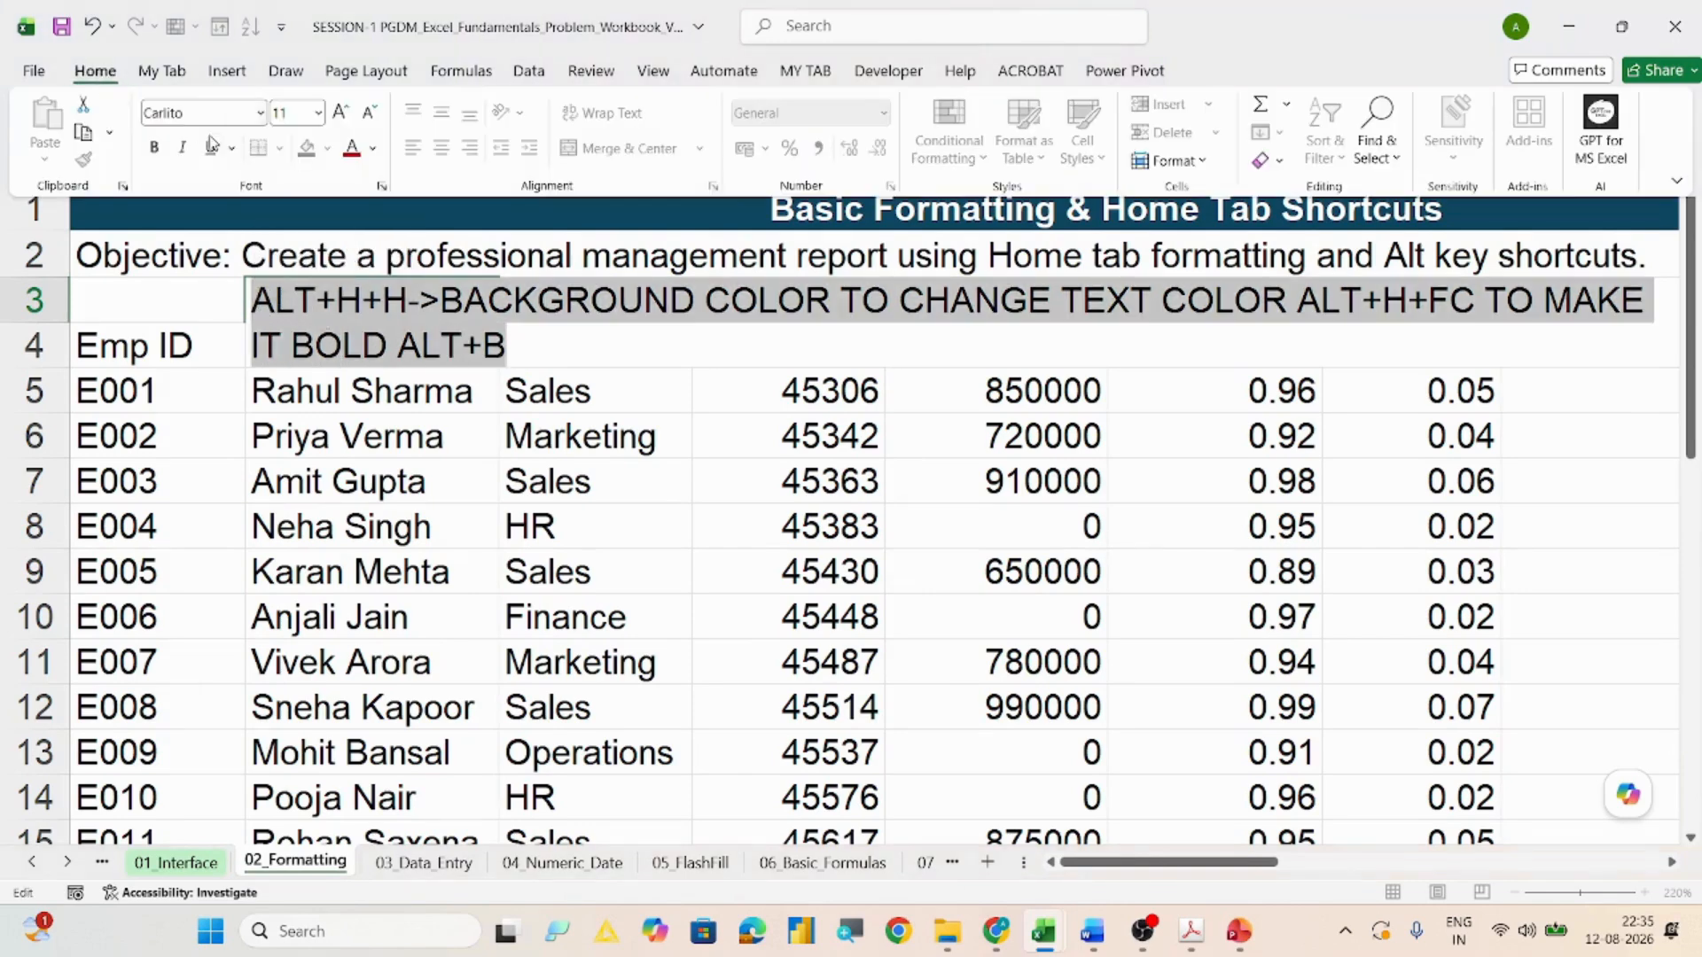
{"action": "left_click", "coordinate": [352, 148]}
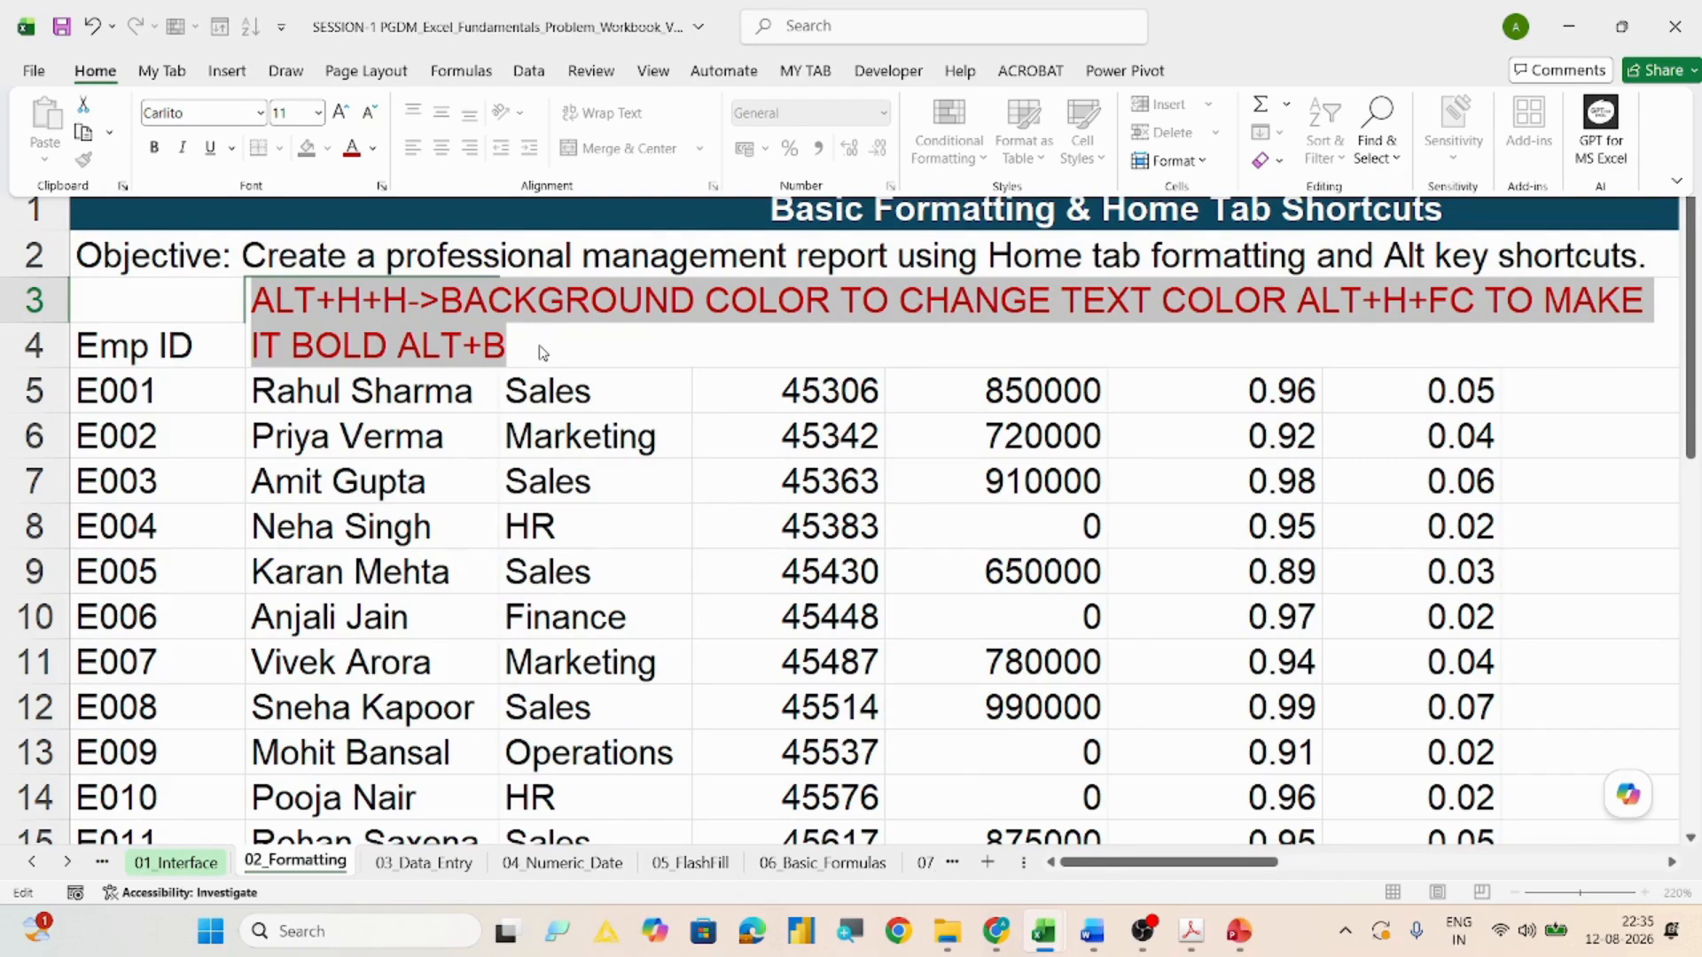
Step: Correct the bold shortcut at the end of the B3 note to "CTRL+B"
{"action": "left_click", "coordinate": [457, 345]}
{"action": "left_click", "coordinate": [455, 343]}
{"action": "left_click_drag", "start_coordinate": [457, 343], "coordinate": [399, 346]}
{"action": "type", "text": "CTRL"}
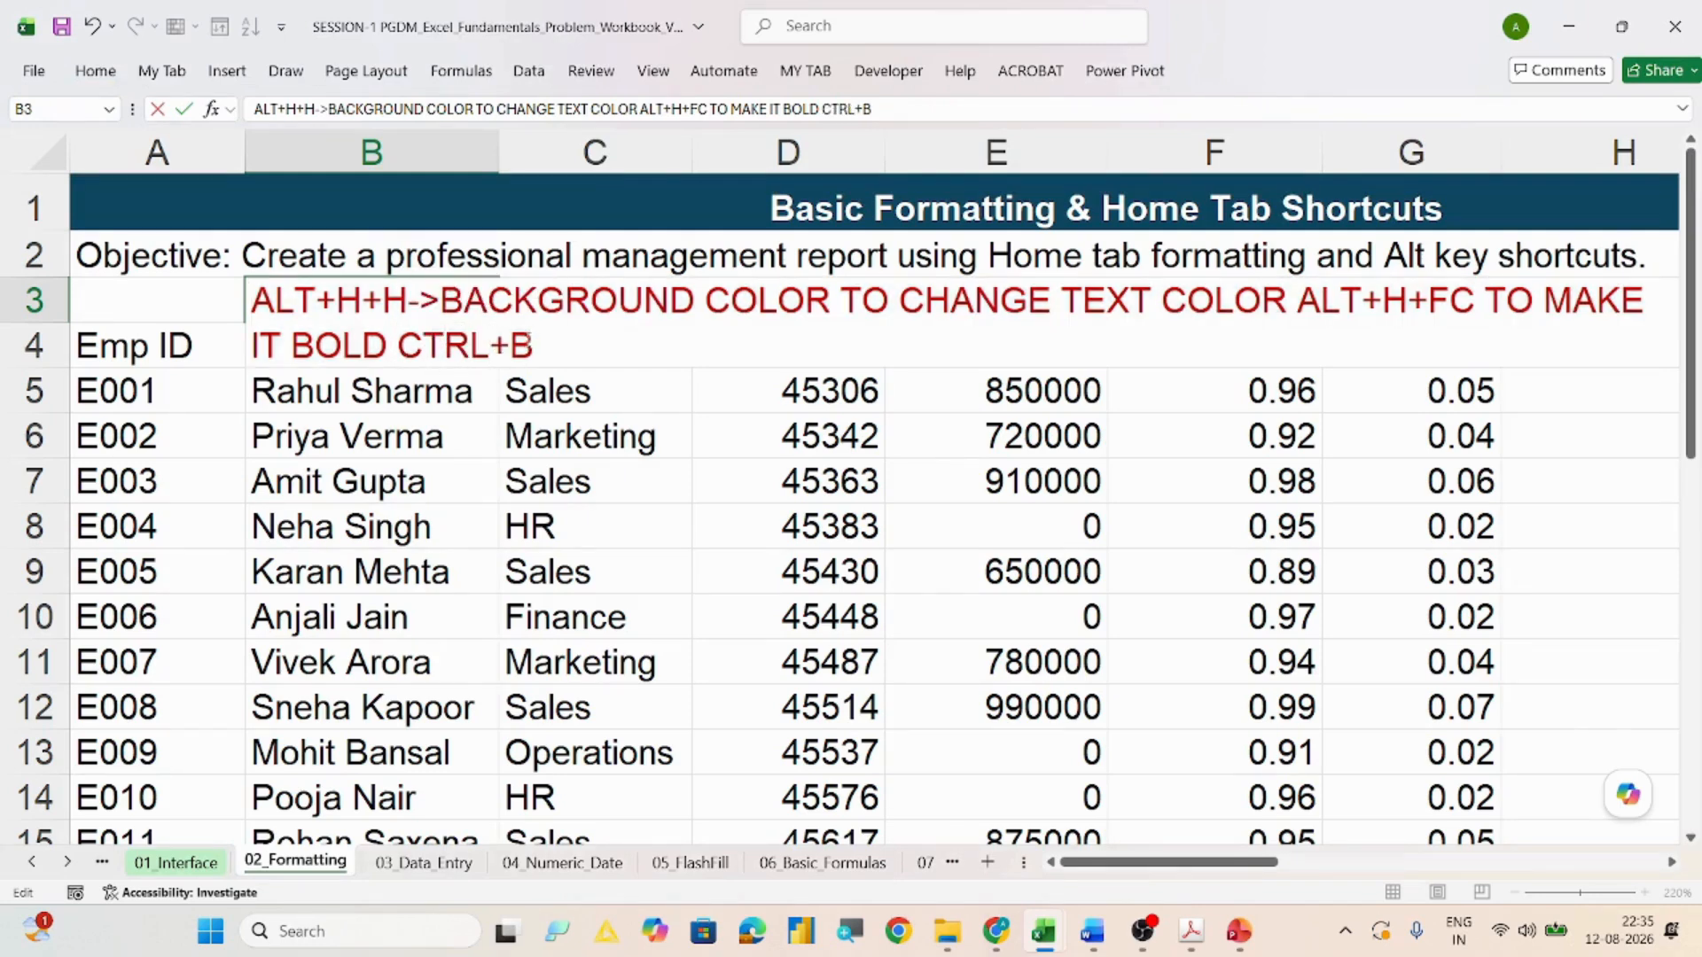
Step: Clear the whole shortcut note from cell B3
{"action": "left_click_drag", "start_coordinate": [535, 341], "coordinate": [254, 301]}
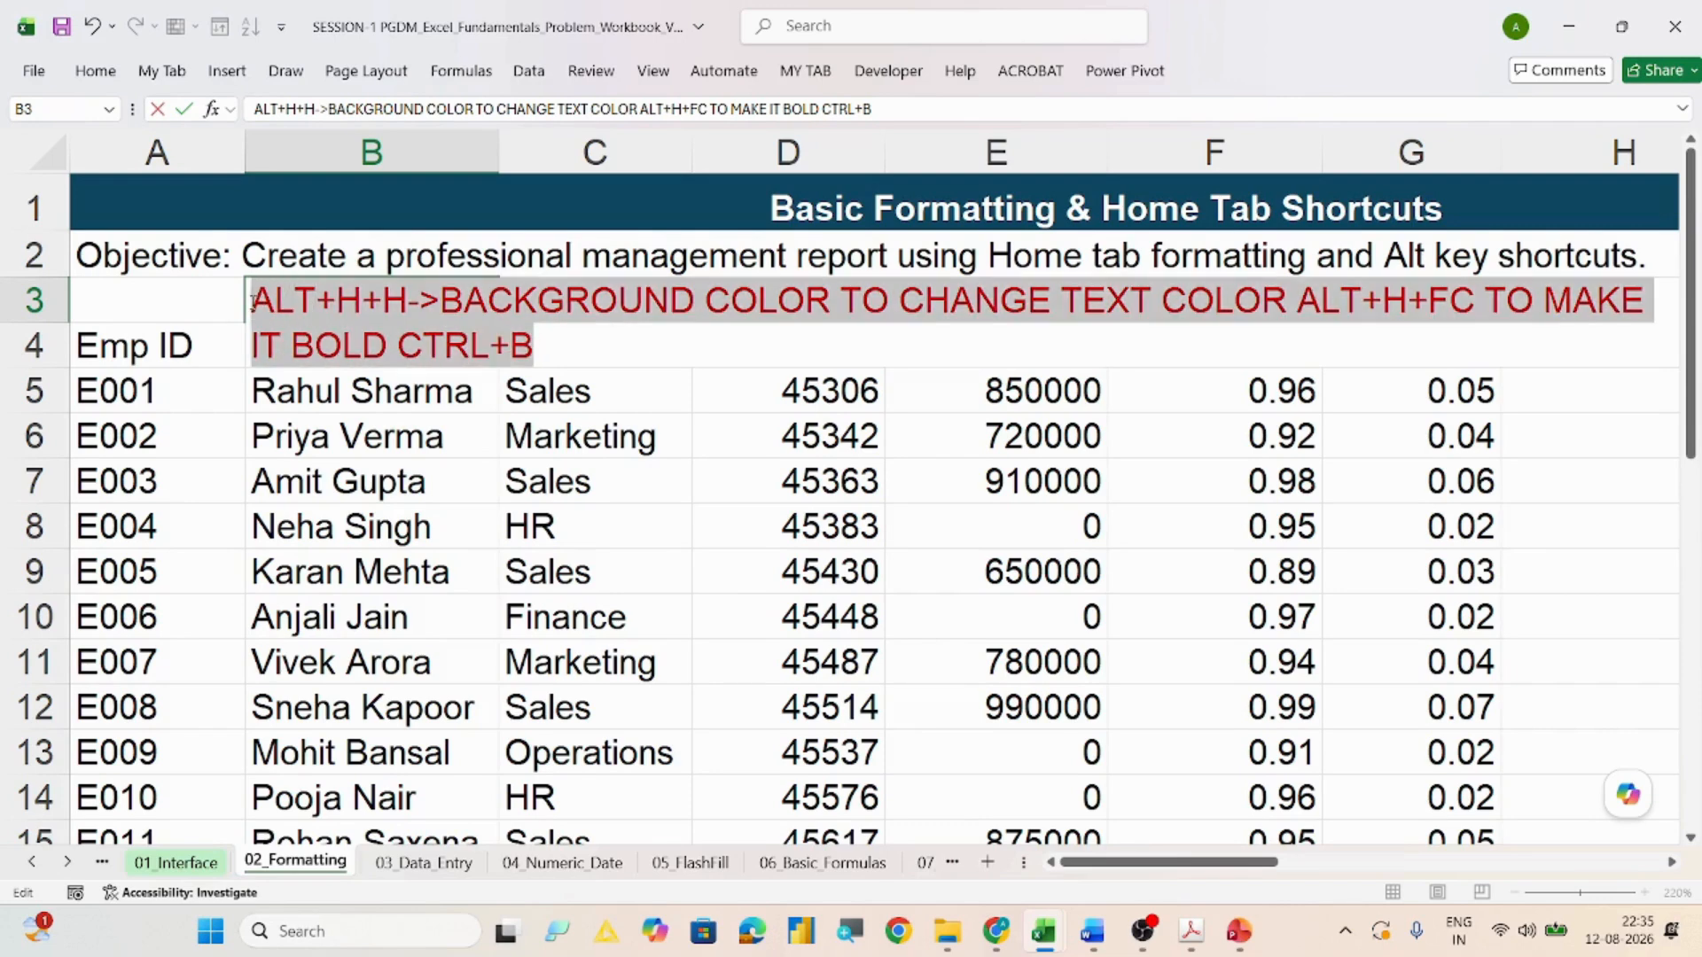
{"action": "key", "text": "BackSpace"}
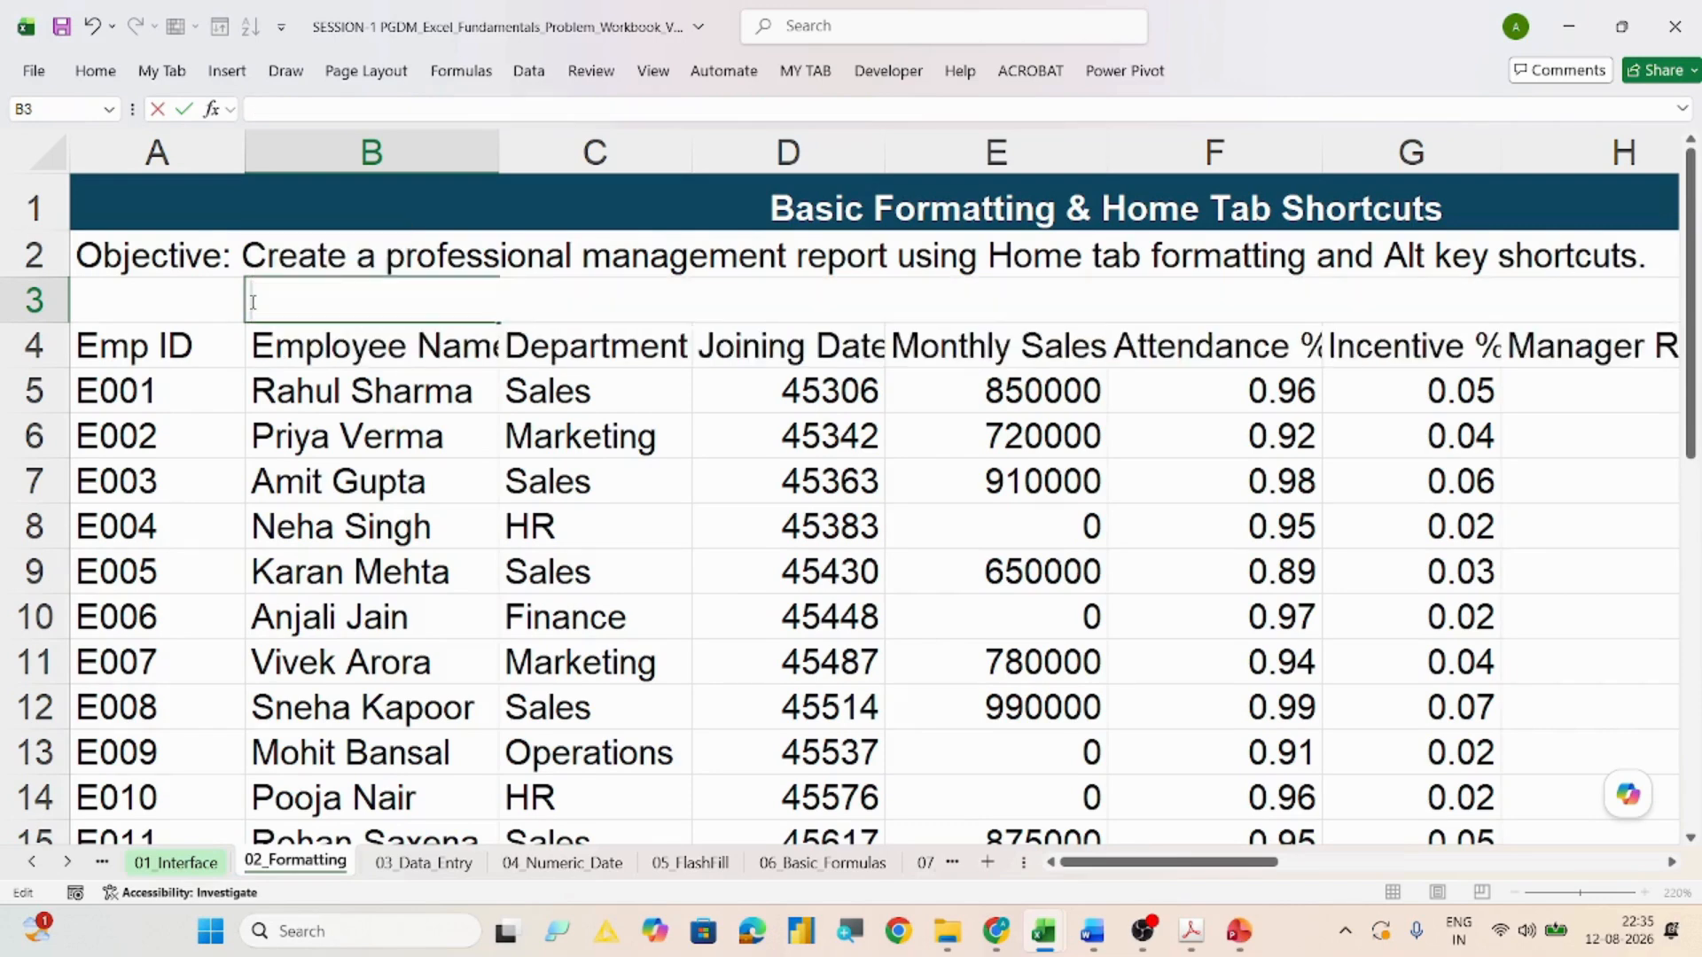
{"action": "left_click", "coordinate": [326, 396]}
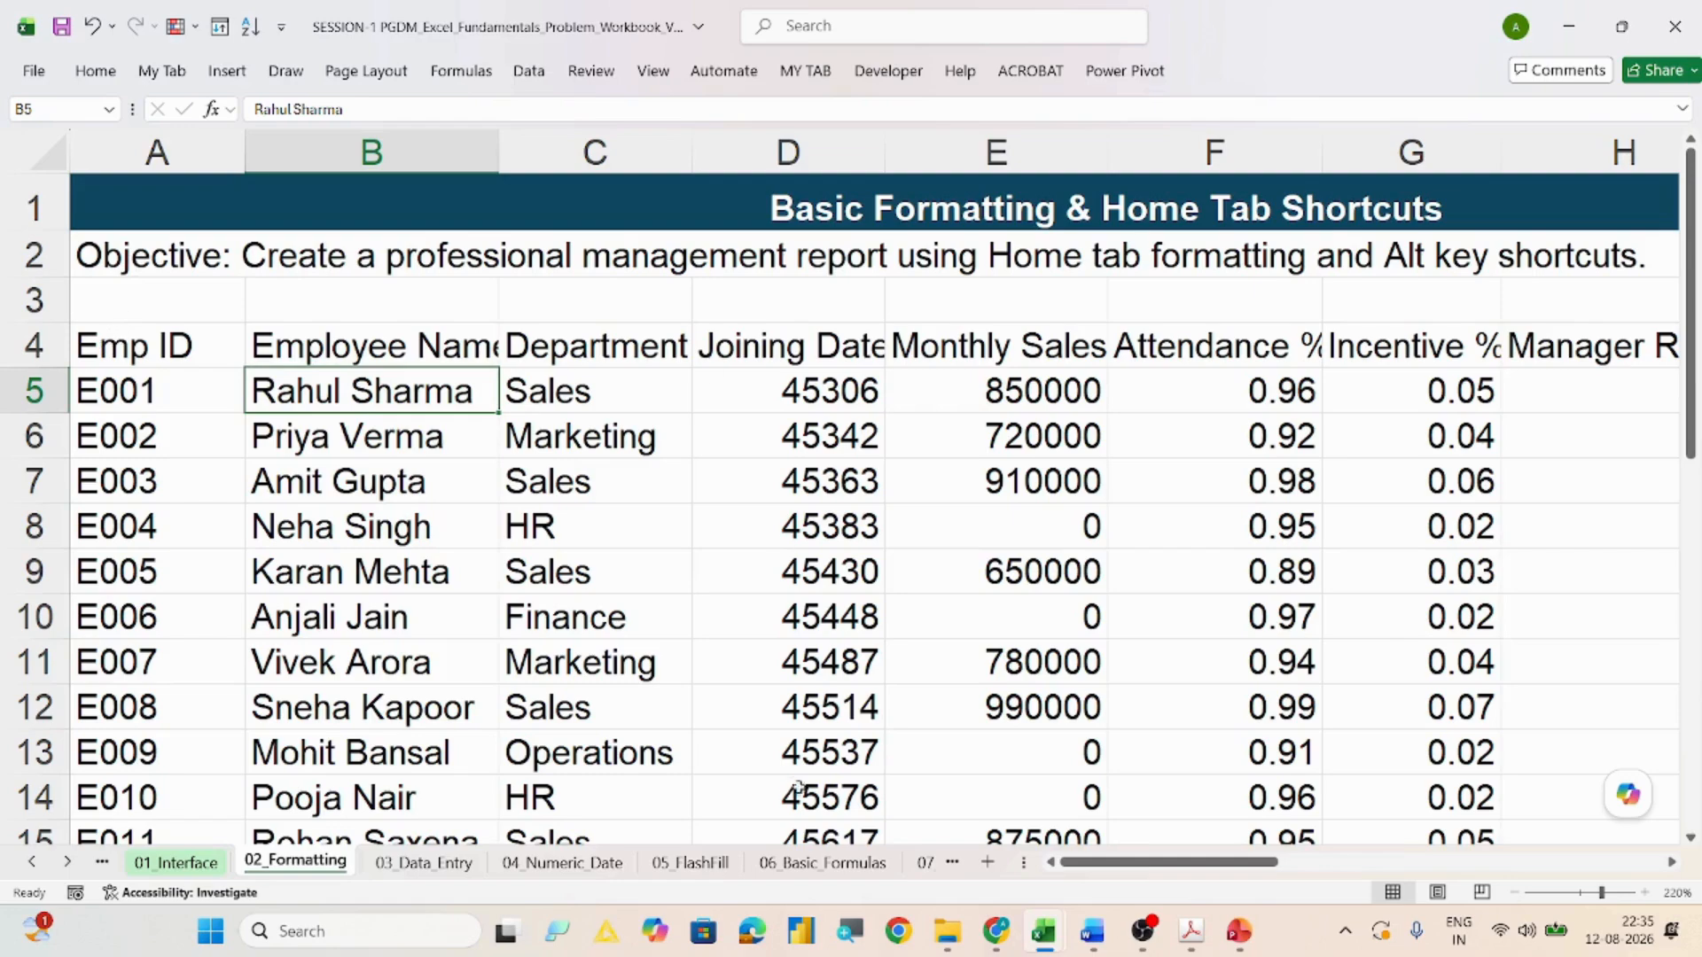
Step: Check the Headers instruction in M6 and apply a dark green fill to the dataset headers A4:J4
{"action": "left_click_drag", "start_coordinate": [1099, 862], "coordinate": [1414, 882]}
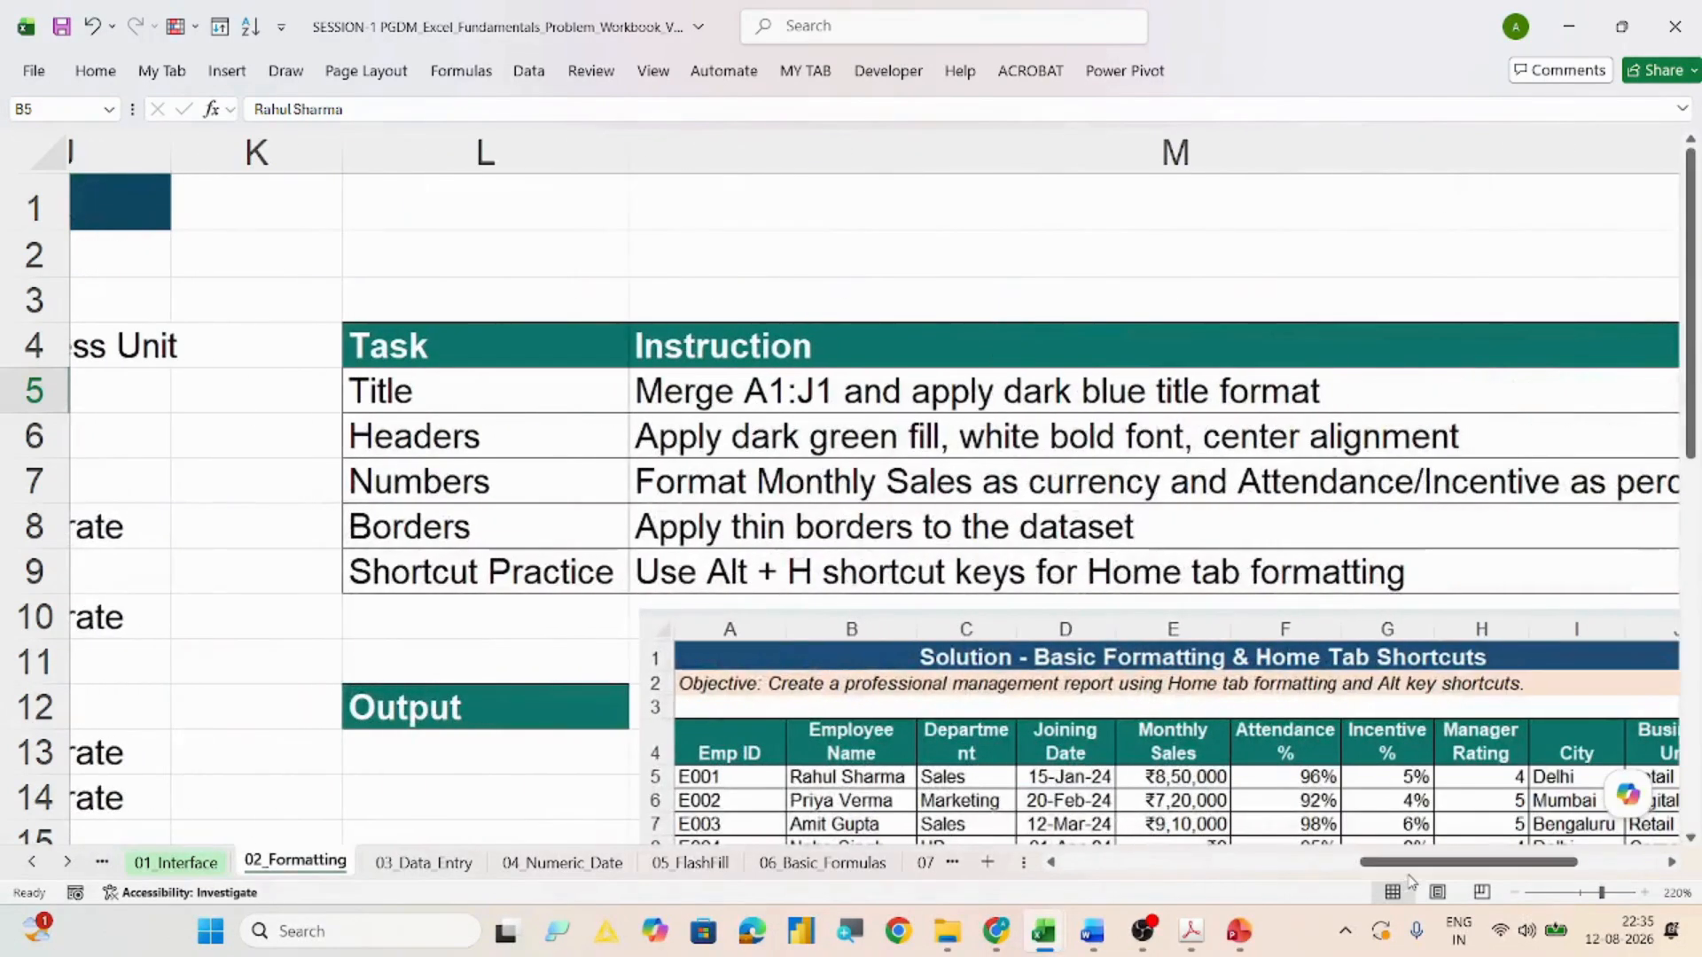
{"action": "left_click", "coordinate": [687, 441]}
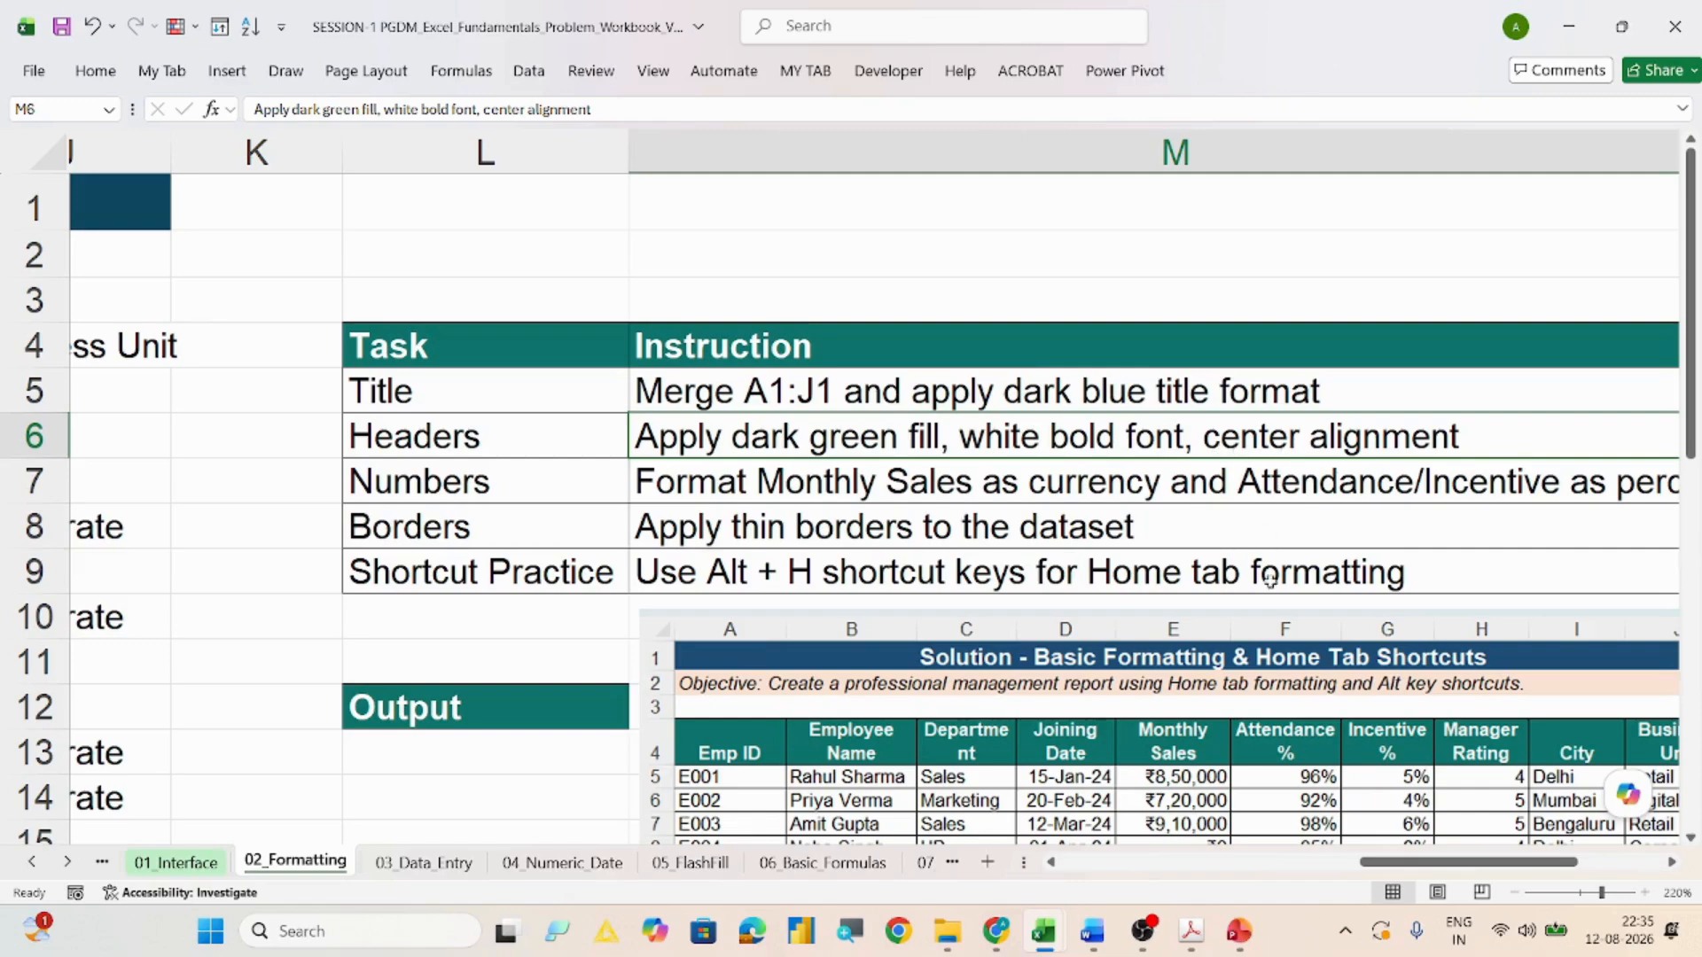
{"action": "left_click_drag", "start_coordinate": [1381, 874], "coordinate": [1080, 876]}
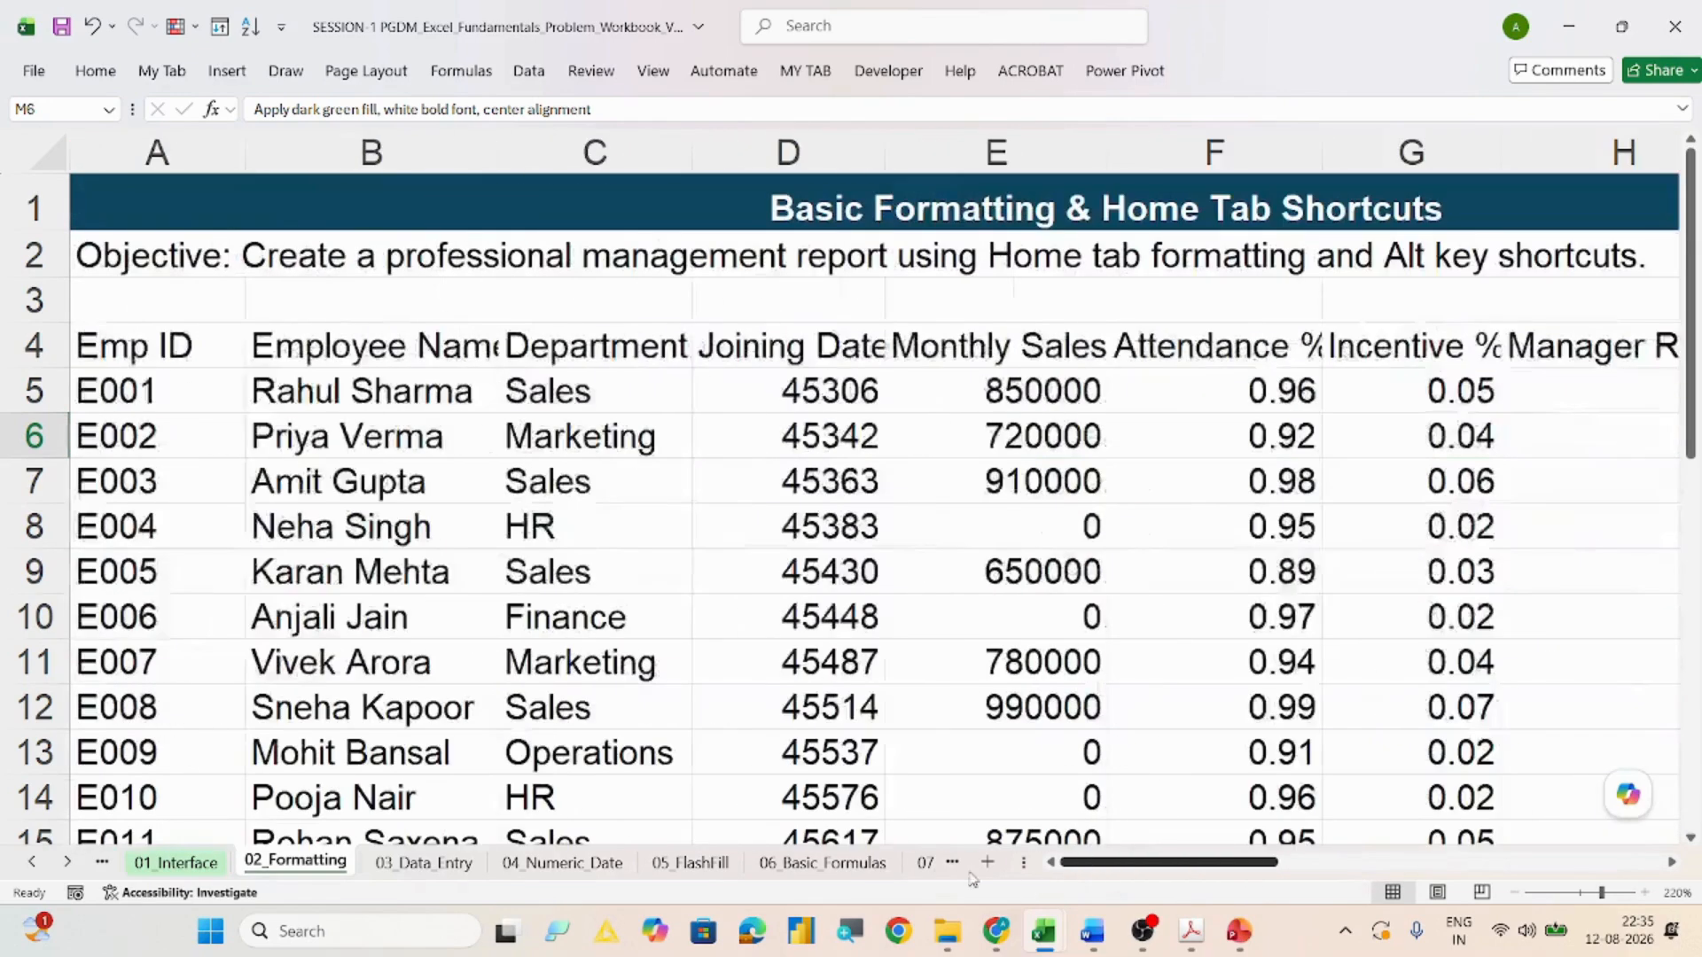
{"action": "left_click", "coordinate": [131, 350]}
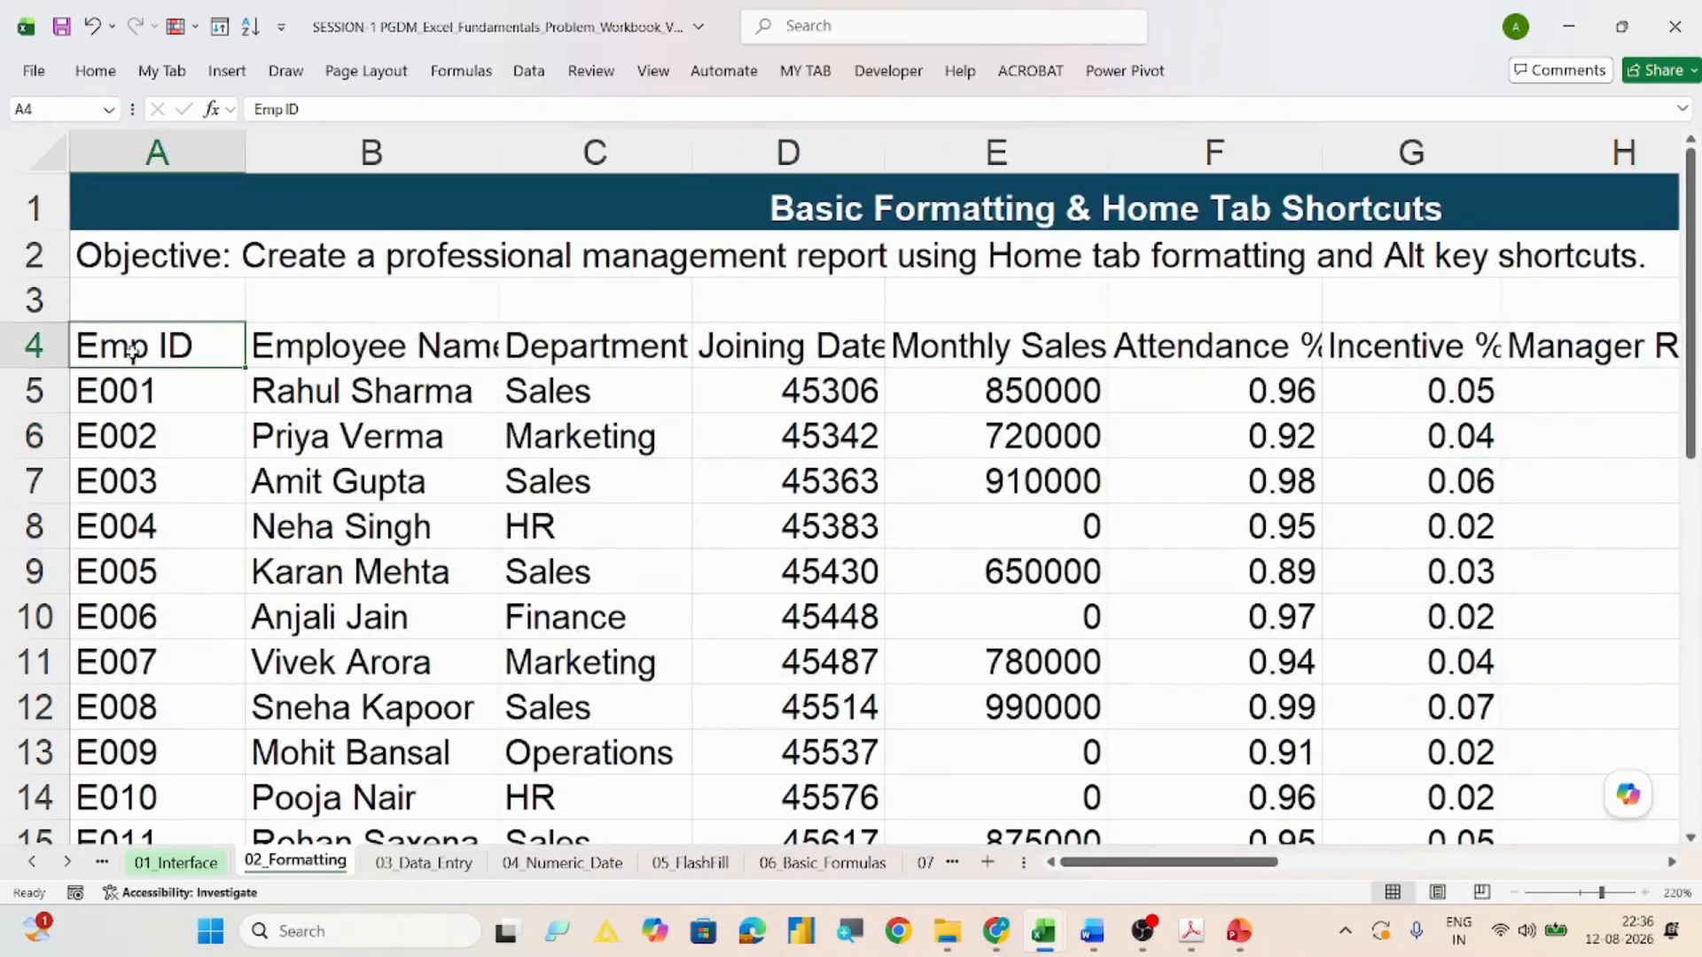
{"action": "key", "text": "ctrl+shift+Right"}
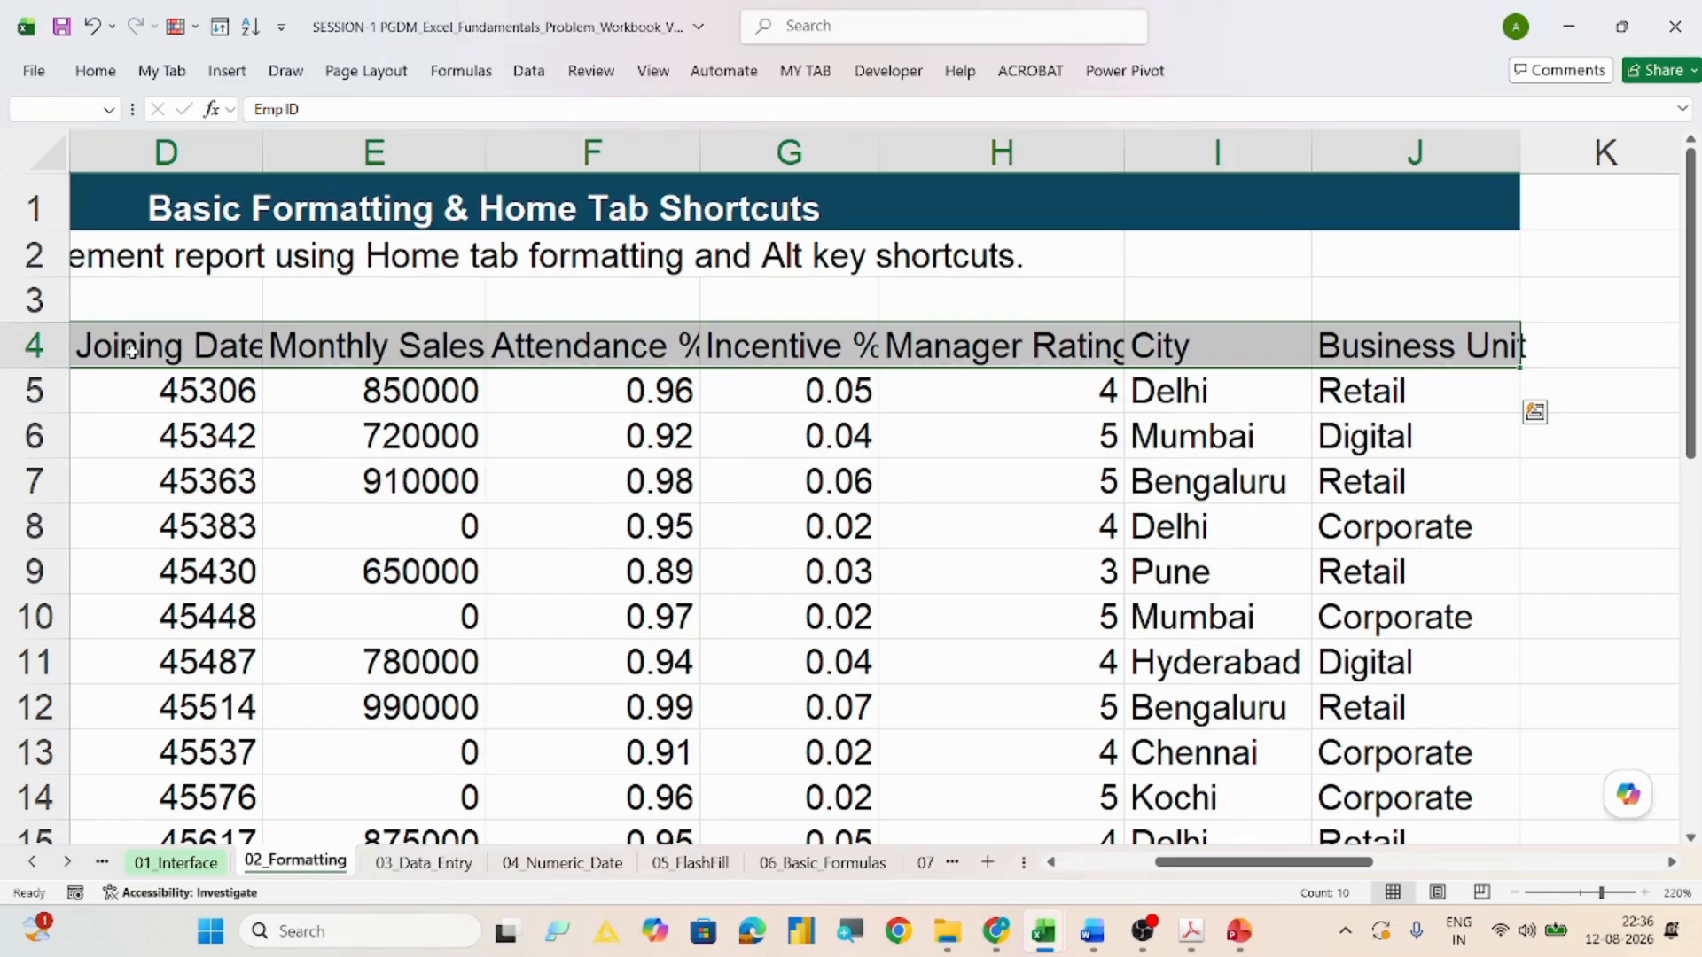
{"action": "key", "text": "alt"}
{"action": "key", "text": "h"}
{"action": "key", "text": "h"}
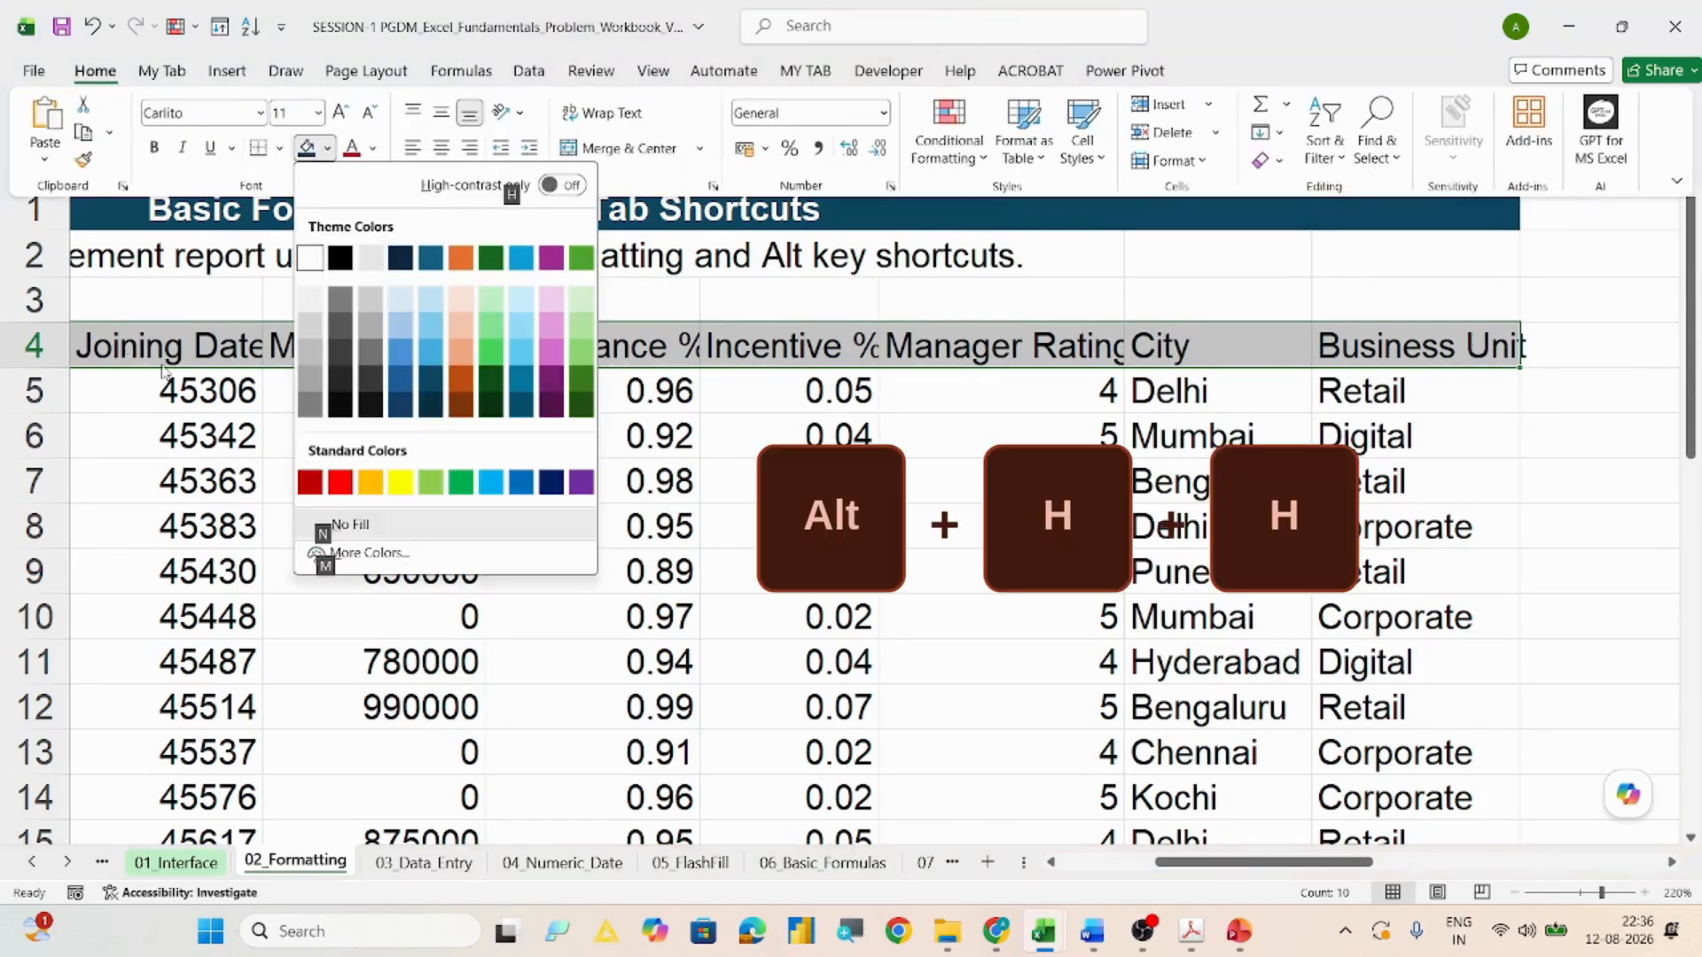
{"action": "left_click", "coordinate": [493, 383]}
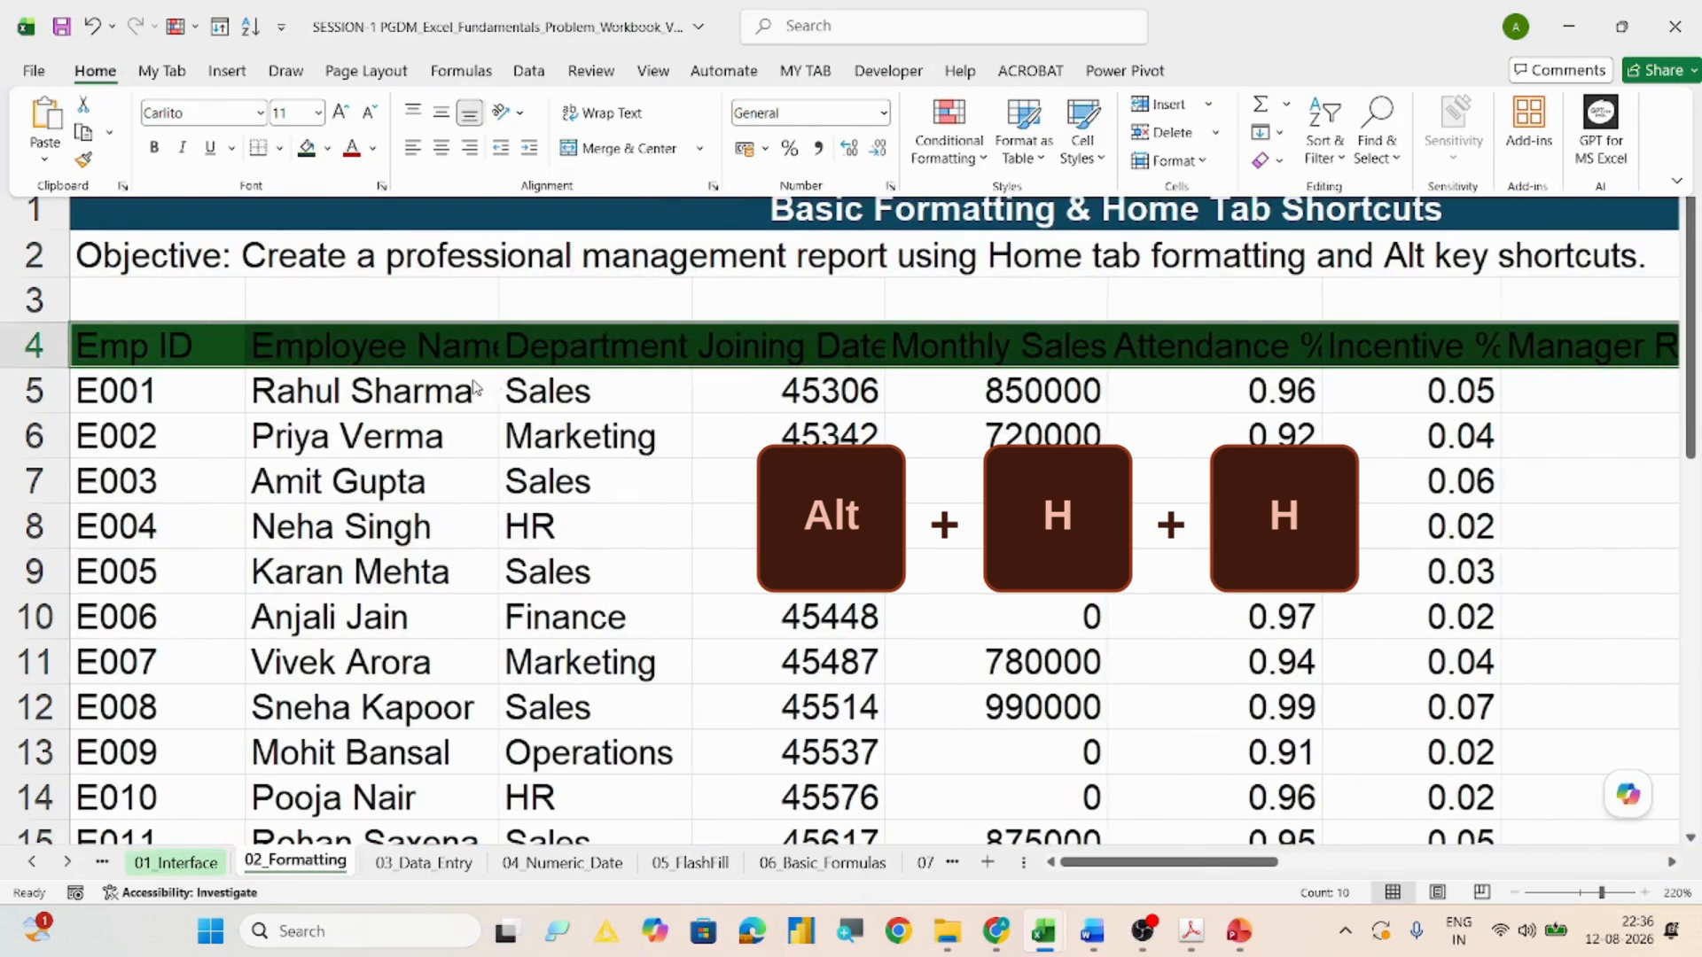
Step: Change the font color of the header cells A4:J4 to white
{"action": "type", "text": "HFC"}
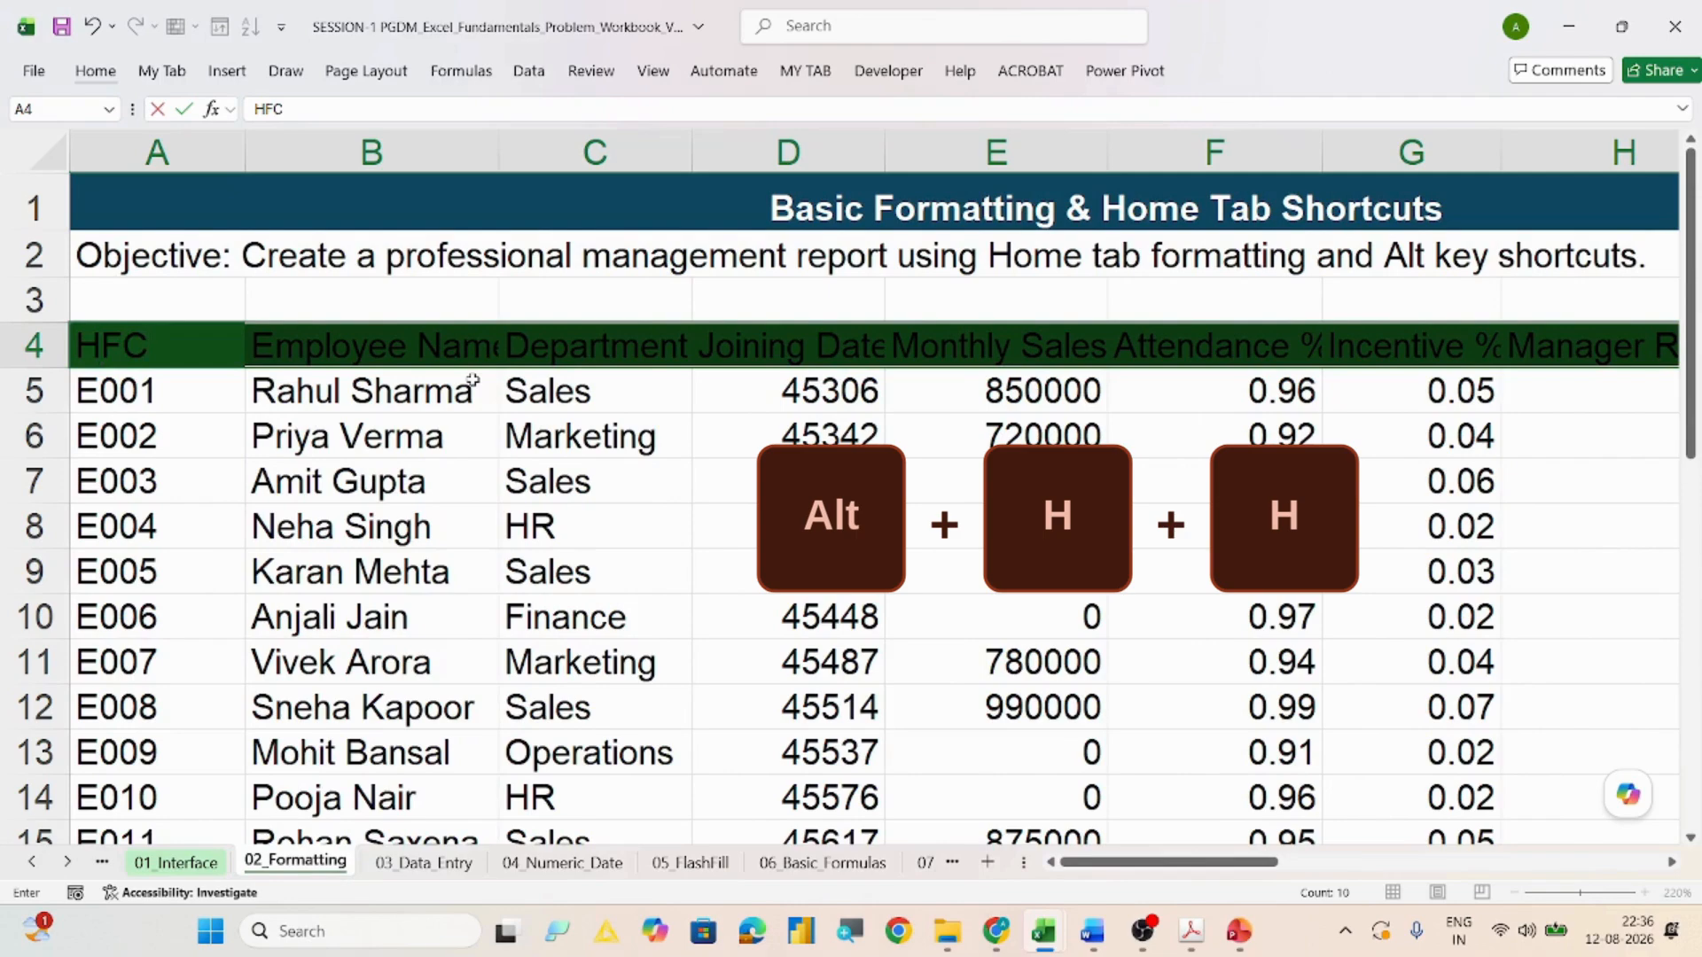
{"action": "key", "text": "Escape"}
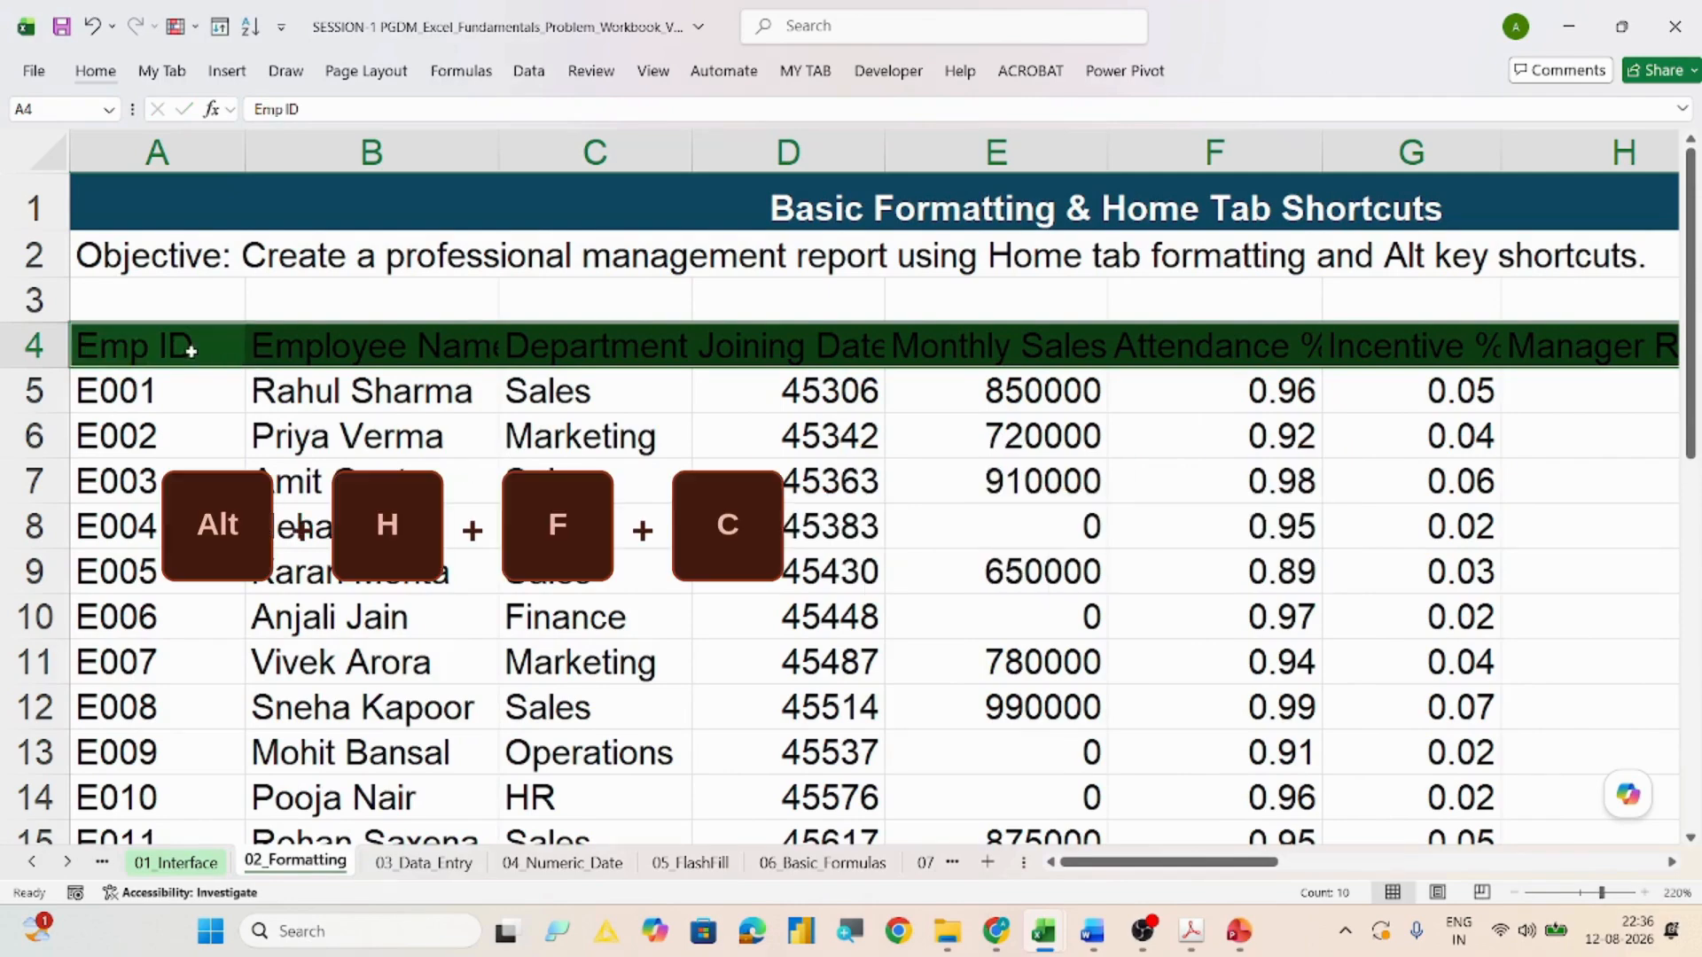
{"action": "left_click", "coordinate": [186, 349]}
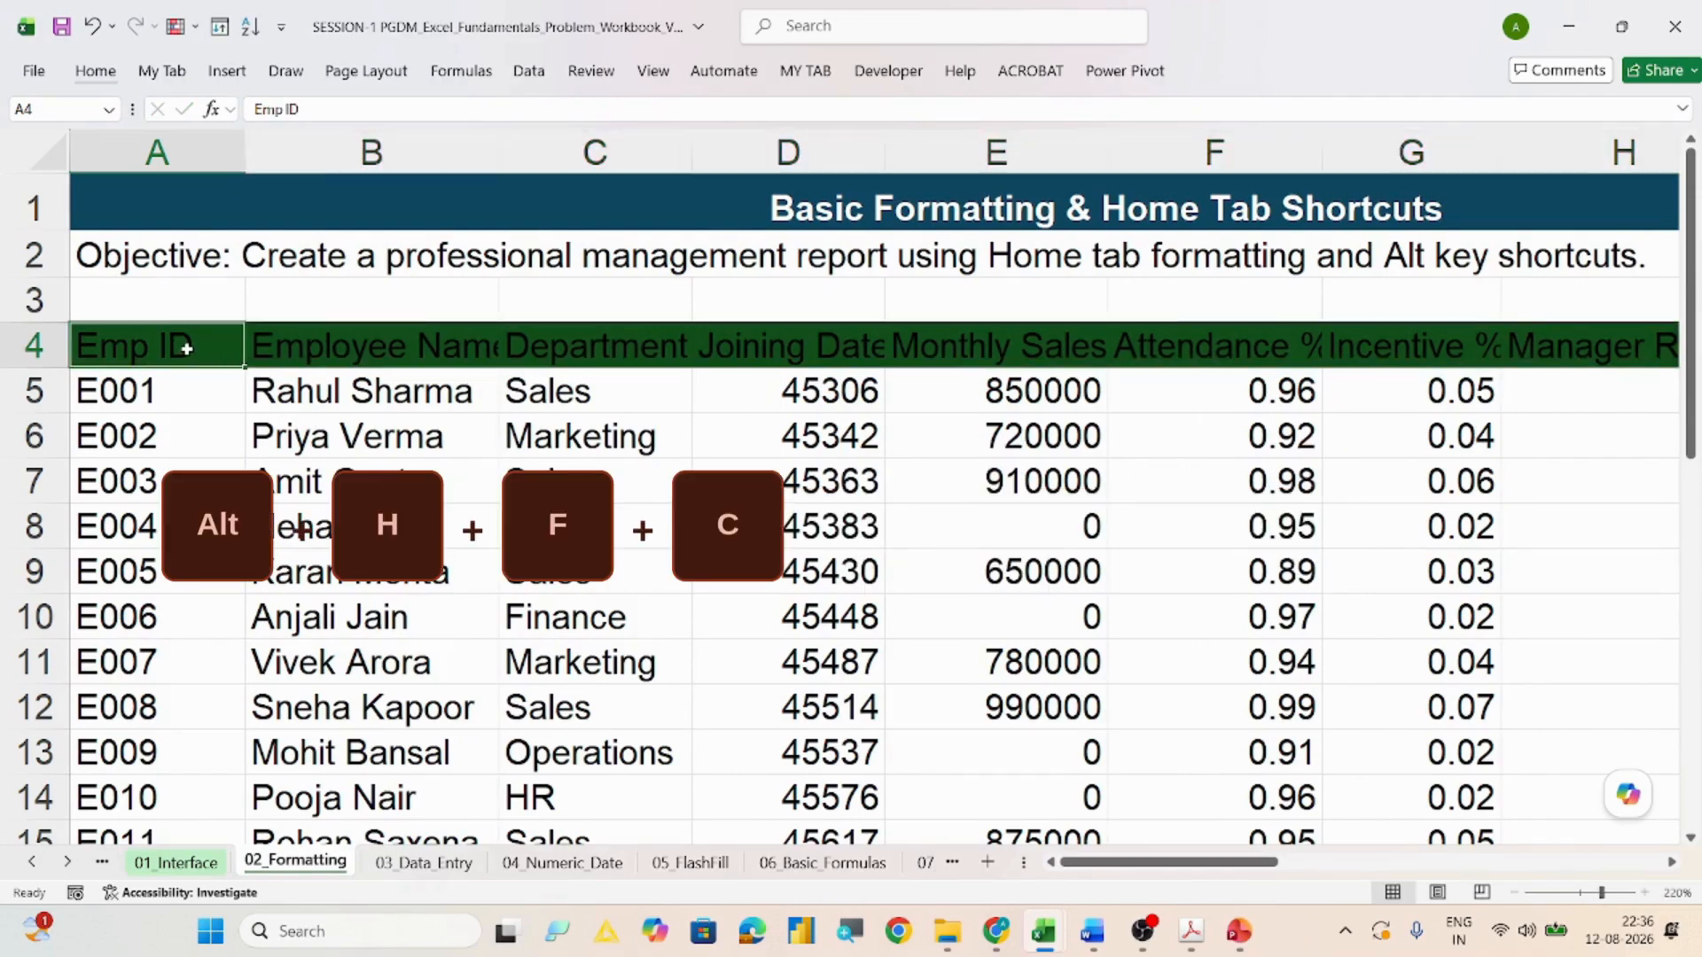
{"action": "key", "text": "ctrl+shift+Right"}
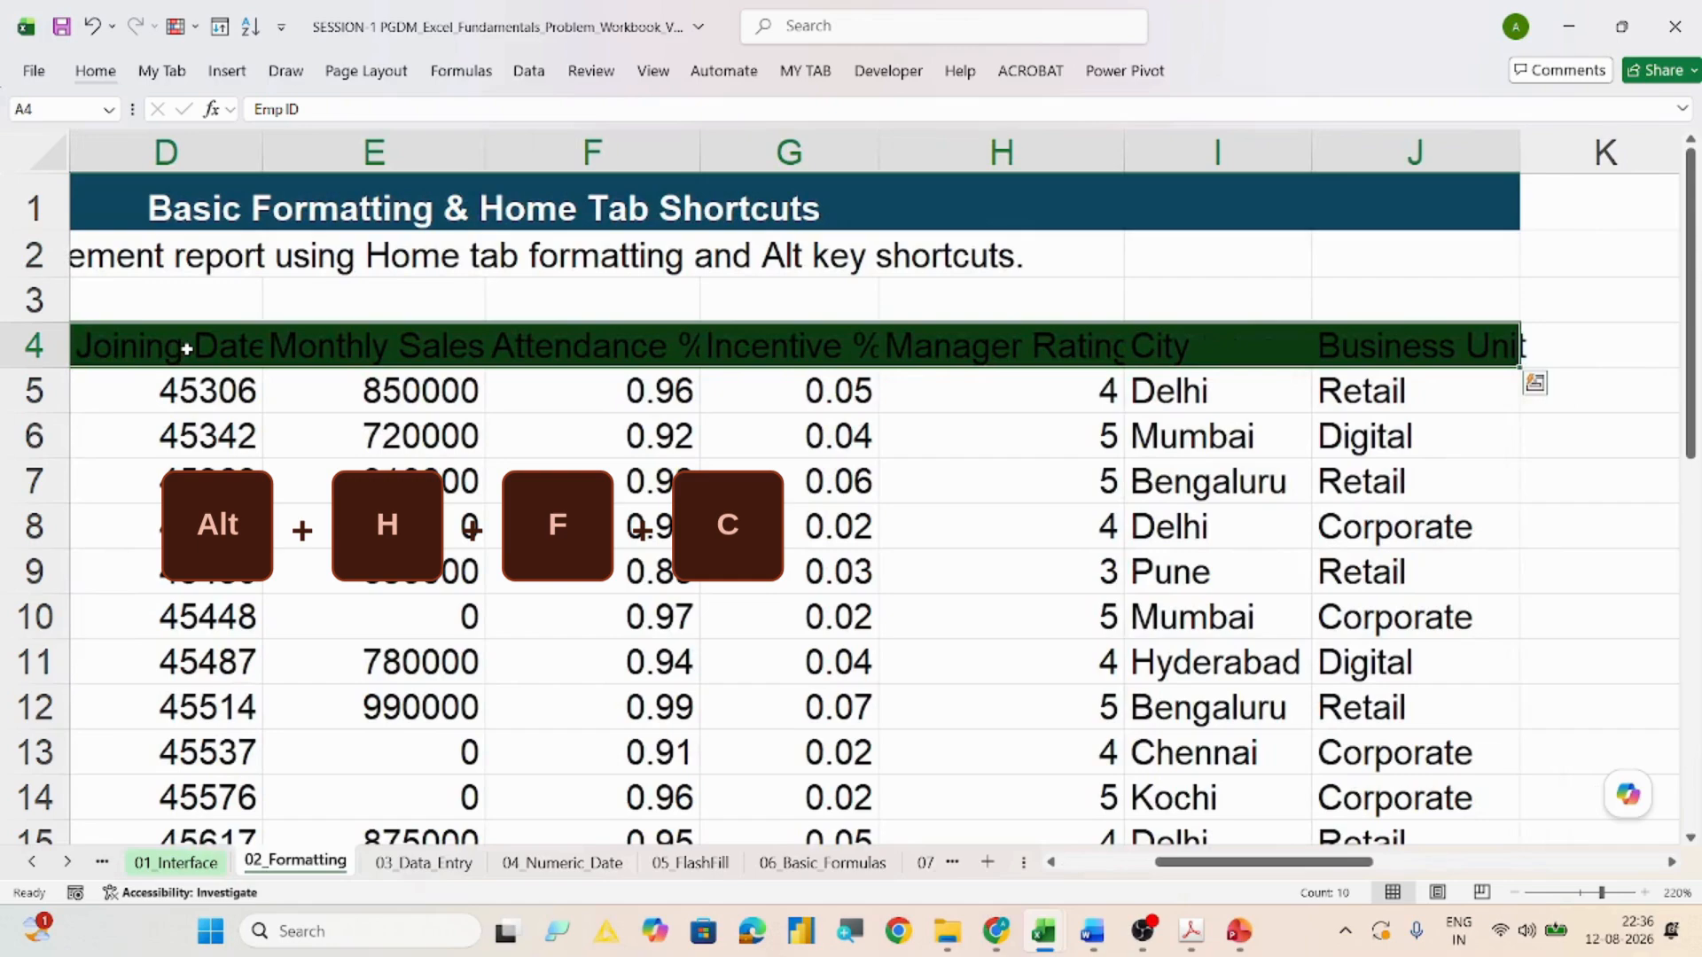
{"action": "key", "text": "alt+h"}
{"action": "key", "text": "f"}
{"action": "key", "text": "c"}
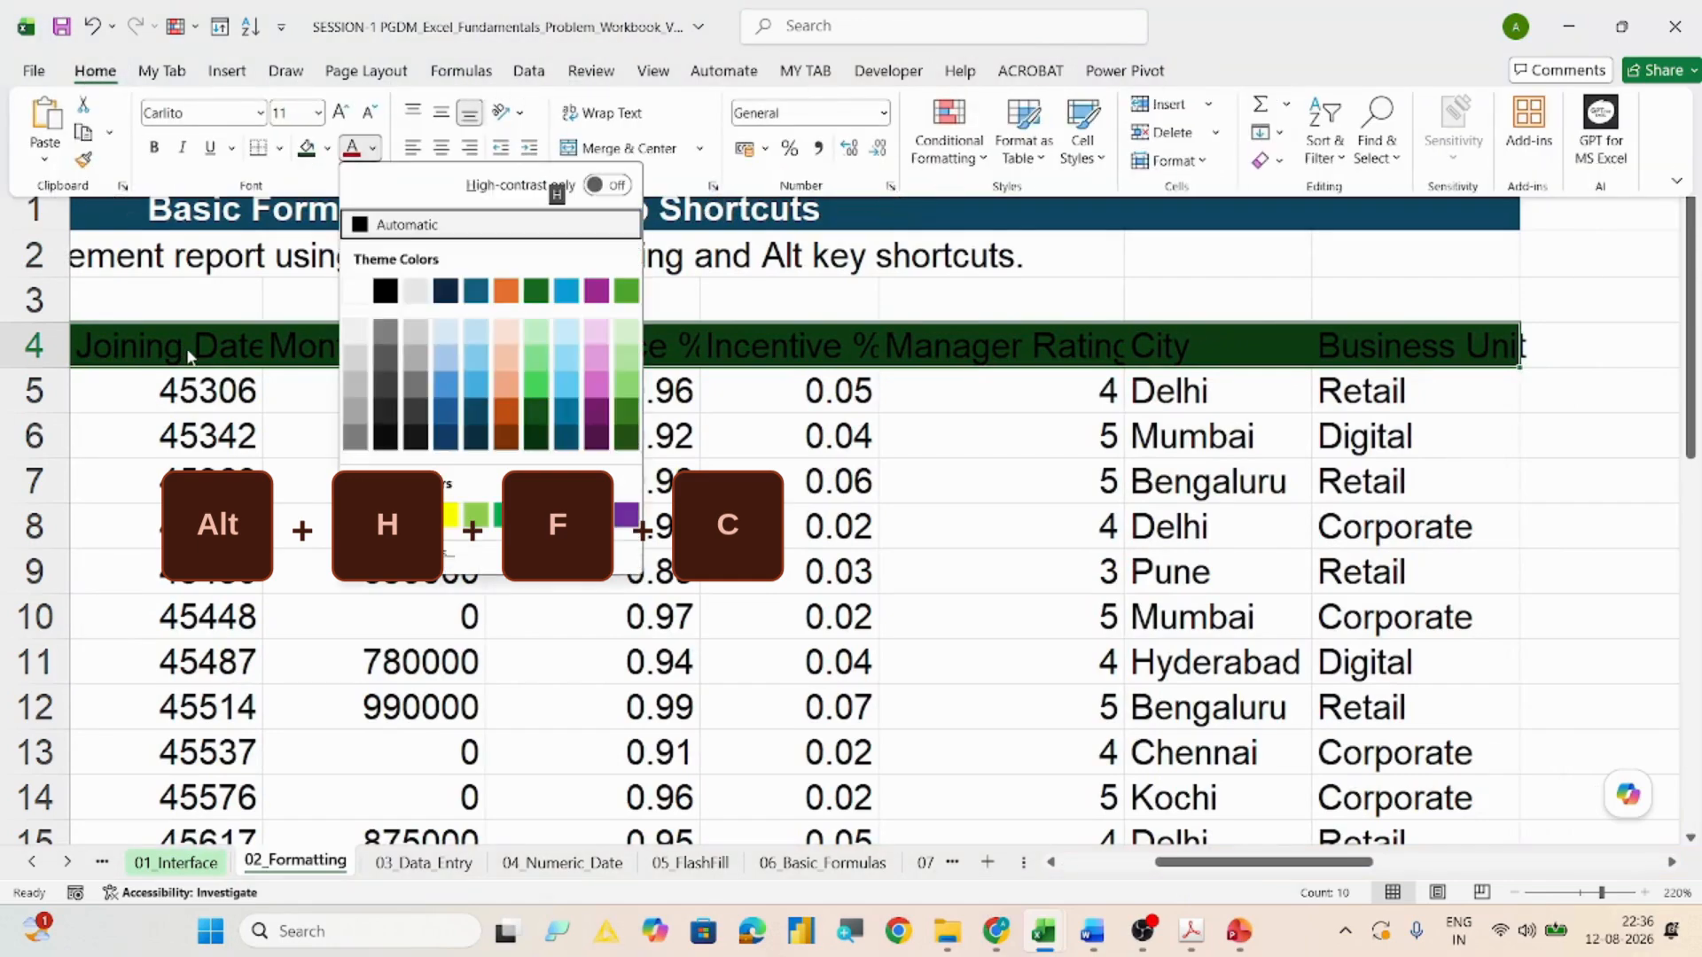
{"action": "left_click", "coordinate": [355, 292]}
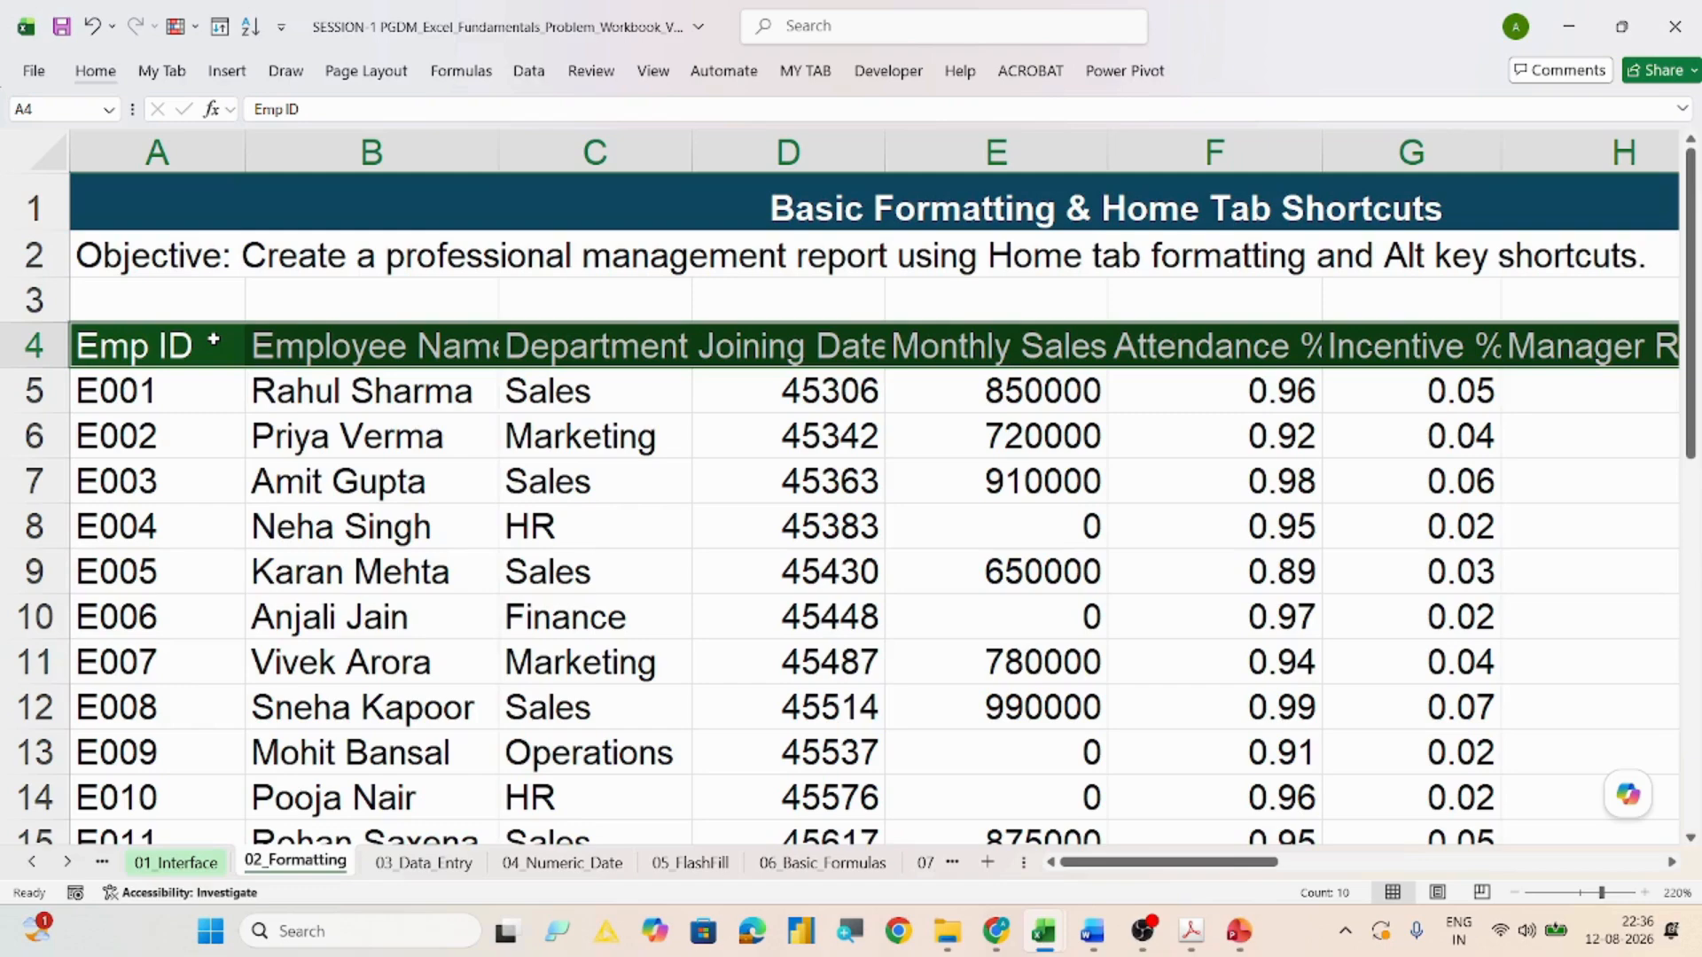
Step: Make the row 4 cells from A4 through L4 bold and center-align them horizontally
{"action": "key", "text": "ctrl+shift+Right"}
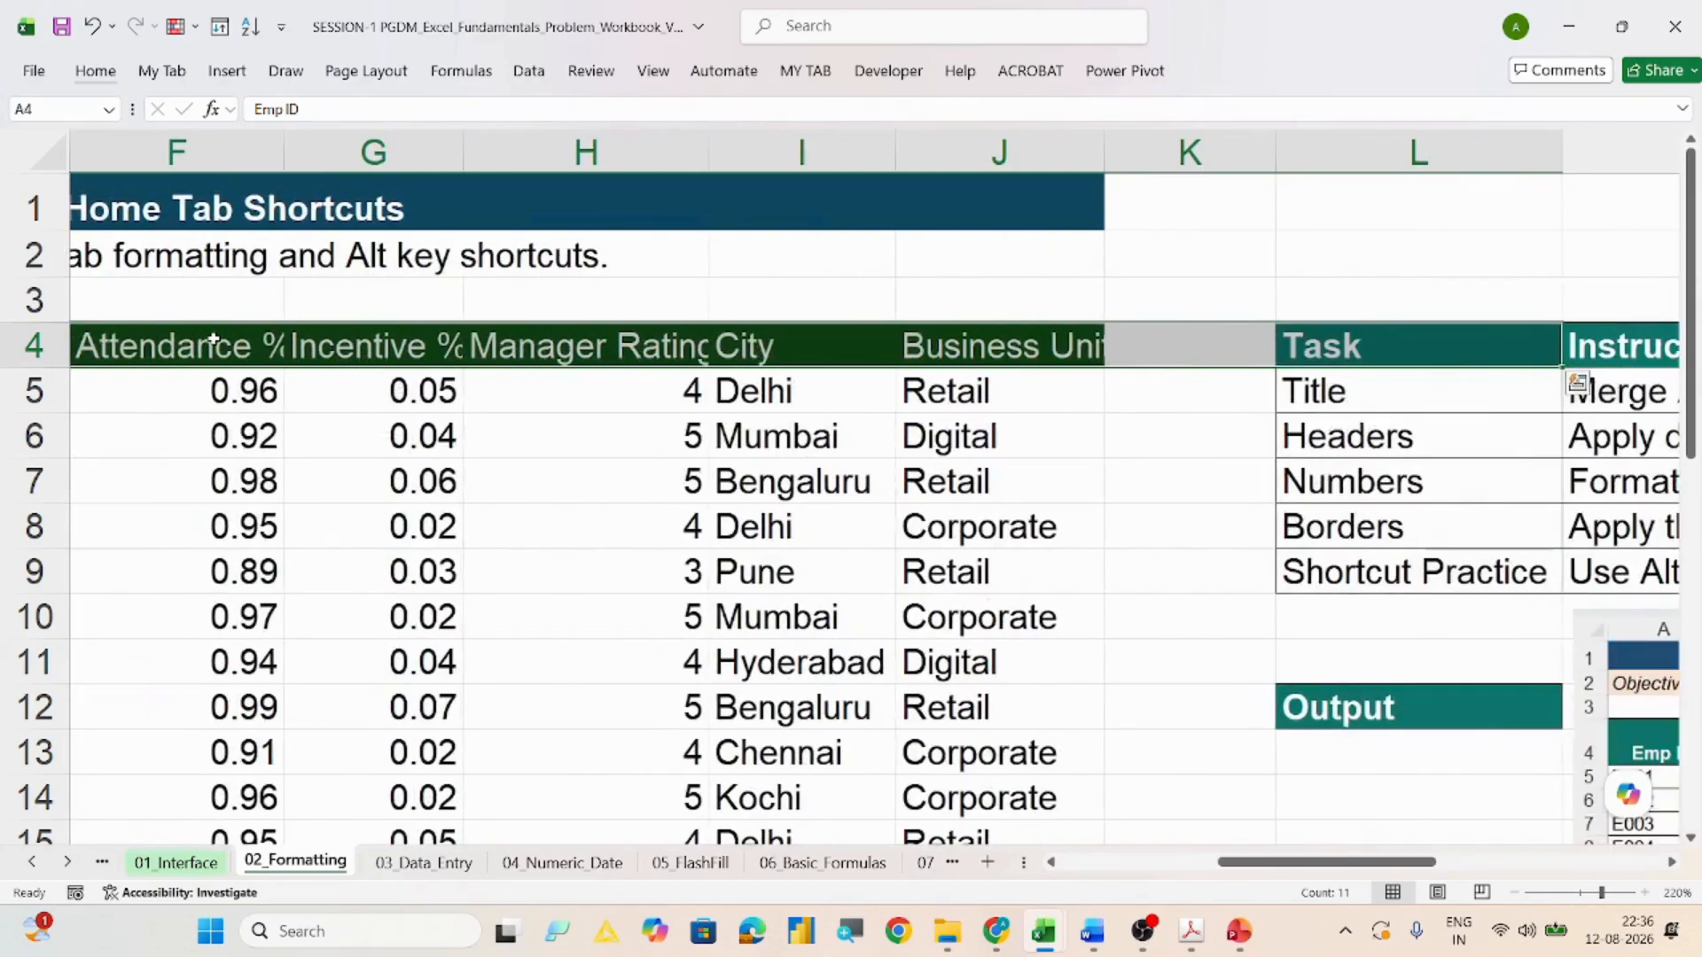
{"action": "key", "text": "ctrl+b"}
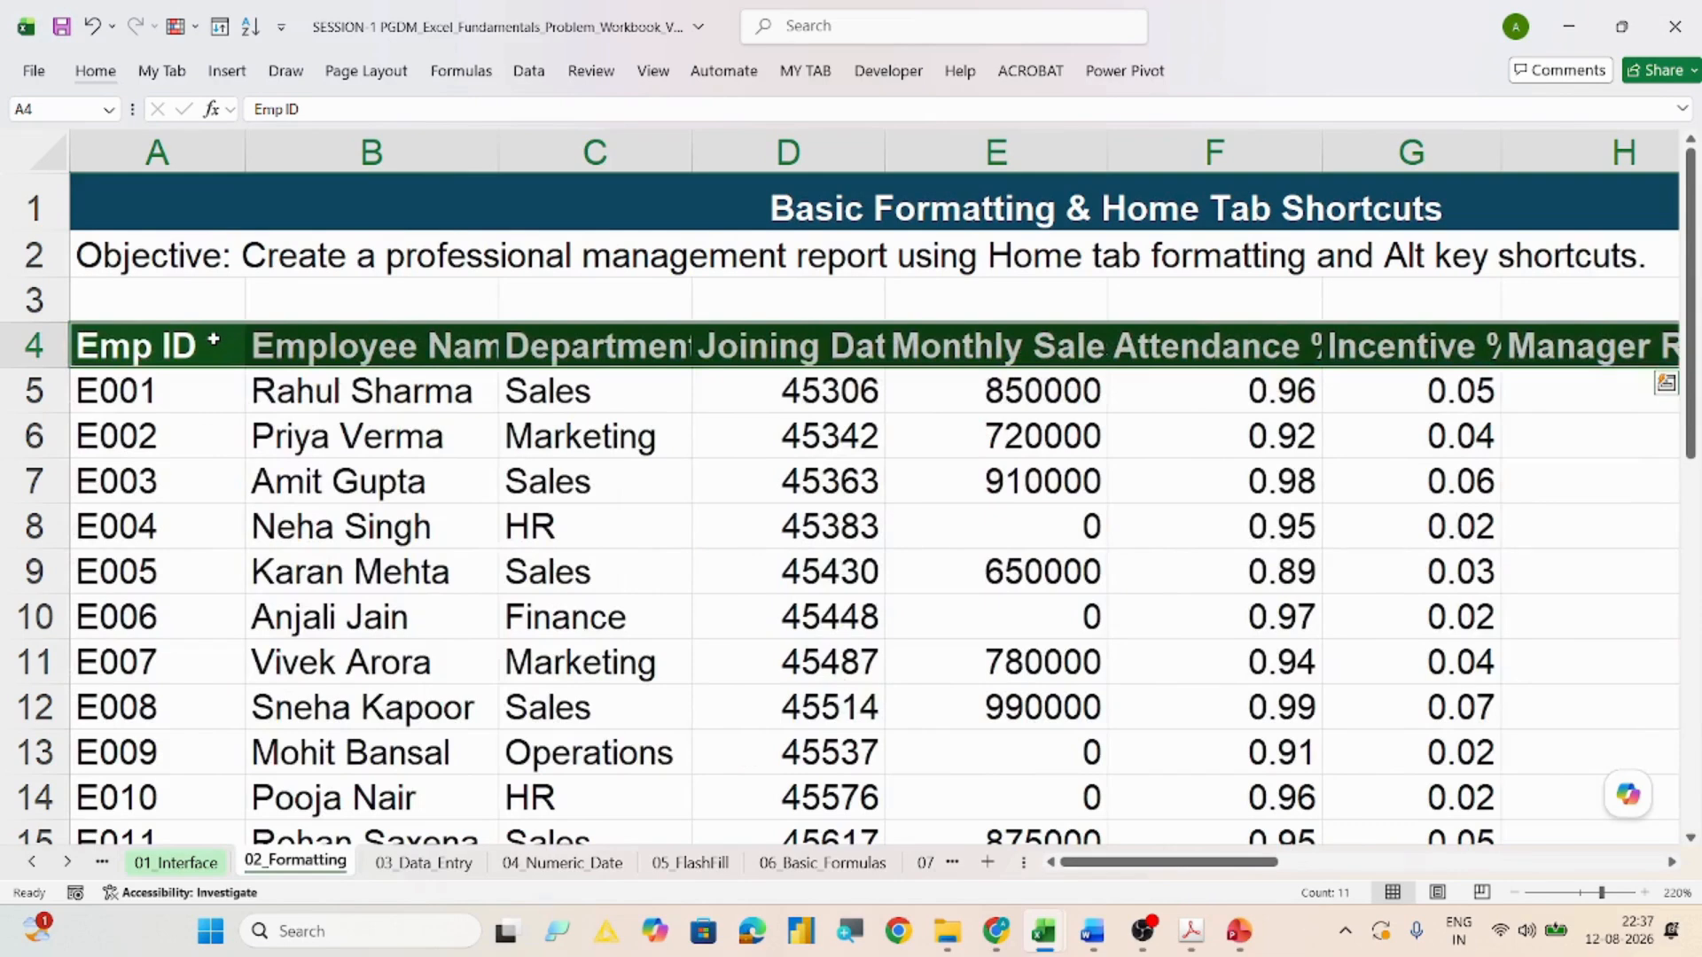
{"action": "key", "text": "alt+h"}
{"action": "key", "text": "a"}
{"action": "key", "text": "c"}
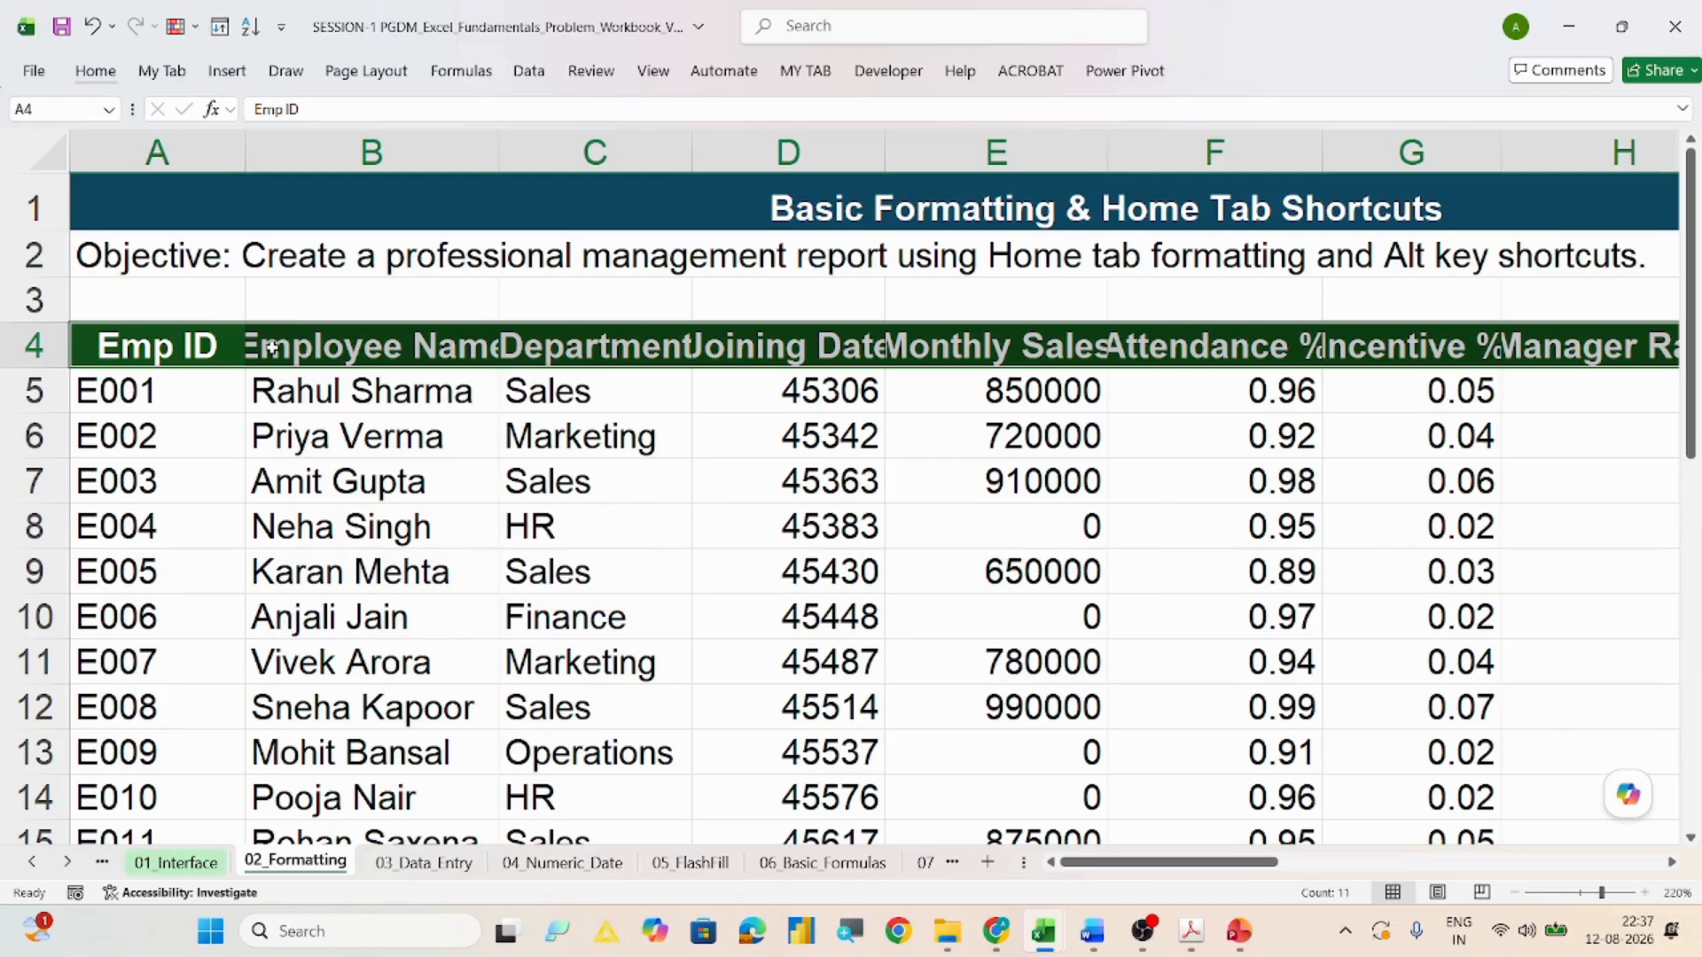
Step: AutoFit the dataset columns to the width of the headers in row 4
{"action": "key", "text": "alt"}
{"action": "key", "text": "h"}
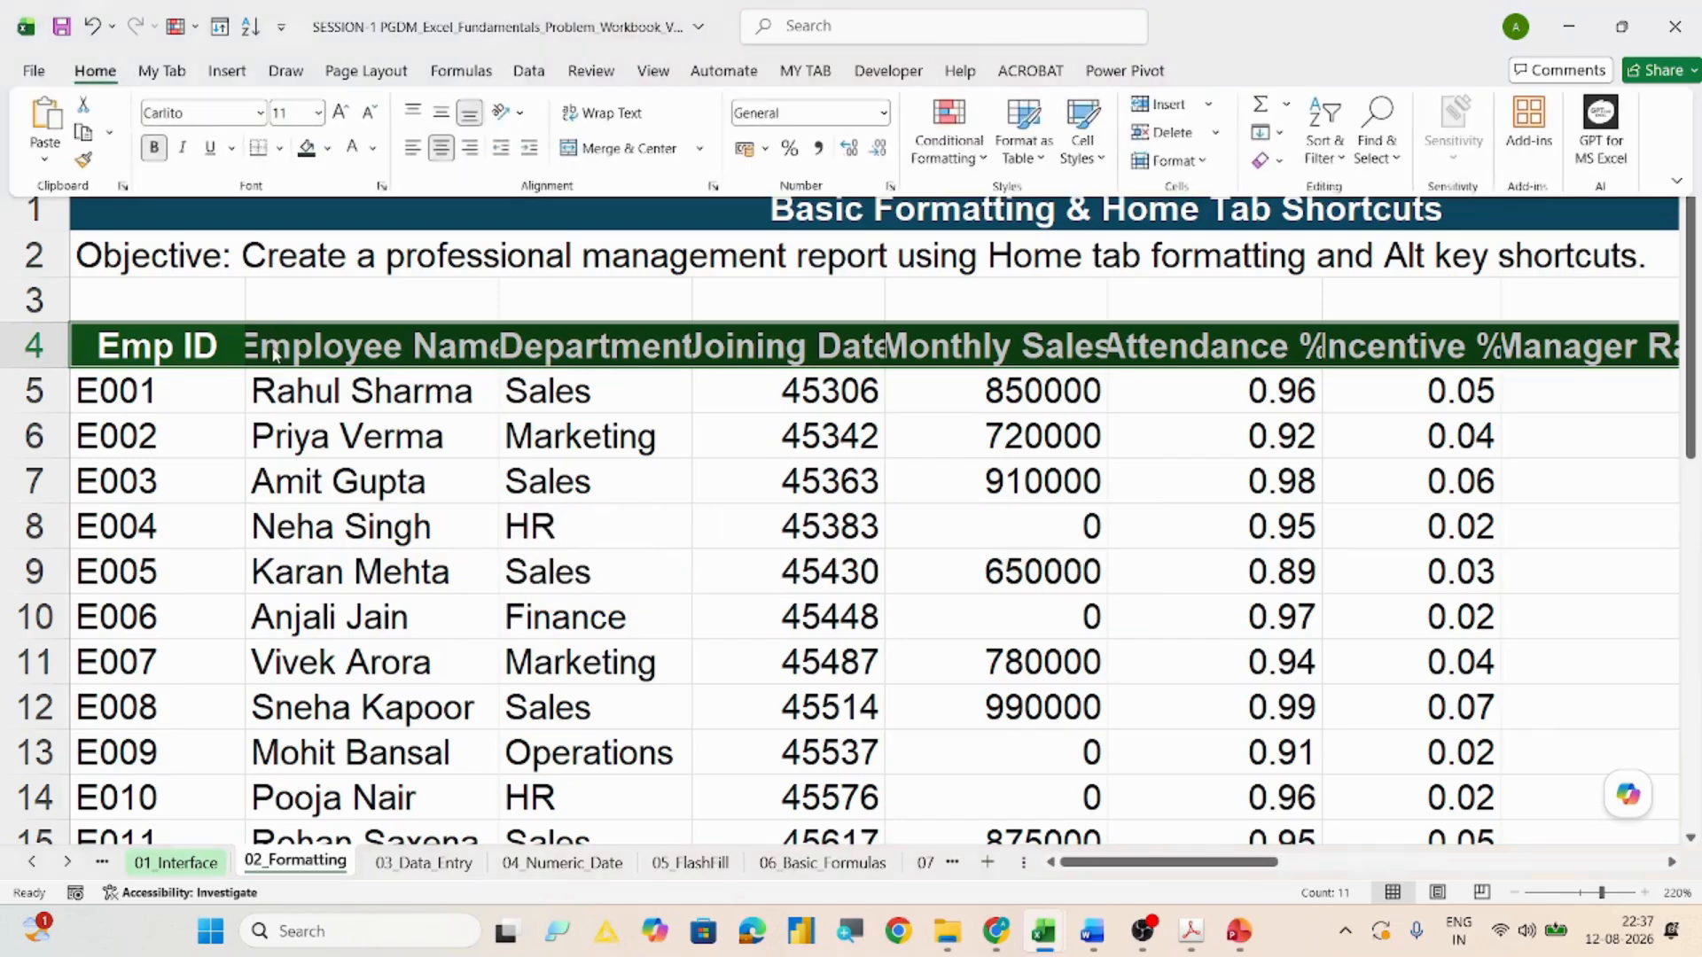
{"action": "key", "text": "o"}
{"action": "key", "text": "i"}
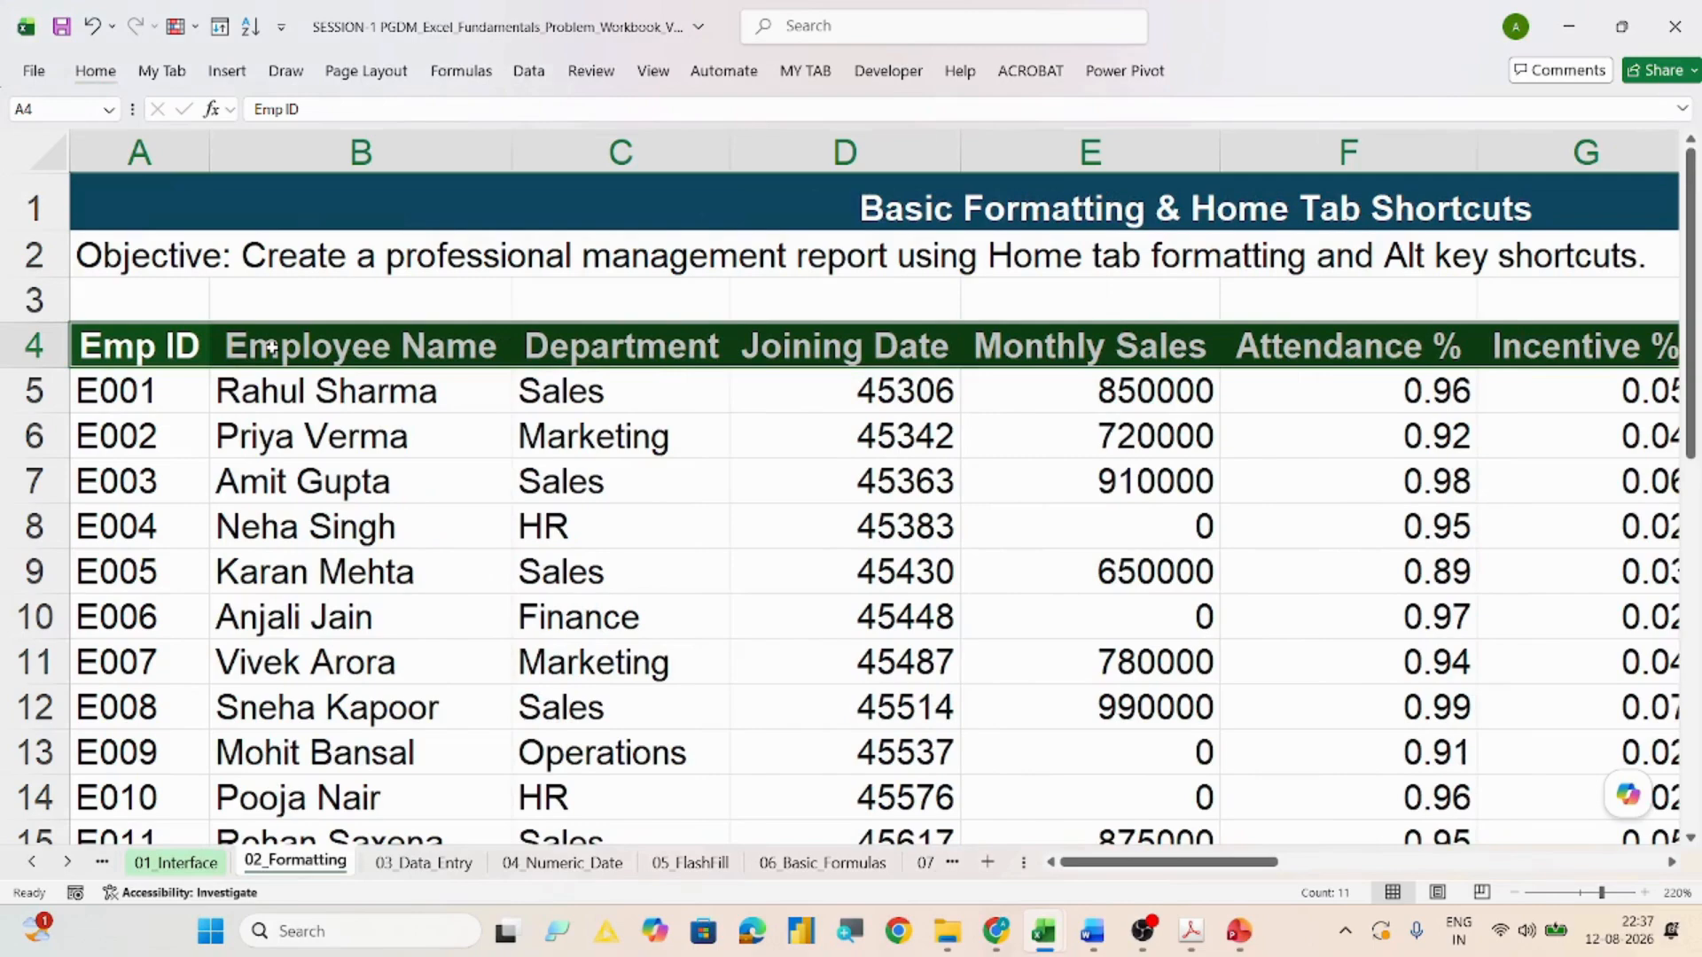
{"action": "left_click", "coordinate": [560, 406]}
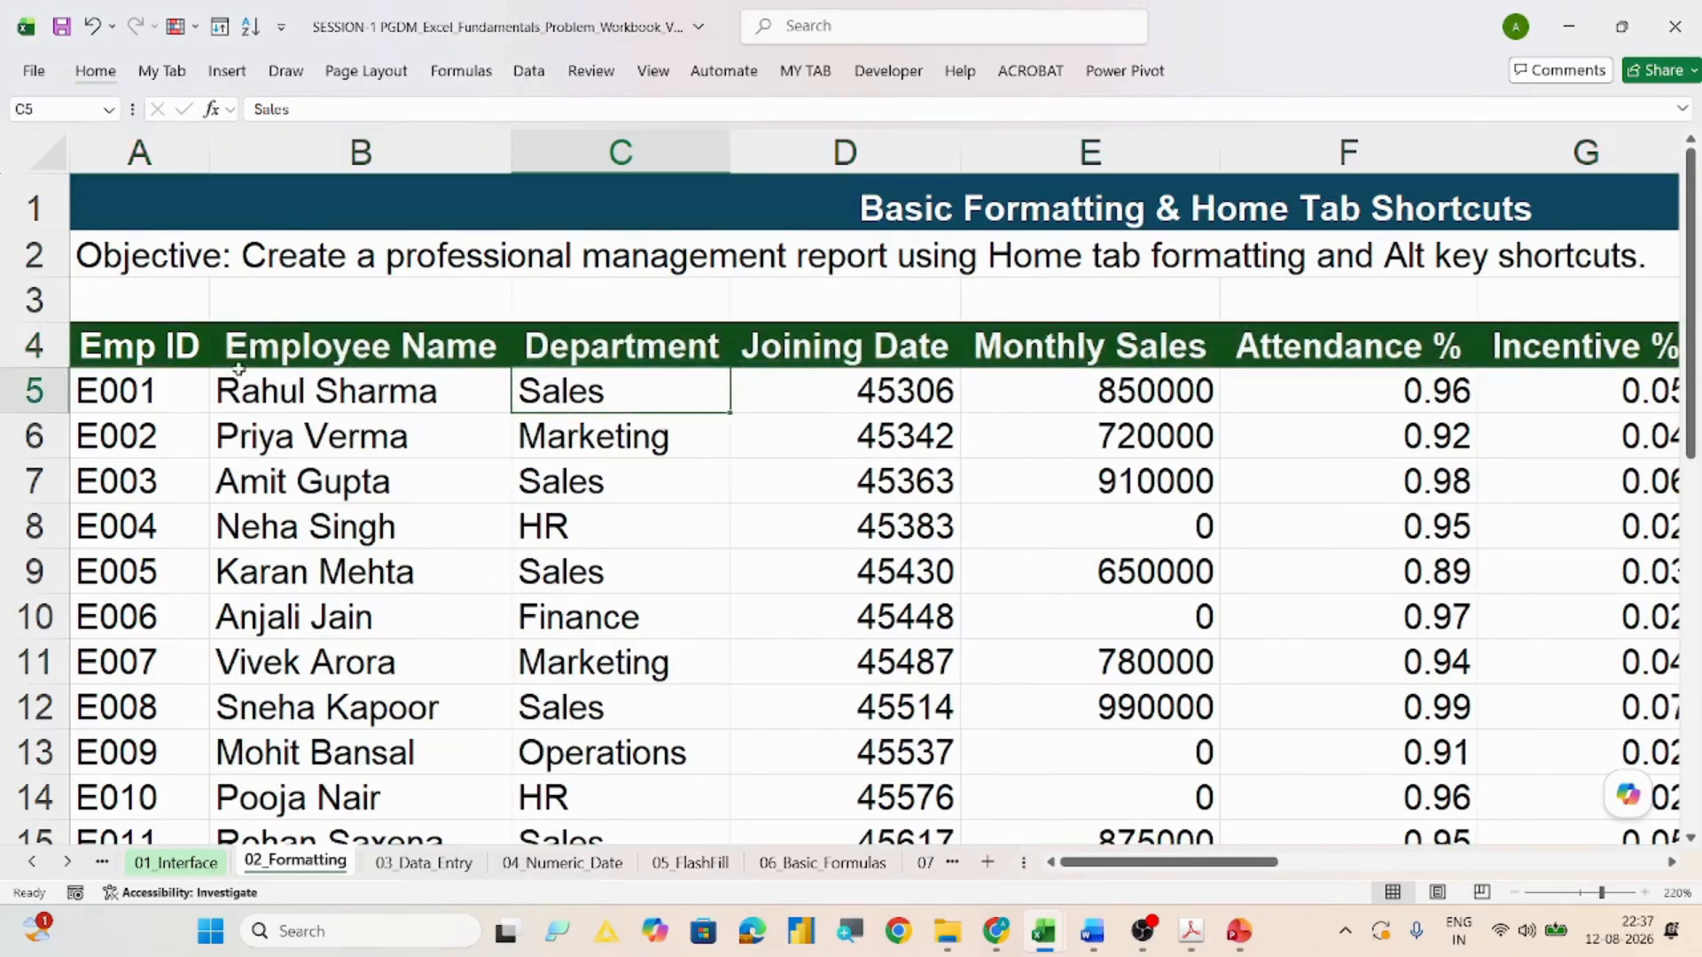
Step: Enter the shortcut note "CTRL+SHIFT+-> TO SELECT ALL HEADERS" in cell A3
{"action": "left_click_drag", "start_coordinate": [1210, 870], "coordinate": [1066, 891]}
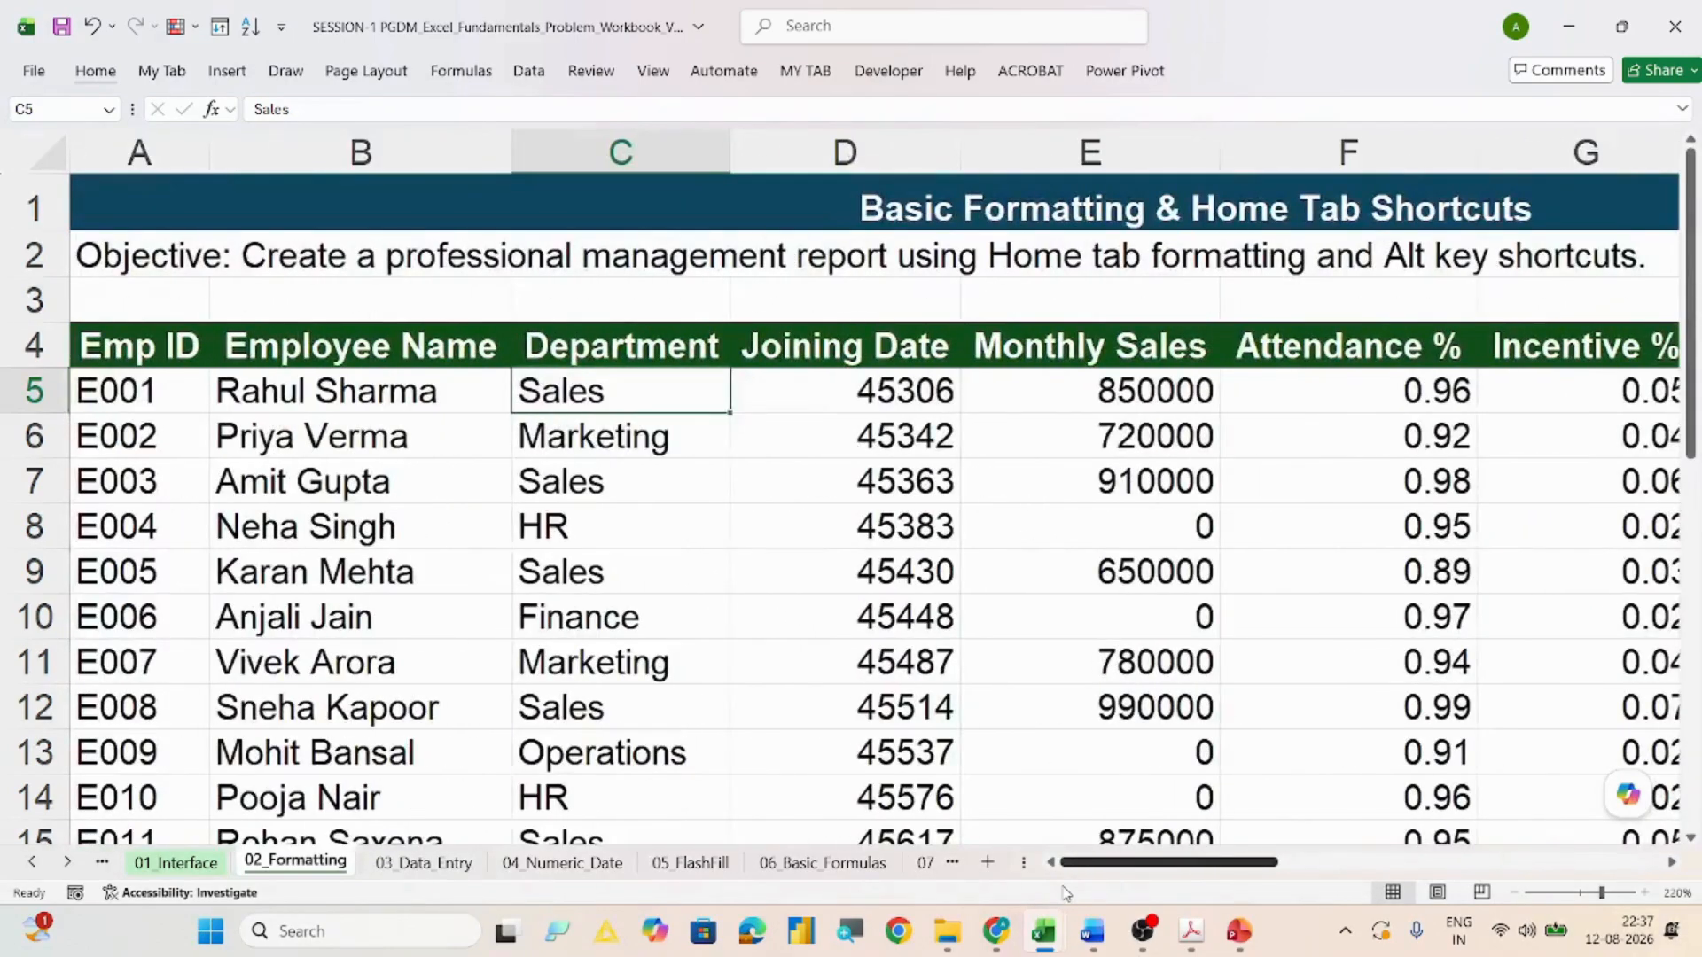
{"action": "left_click", "coordinate": [130, 308]}
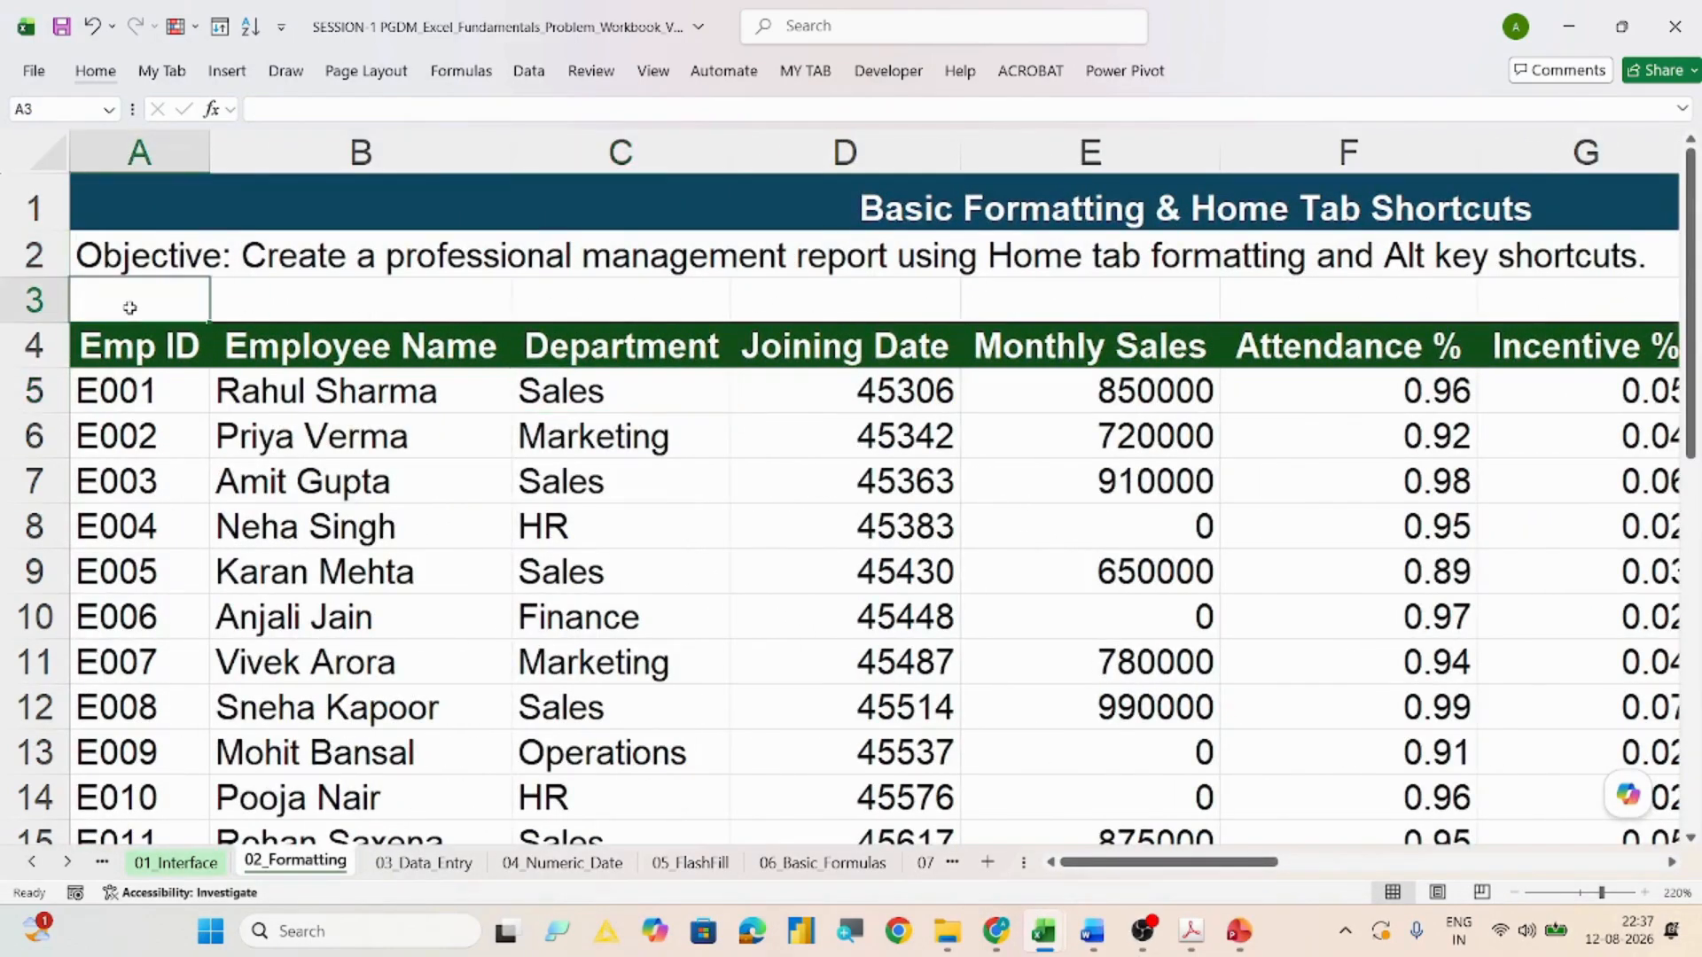
{"action": "type", "text": "CTRL"}
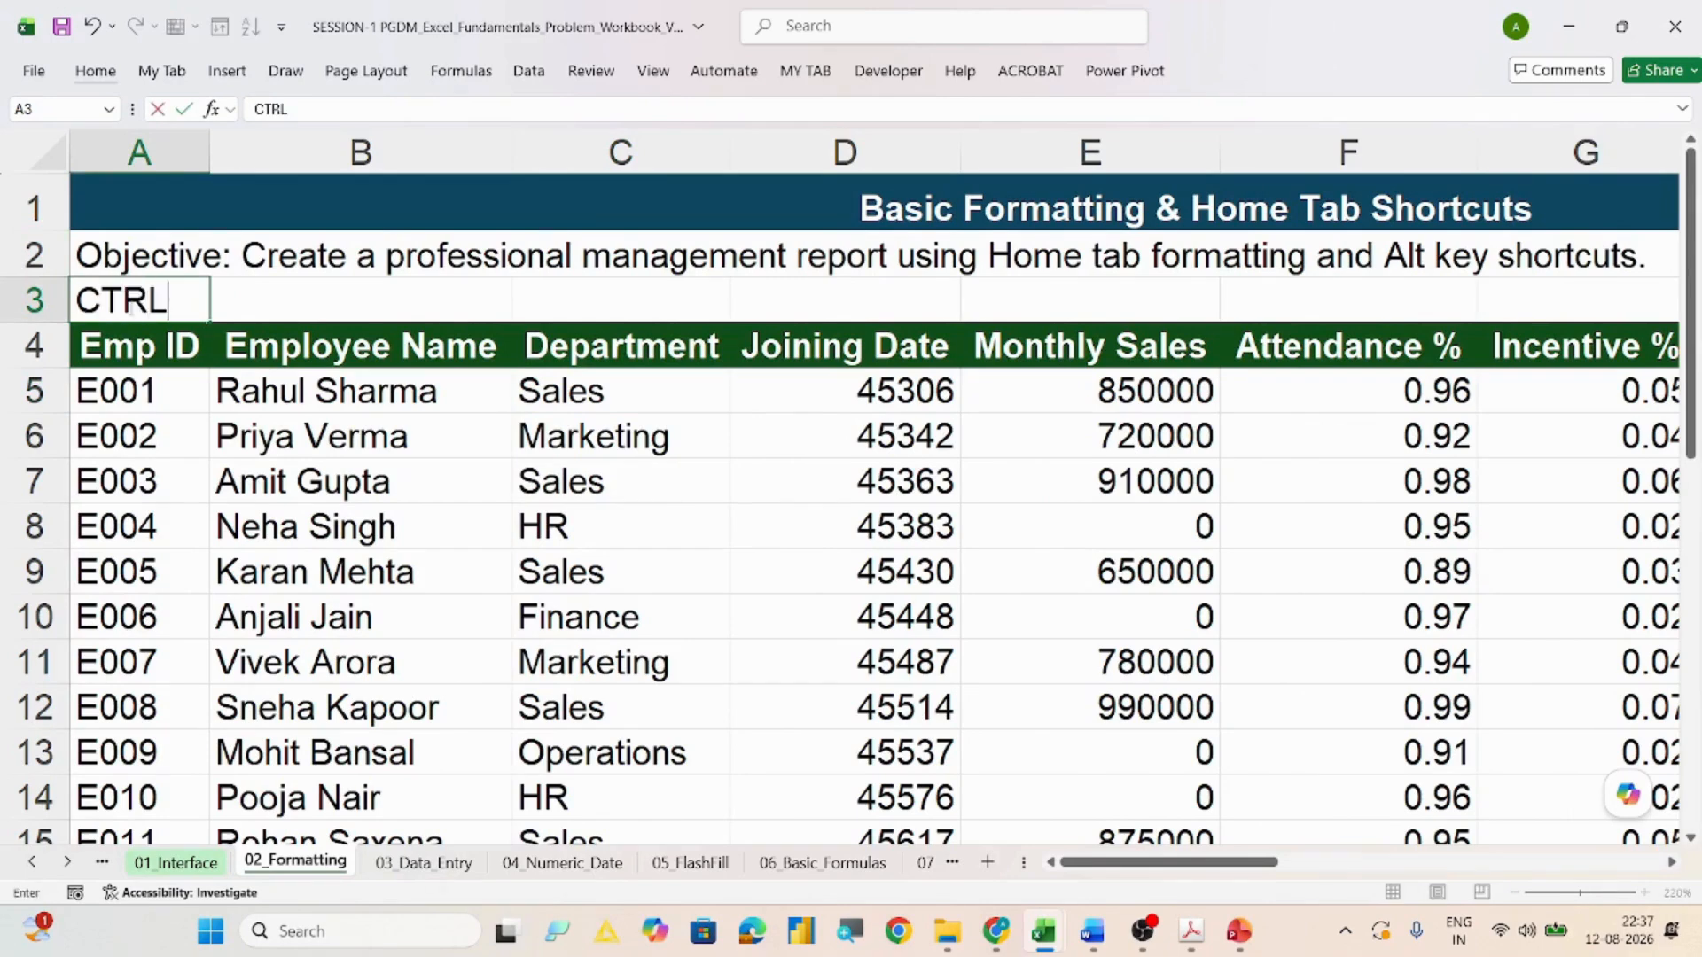
{"action": "type", "text": "+SHIF"}
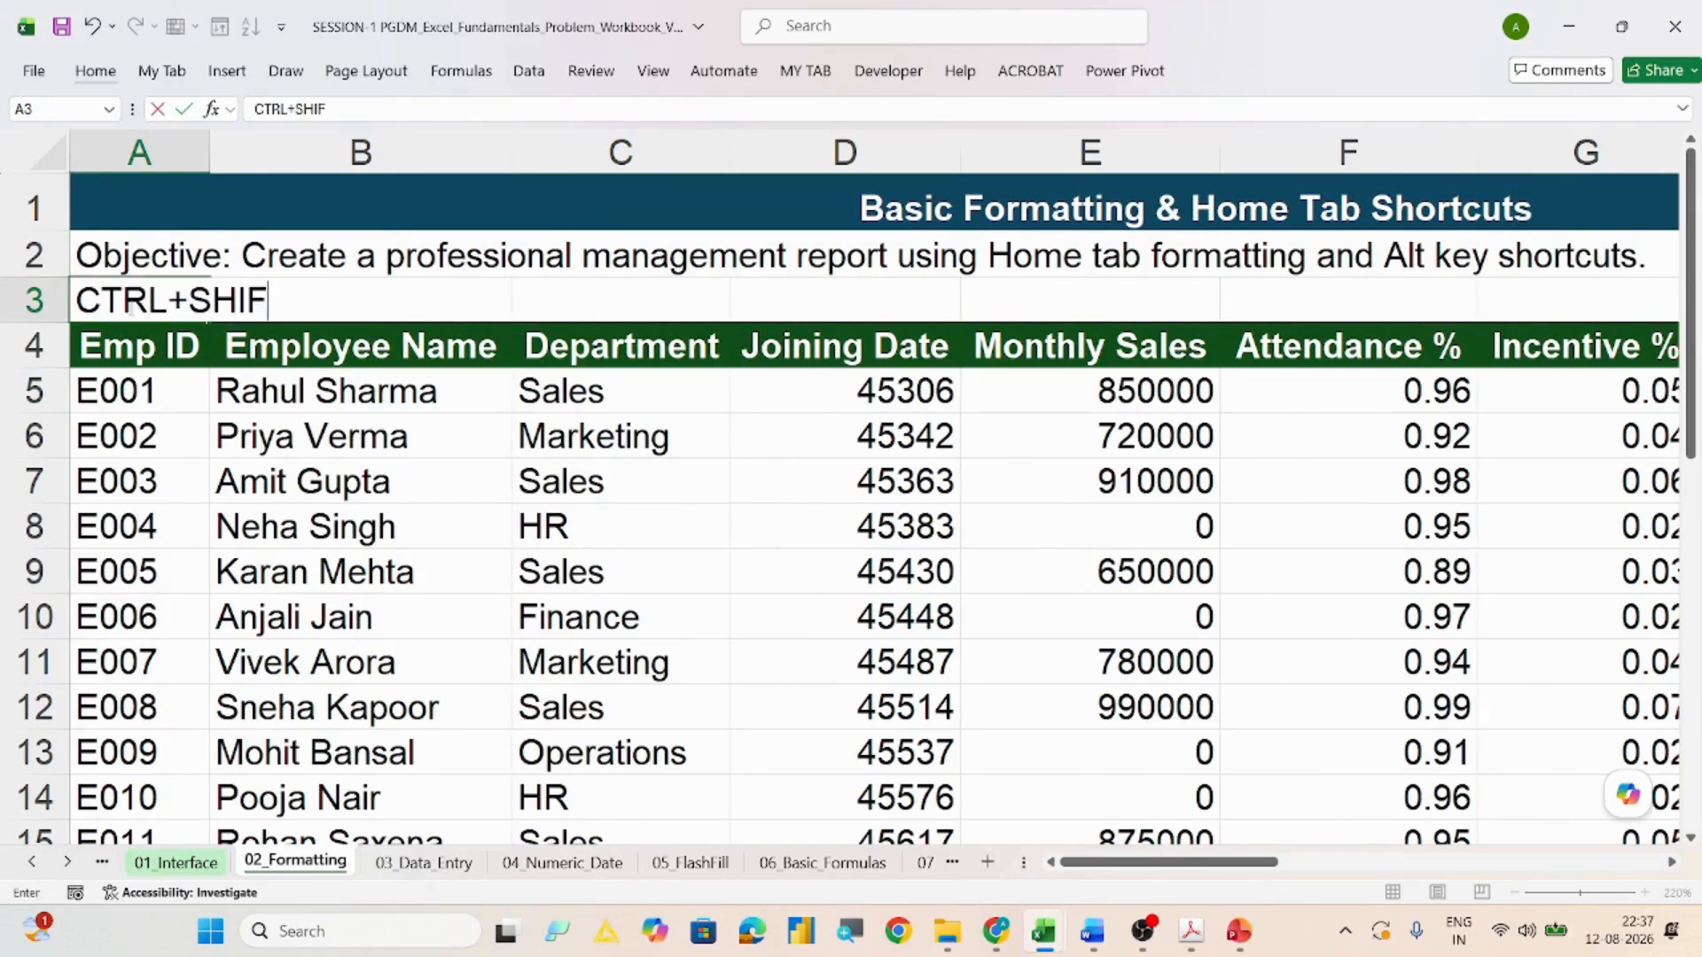
{"action": "type", "text": "T+-> TO SEL"}
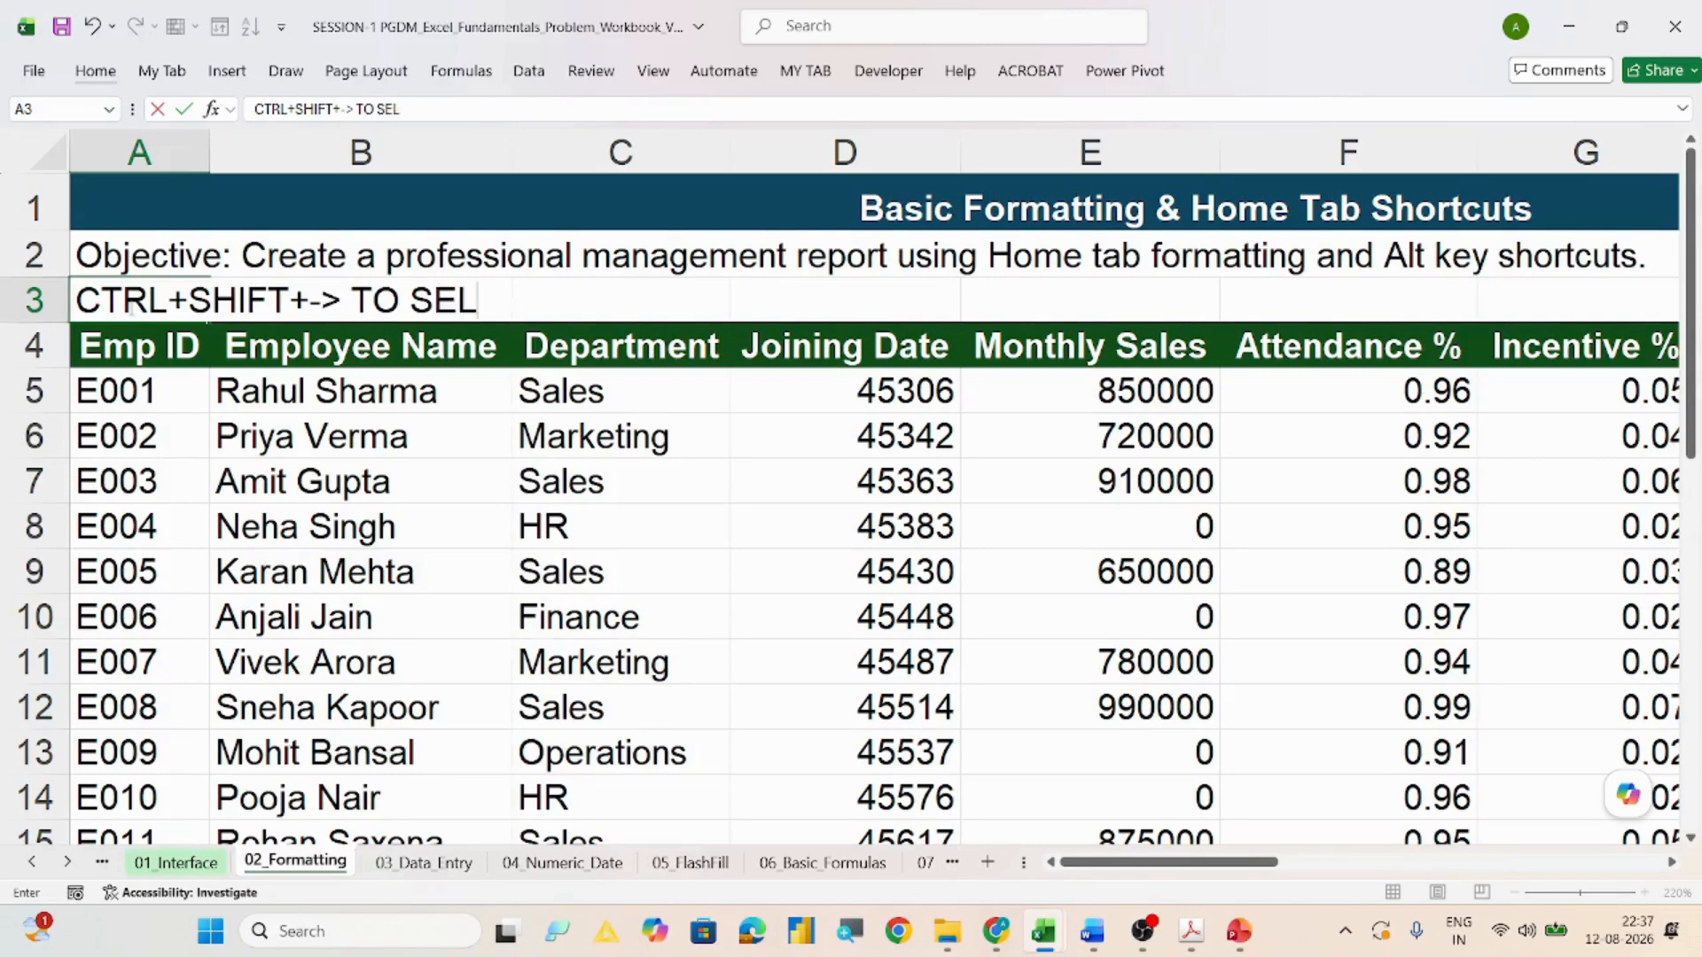
{"action": "type", "text": "ECT ALL HE"}
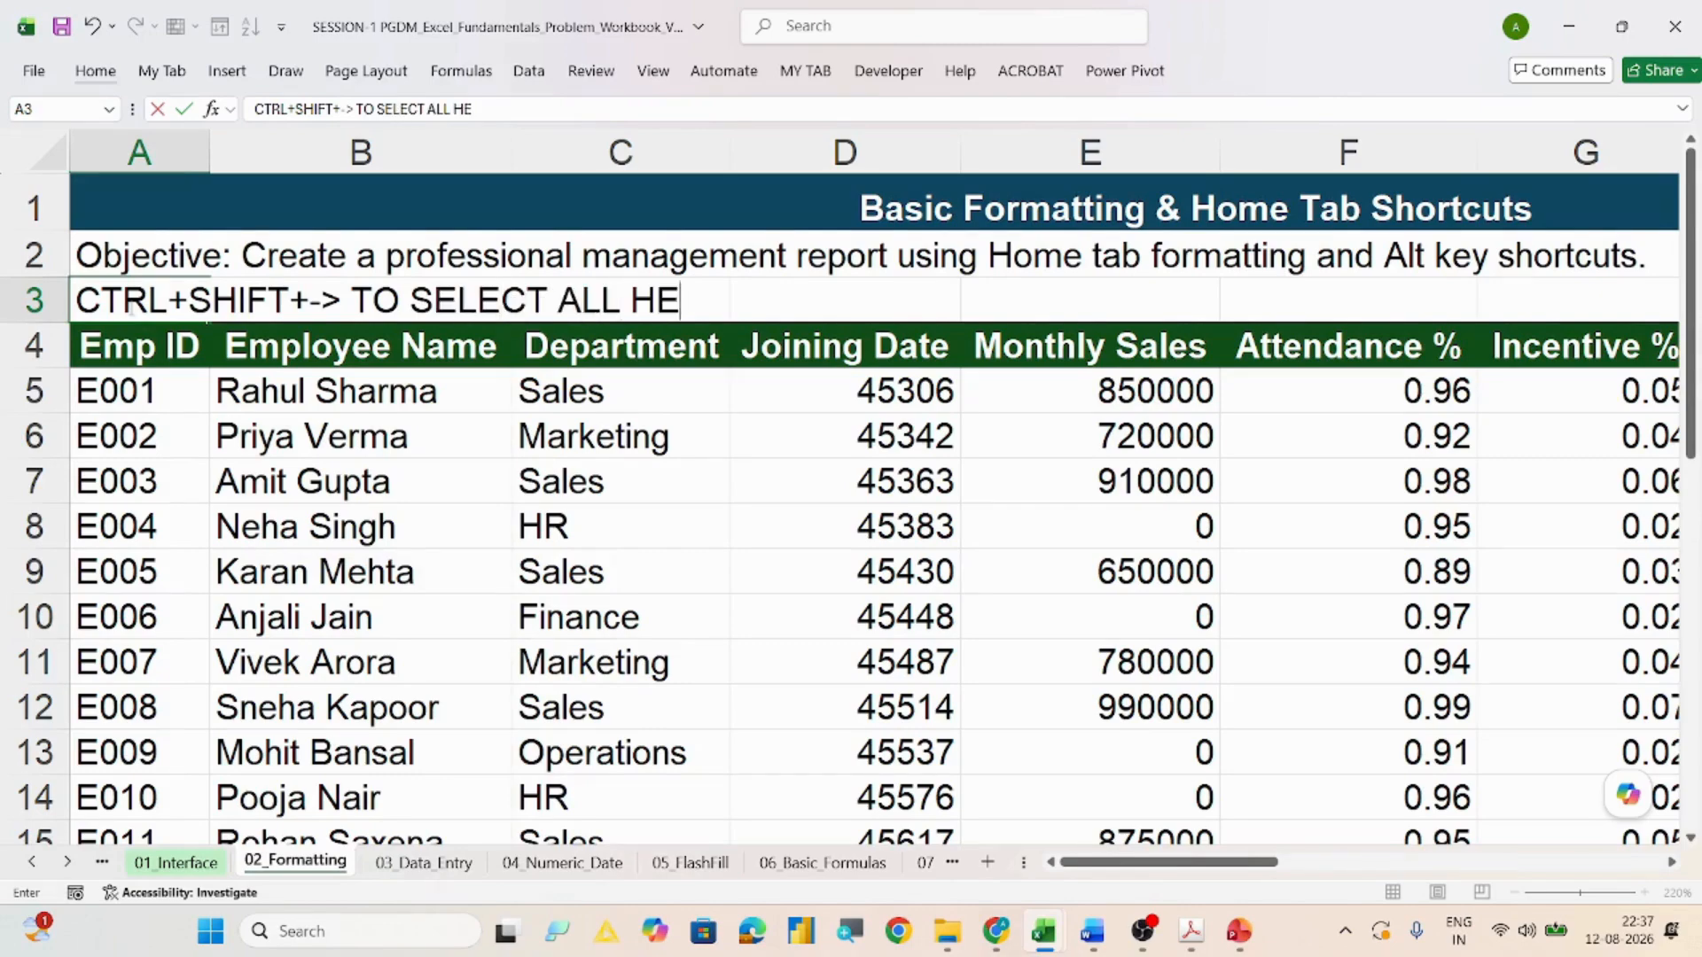
{"action": "type", "text": "ADERS"}
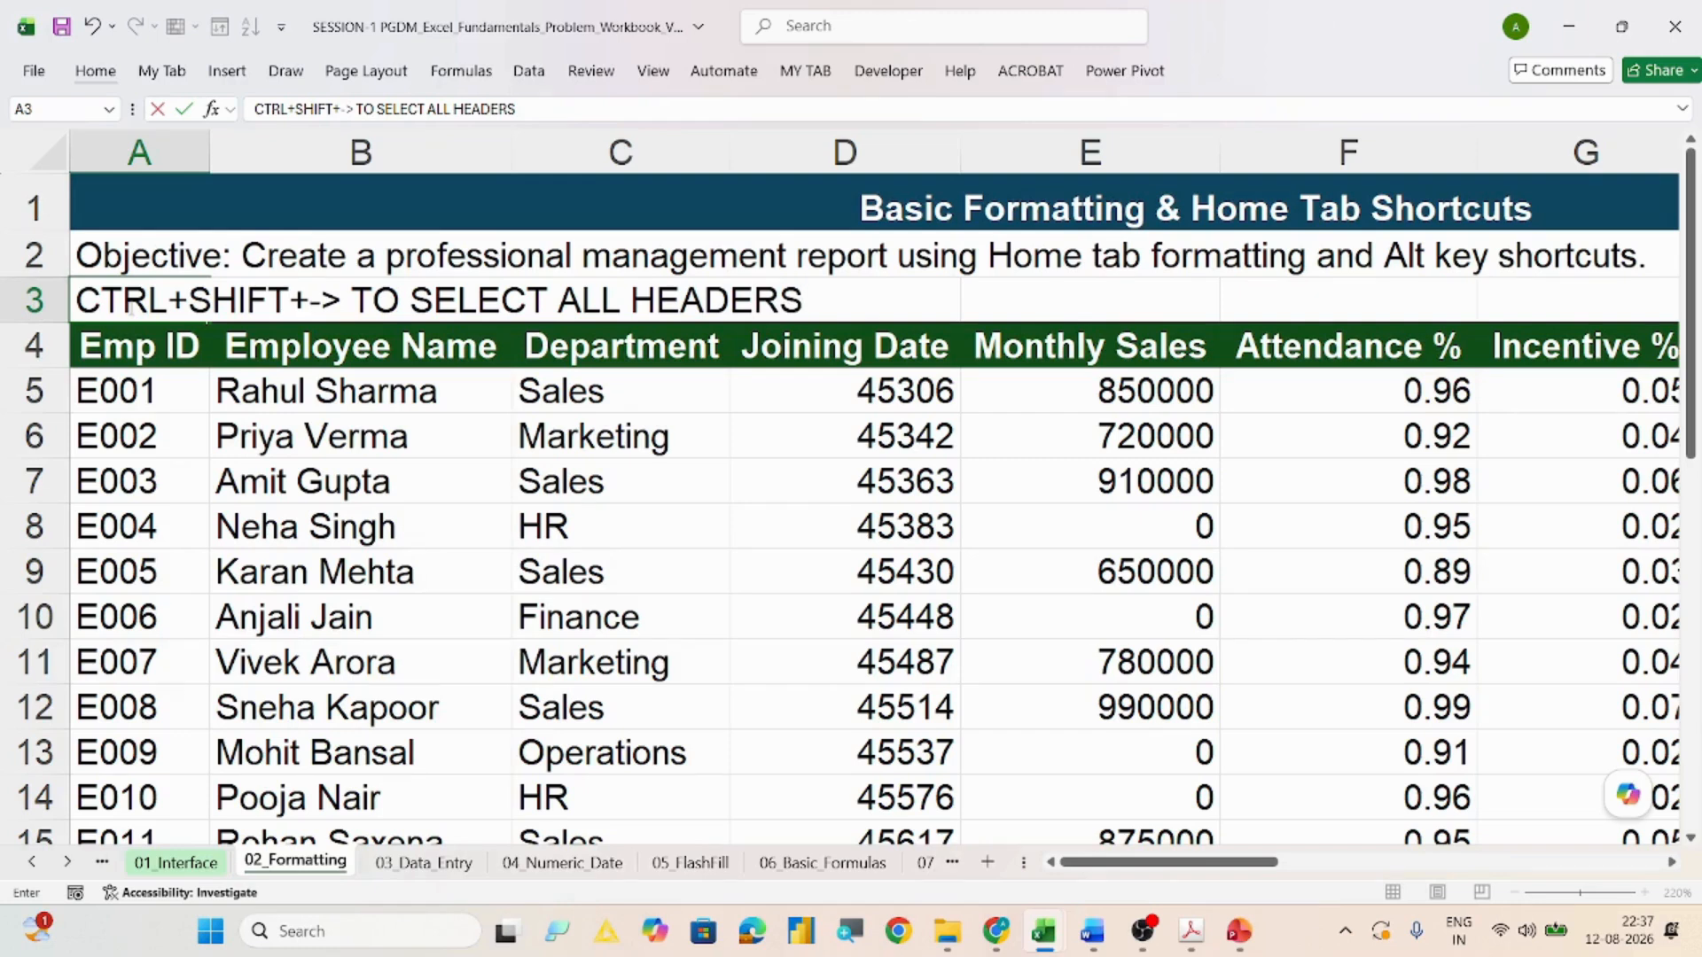
Step: Color the whole header-selection note in A3 dark red
{"action": "left_click_drag", "start_coordinate": [833, 301], "coordinate": [74, 302]}
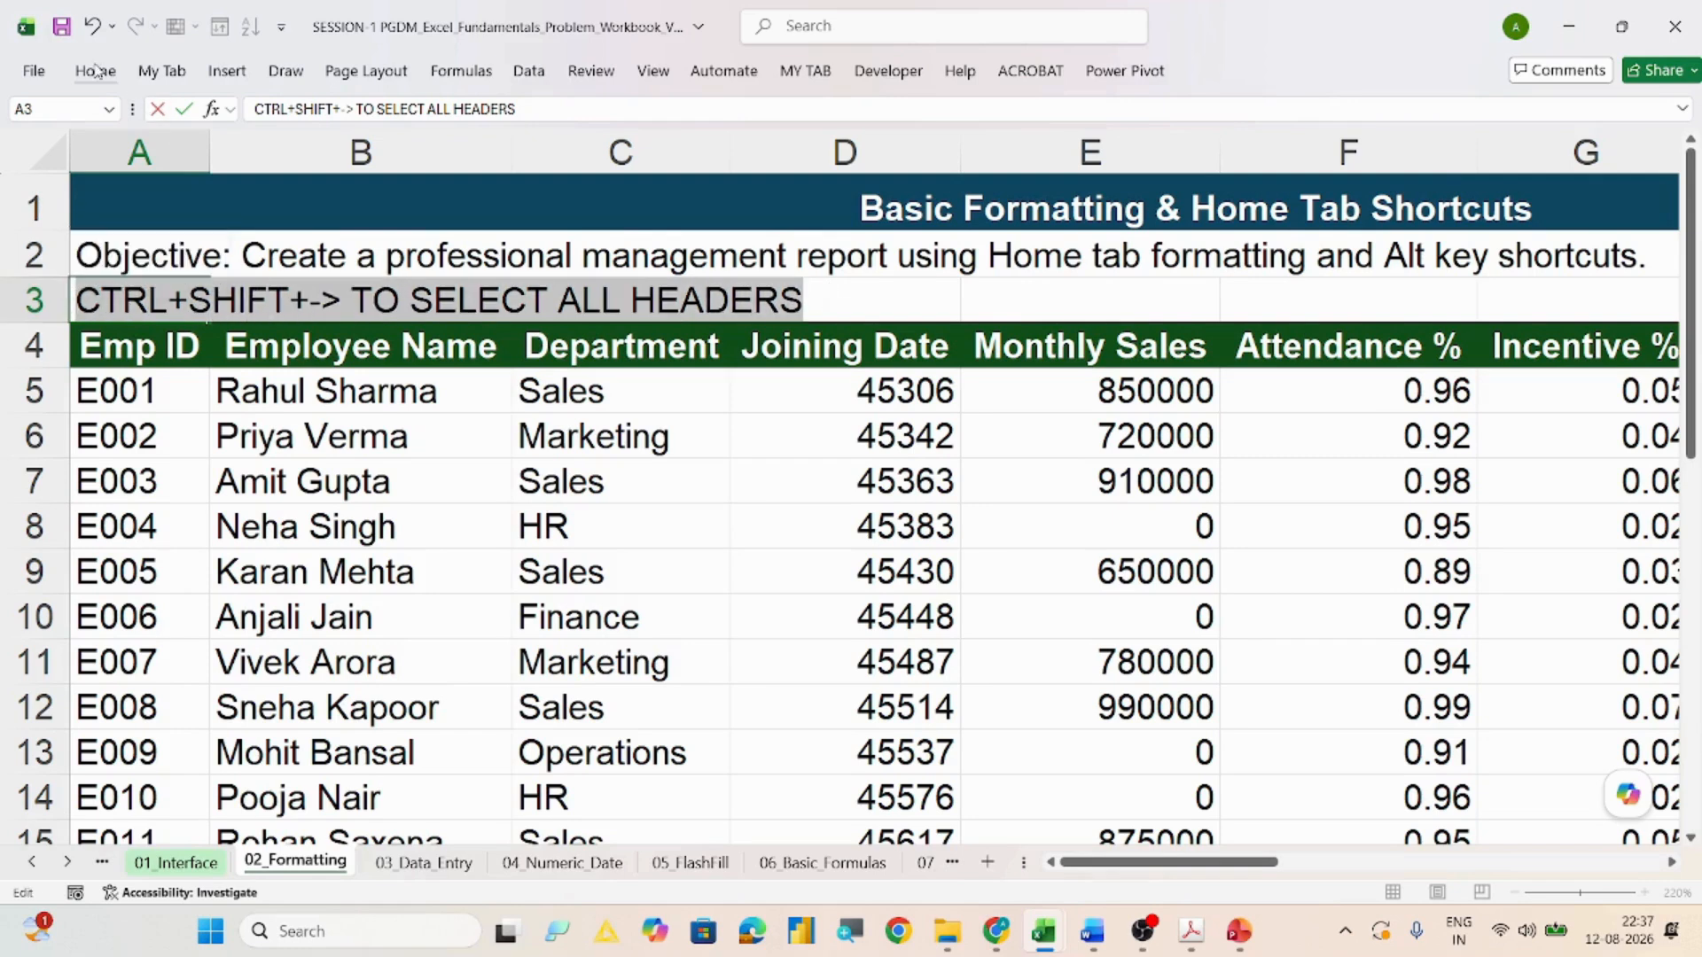
{"action": "left_click", "coordinate": [94, 71]}
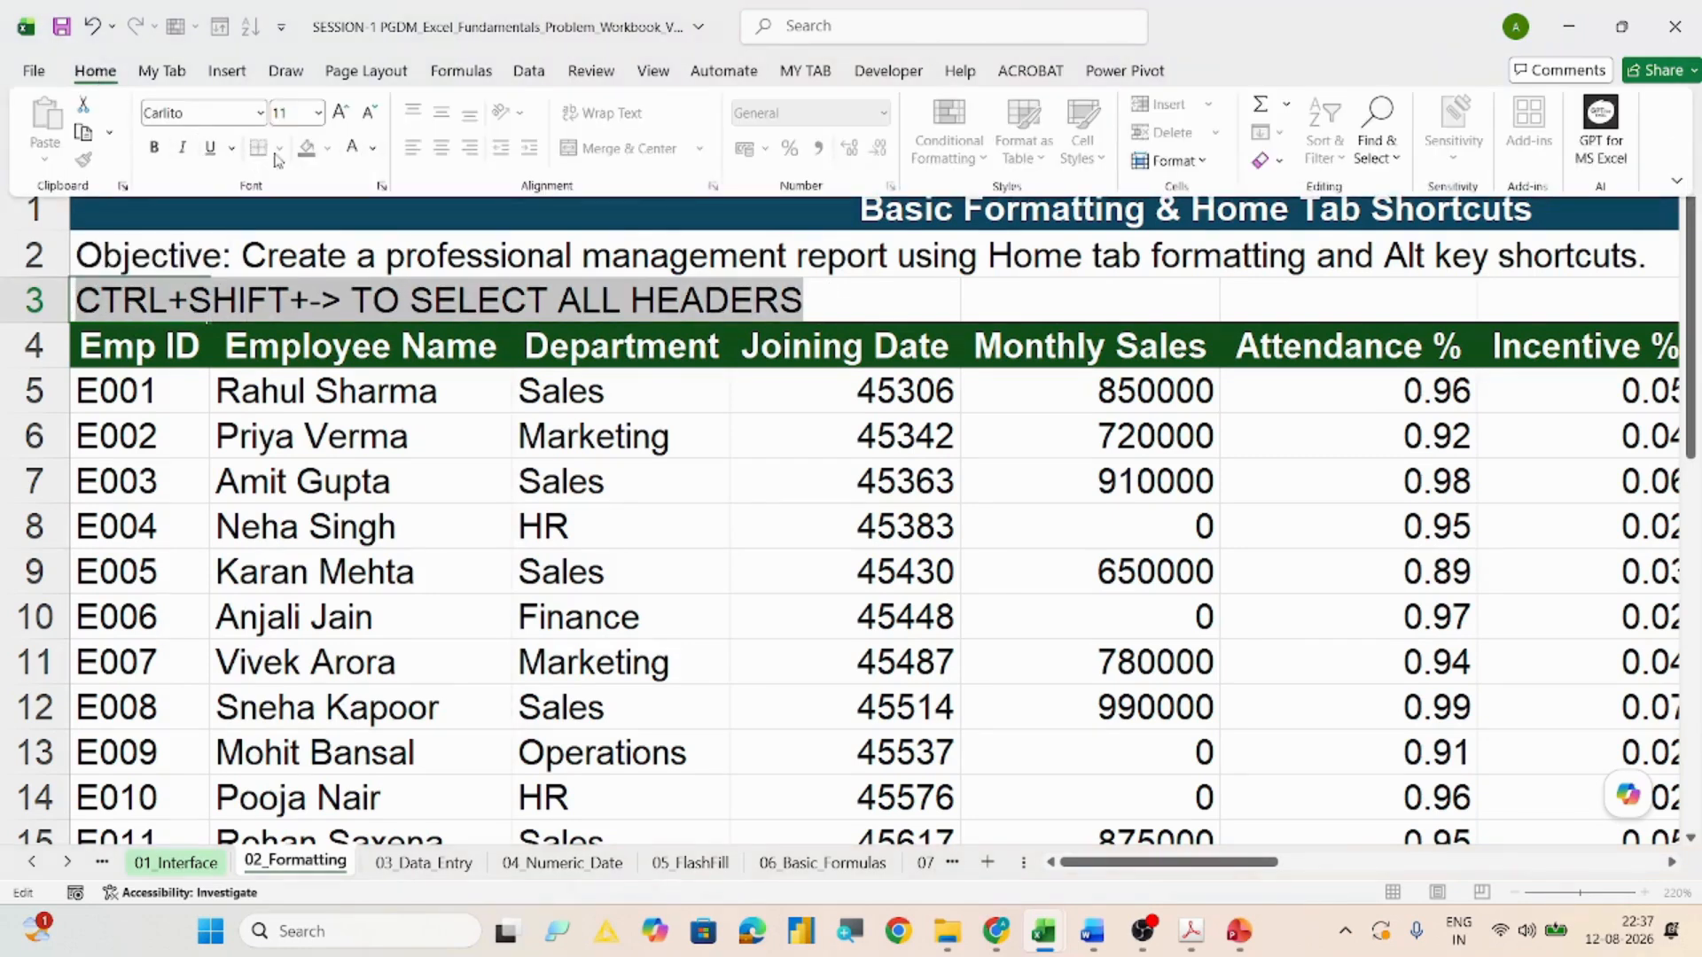
{"action": "left_click", "coordinate": [373, 148]}
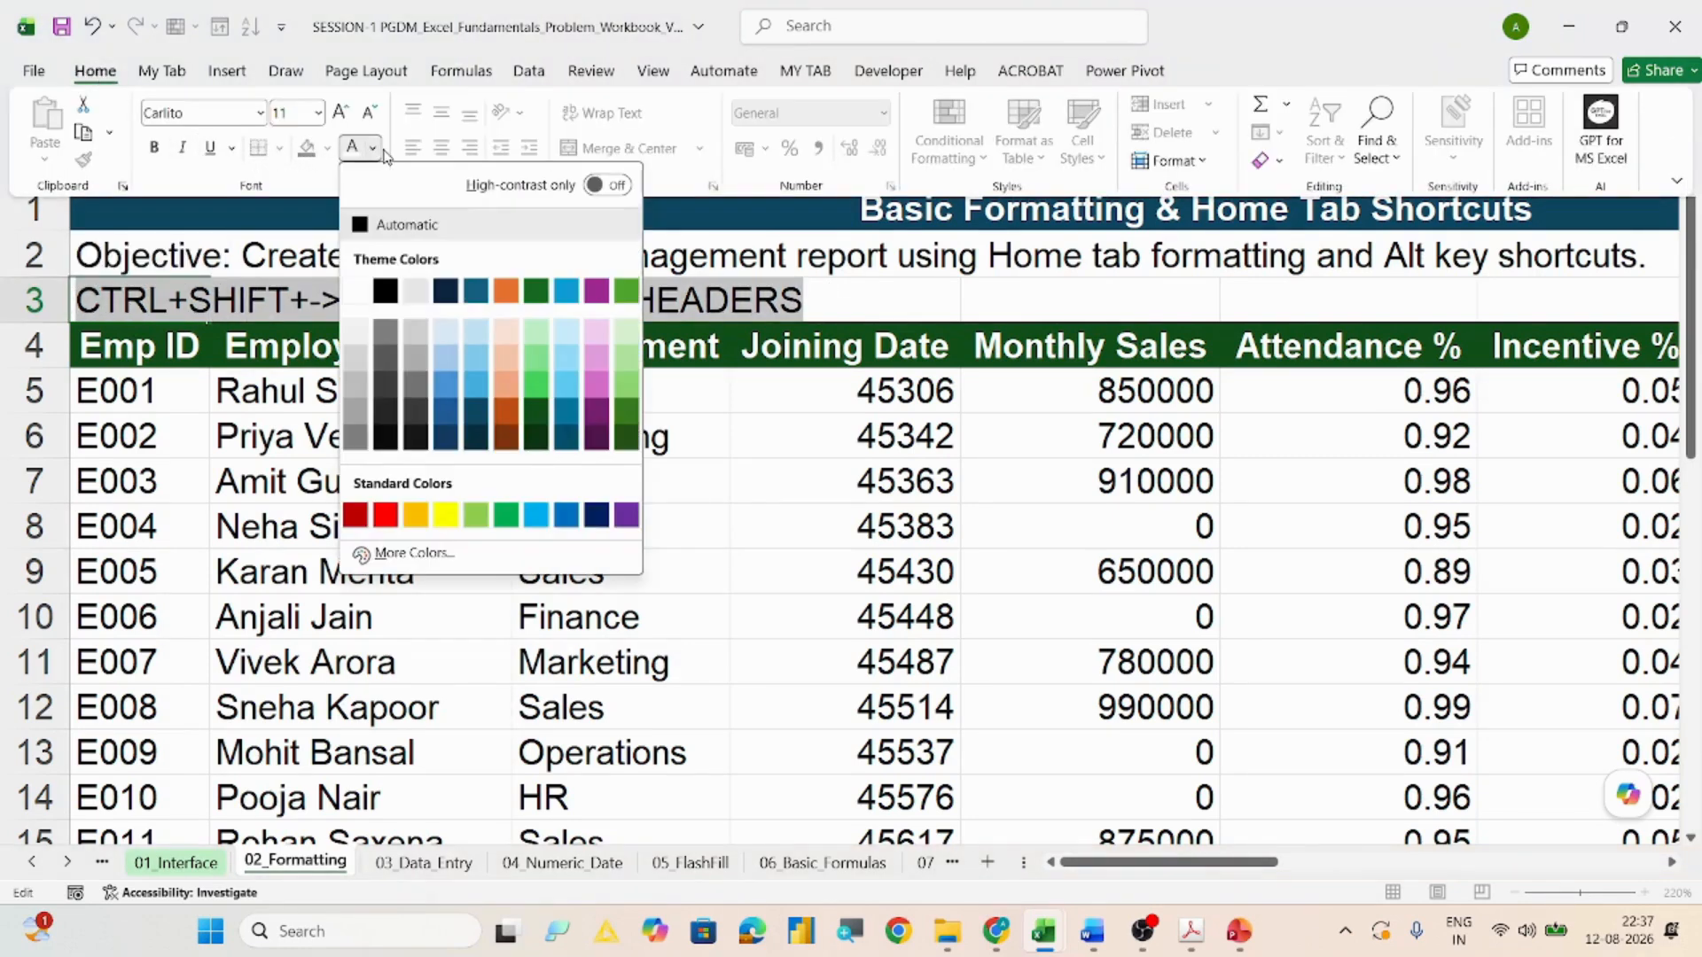
{"action": "left_click", "coordinate": [351, 518]}
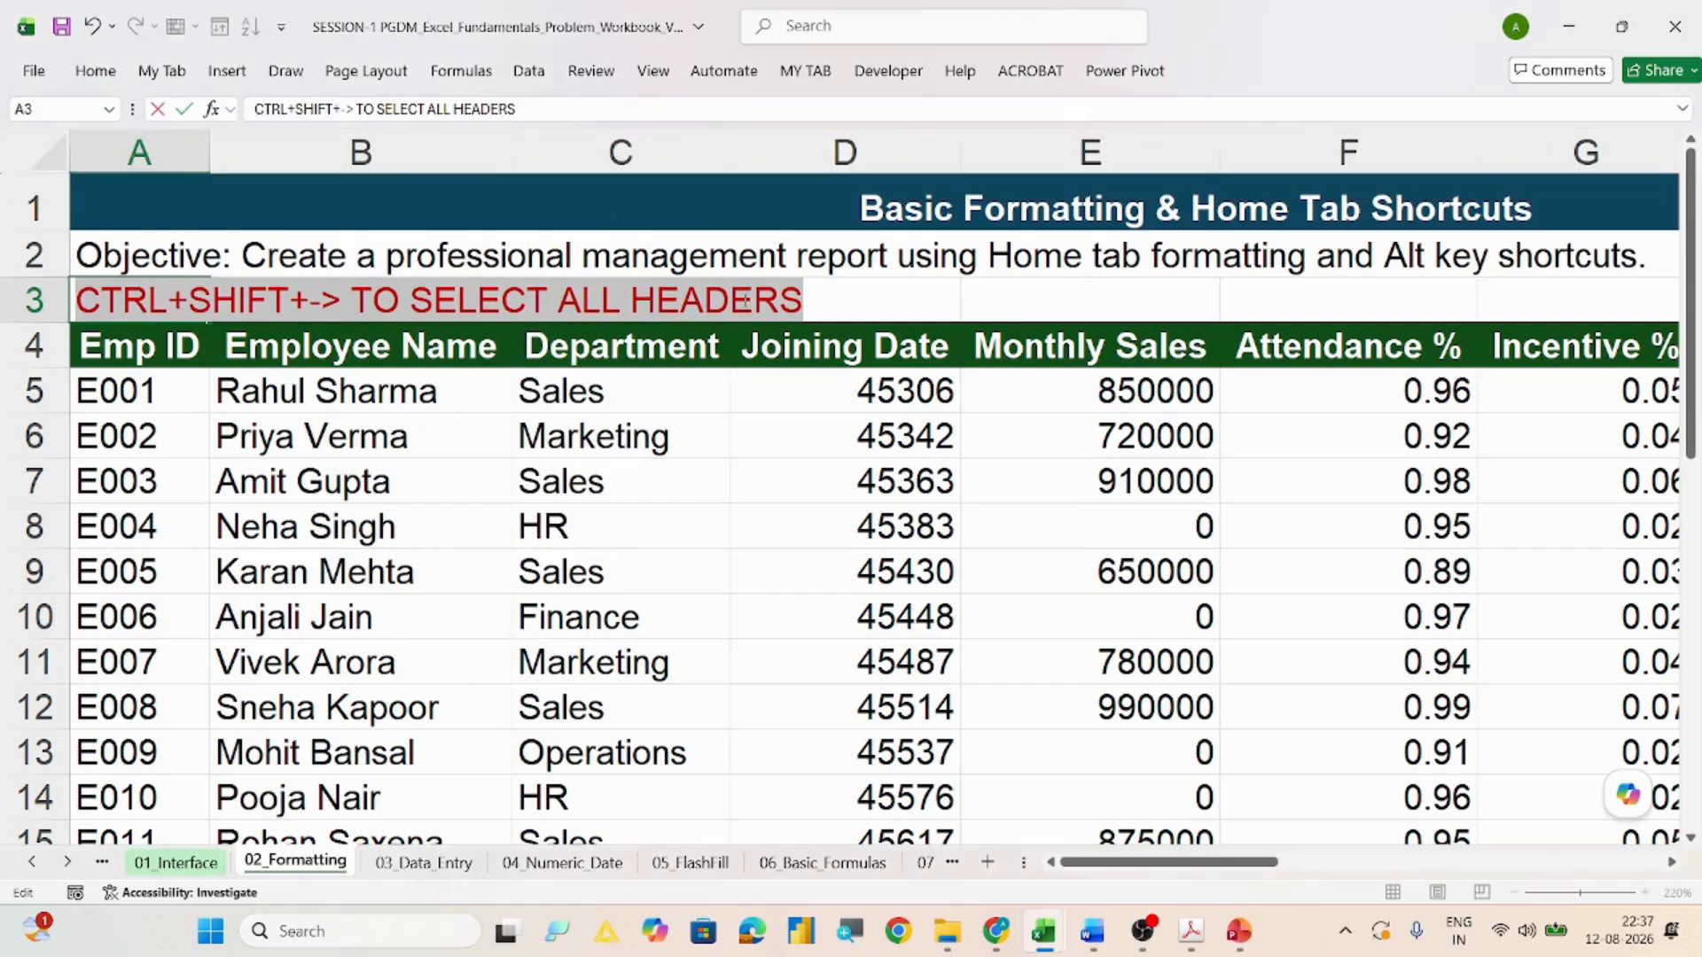
Step: Erase the entire header-selection note from cell A3, keeping the cell open for editing
{"action": "left_click", "coordinate": [800, 301]}
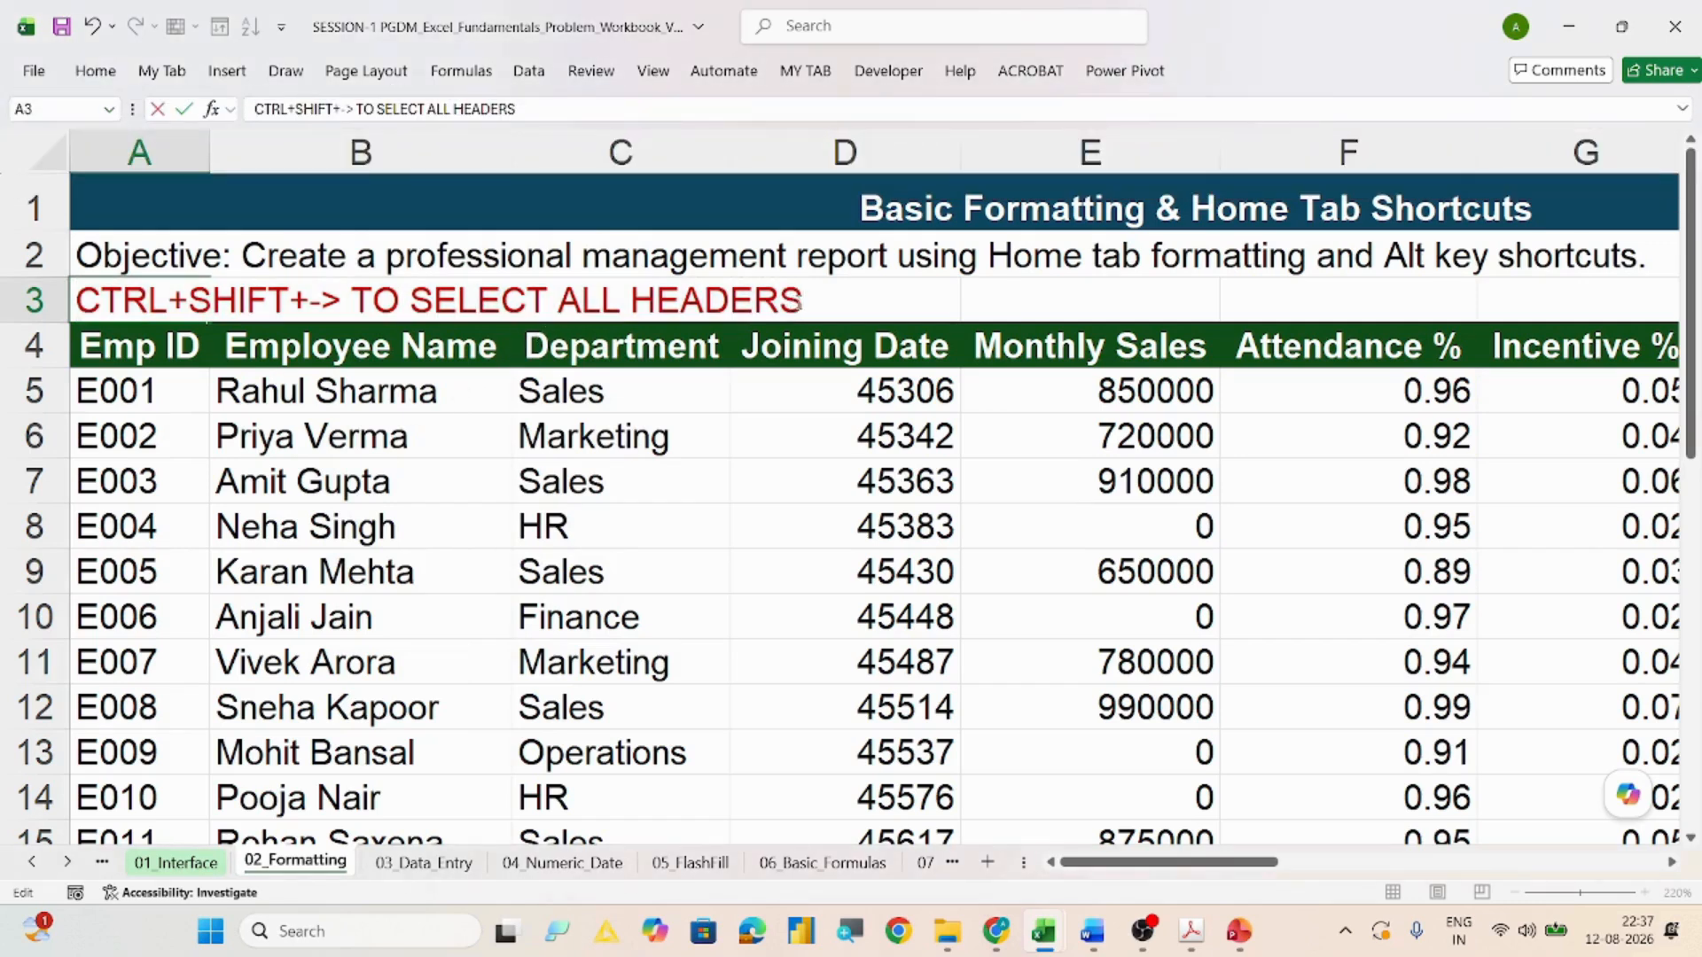
{"action": "key", "text": "BackSpace"}
{"action": "key", "text": "BackSpace"}
{"action": "key", "text": "BackSpace"}
{"action": "key", "text": "BackSpace"}
{"action": "key", "text": "BackSpace"}
{"action": "key", "text": "BackSpace"}
{"action": "key", "text": "BackSpace"}
{"action": "key", "text": "BackSpace"}
{"action": "key", "text": "BackSpace"}
{"action": "key", "text": "BackSpace"}
{"action": "key", "text": "BackSpace"}
{"action": "key", "text": "BackSpace"}
{"action": "key", "text": "BackSpace"}
{"action": "key", "text": "BackSpace"}
{"action": "key", "text": "BackSpace"}
{"action": "key", "text": "BackSpace"}
{"action": "key", "text": "BackSpace"}
{"action": "key", "text": "BackSpace"}
{"action": "key", "text": "BackSpace"}
{"action": "key", "text": "BackSpace"}
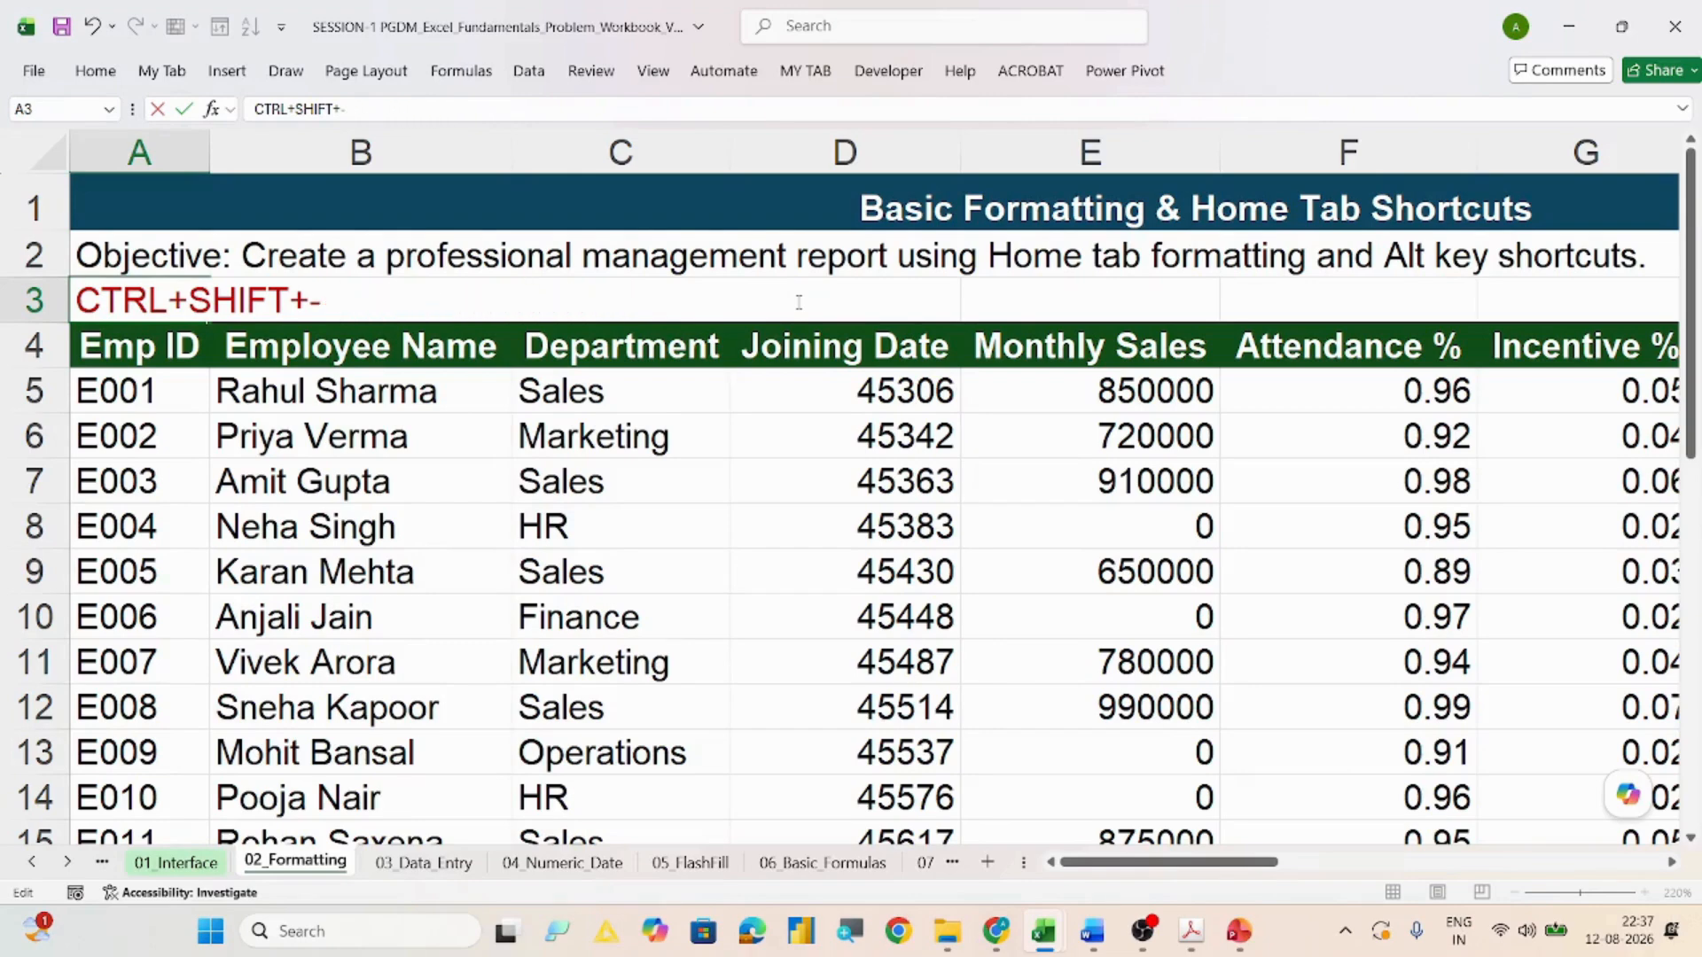
{"action": "key", "text": "BackSpace"}
{"action": "key", "text": "BackSpace"}
{"action": "key", "text": "BackSpace"}
{"action": "key", "text": "BackSpace"}
{"action": "key", "text": "BackSpace"}
{"action": "key", "text": "BackSpace"}
{"action": "key", "text": "BackSpace"}
{"action": "key", "text": "BackSpace"}
{"action": "key", "text": "BackSpace"}
{"action": "key", "text": "BackSpace"}
Step: Write the note "ALT+H+H- BACKGROUND COLOR, ALT+H+FC-> TEXT COLOR" in cell A3
{"action": "type", "text": "ALT+H+"}
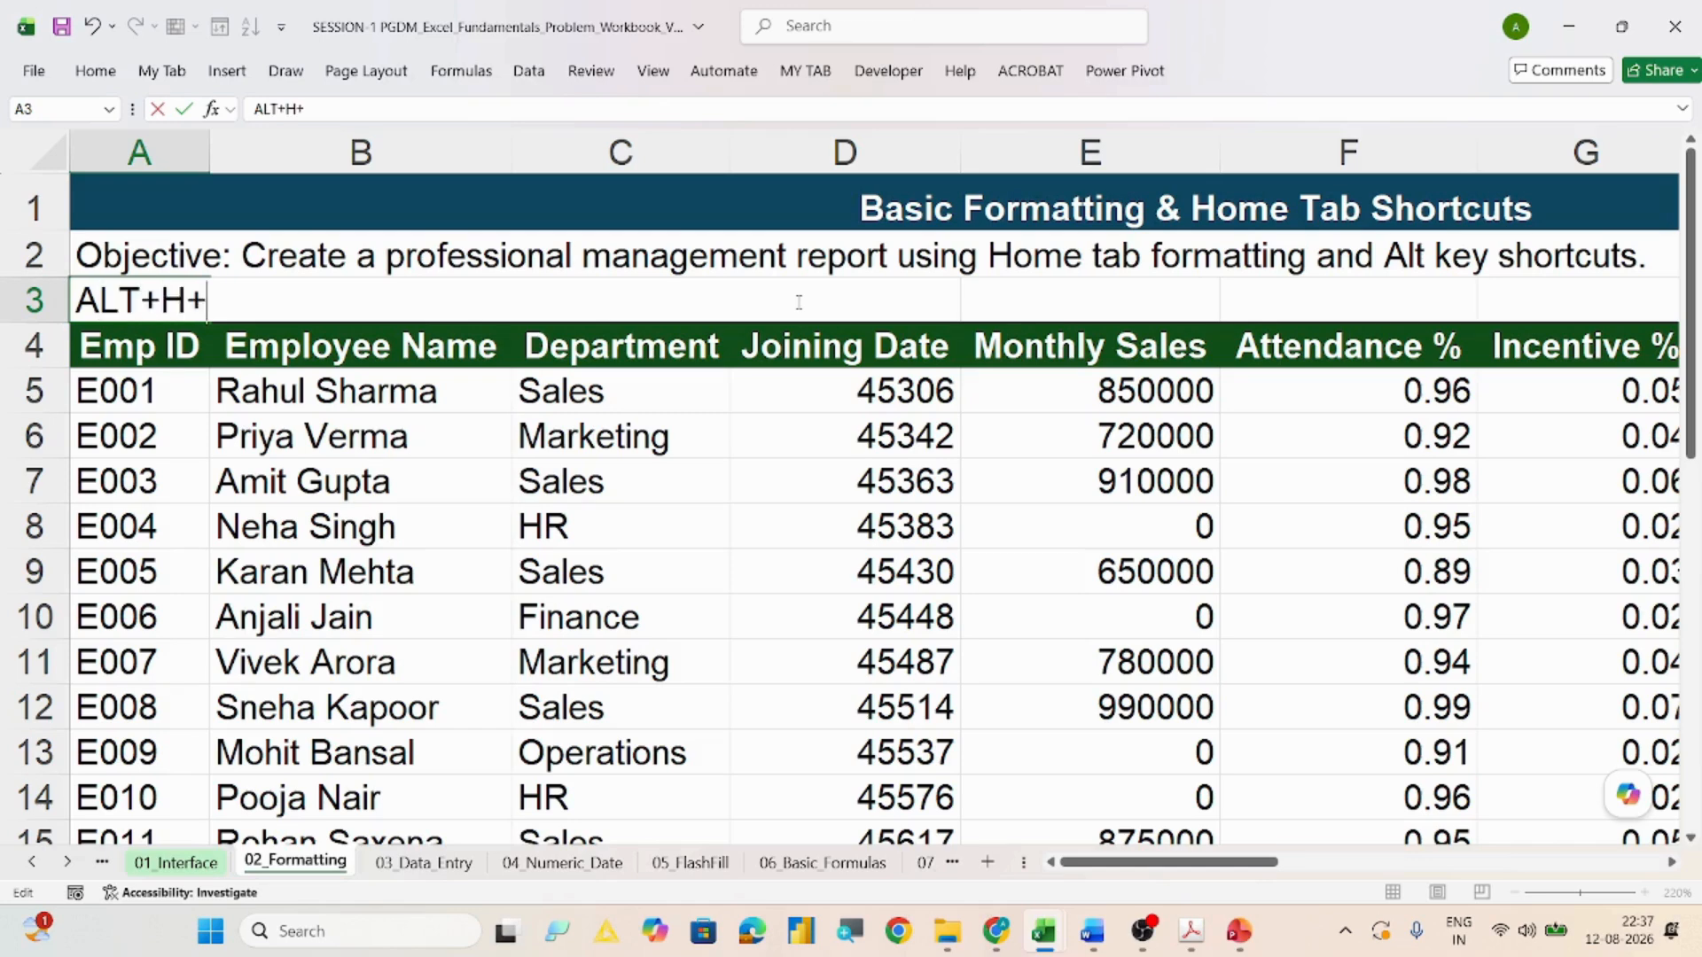
{"action": "type", "text": "H- BACK"}
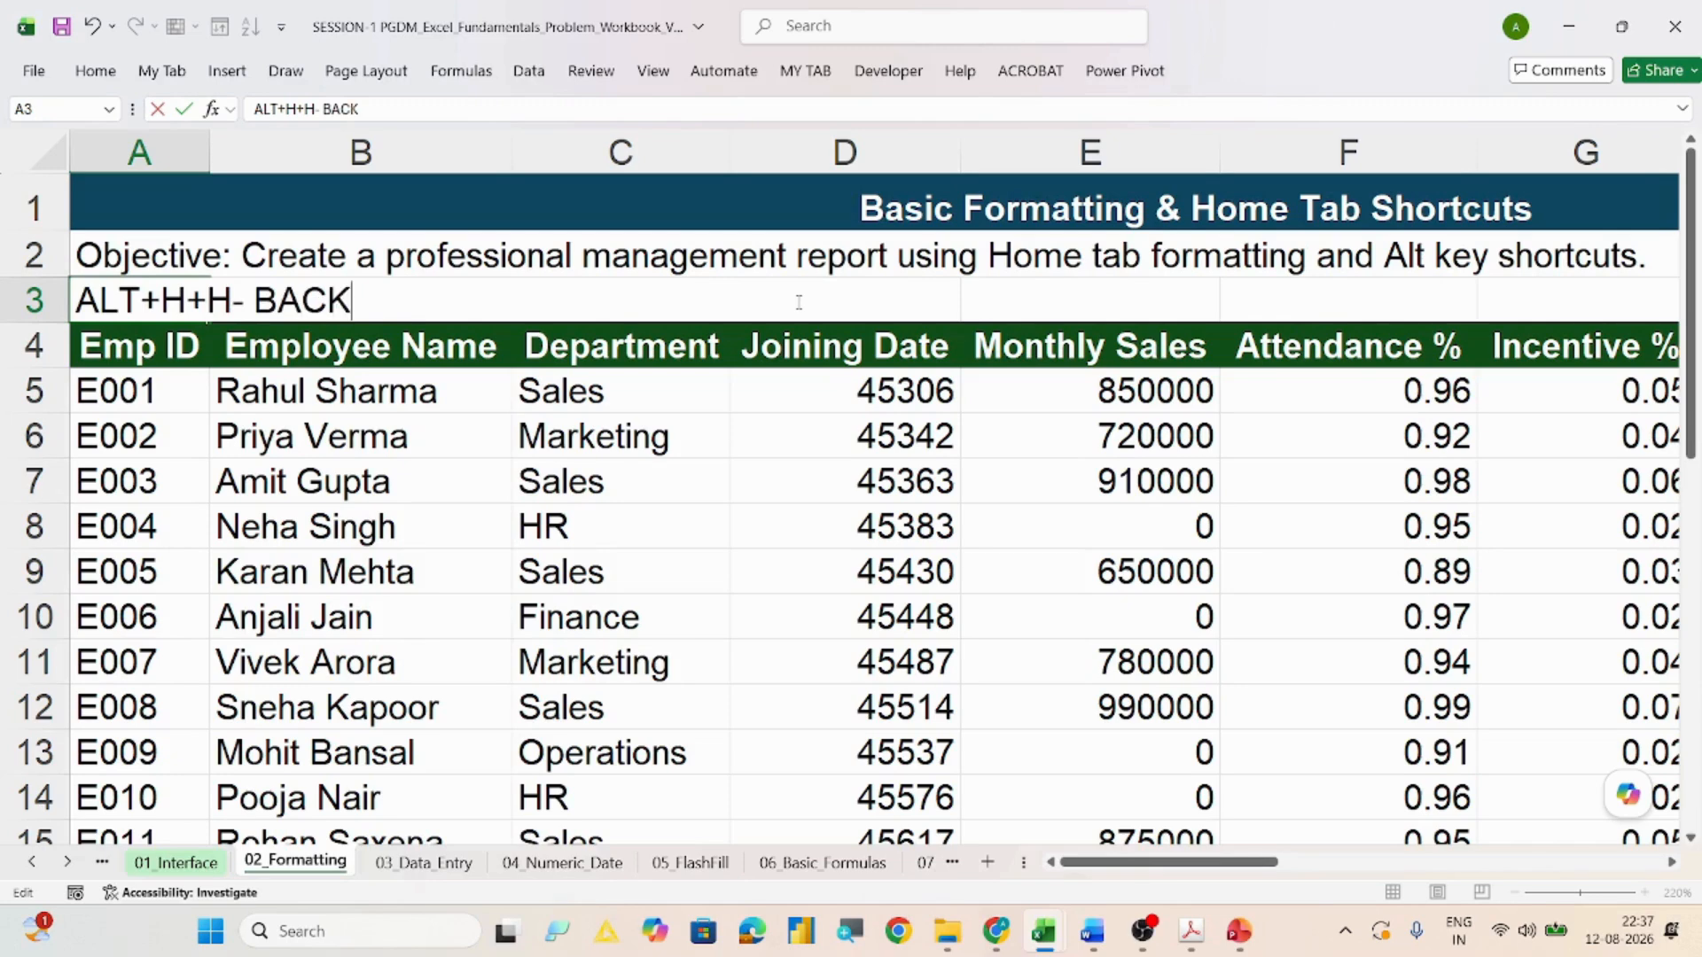
{"action": "type", "text": "GROUND"}
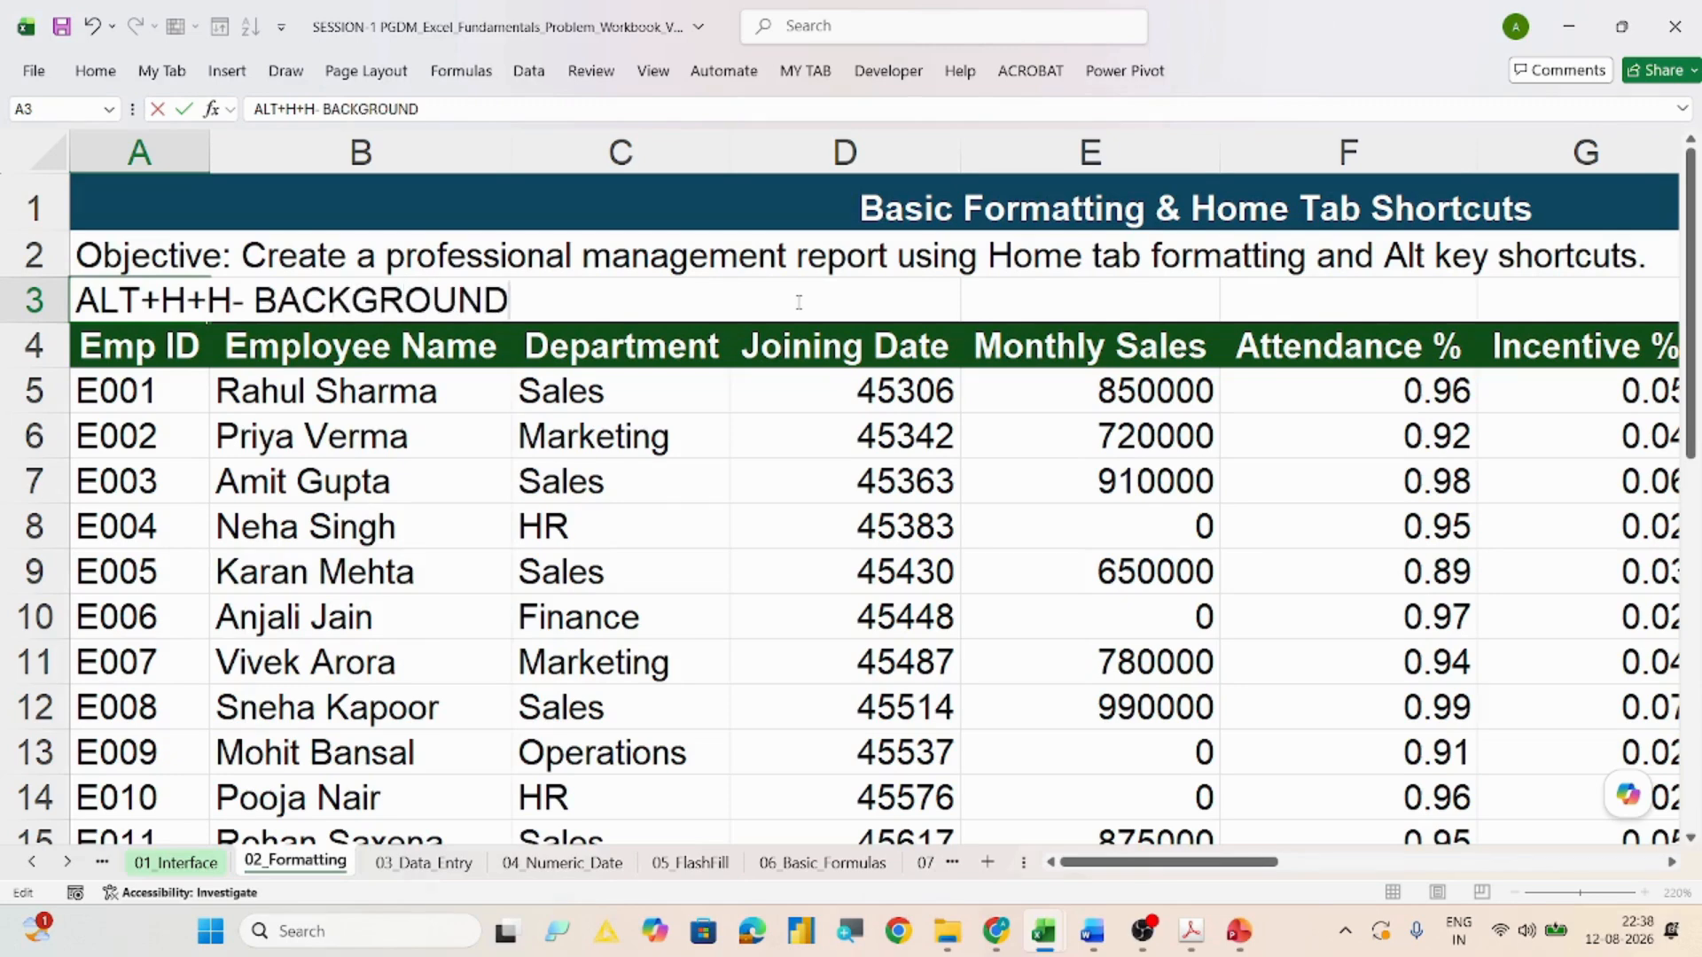
{"action": "type", "text": " COLOR, ALT+H+"}
{"action": "type", "text": "FC-> "}
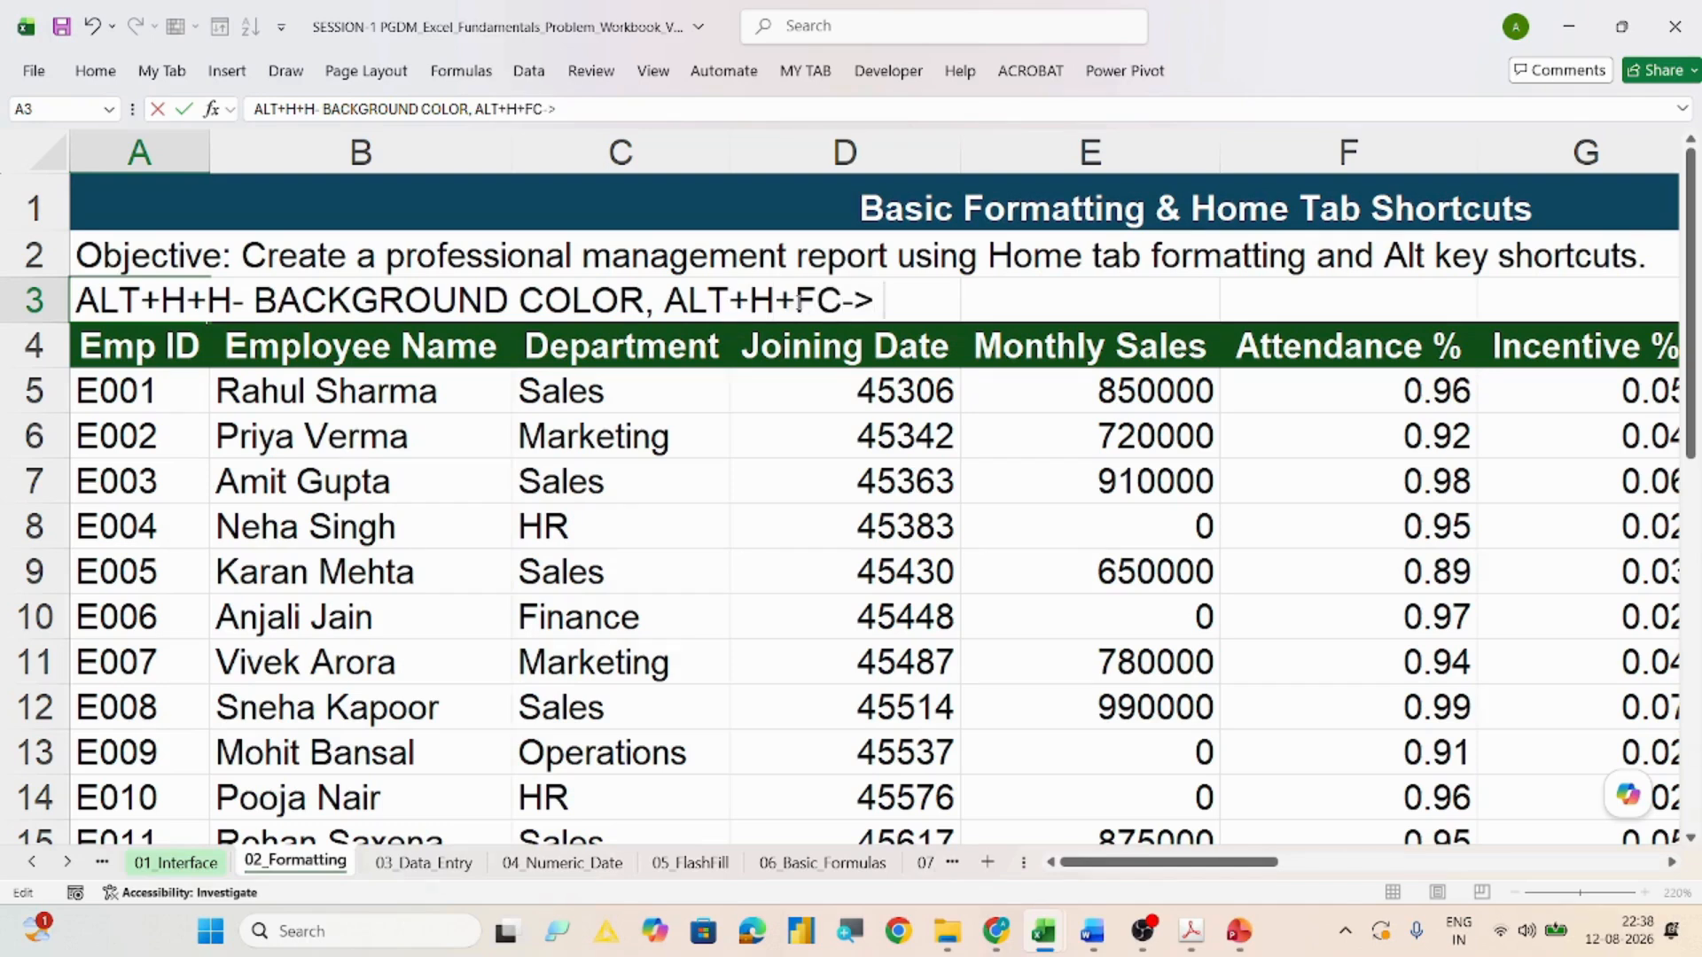
{"action": "type", "text": "TEXT CO"}
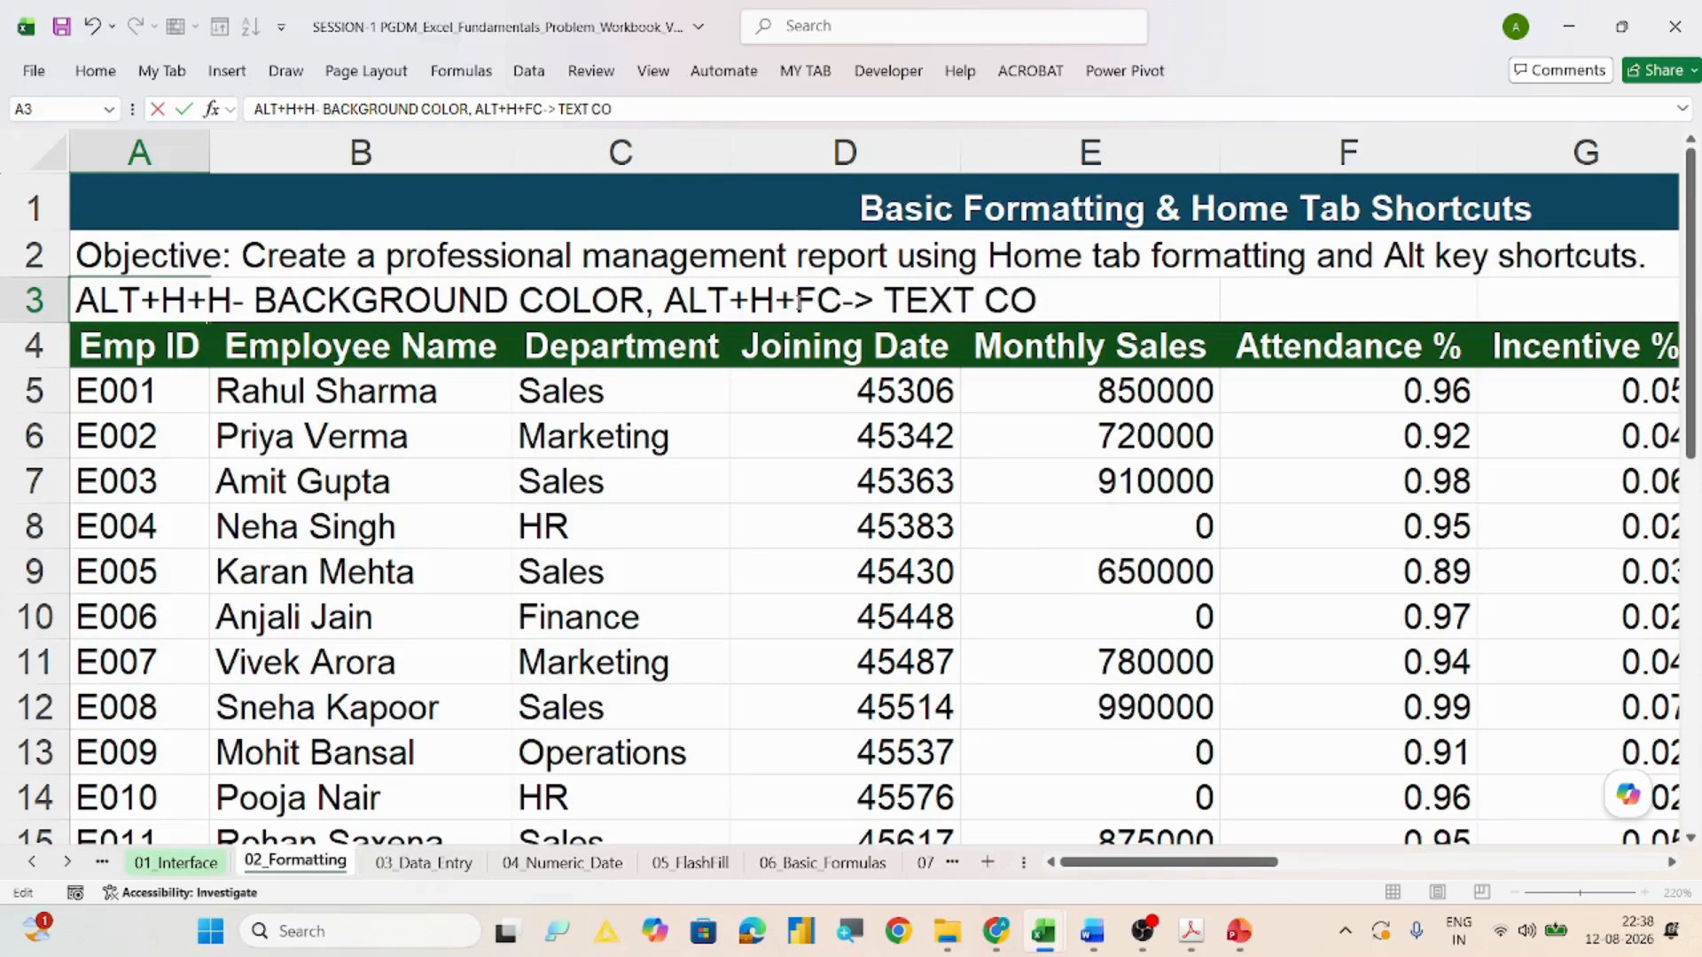
{"action": "type", "text": "LOR"}
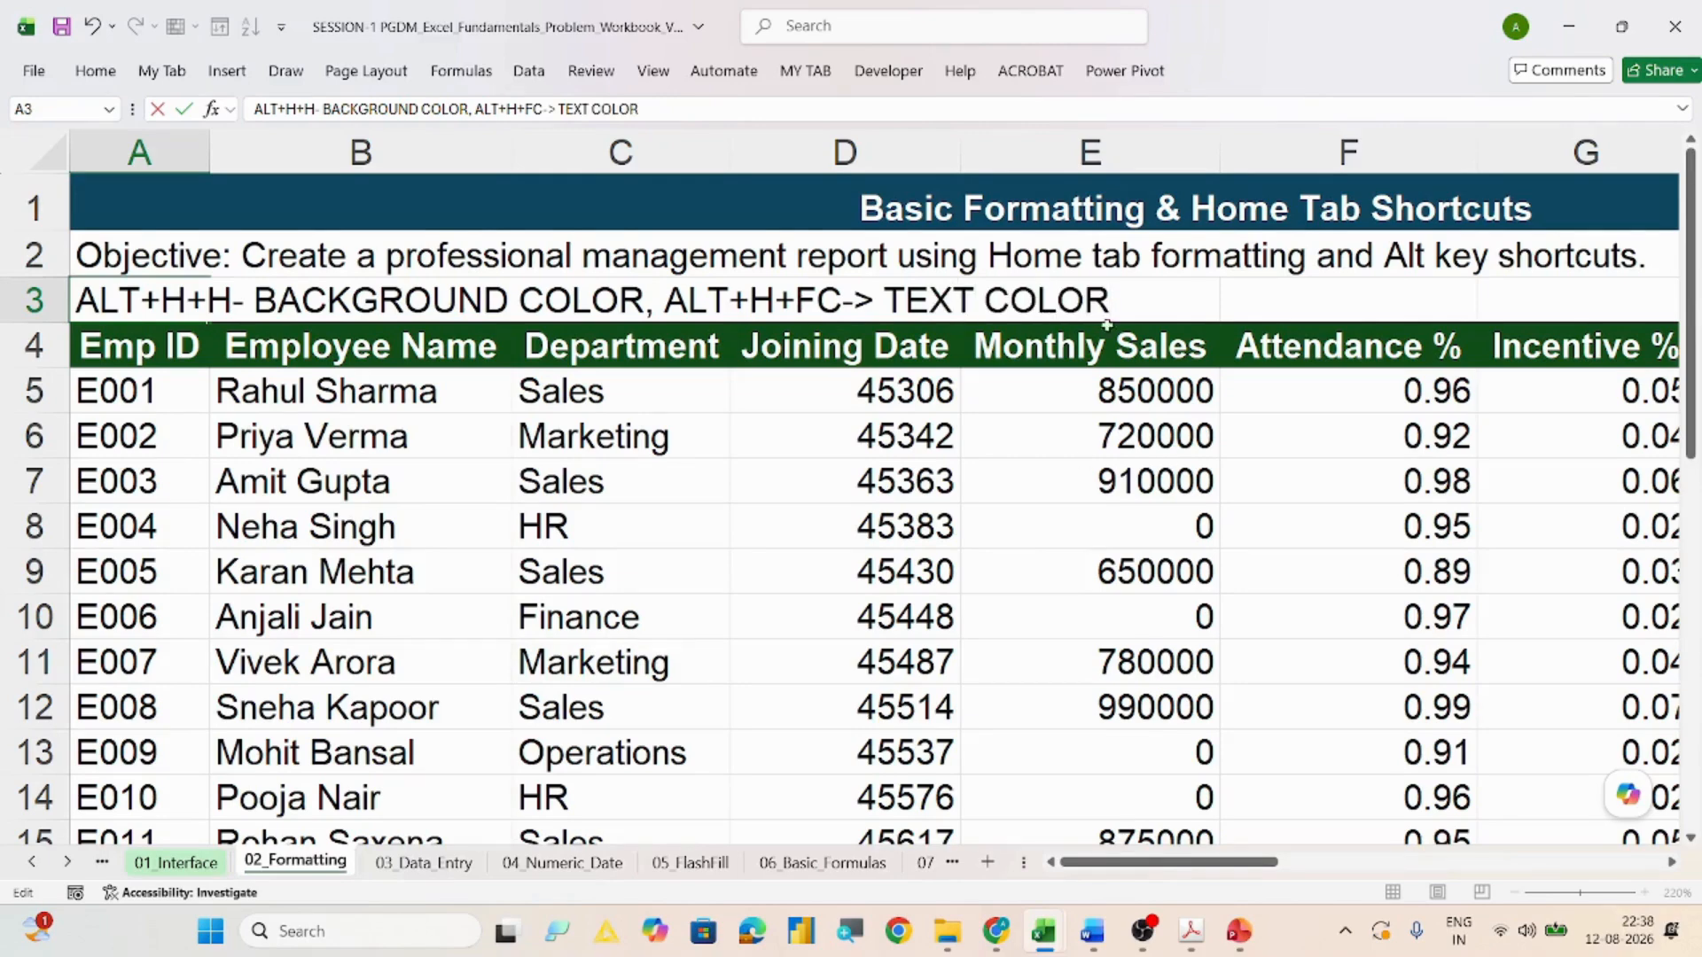
Step: Color the fill and text color shortcut note in A3 dark red
{"action": "left_click_drag", "start_coordinate": [1110, 301], "coordinate": [87, 348]}
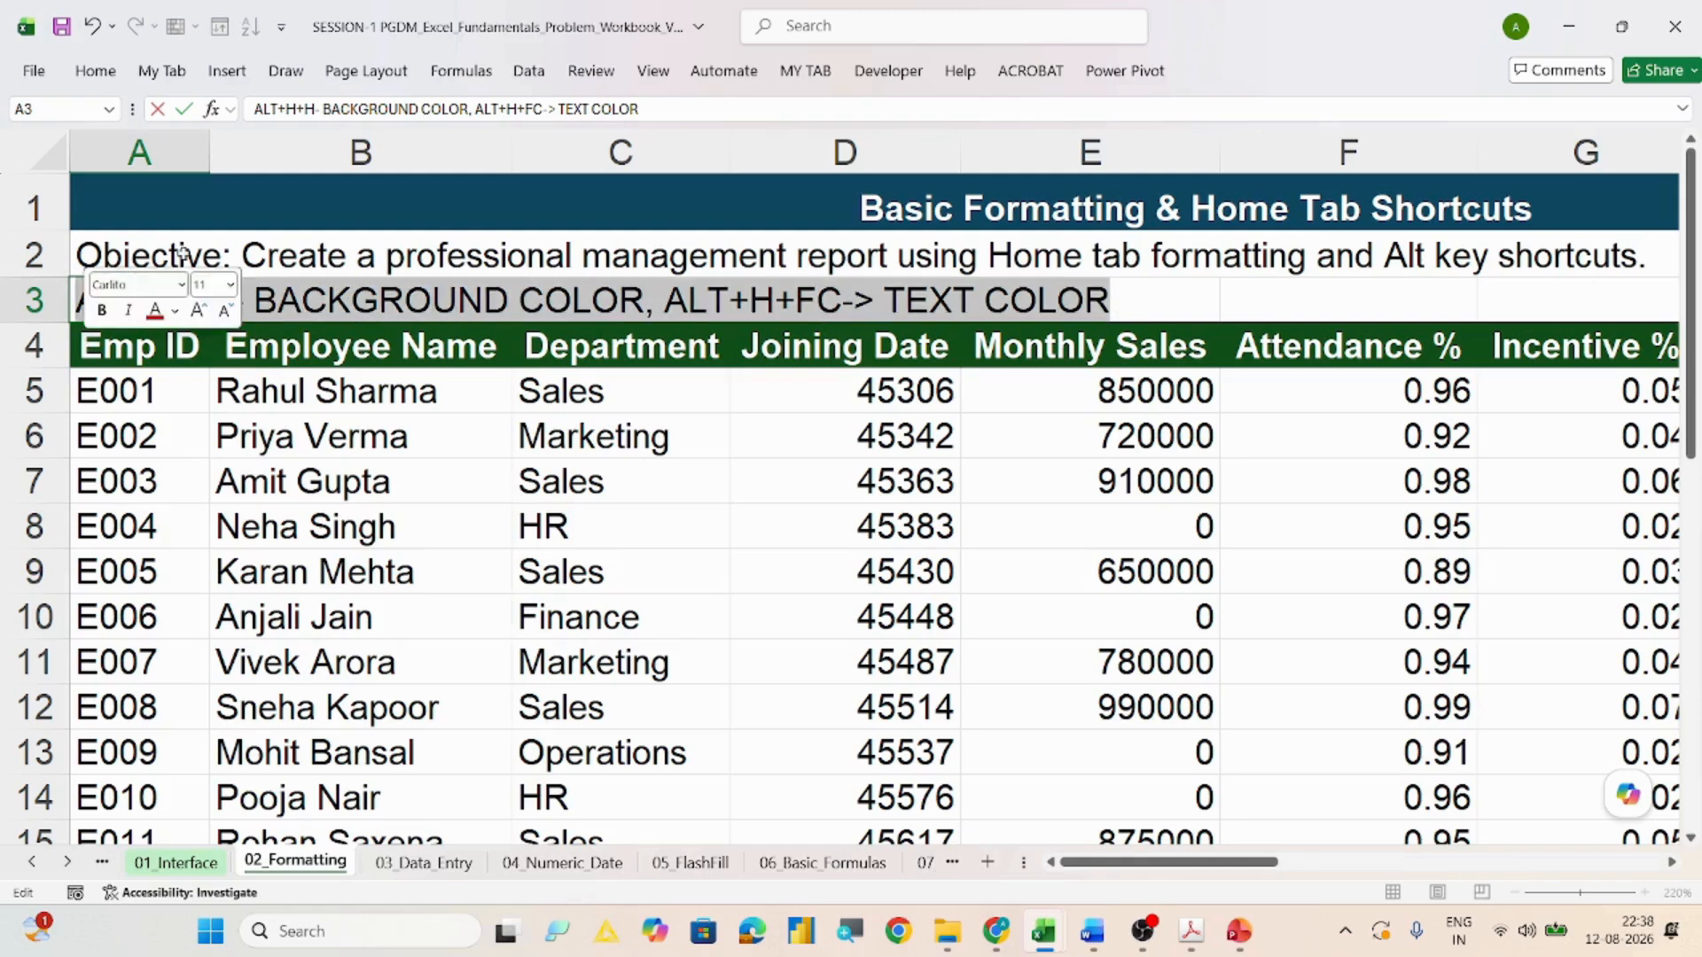
{"action": "left_click", "coordinate": [95, 71]}
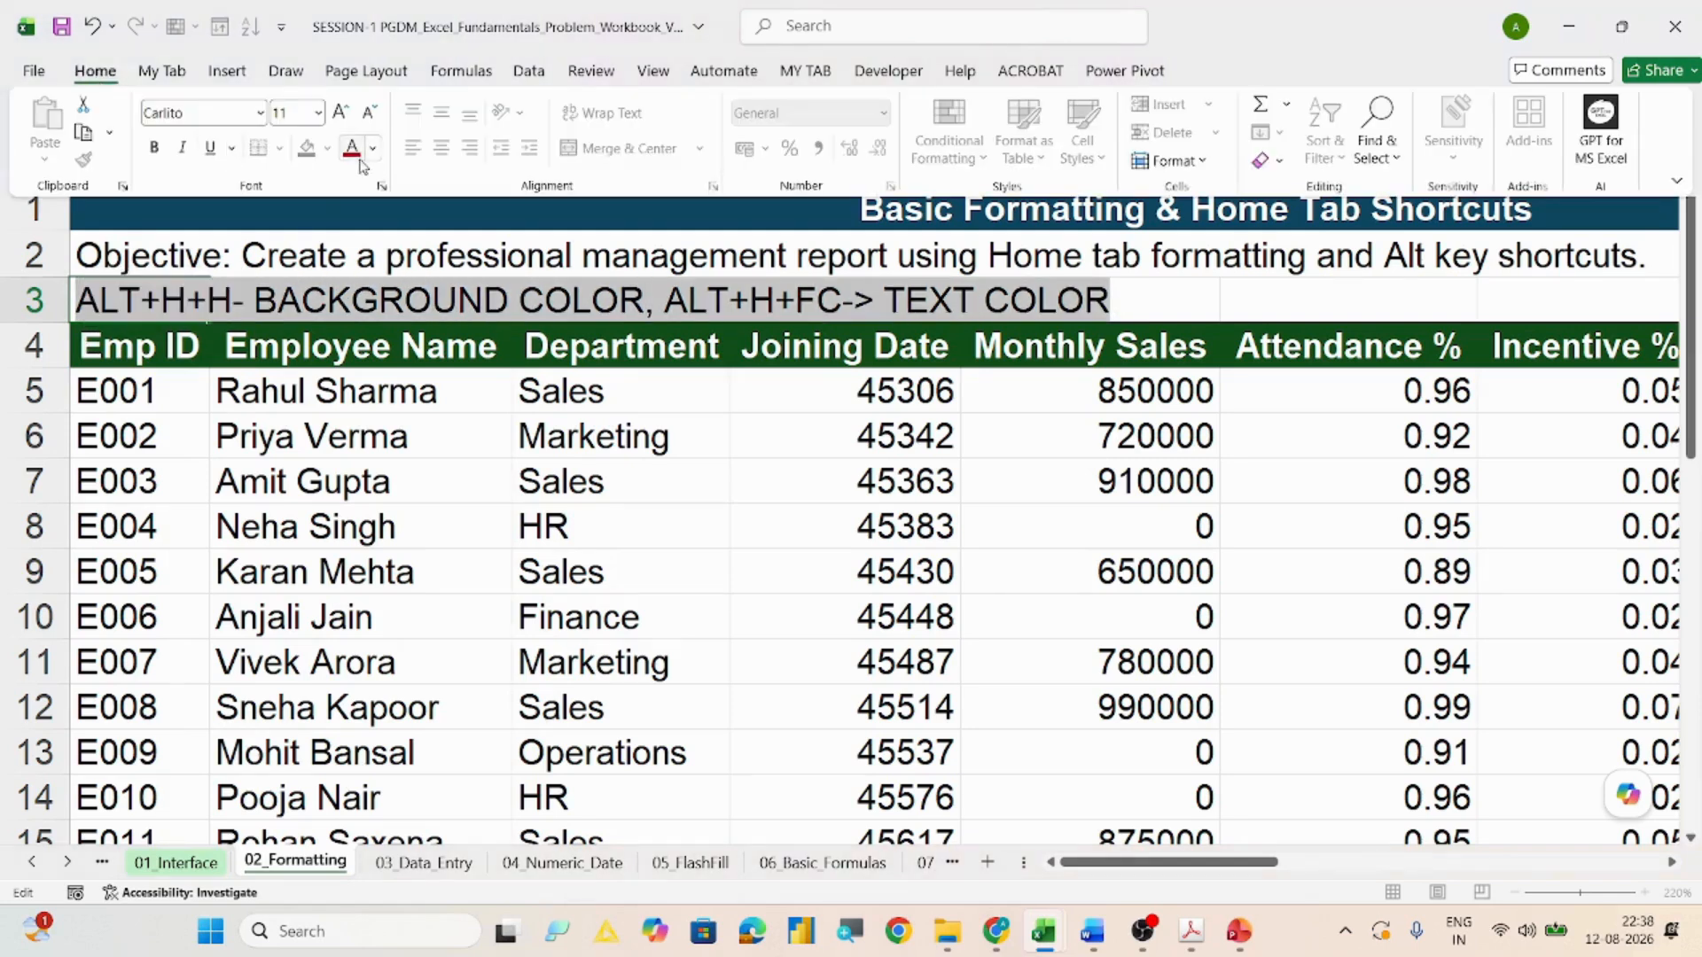
{"action": "left_click", "coordinate": [352, 148]}
{"action": "left_click", "coordinate": [84, 306]}
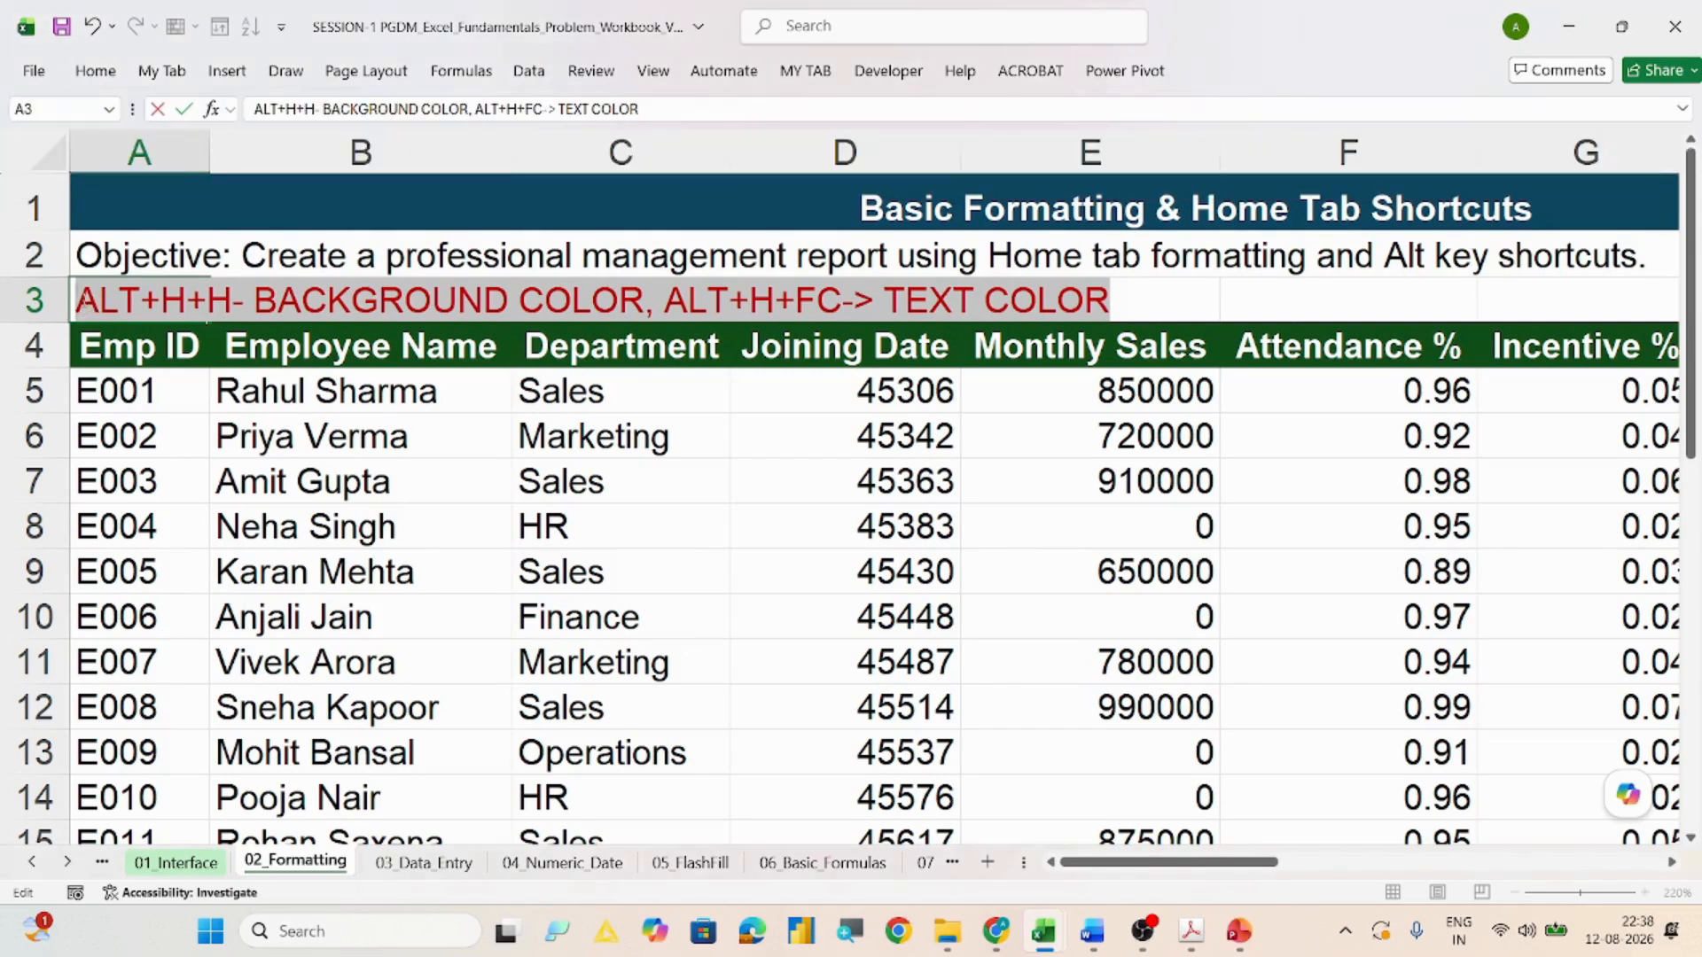
Step: Insert "TO ALIGN CENTER-> ALT+H+A+C" at the start of the note in A3
{"action": "left_click", "coordinate": [81, 301]}
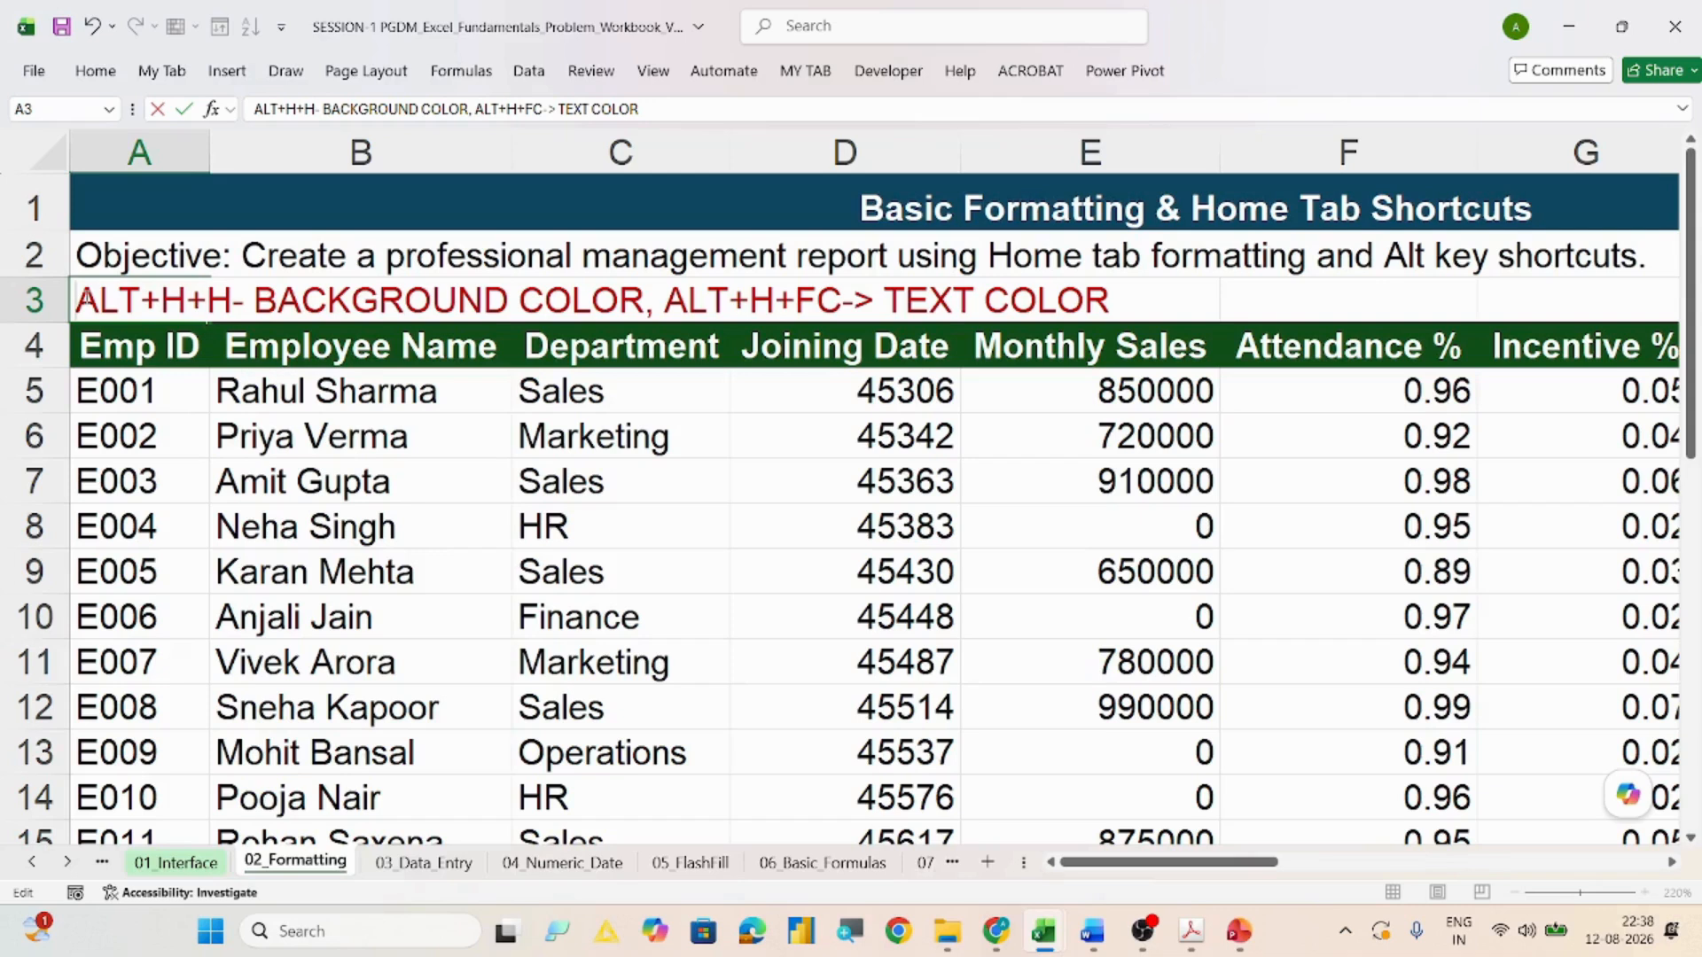
{"action": "type", "text": "TO AL"}
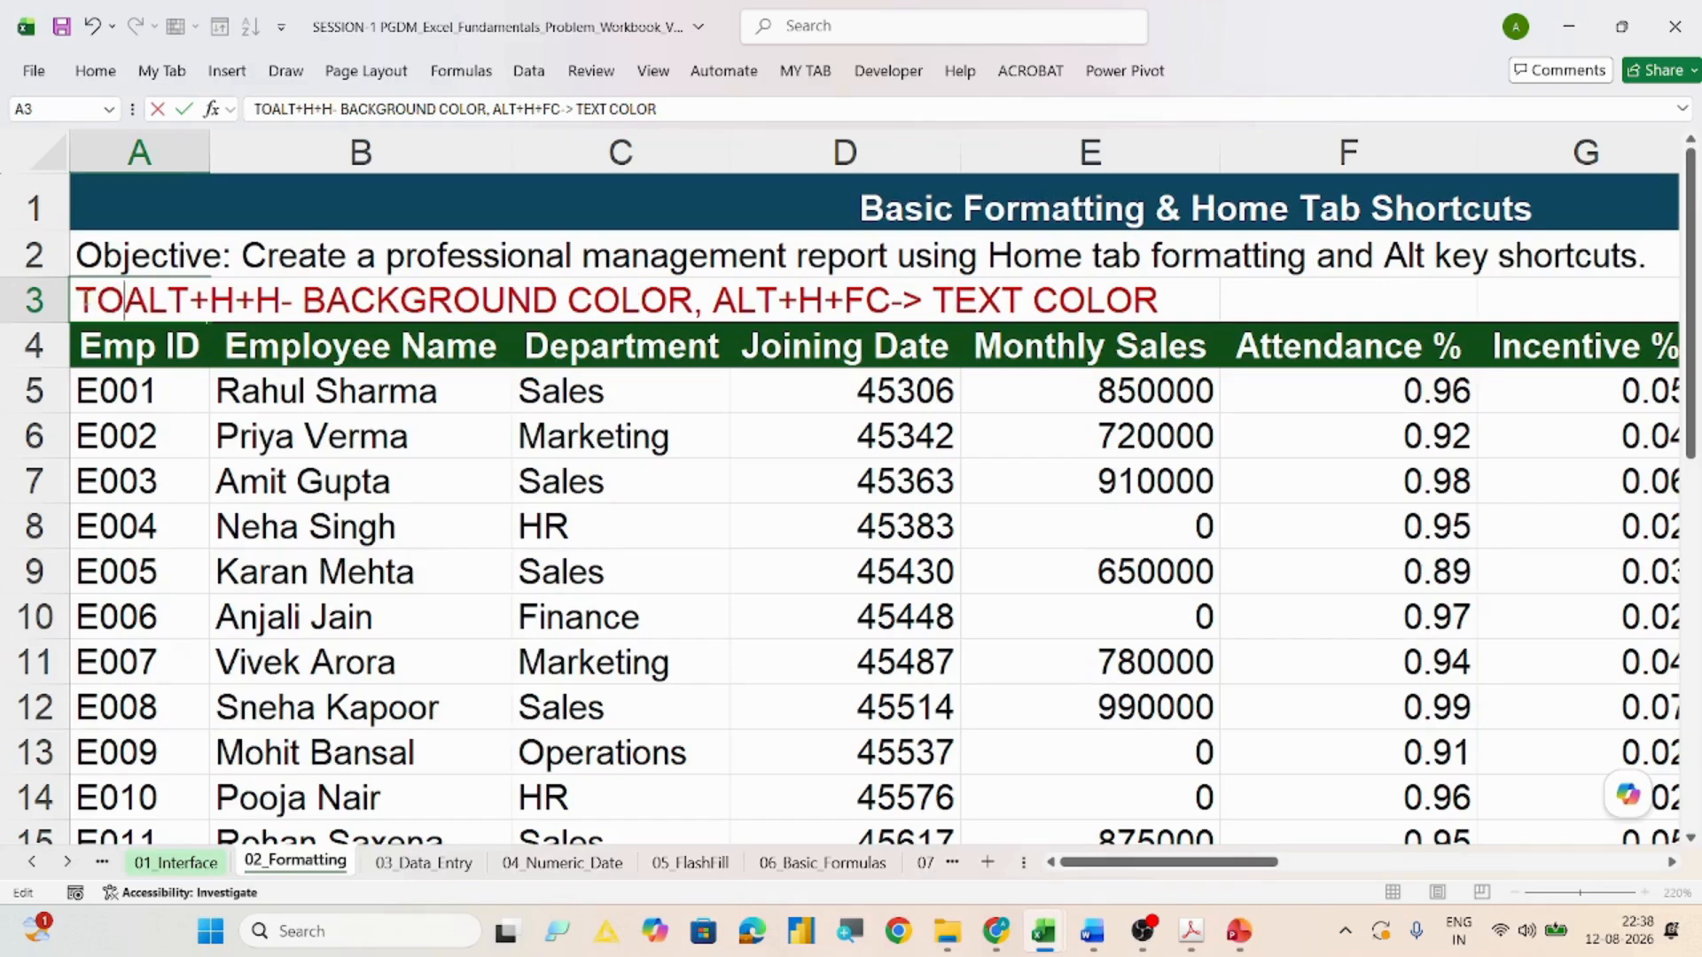
{"action": "type", "text": "IGN CENTER"}
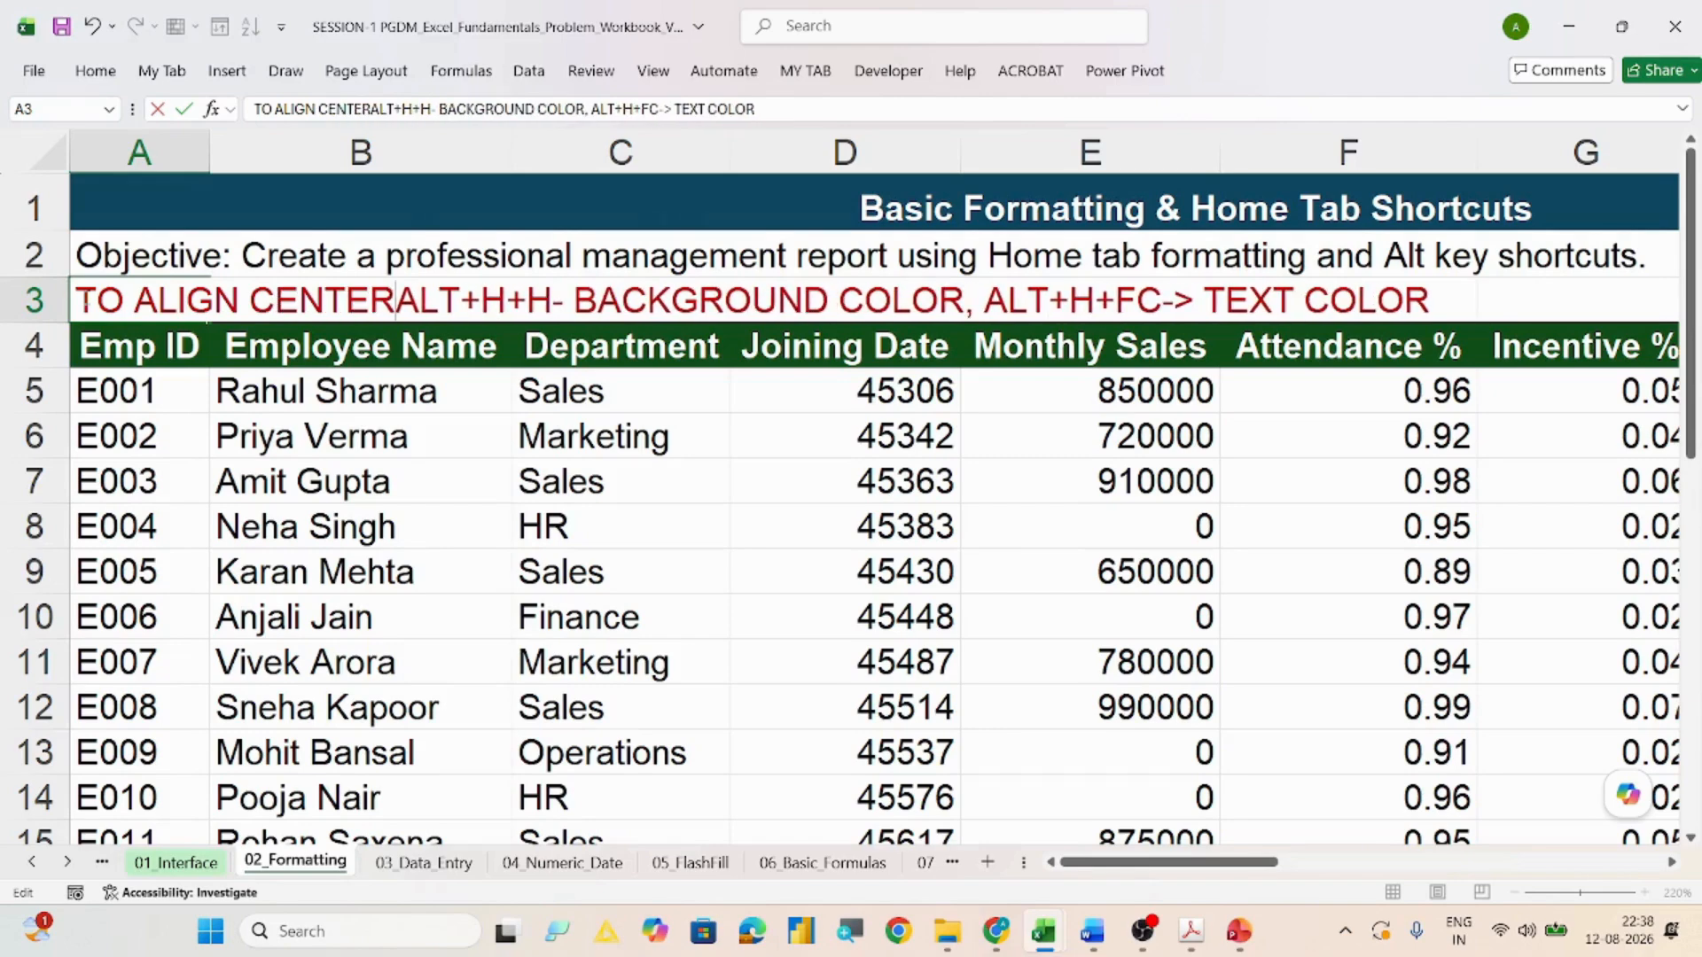
{"action": "type", "text": "-> AL"}
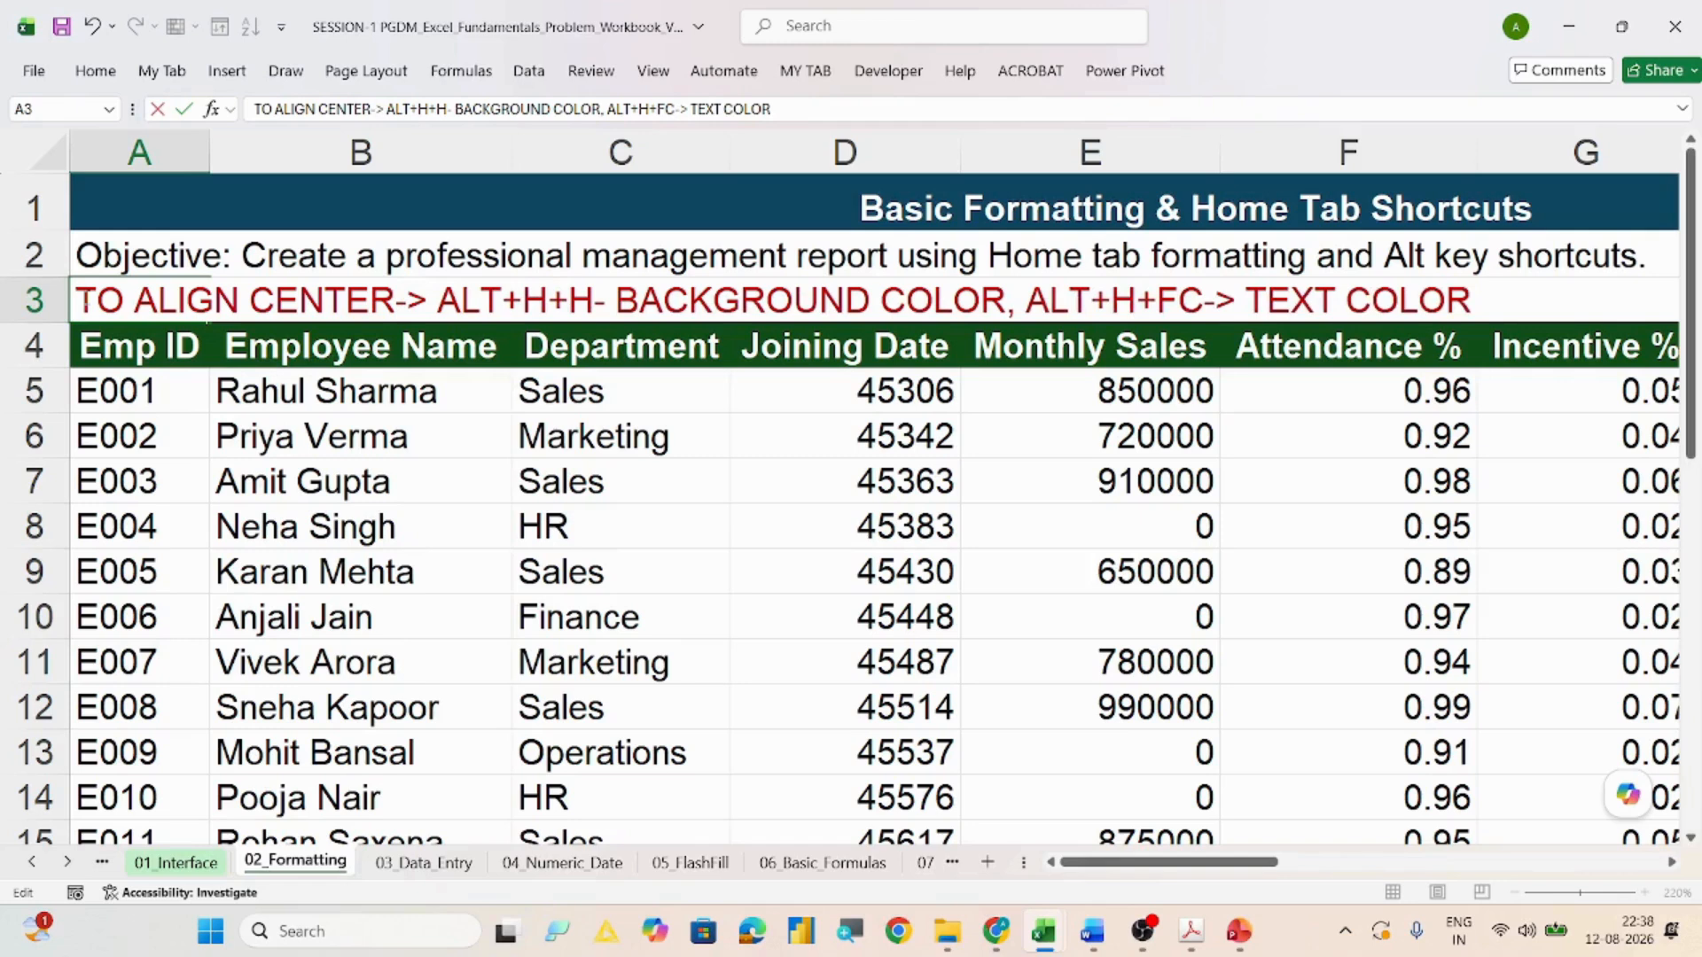
{"action": "type", "text": "T+H"}
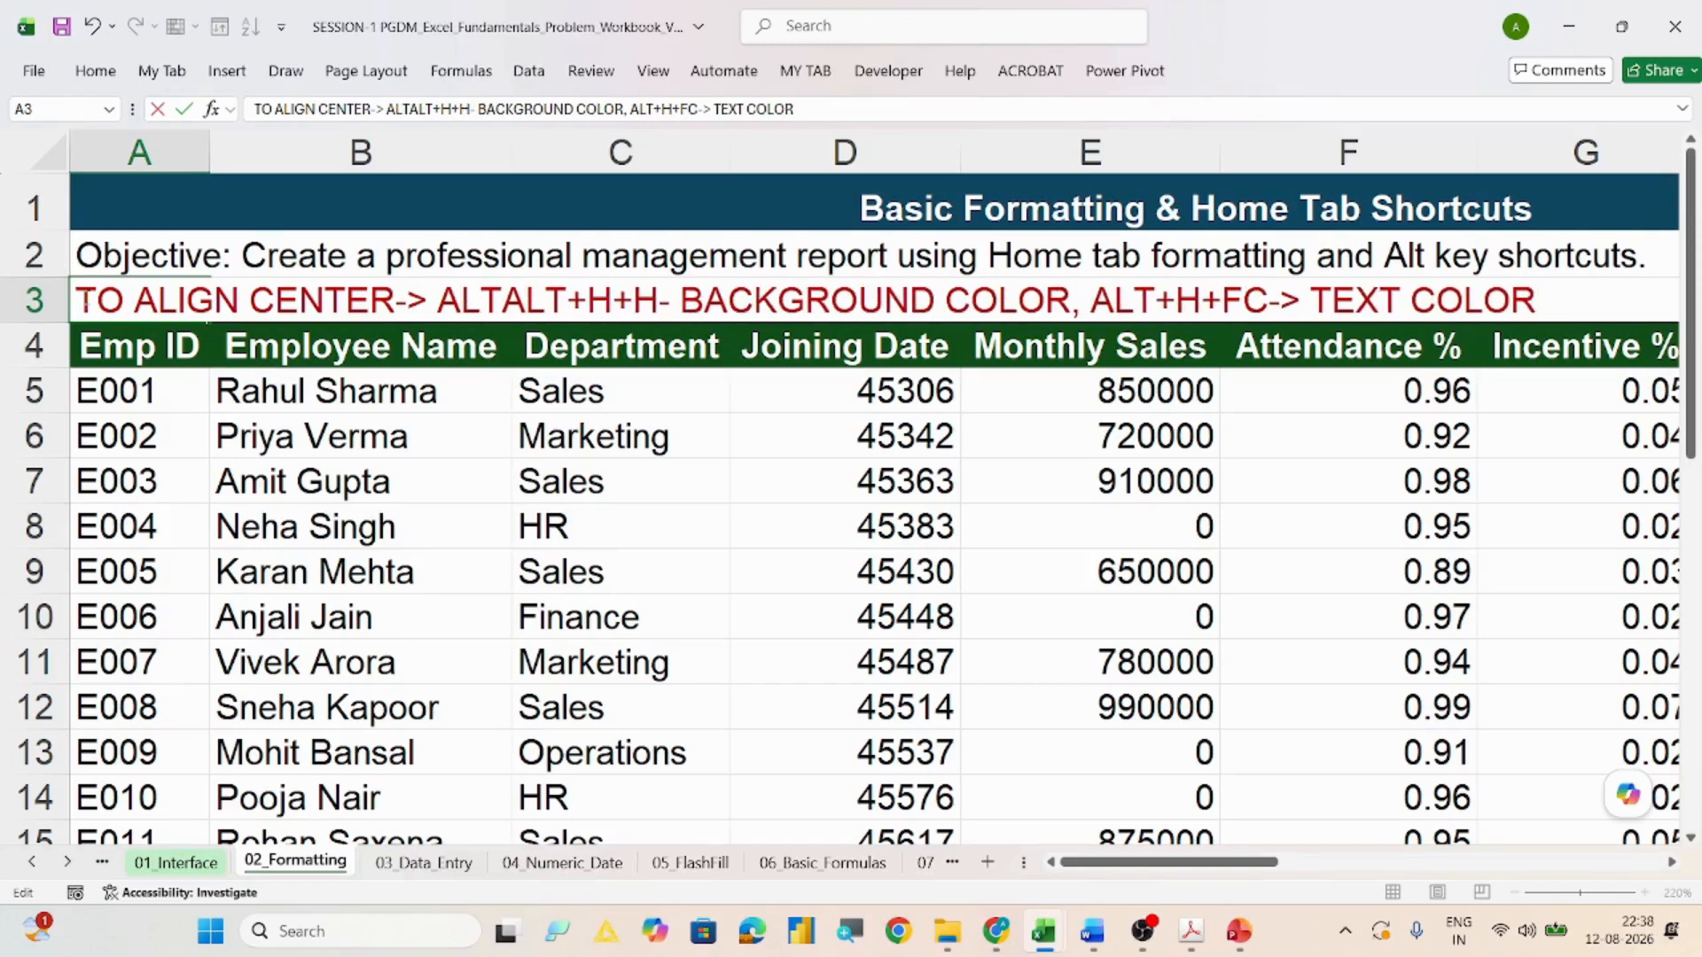
{"action": "type", "text": "+A+"}
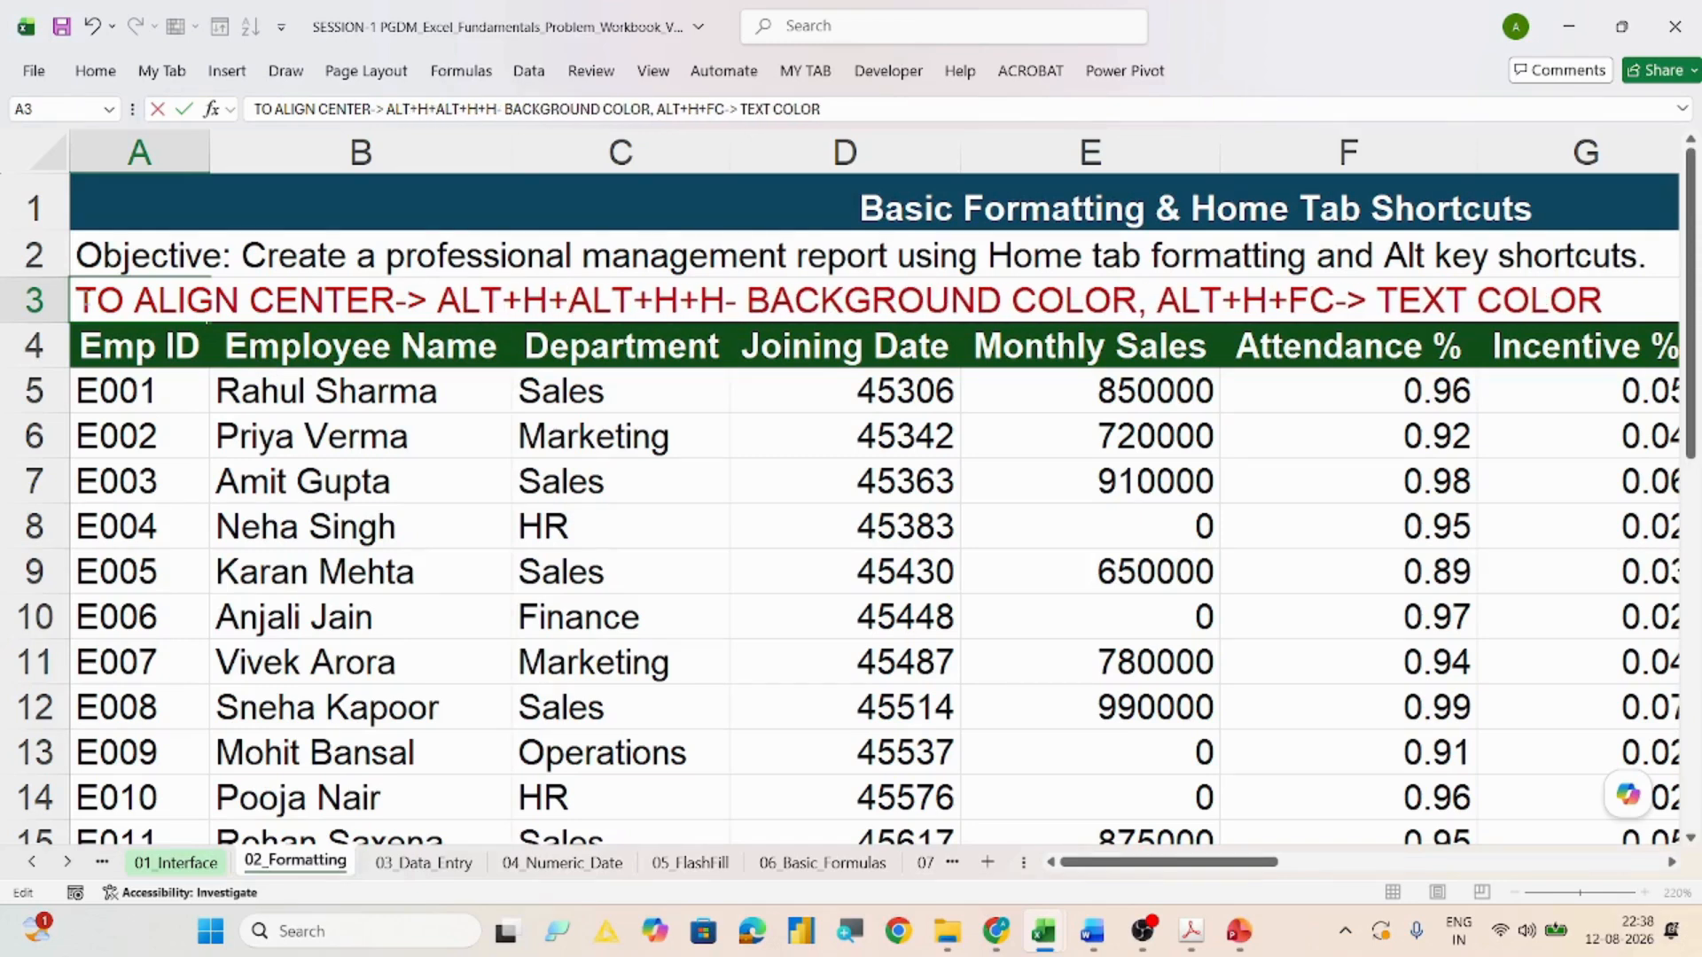
{"action": "type", "text": "C"}
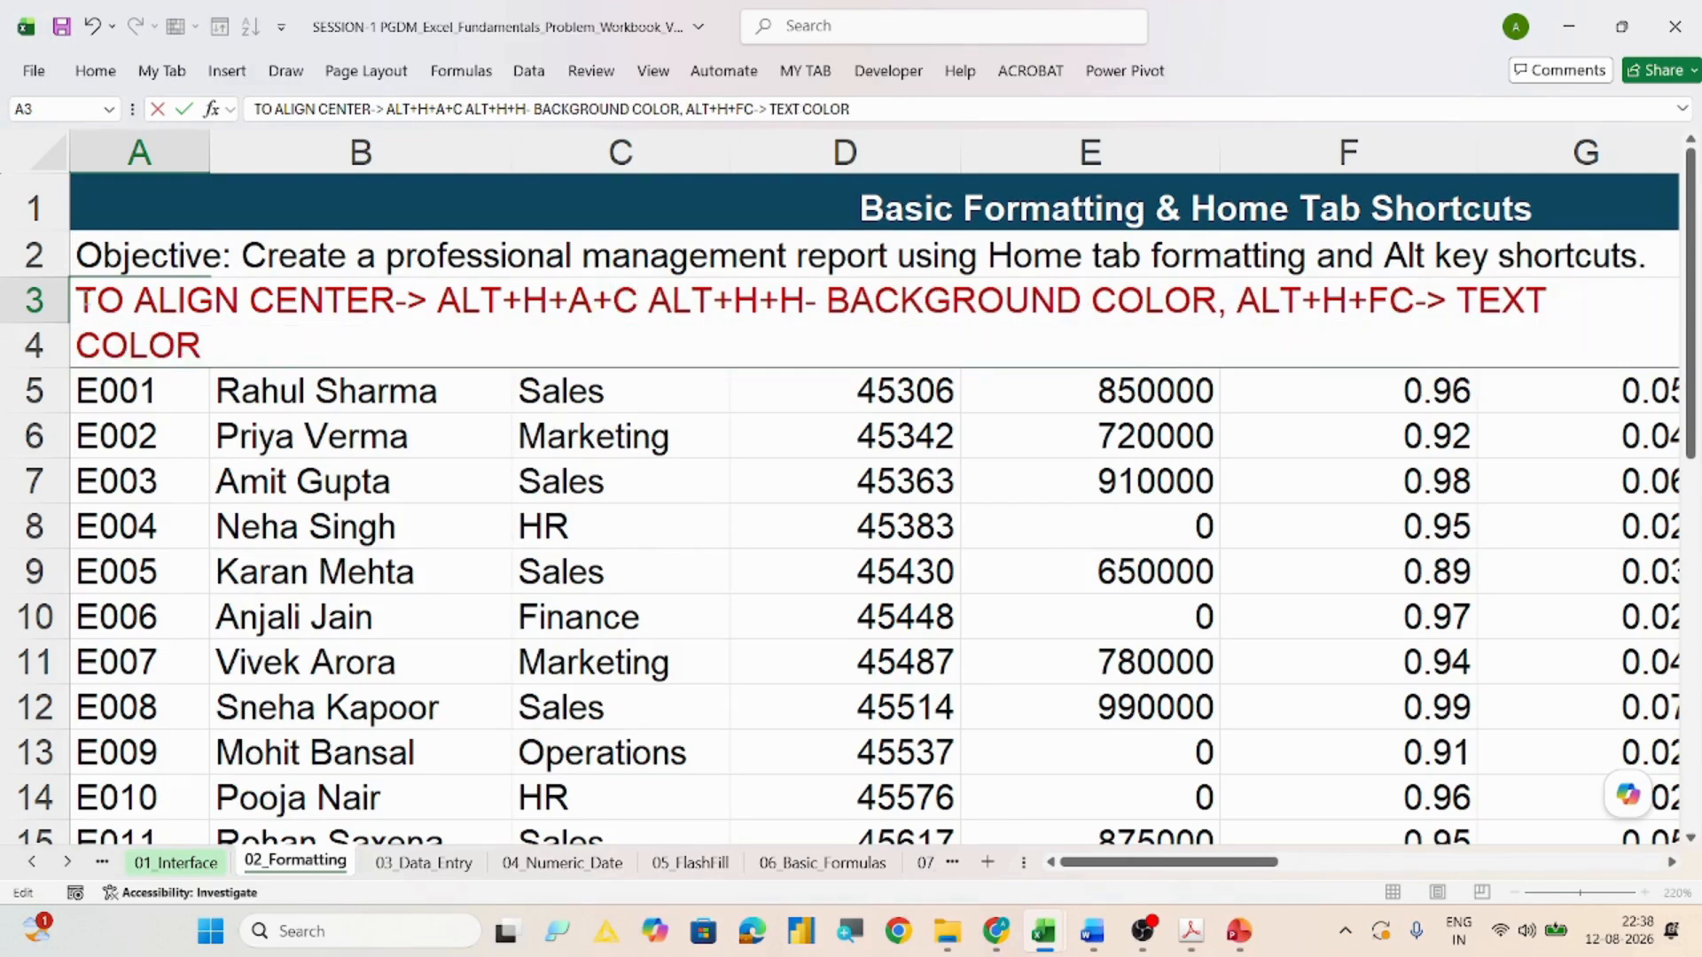
Step: Delete the background color and text color shortcuts that follow the center-align text in A3
{"action": "key", "text": "Delete"}
{"action": "key", "text": "Delete"}
{"action": "key", "text": "Delete"}
{"action": "key", "text": "Delete"}
{"action": "key", "text": "Delete"}
{"action": "key", "text": "Delete"}
{"action": "key", "text": "Delete"}
{"action": "key", "text": "Delete"}
{"action": "key", "text": "Delete"}
{"action": "key", "text": "Delete"}
{"action": "key", "text": "Delete"}
{"action": "key", "text": "Delete"}
{"action": "key", "text": "Delete"}
{"action": "key", "text": "Delete"}
{"action": "key", "text": "Delete"}
{"action": "key", "text": "Delete"}
{"action": "key", "text": "Delete"}
{"action": "key", "text": "Delete"}
{"action": "key", "text": "Delete"}
{"action": "key", "text": "Delete"}
{"action": "key", "text": "Delete"}
{"action": "key", "text": "Delete"}
{"action": "key", "text": "Delete"}
{"action": "key", "text": "Delete"}
{"action": "key", "text": "Delete"}
{"action": "key", "text": "Delete"}
{"action": "key", "text": "Delete"}
{"action": "key", "text": "Delete"}
{"action": "key", "text": "Delete"}
{"action": "key", "text": "Delete"}
{"action": "key", "text": "Delete"}
{"action": "key", "text": "Delete"}
{"action": "key", "text": "Delete"}
{"action": "key", "text": "Delete"}
{"action": "key", "text": "Delete"}
{"action": "key", "text": "Delete"}
{"action": "key", "text": "Delete"}
{"action": "key", "text": "Delete"}
{"action": "key", "text": "Delete"}
{"action": "key", "text": "Delete"}
{"action": "key", "text": "Delete"}
{"action": "key", "text": "Delete"}
{"action": "key", "text": "Delete"}
Step: Append "TO MAKE IT BOLD-> CTRL+B" after the center-align shortcut in the A3 note
{"action": "type", "text": "TO MAKE"}
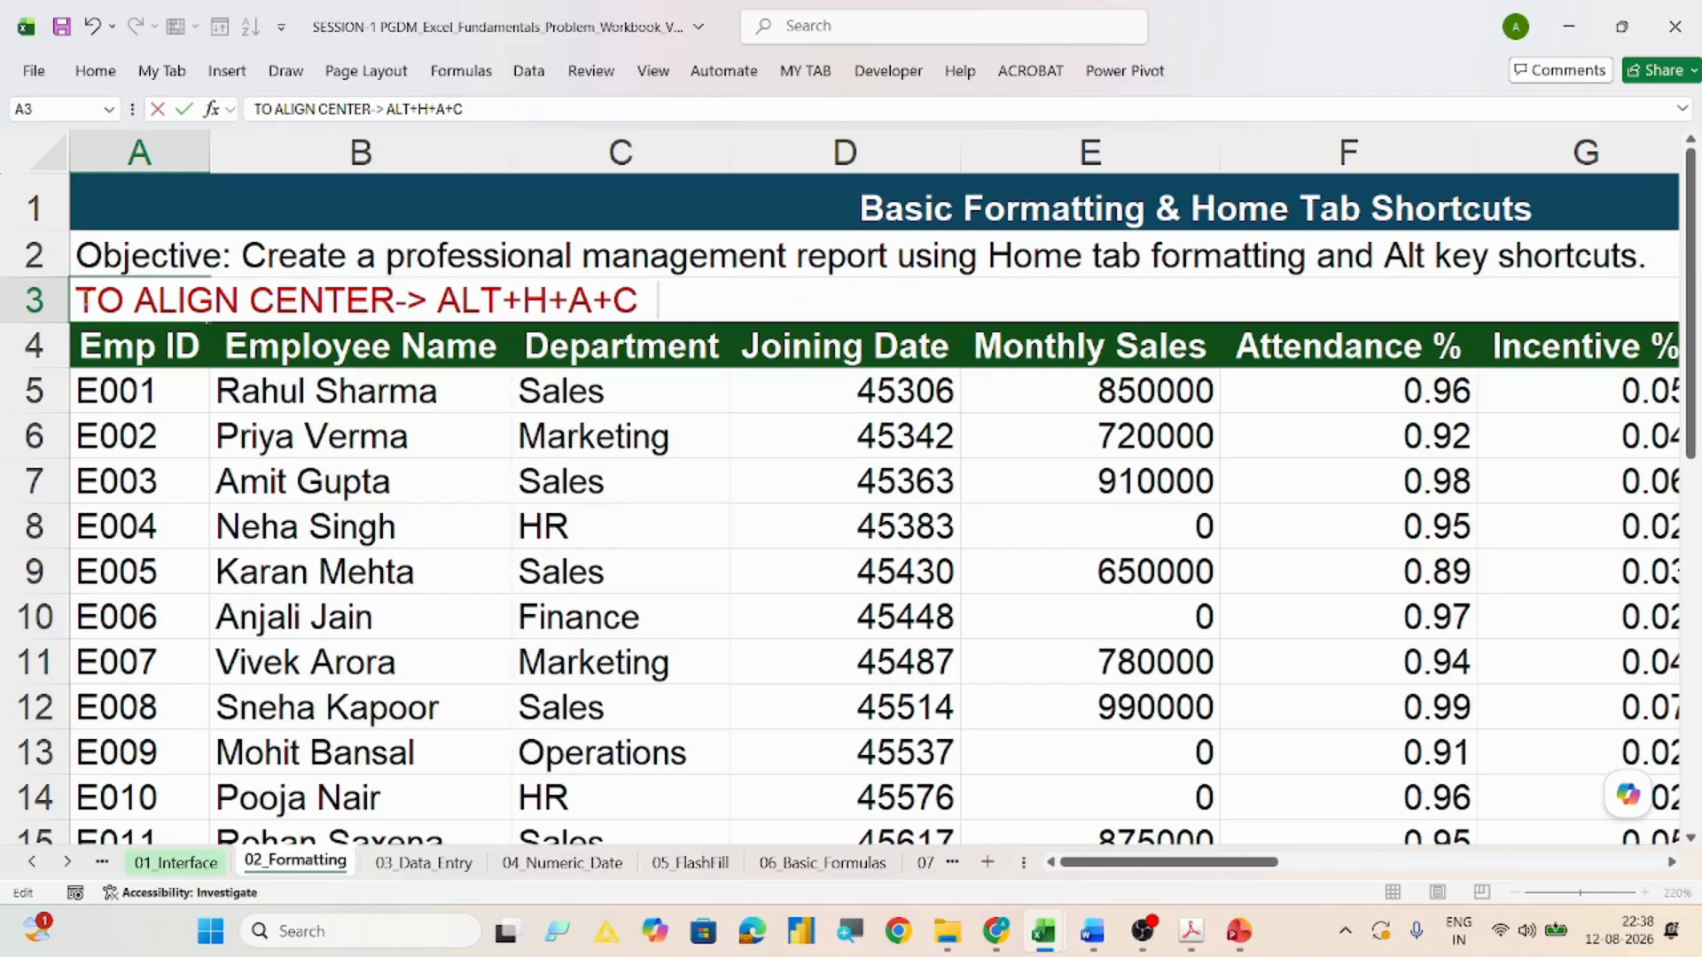
{"action": "type", "text": " I"}
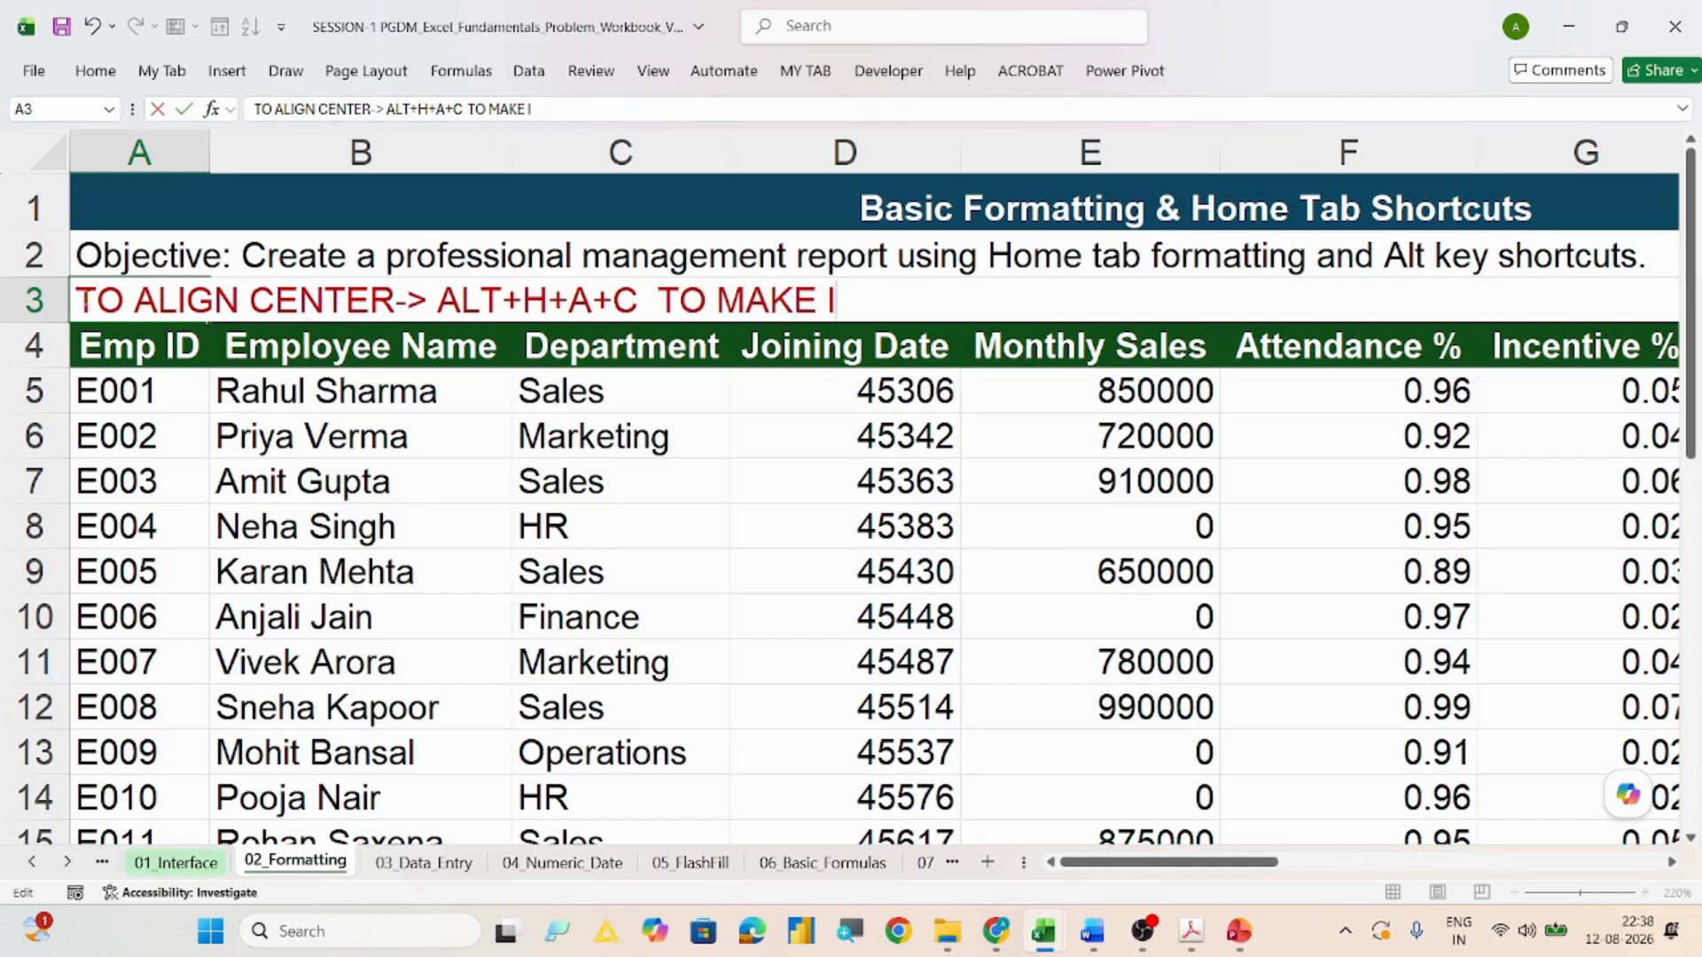
{"action": "type", "text": "T BOLD-"}
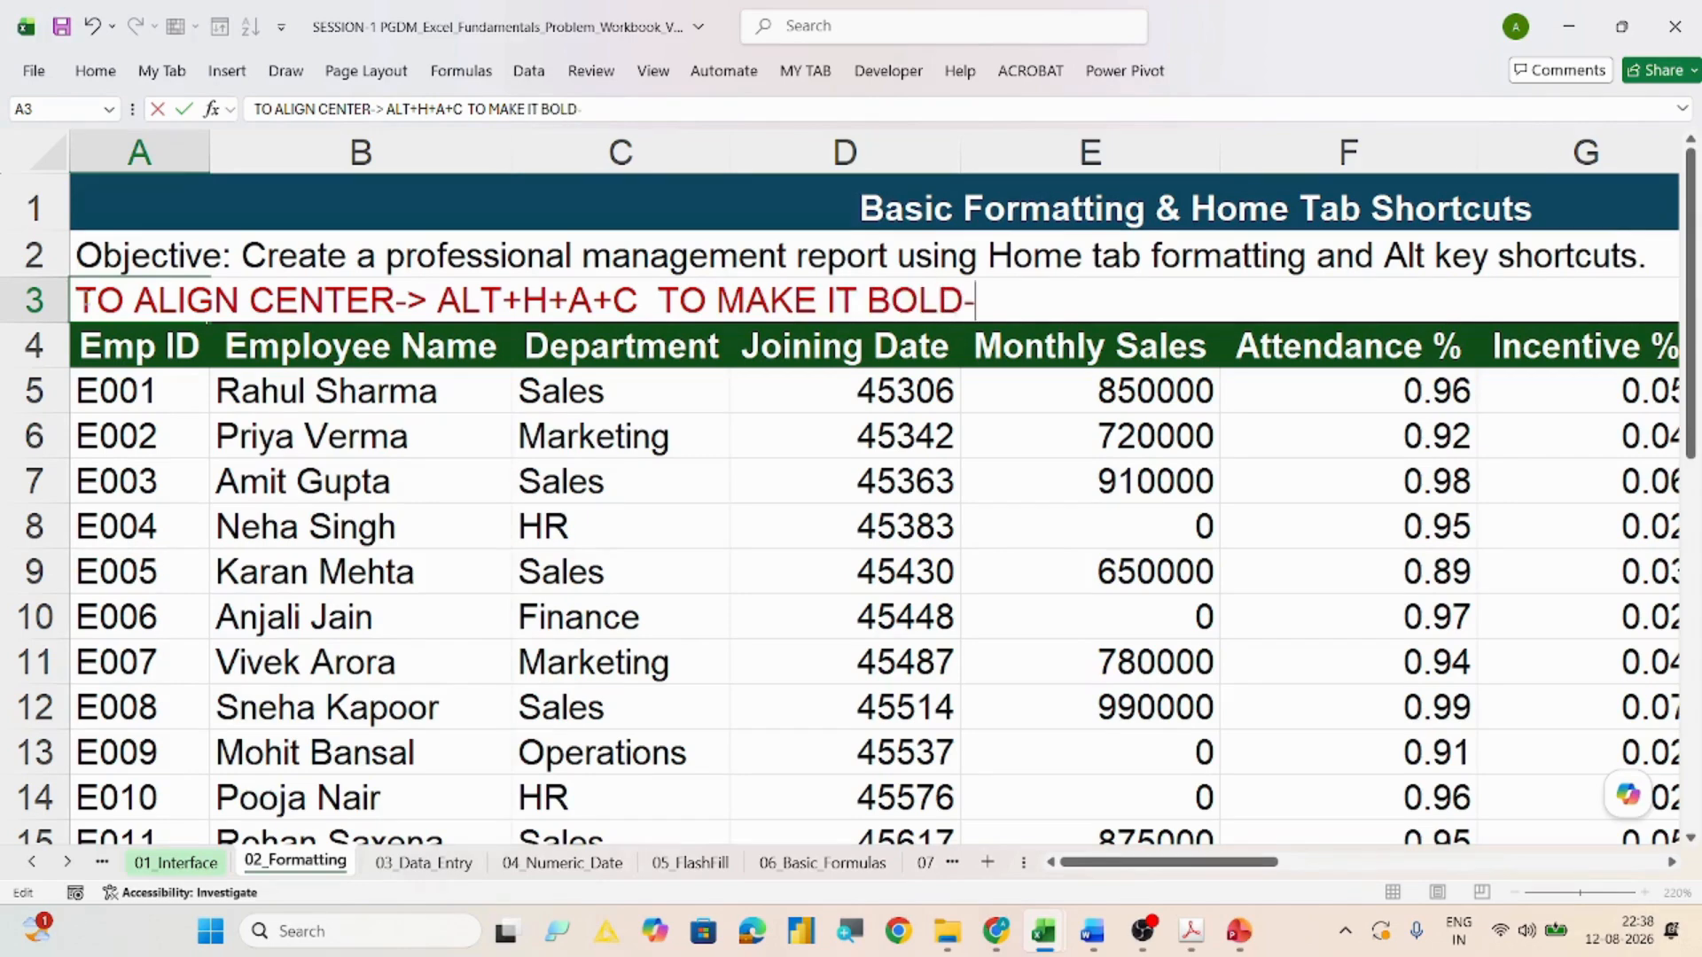
{"action": "type", "text": "> CTR"}
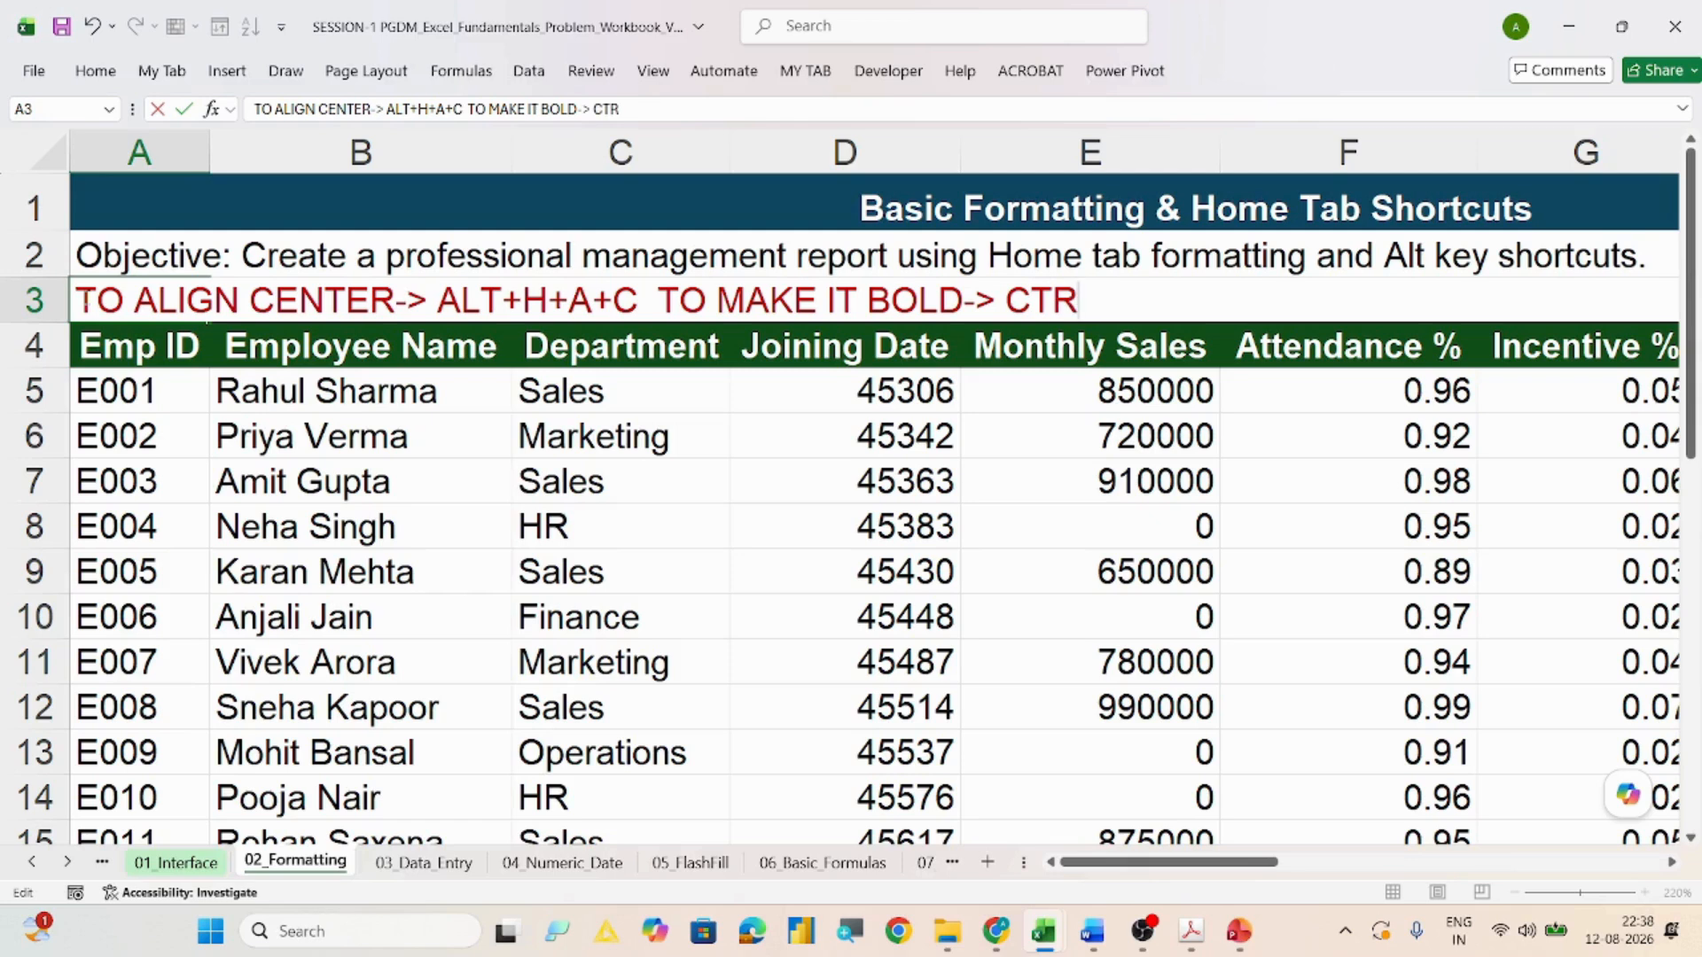
{"action": "type", "text": "L+B"}
Step: Delete the bold and center-align shortcut text in A3, keeping only "TO A" at the start
{"action": "key", "text": "BackSpace"}
{"action": "key", "text": "BackSpace"}
{"action": "key", "text": "BackSpace"}
{"action": "key", "text": "BackSpace"}
{"action": "key", "text": "BackSpace"}
{"action": "key", "text": "BackSpace"}
{"action": "key", "text": "BackSpace"}
{"action": "key", "text": "BackSpace"}
{"action": "key", "text": "BackSpace"}
{"action": "key", "text": "BackSpace"}
{"action": "key", "text": "BackSpace"}
{"action": "key", "text": "BackSpace"}
{"action": "key", "text": "BackSpace"}
{"action": "key", "text": "BackSpace"}
{"action": "key", "text": "BackSpace"}
{"action": "key", "text": "BackSpace"}
{"action": "key", "text": "BackSpace"}
{"action": "key", "text": "BackSpace"}
{"action": "key", "text": "BackSpace"}
{"action": "key", "text": "BackSpace"}
{"action": "key", "text": "BackSpace"}
{"action": "key", "text": "BackSpace"}
{"action": "key", "text": "BackSpace"}
{"action": "key", "text": "BackSpace"}
{"action": "key", "text": "BackSpace"}
{"action": "key", "text": "BackSpace"}
{"action": "key", "text": "BackSpace"}
{"action": "key", "text": "BackSpace"}
{"action": "key", "text": "BackSpace"}
{"action": "key", "text": "BackSpace"}
{"action": "key", "text": "BackSpace"}
{"action": "key", "text": "BackSpace"}
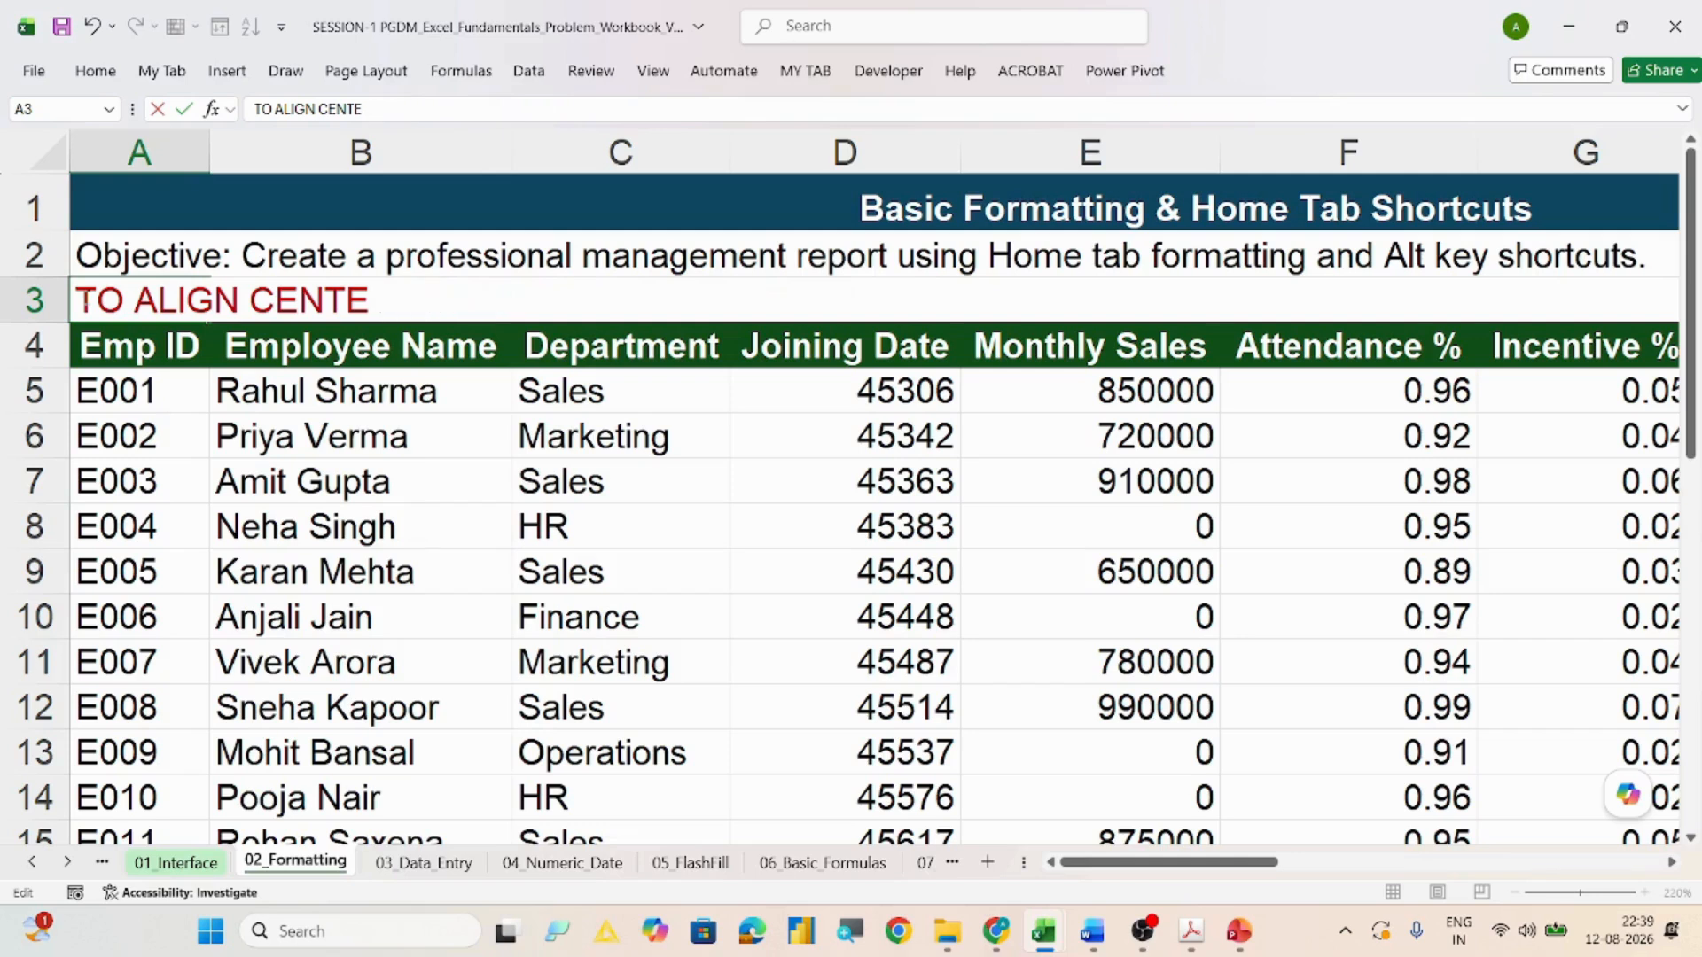
{"action": "key", "text": "BackSpace"}
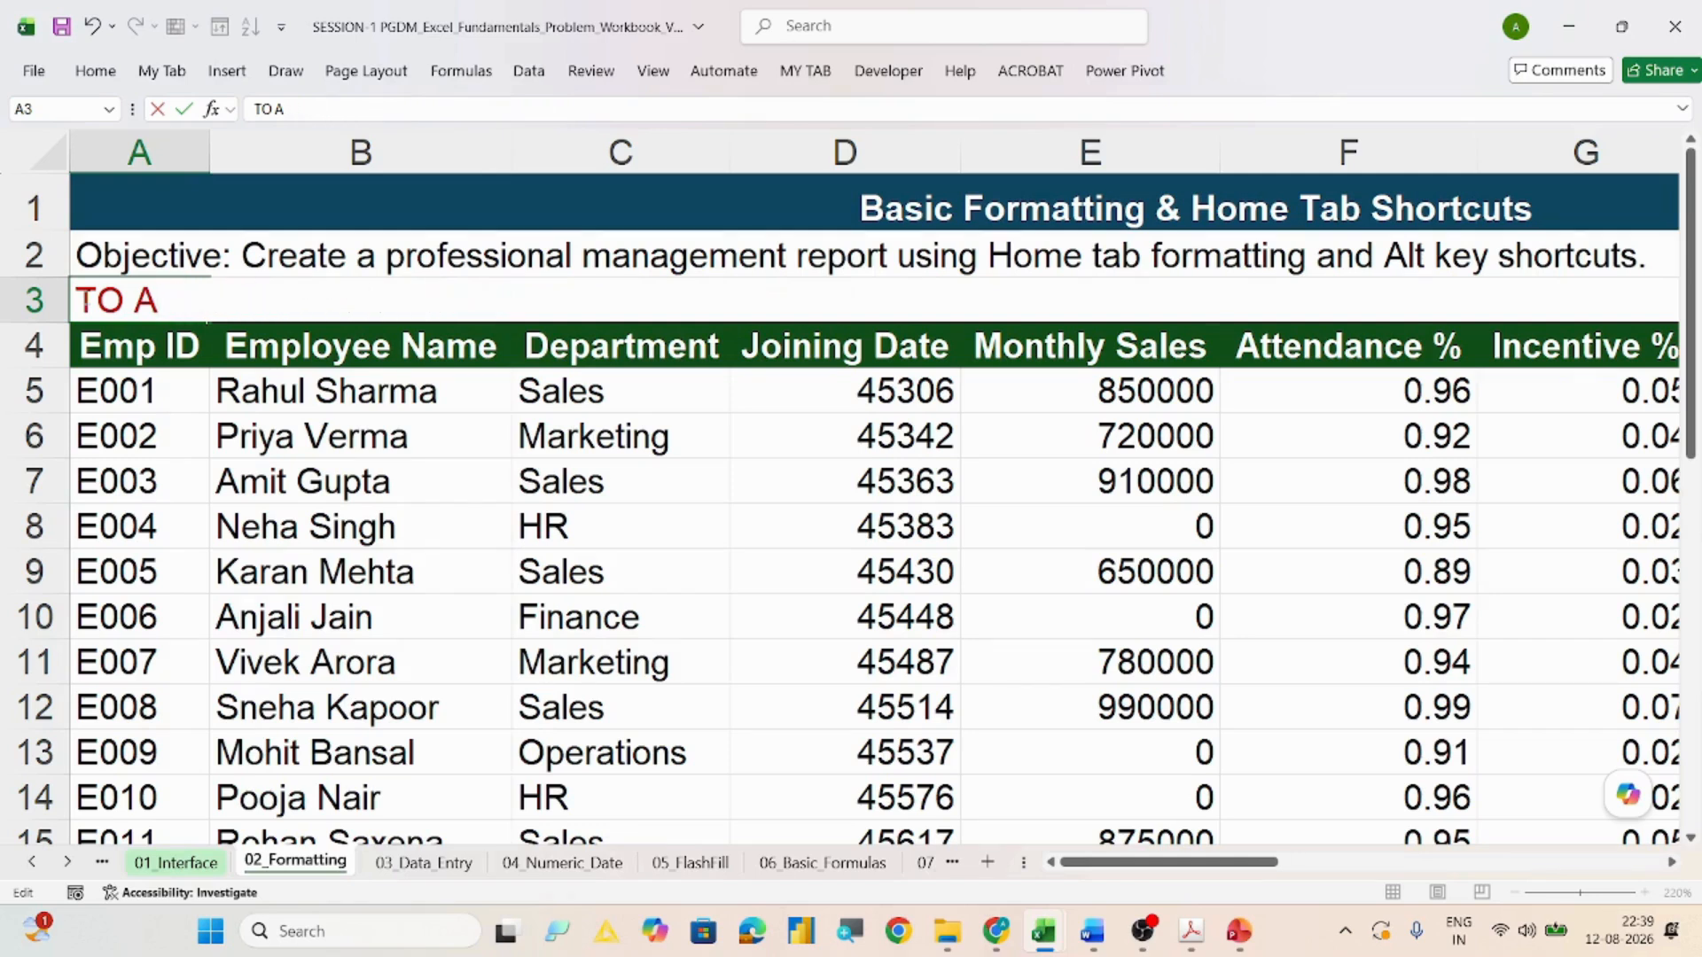
Step: Complete the note in A3 to read "TO ADJUST COLOUMN WIDTH ALT+H+O+I"
{"action": "type", "text": "DJUST"}
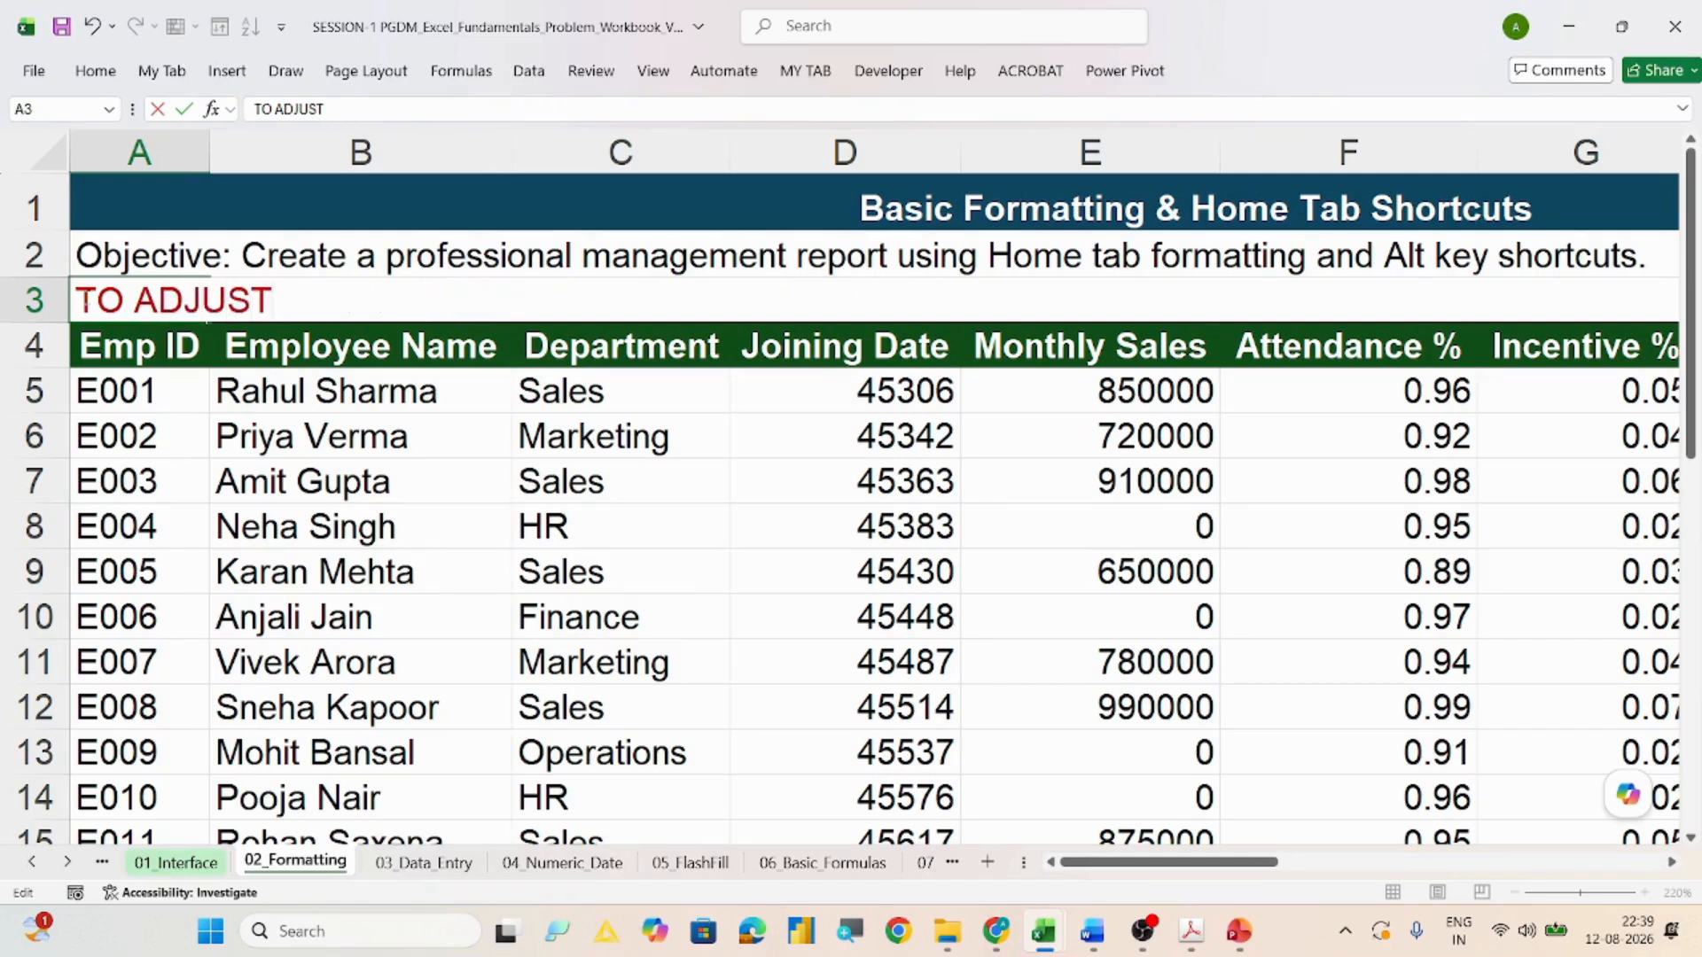
{"action": "type", "text": " COLOUMN "}
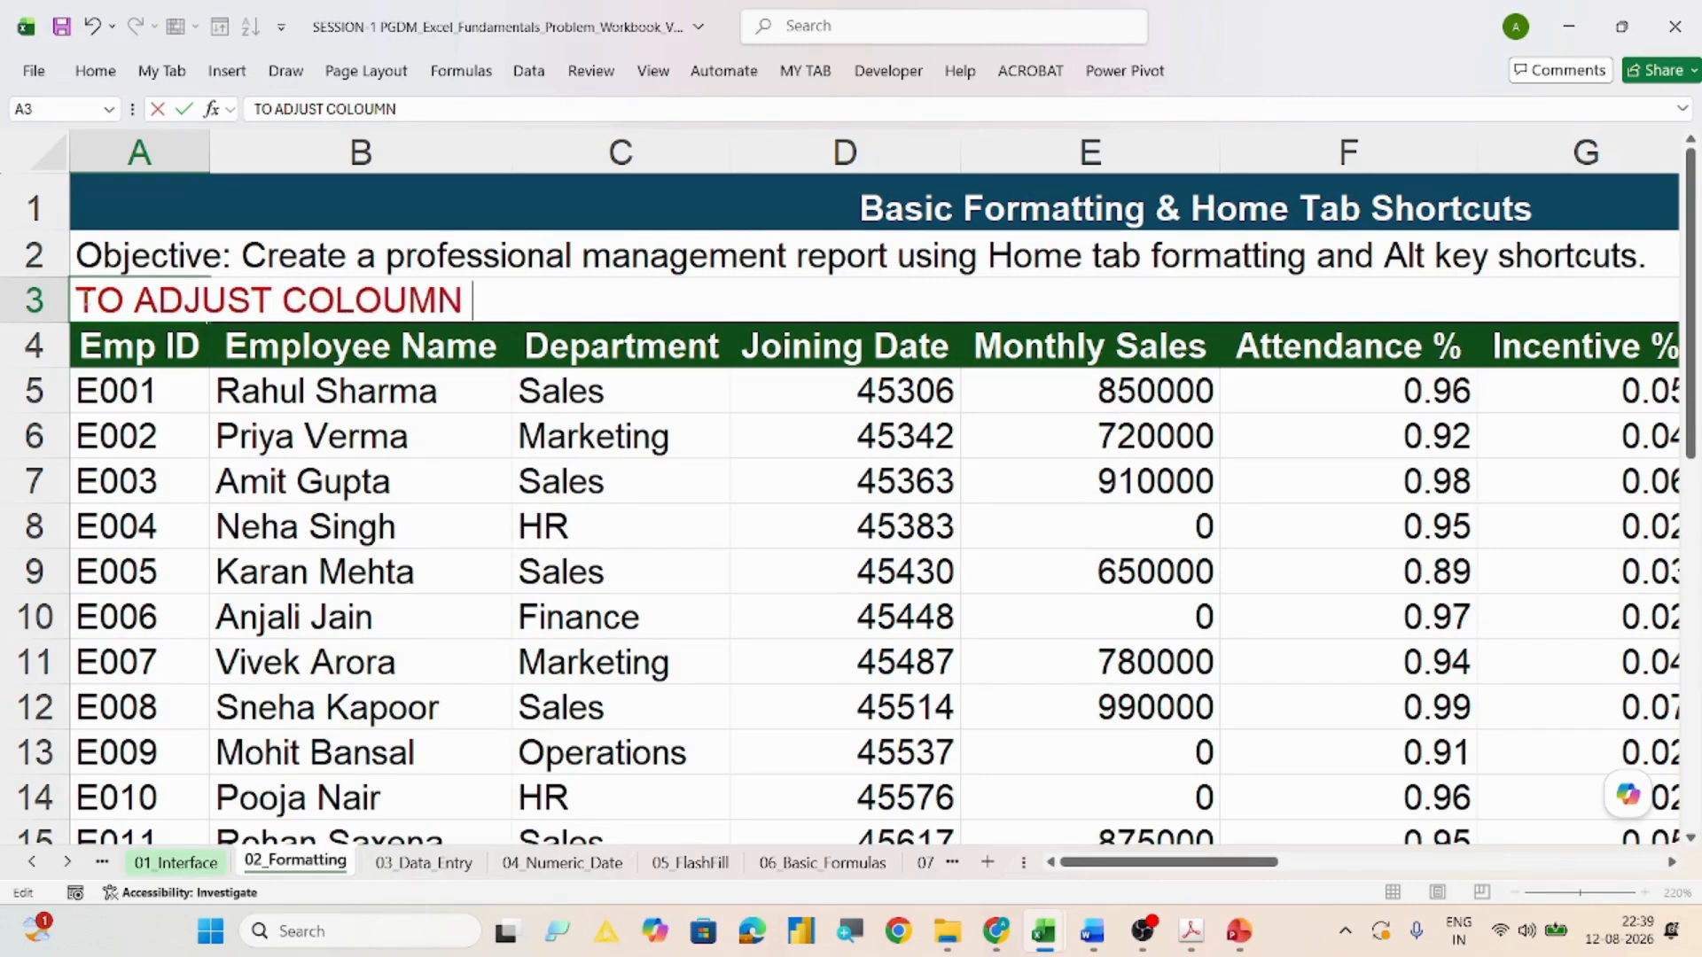
{"action": "type", "text": "WIDTH"}
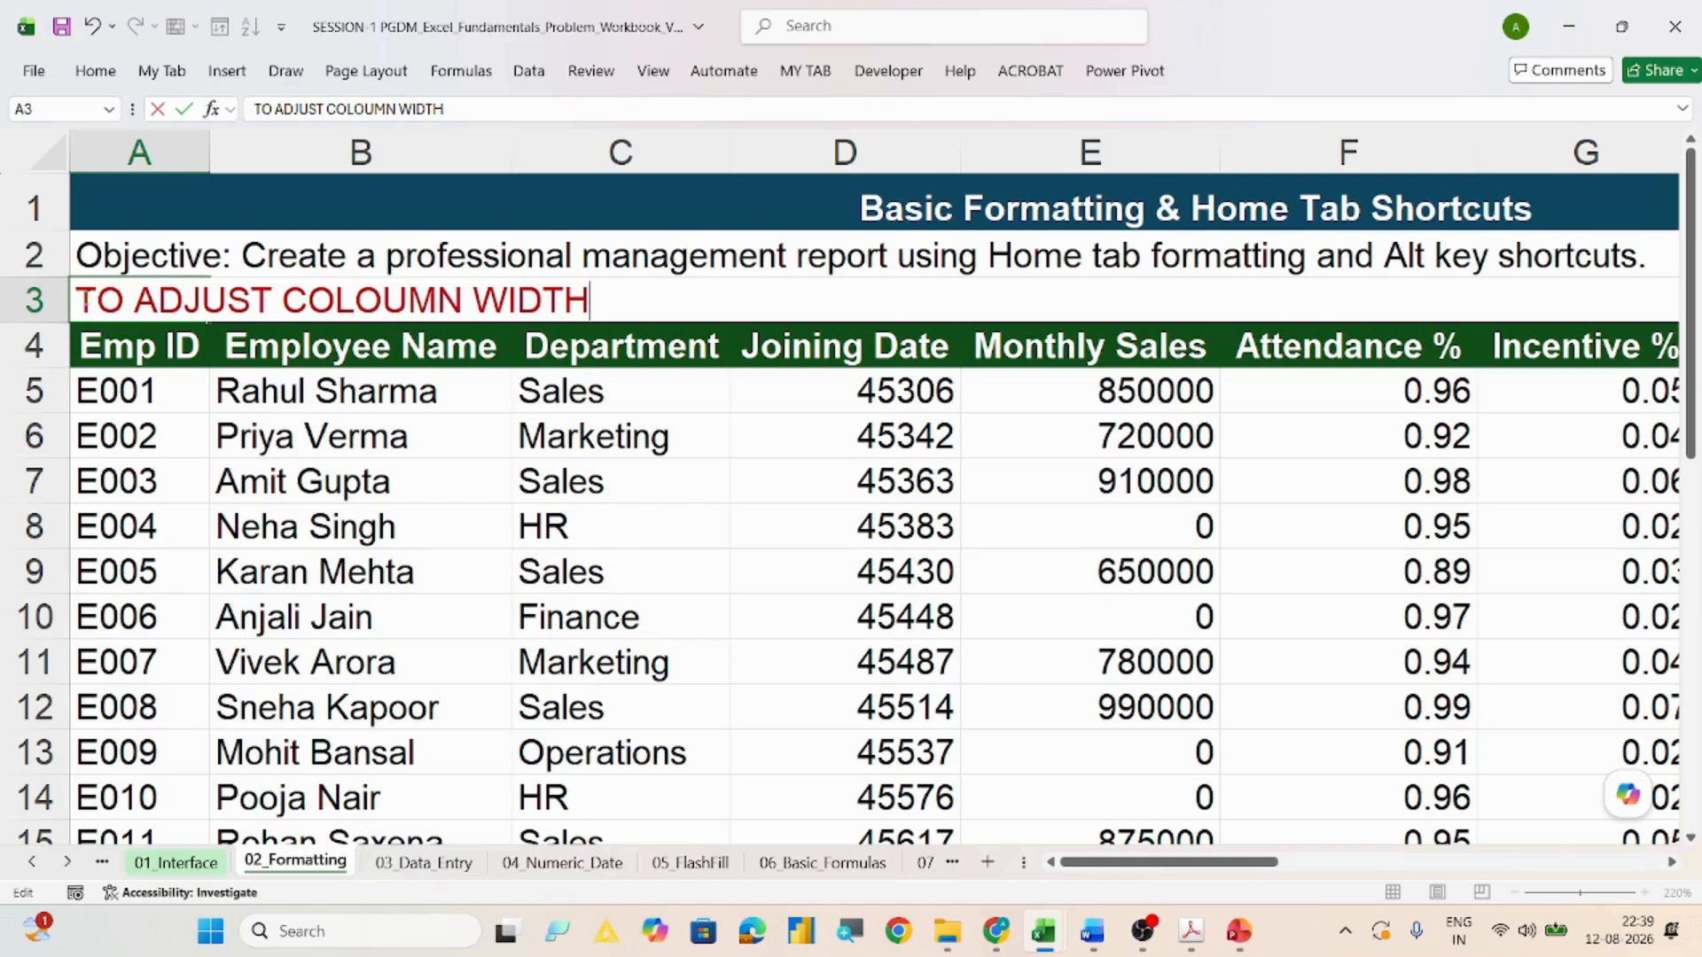
{"action": "type", "text": " ALT"}
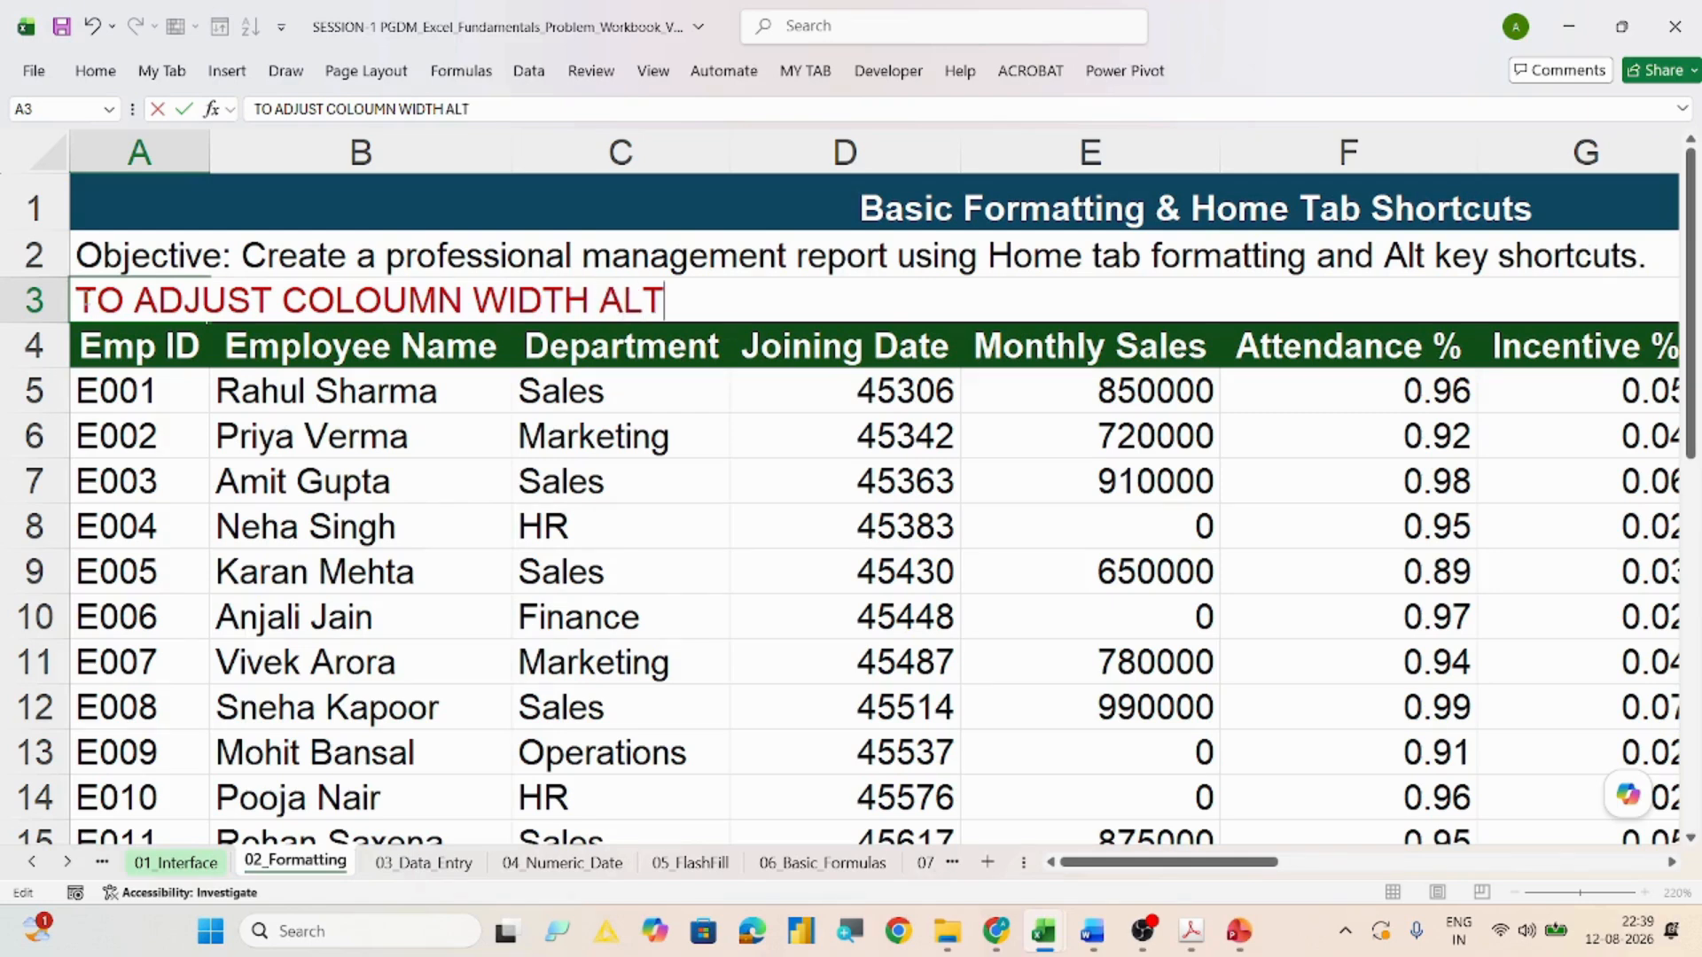
{"action": "type", "text": "+H+O"}
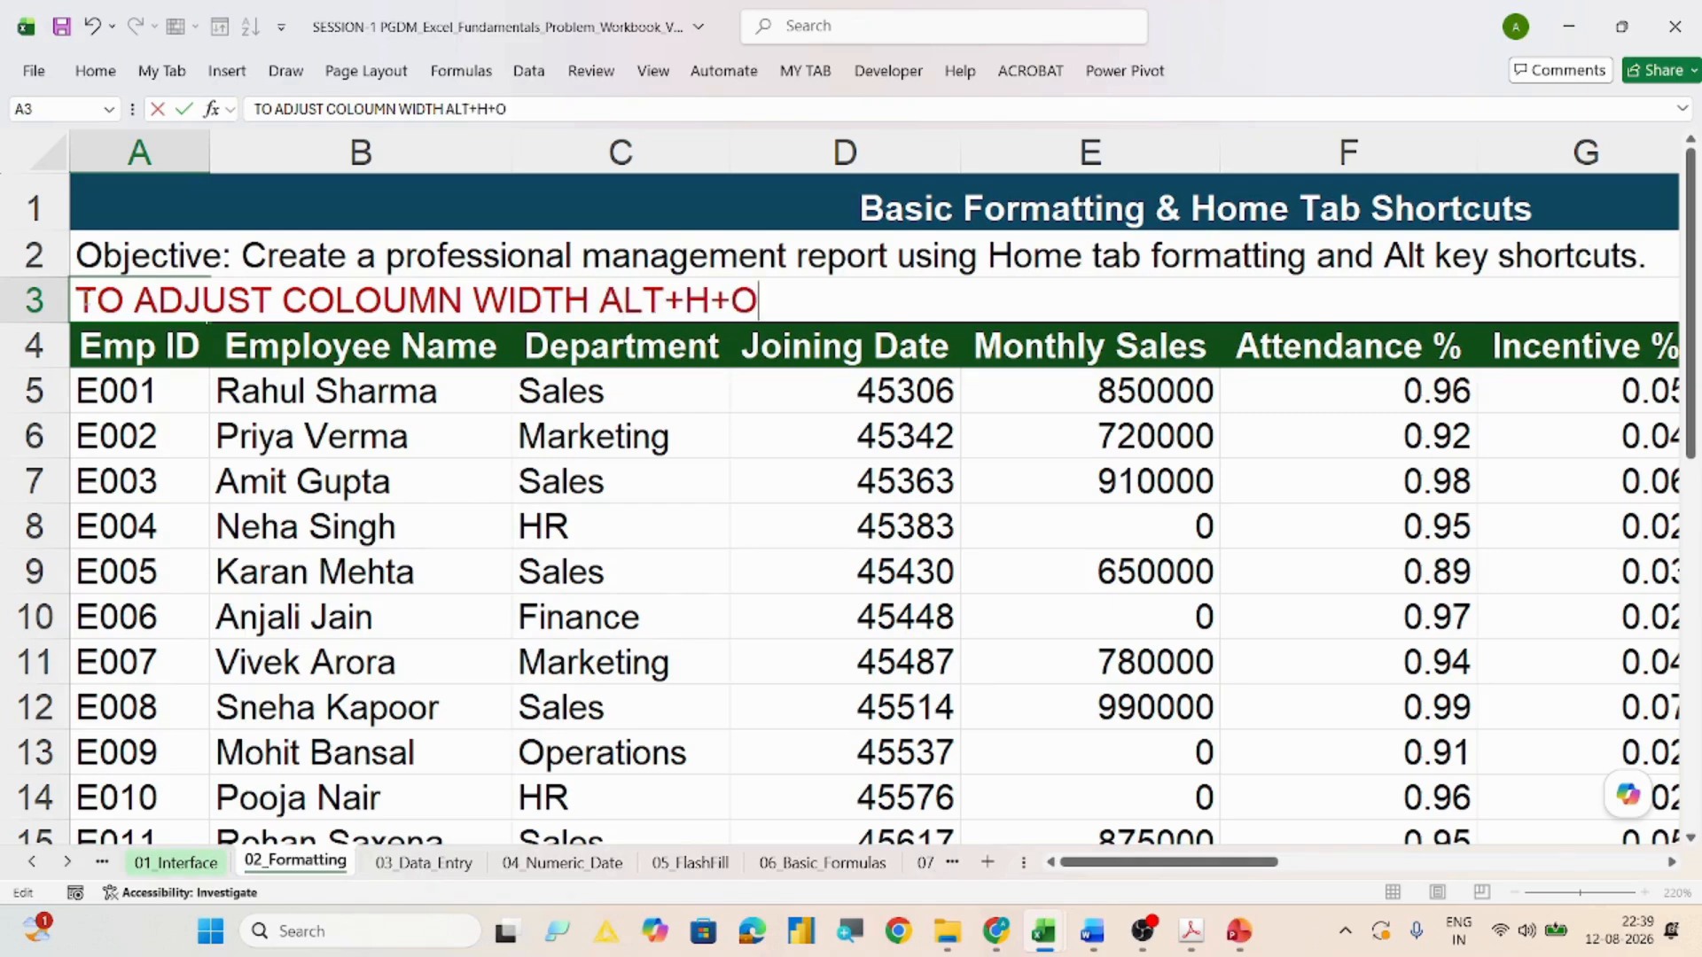
{"action": "type", "text": "+I"}
Step: Erase the entire column width shortcut note from cell A3
{"action": "key", "text": "BackSpace"}
{"action": "key", "text": "BackSpace"}
{"action": "key", "text": "BackSpace"}
{"action": "key", "text": "BackSpace"}
{"action": "key", "text": "BackSpace"}
{"action": "key", "text": "BackSpace"}
{"action": "key", "text": "BackSpace"}
{"action": "key", "text": "BackSpace"}
{"action": "key", "text": "BackSpace"}
{"action": "key", "text": "BackSpace"}
{"action": "key", "text": "BackSpace"}
{"action": "key", "text": "BackSpace"}
{"action": "key", "text": "BackSpace"}
{"action": "key", "text": "BackSpace"}
{"action": "key", "text": "BackSpace"}
{"action": "key", "text": "BackSpace"}
{"action": "key", "text": "BackSpace"}
{"action": "key", "text": "BackSpace"}
{"action": "key", "text": "BackSpace"}
{"action": "key", "text": "BackSpace"}
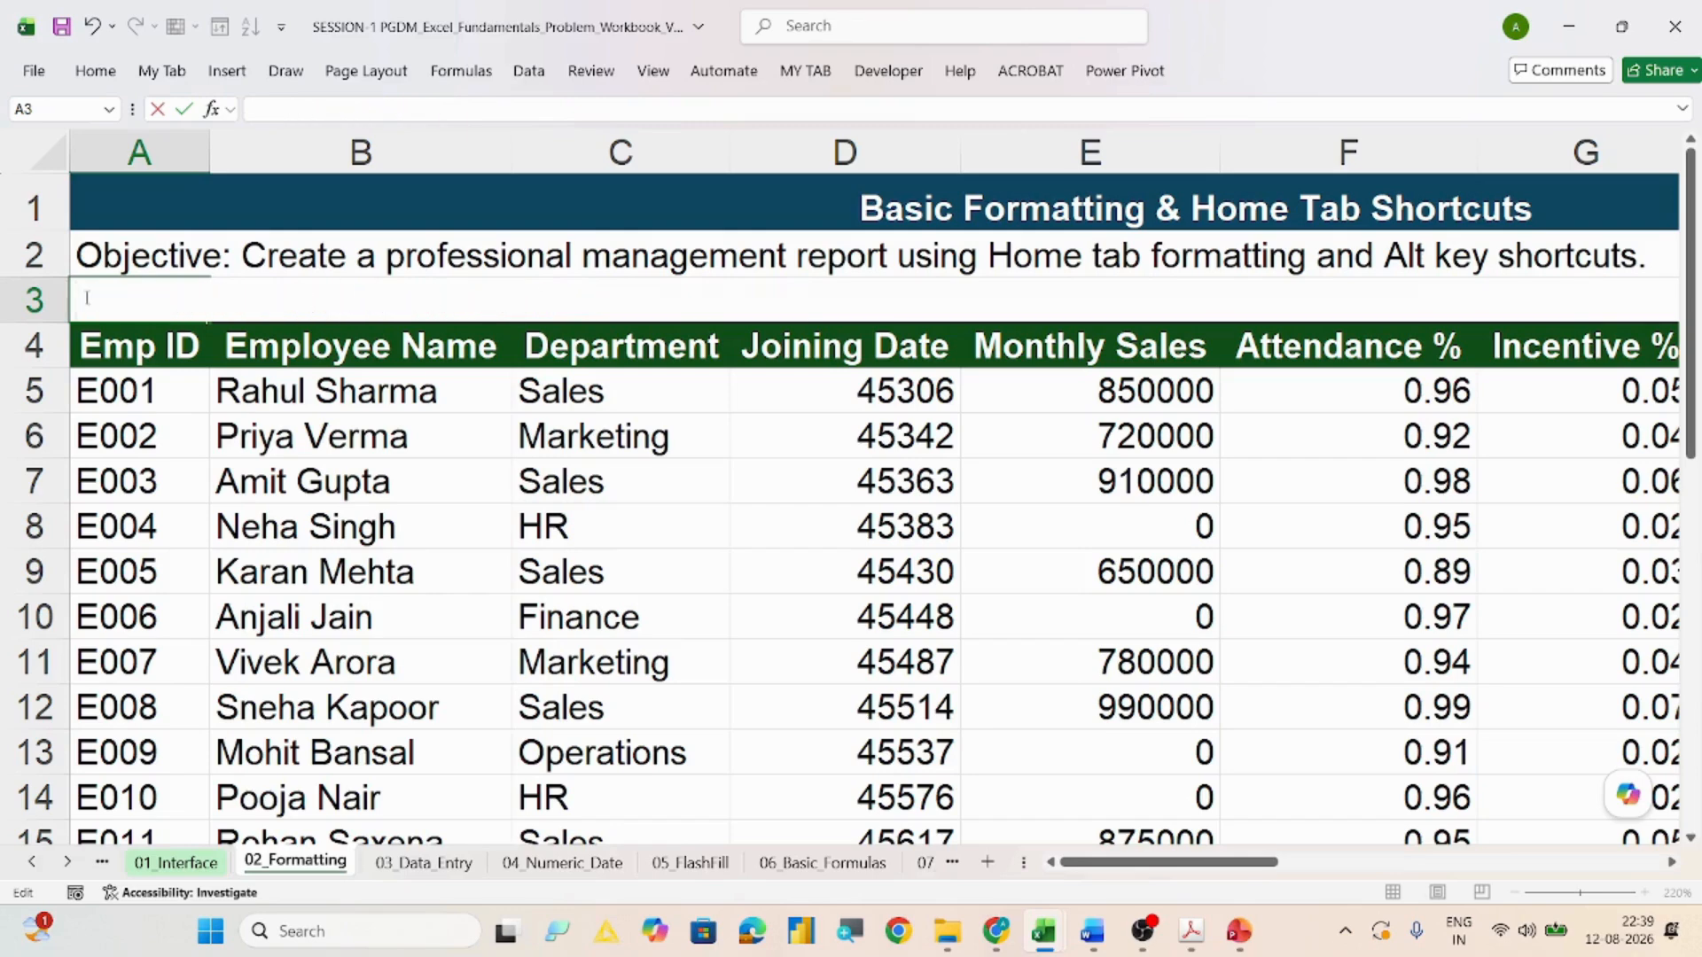
Step: Choose the Currency number format with the ₹ symbol for the Monthly Sales values in E5:E24
{"action": "left_click_drag", "start_coordinate": [1153, 863], "coordinate": [1436, 873]}
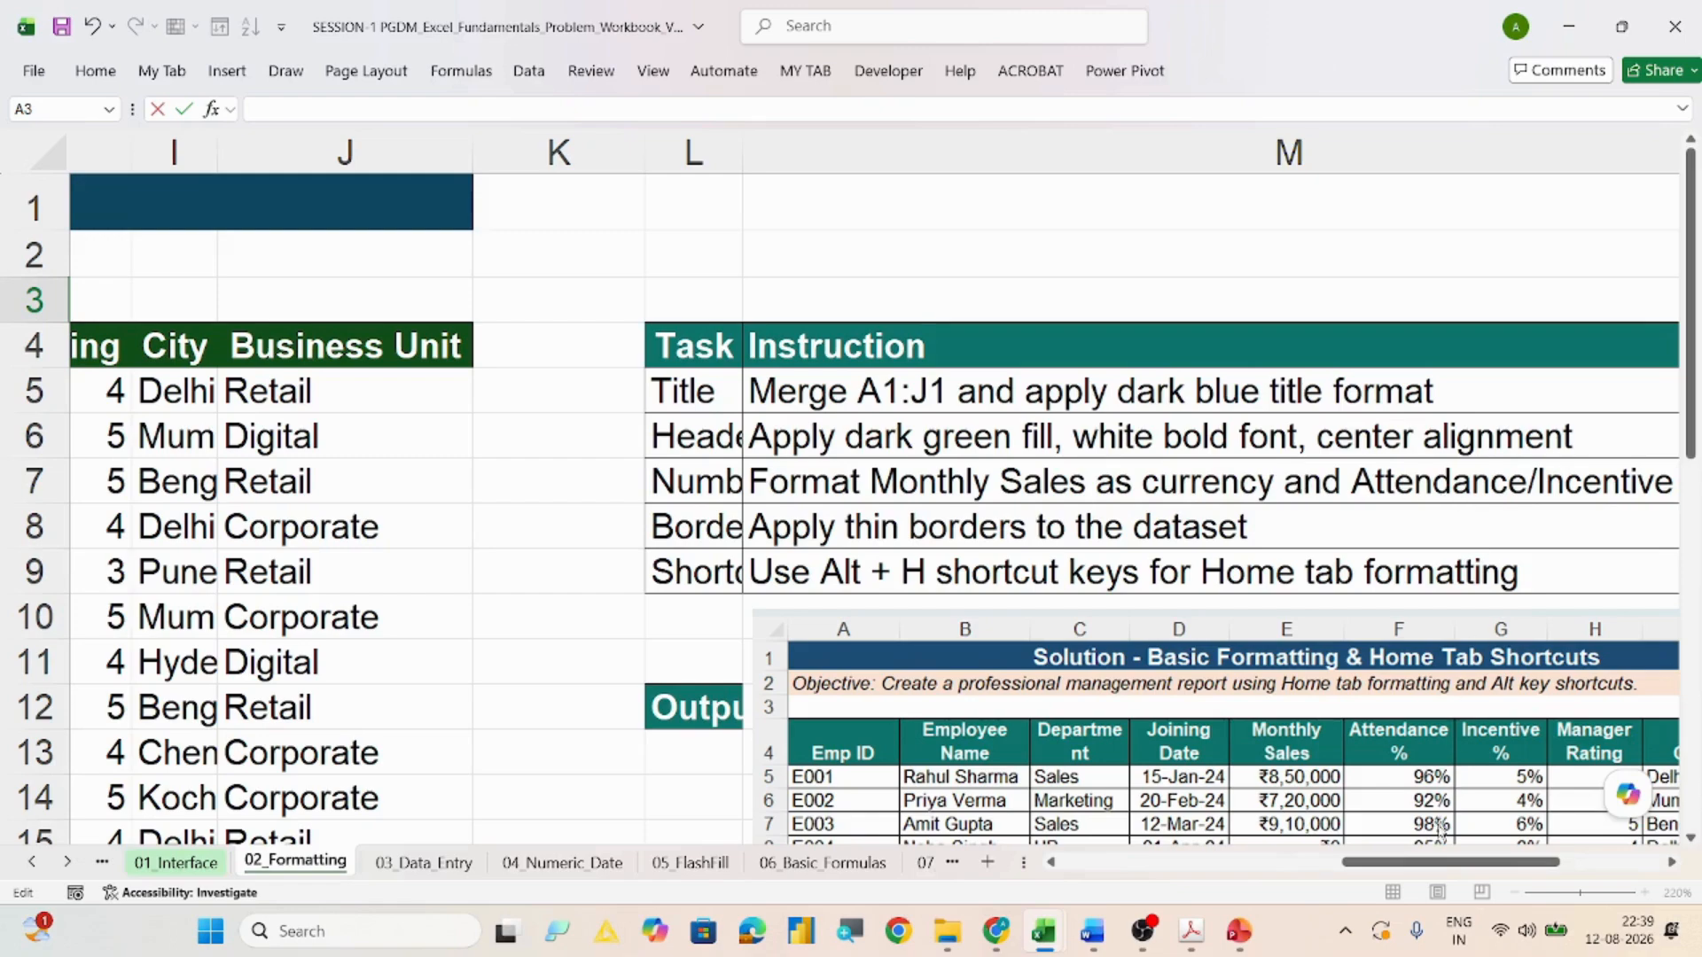
{"action": "left_click_drag", "start_coordinate": [1444, 873], "coordinate": [1019, 873]}
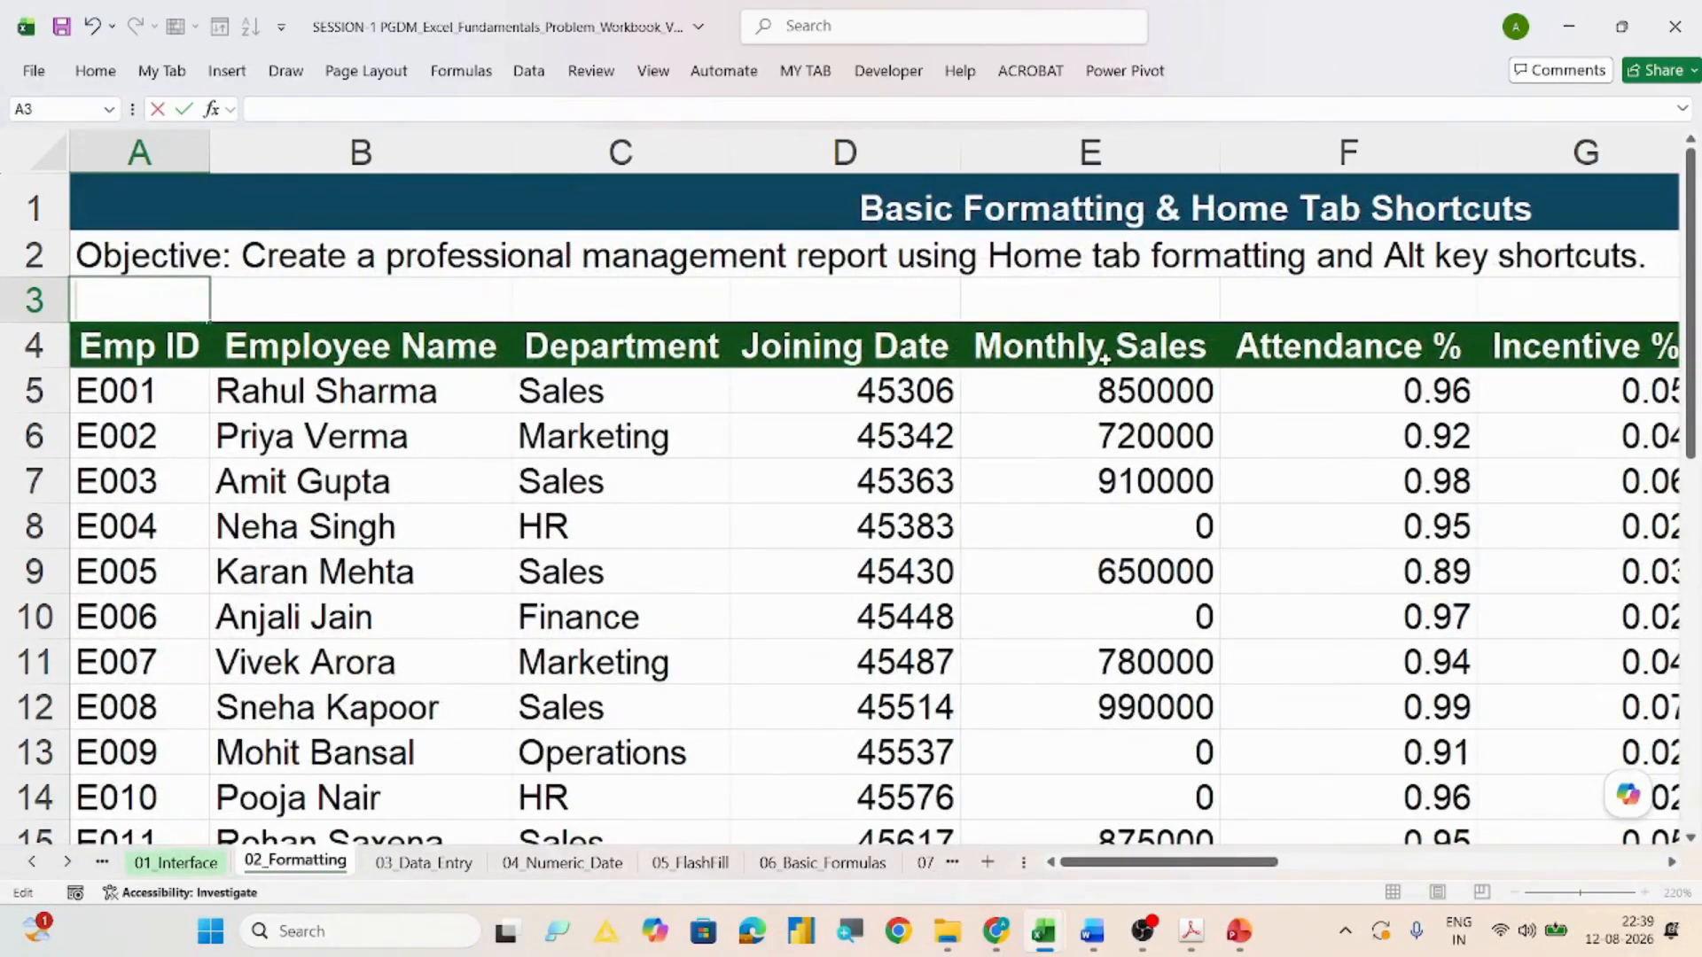
{"action": "left_click", "coordinate": [1116, 383]}
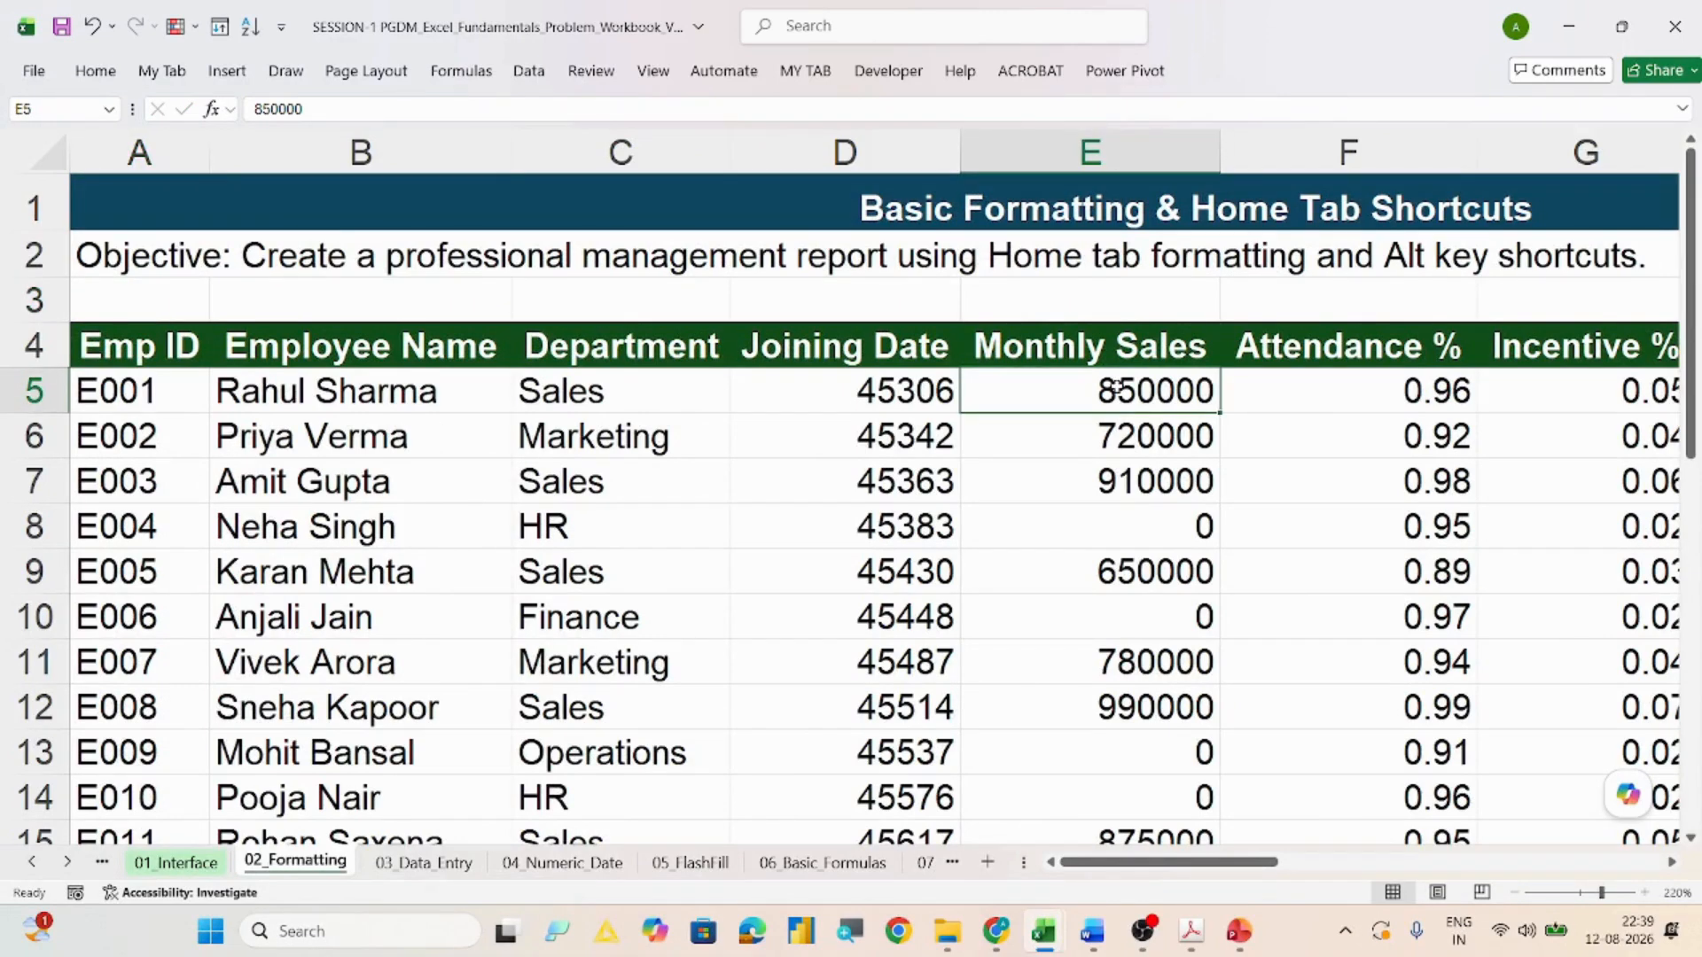
{"action": "key", "text": "ctrl+shift+Down"}
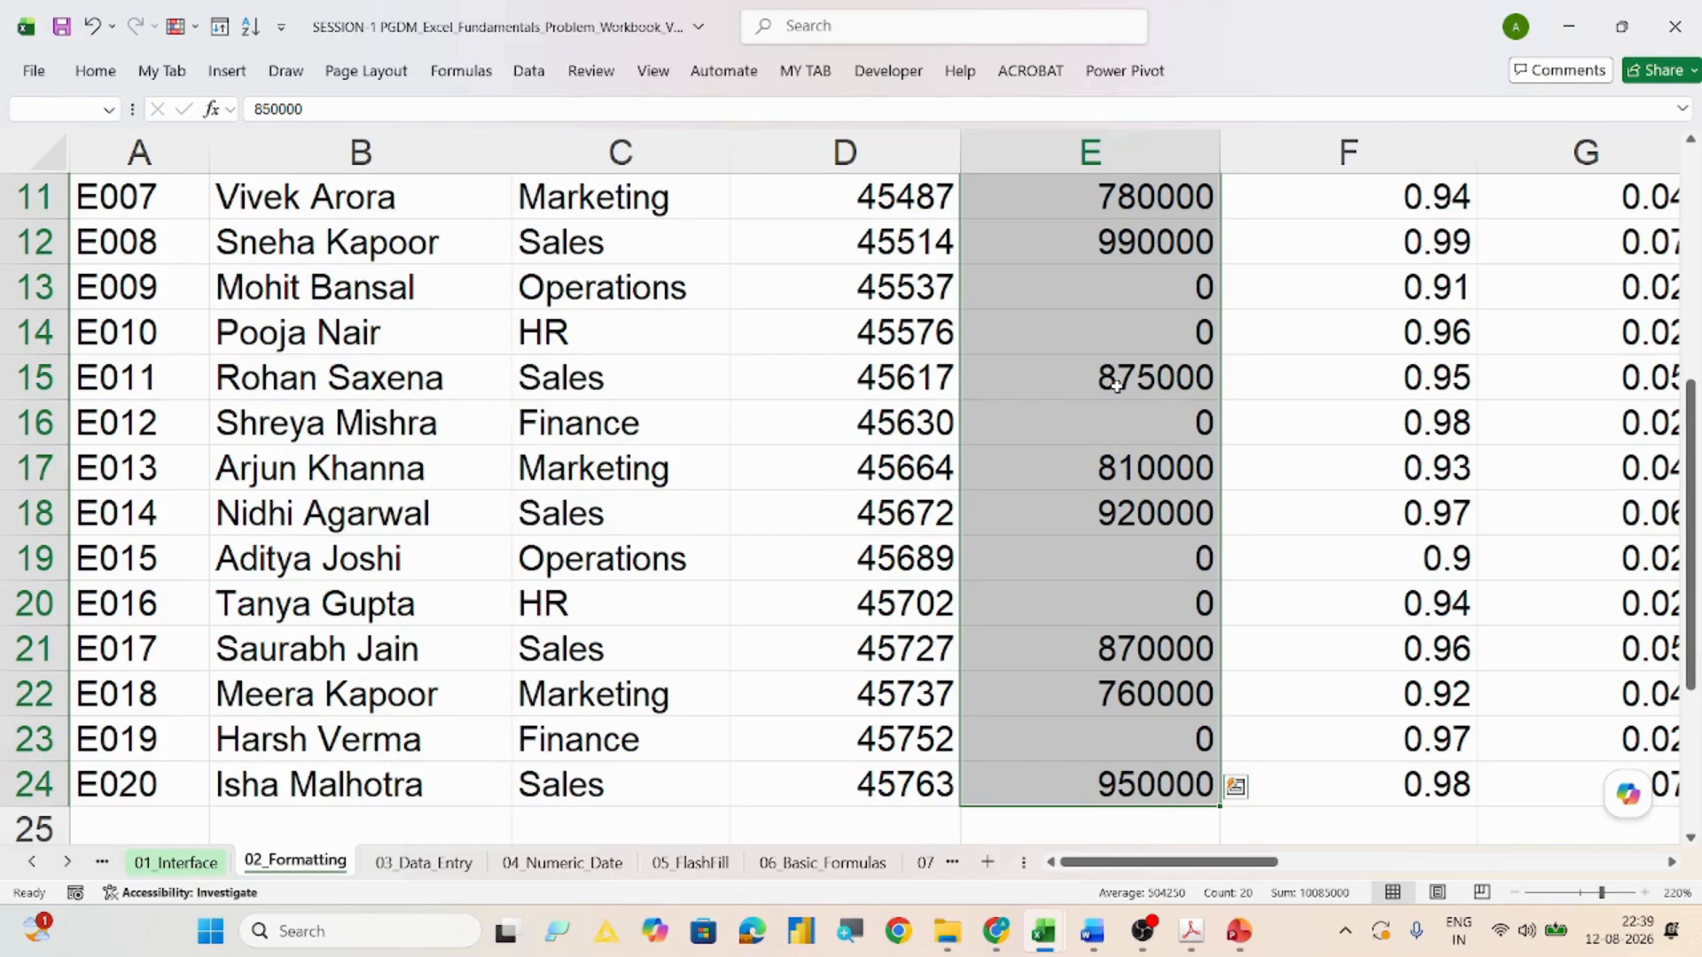
{"action": "key", "text": "ctrl+1"}
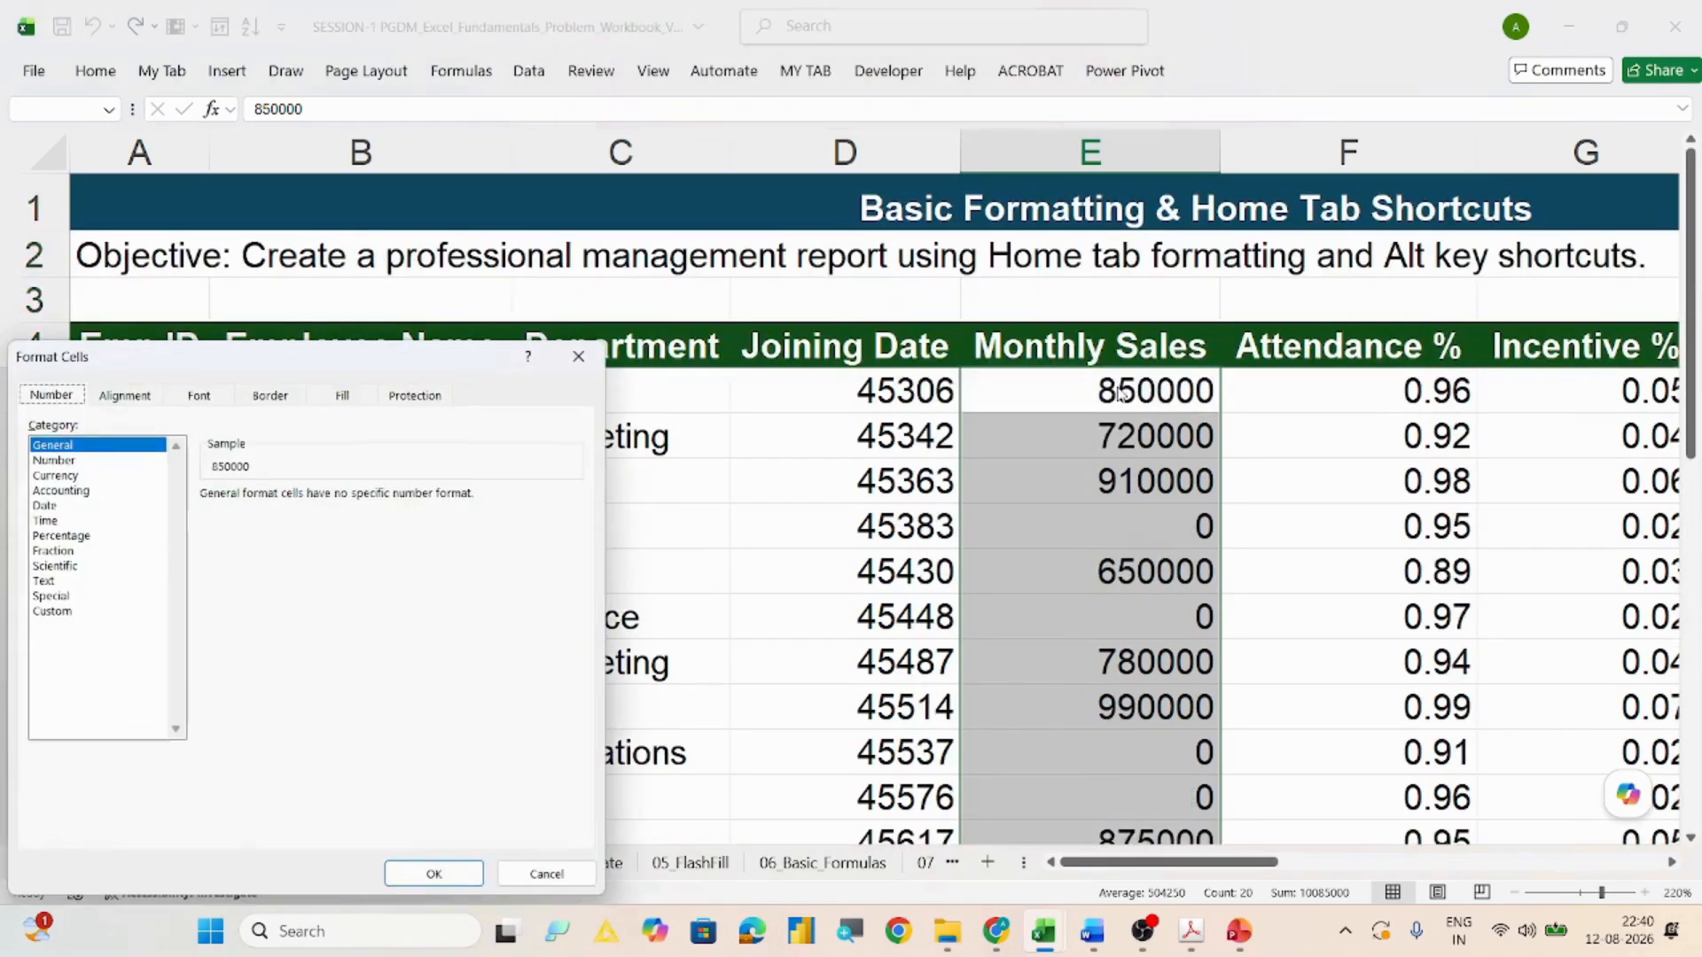
{"action": "left_click", "coordinate": [57, 476]}
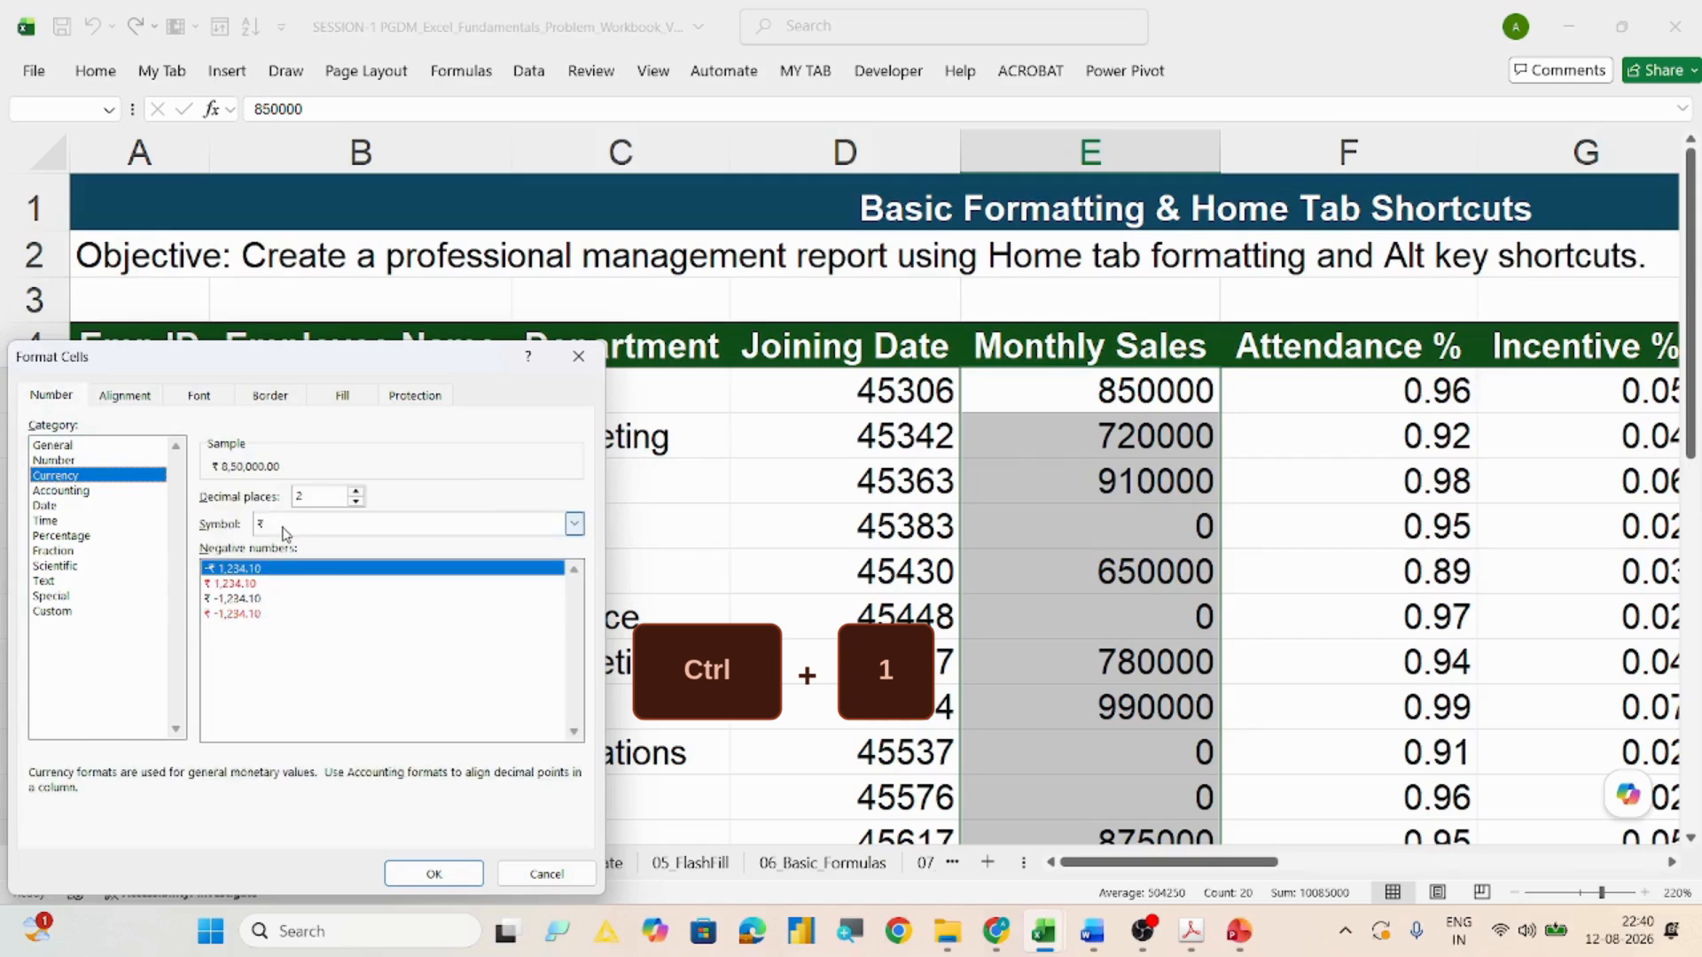
{"action": "left_click", "coordinate": [574, 525]}
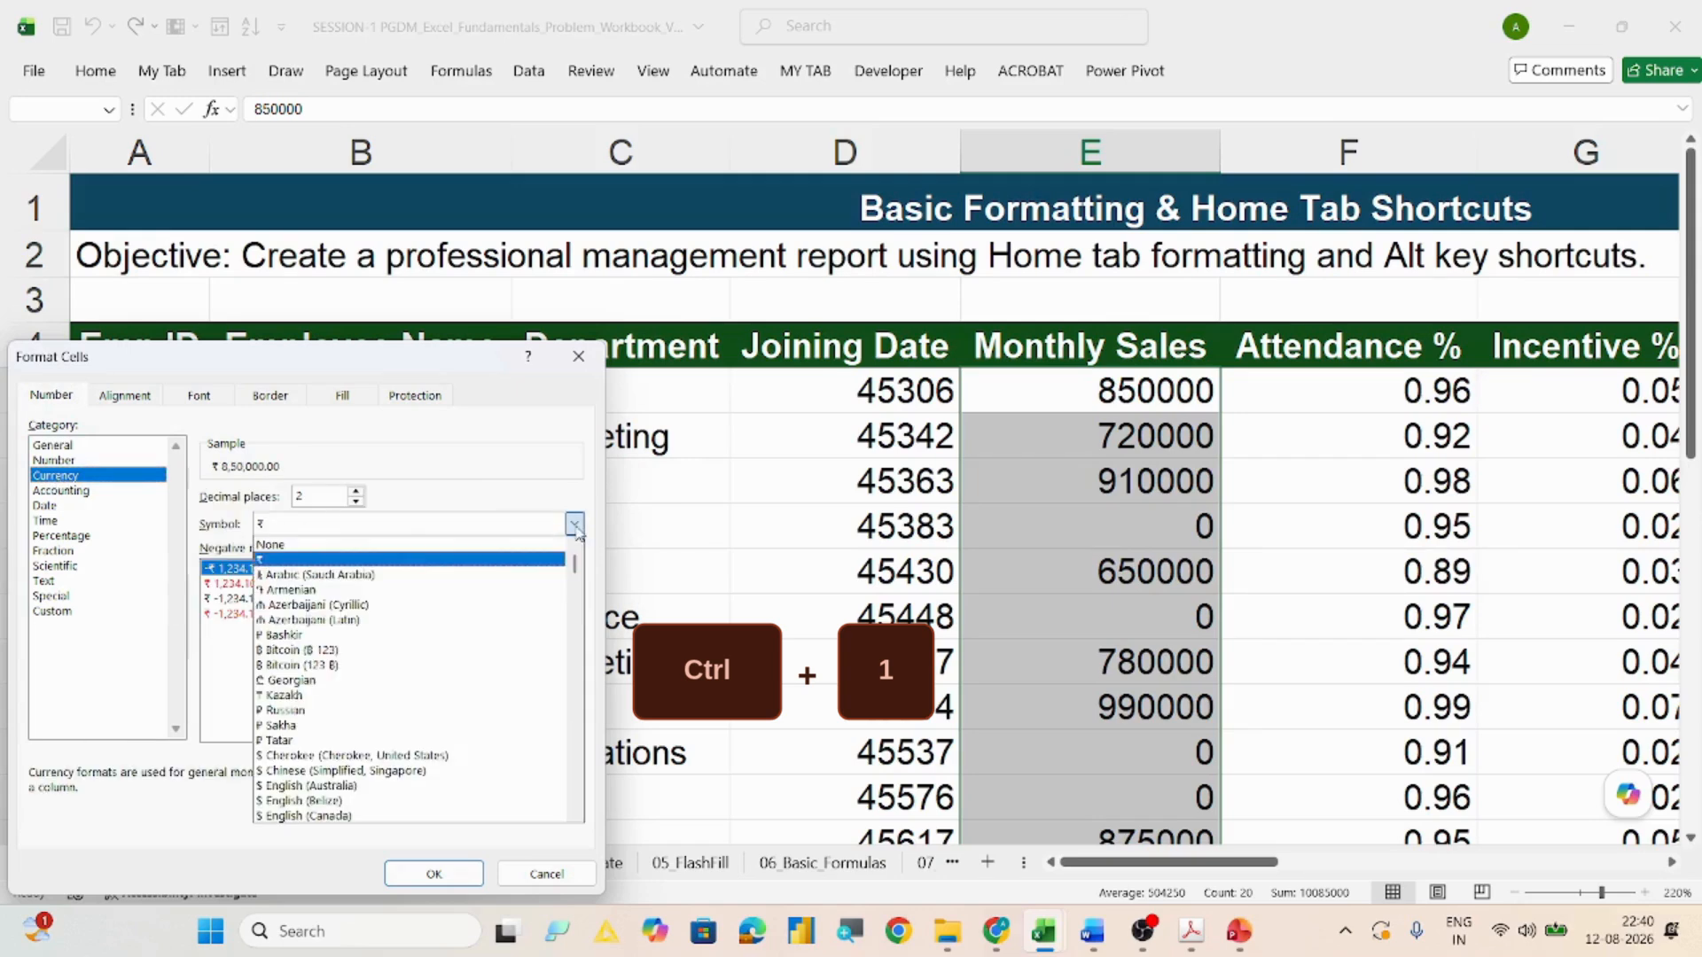
{"action": "left_click", "coordinate": [415, 562]}
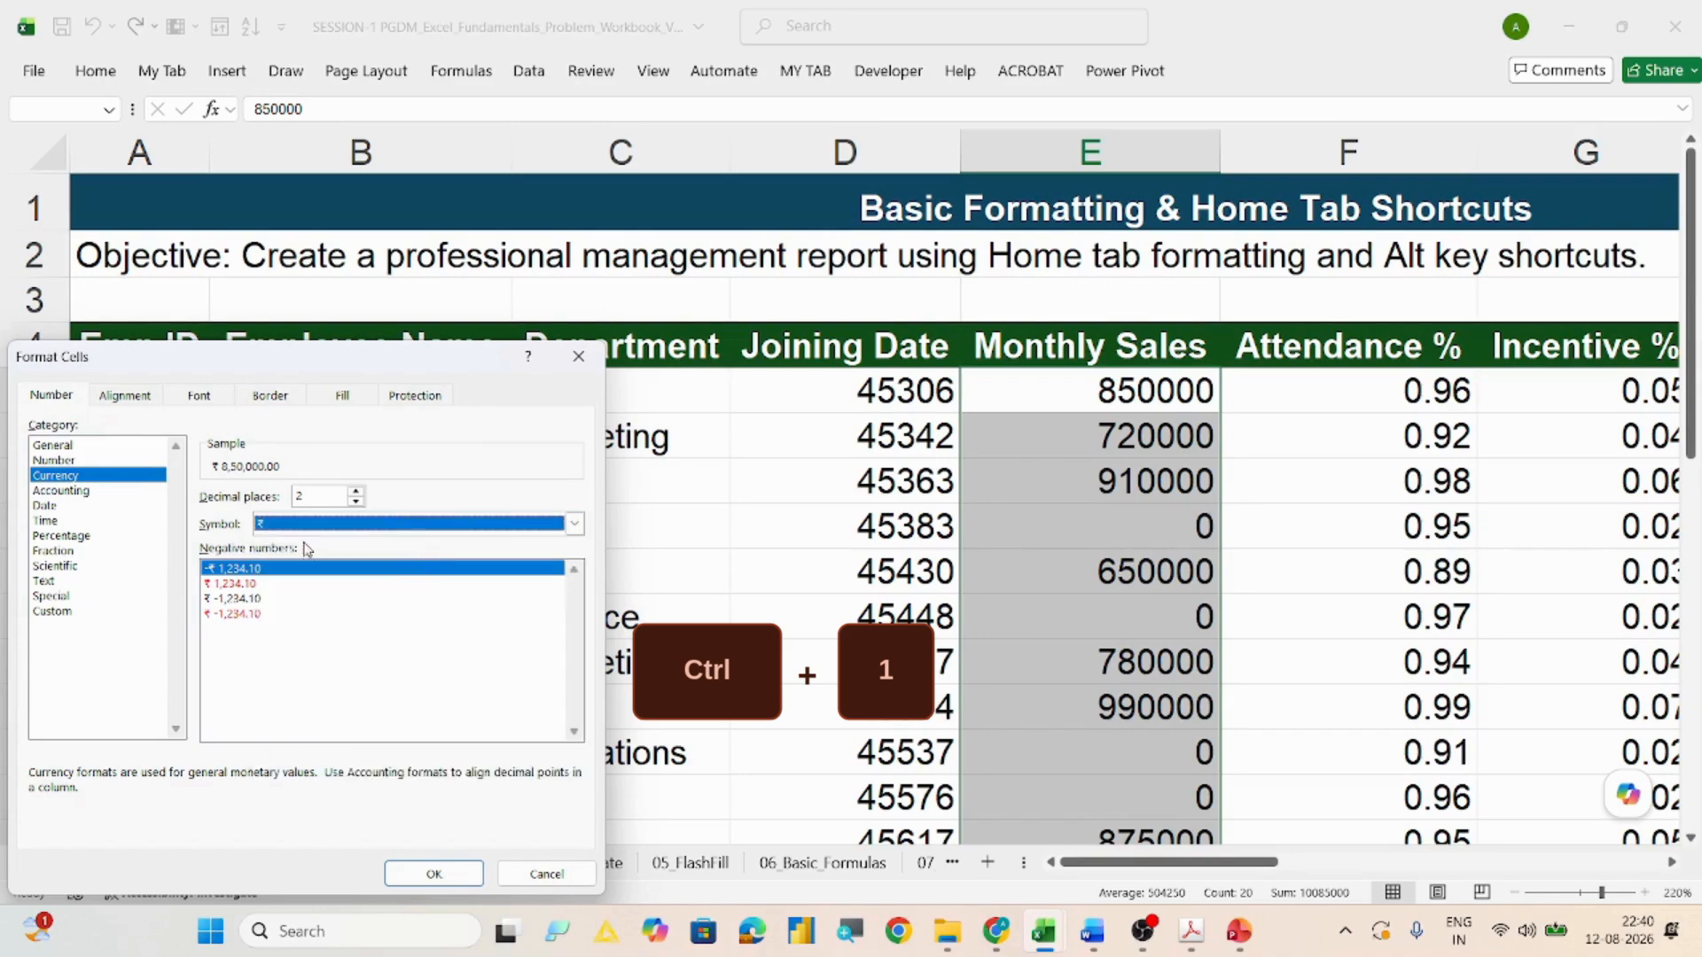
Step: Set the currency format's decimal places to 0 and apply it to the Monthly Sales values
{"action": "left_click_drag", "start_coordinate": [321, 497], "coordinate": [276, 499]}
{"action": "type", "text": "9"}
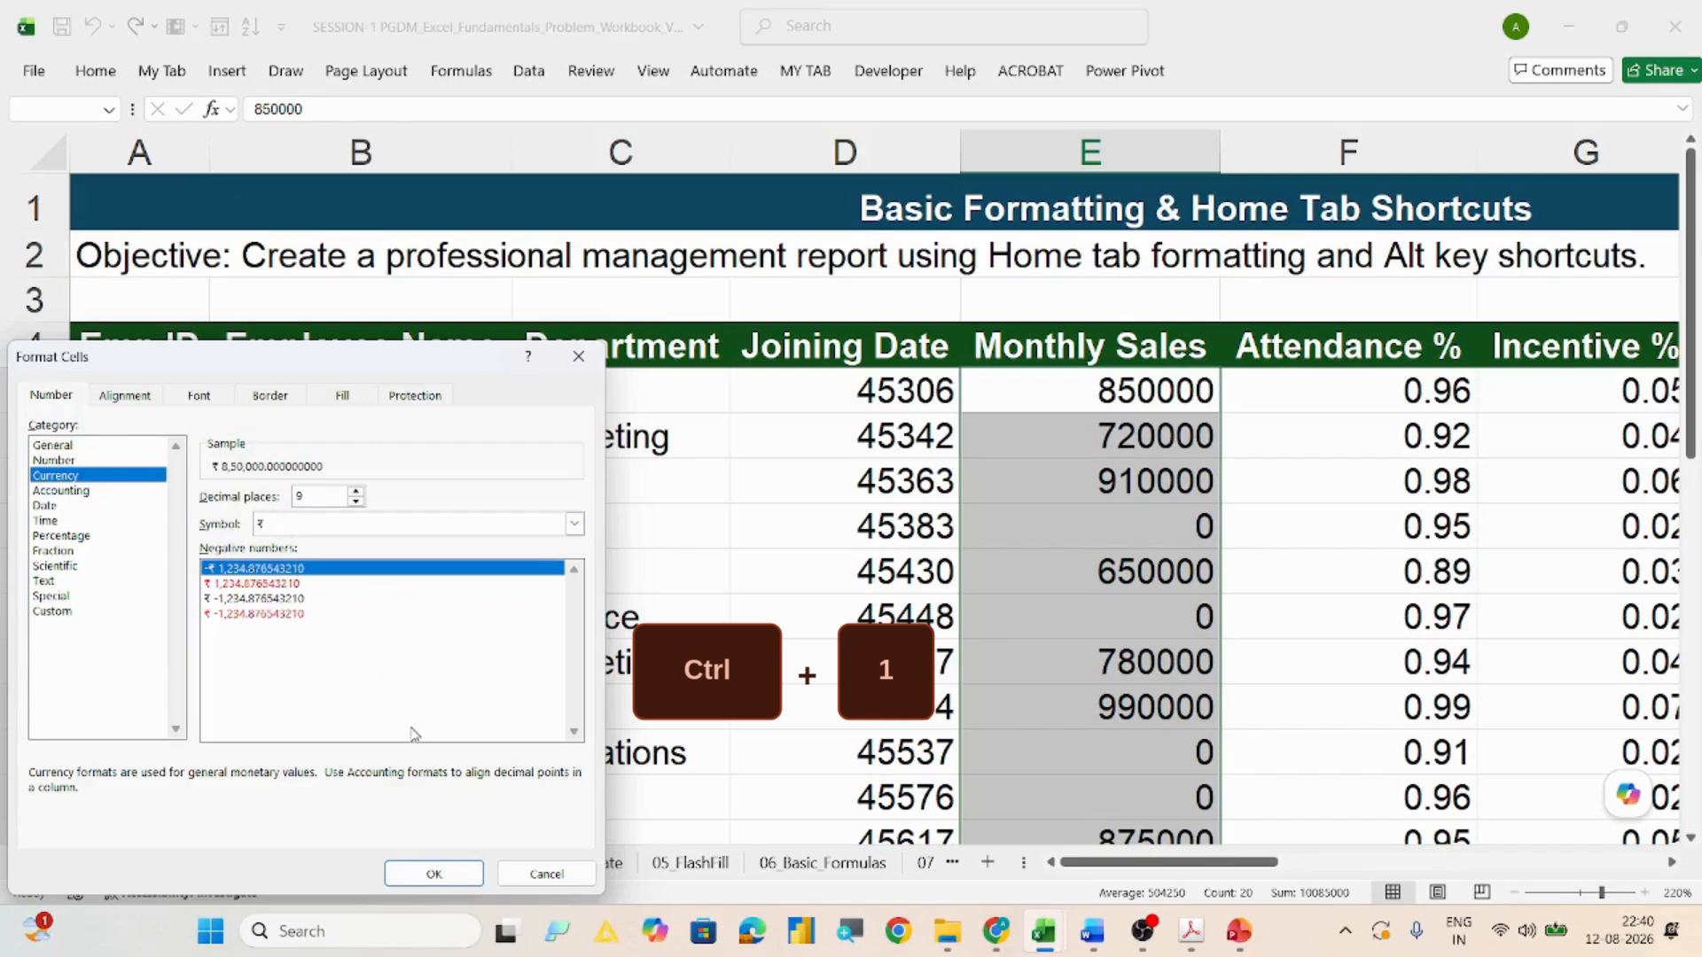
{"action": "key", "text": "BackSpace"}
{"action": "type", "text": "0"}
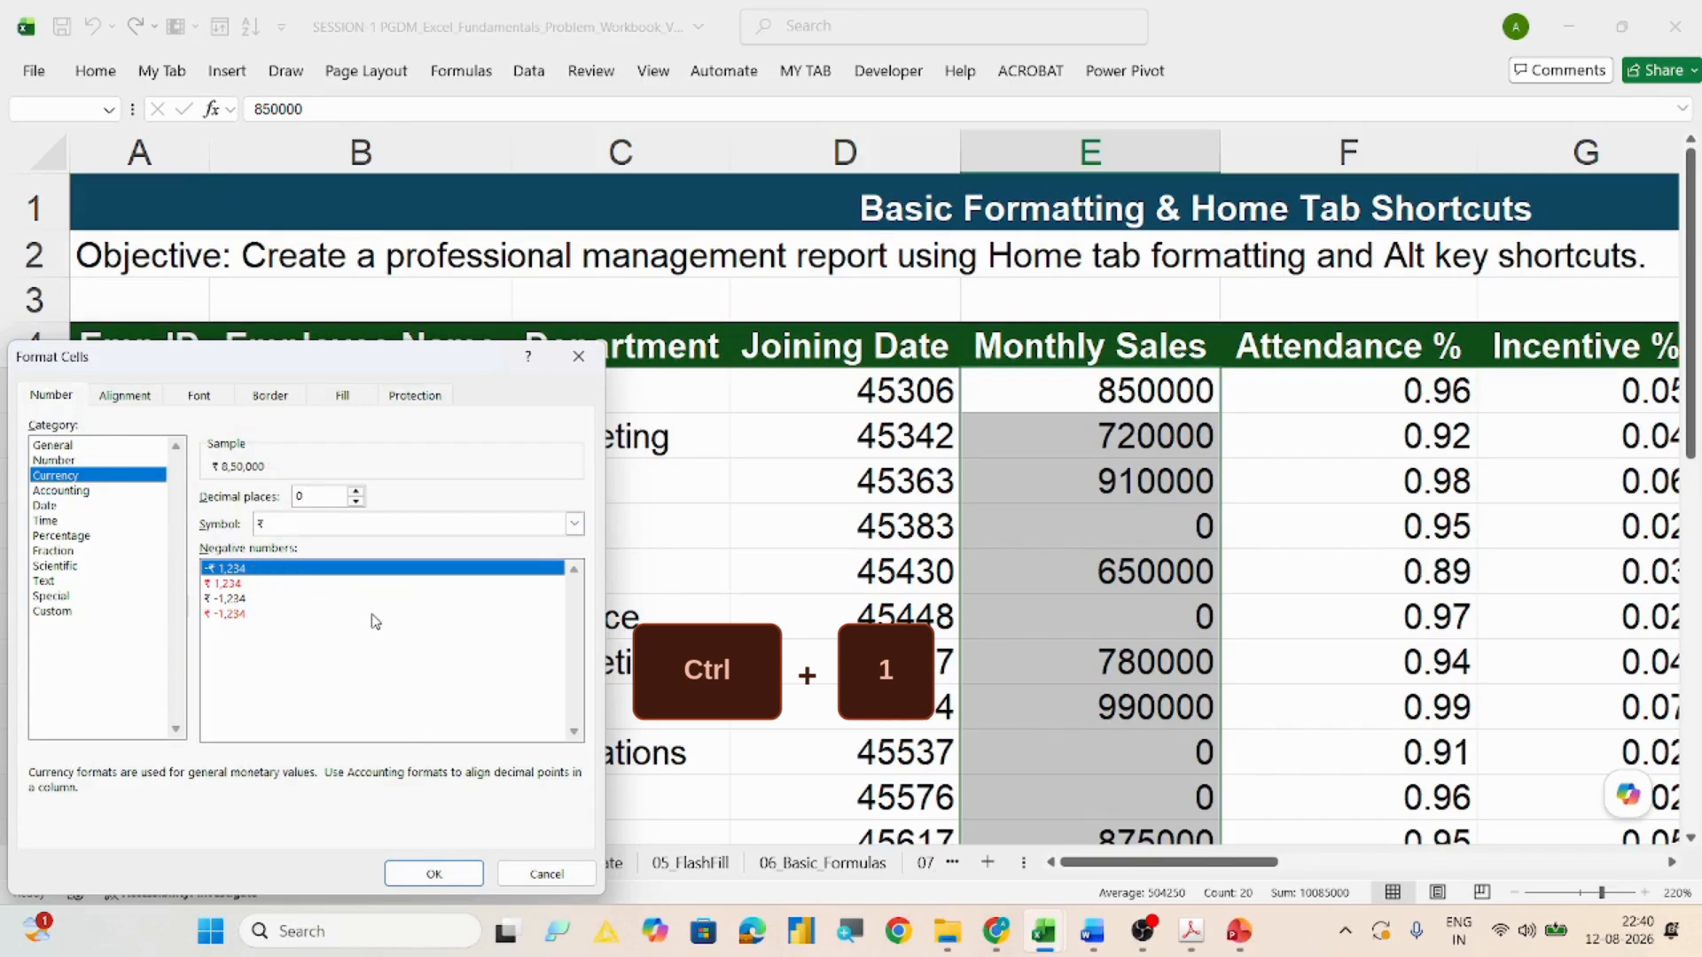
{"action": "left_click", "coordinate": [456, 876]}
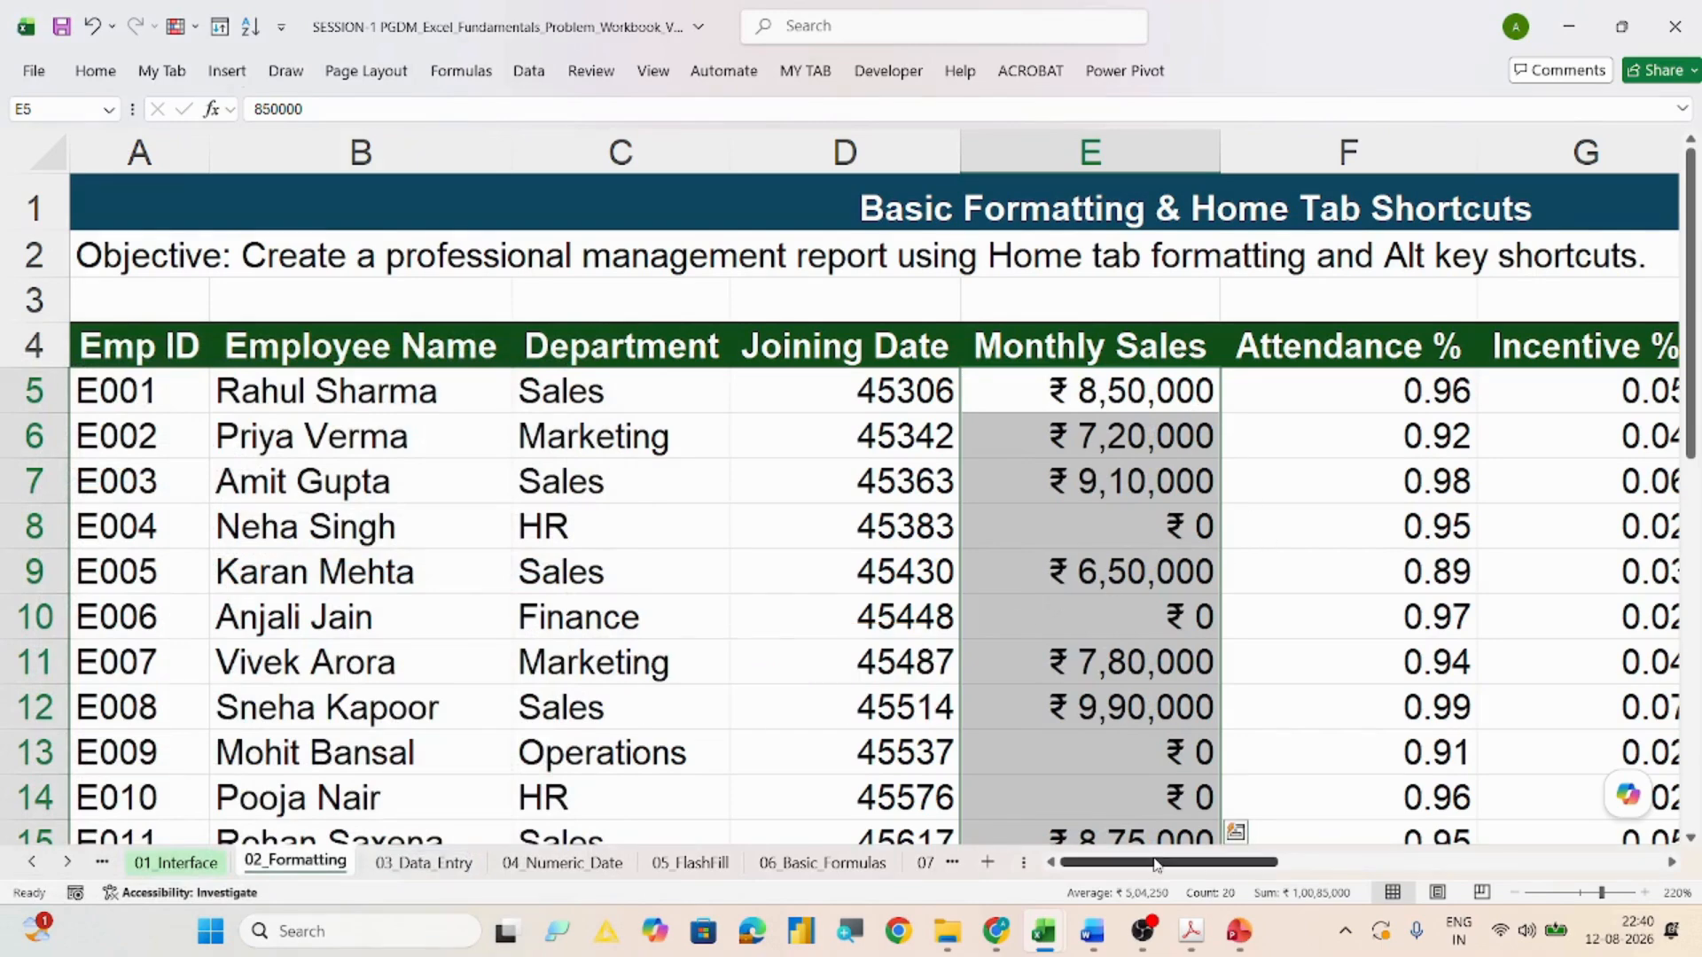
Step: Write the note "CTRL+SHIFT+DOWN ARROW KEY TO SELECT COLUMN" in cell B3
{"action": "left_click_drag", "start_coordinate": [1155, 865], "coordinate": [1117, 869]}
{"action": "left_click", "coordinate": [257, 304]}
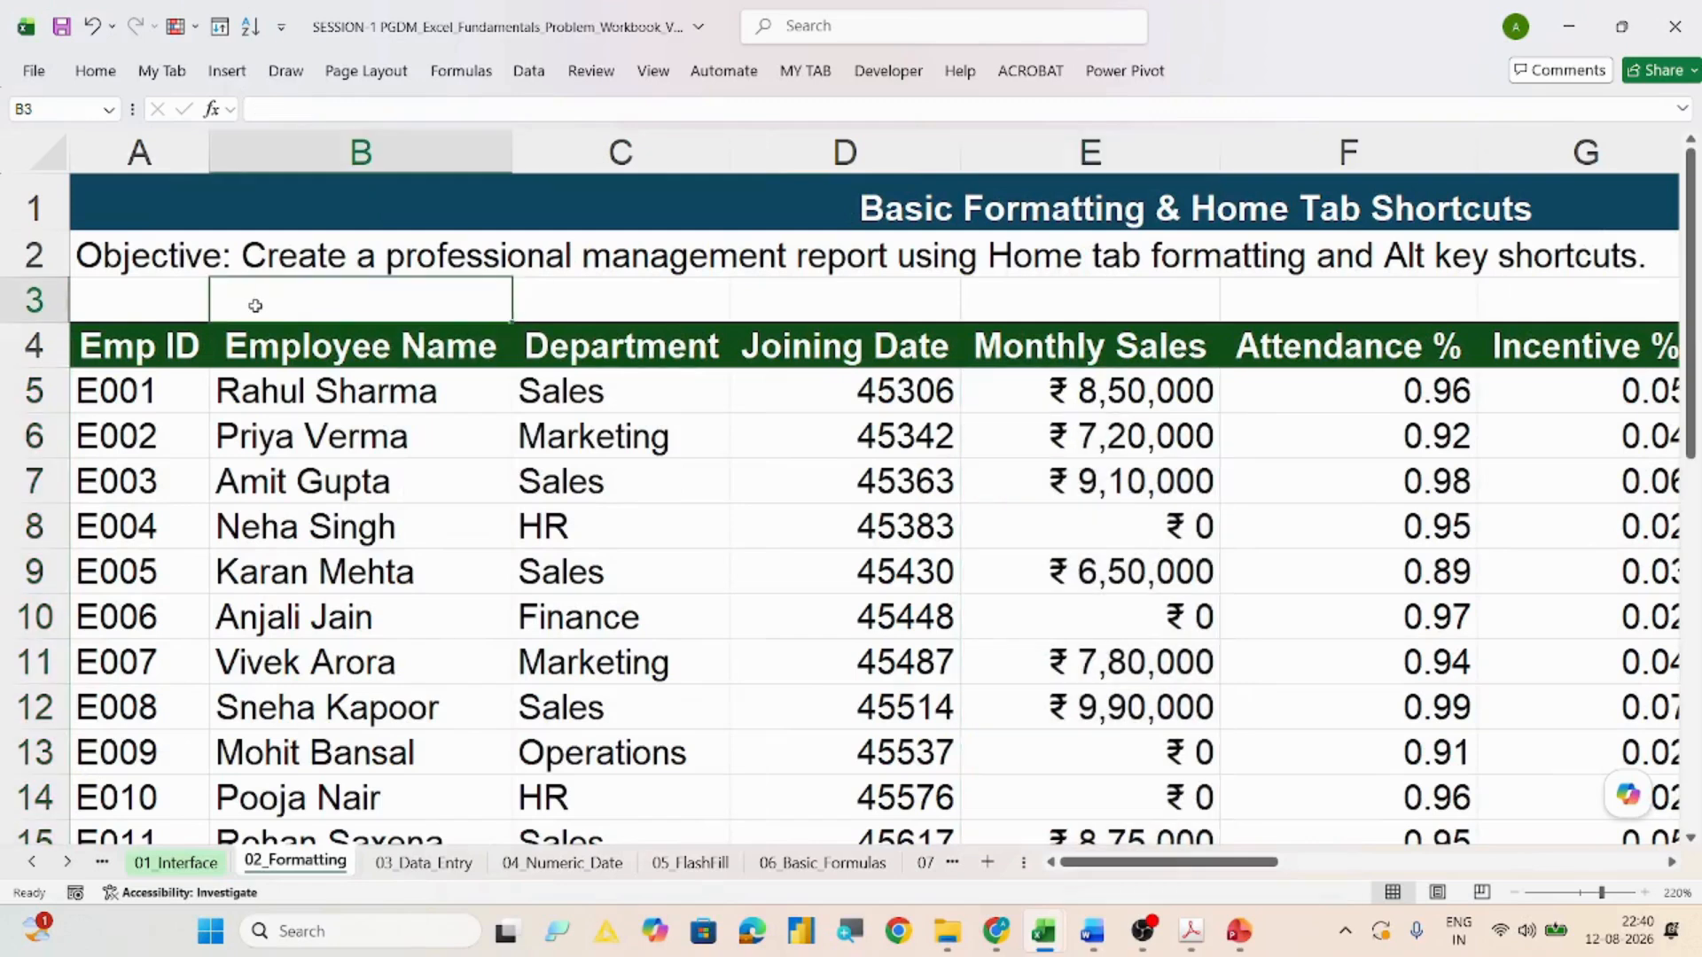
{"action": "type", "text": "CTR"}
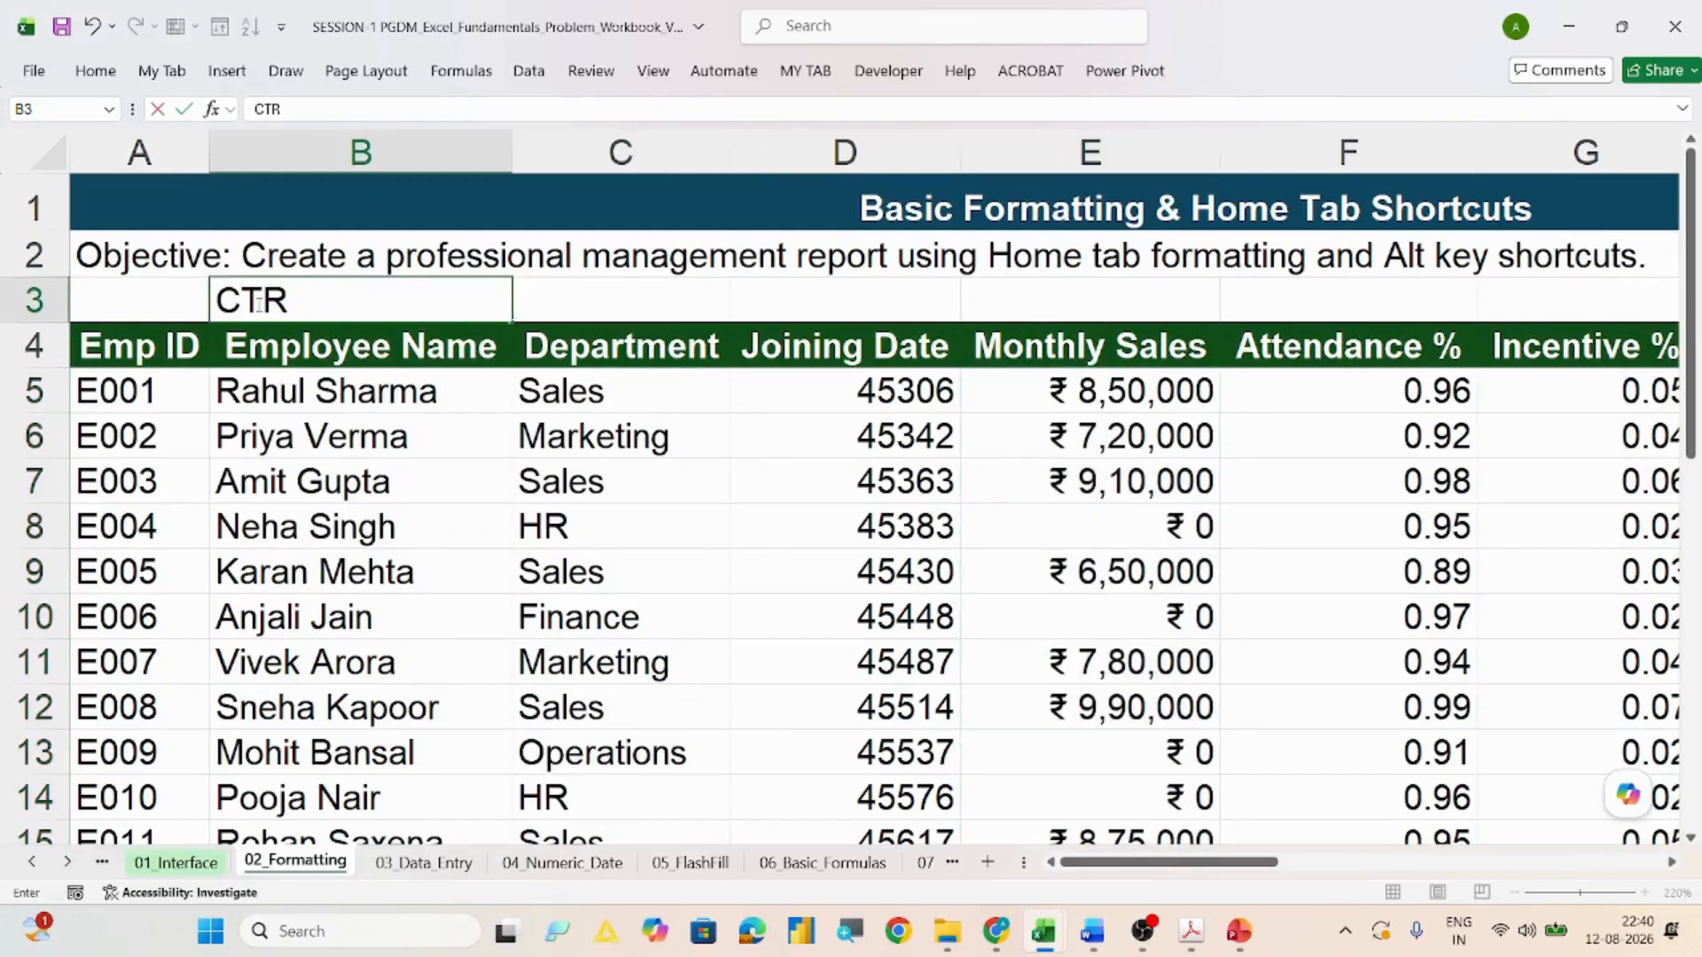
{"action": "type", "text": "L+SHI"}
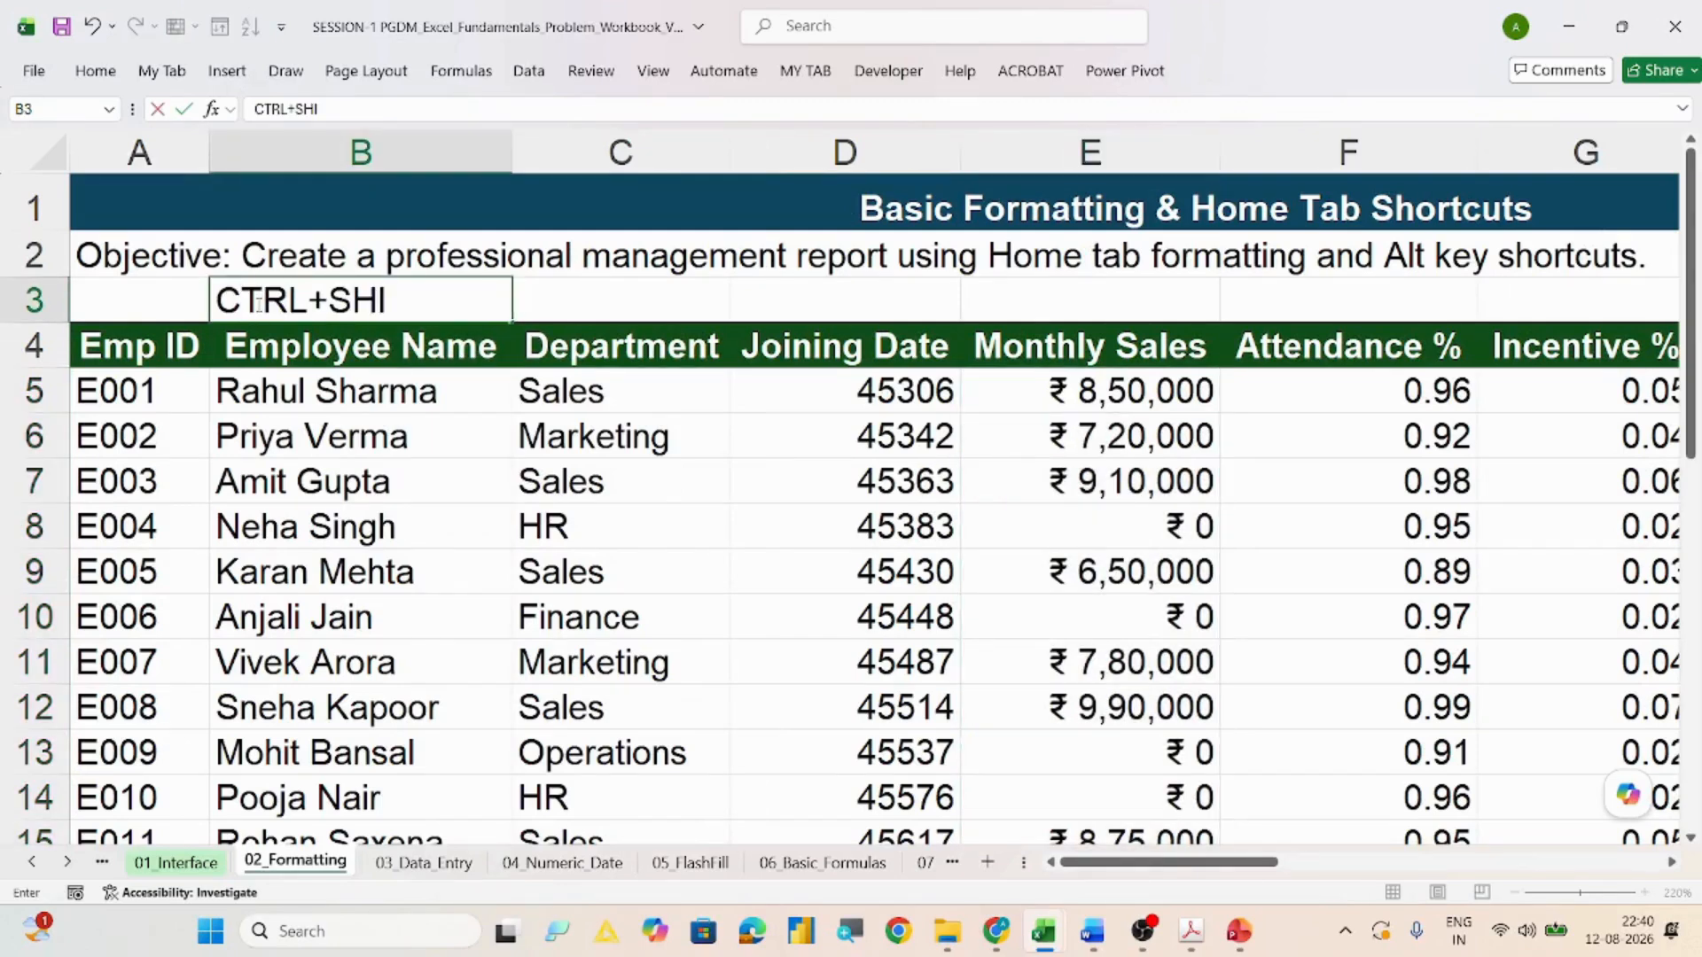
{"action": "type", "text": "FT+"}
{"action": "type", "text": "D"}
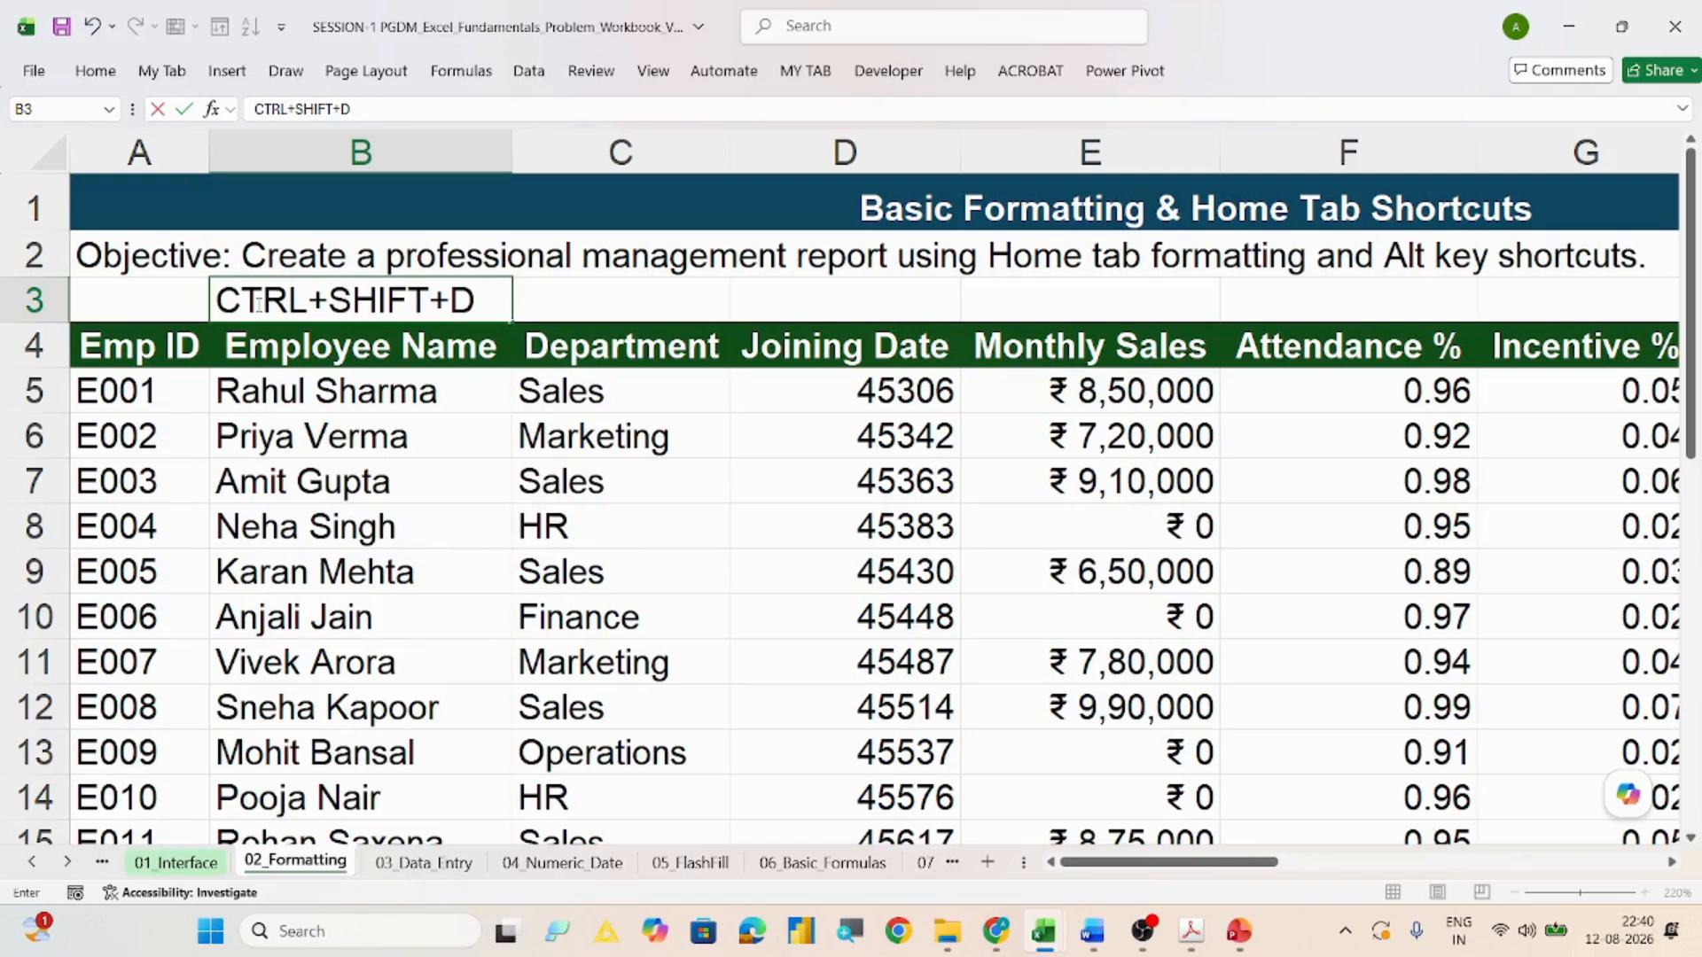
{"action": "type", "text": "OWN ARRO"}
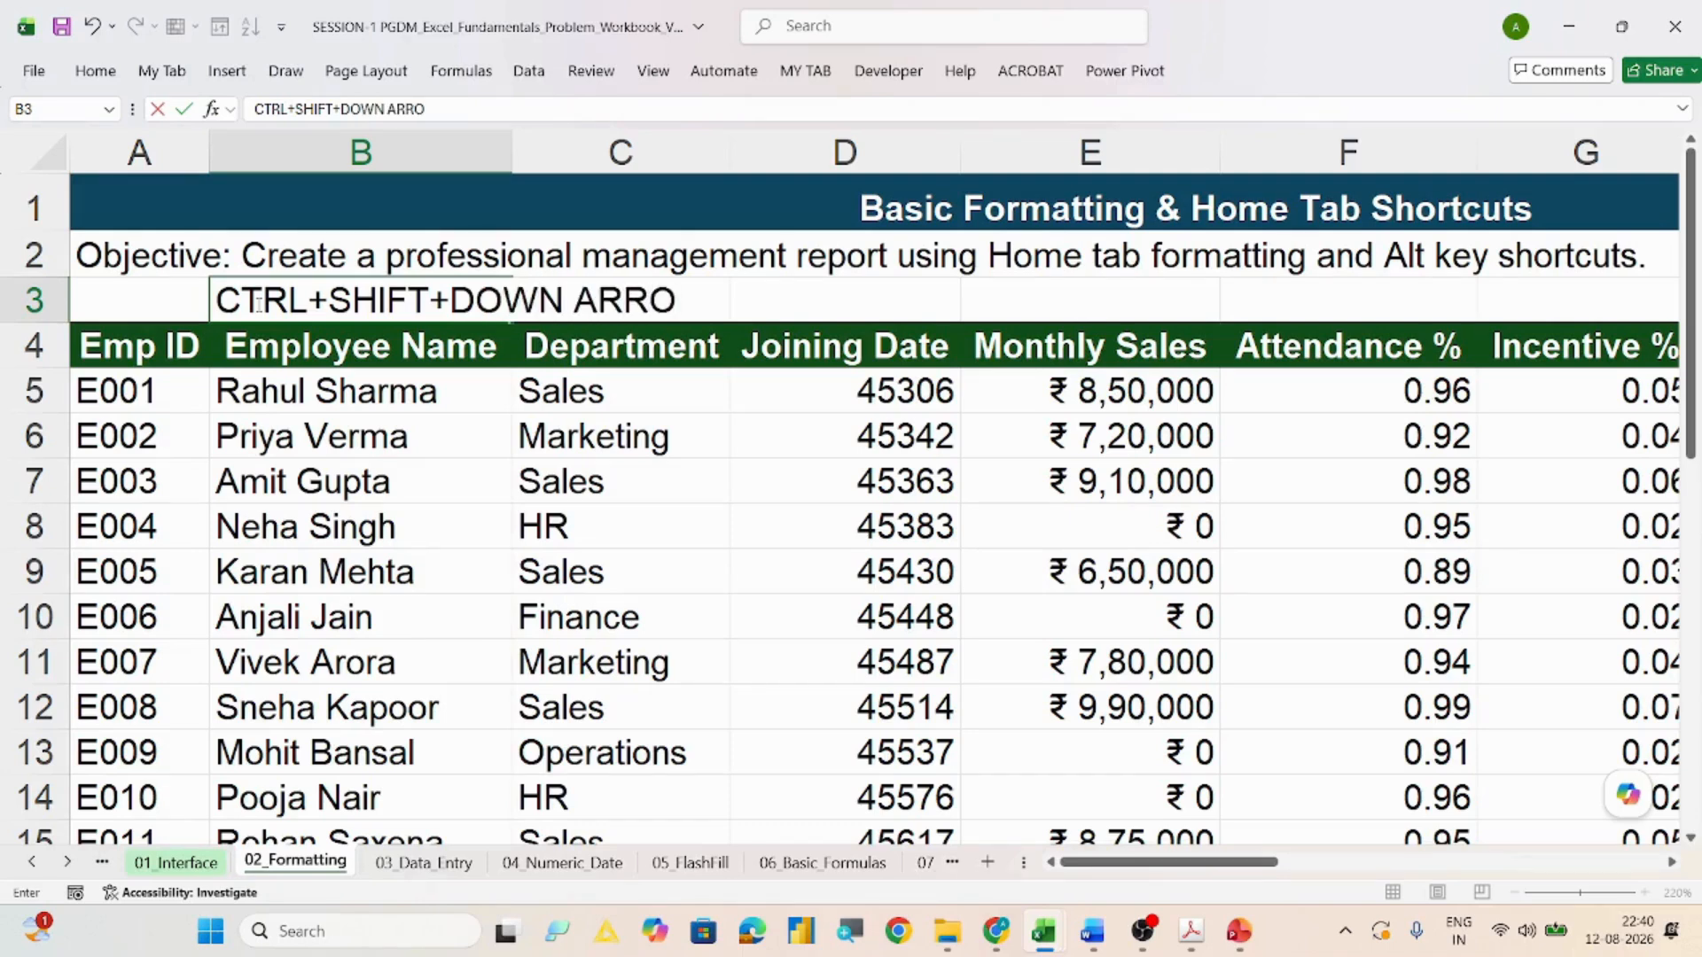
{"action": "type", "text": "W KEY"}
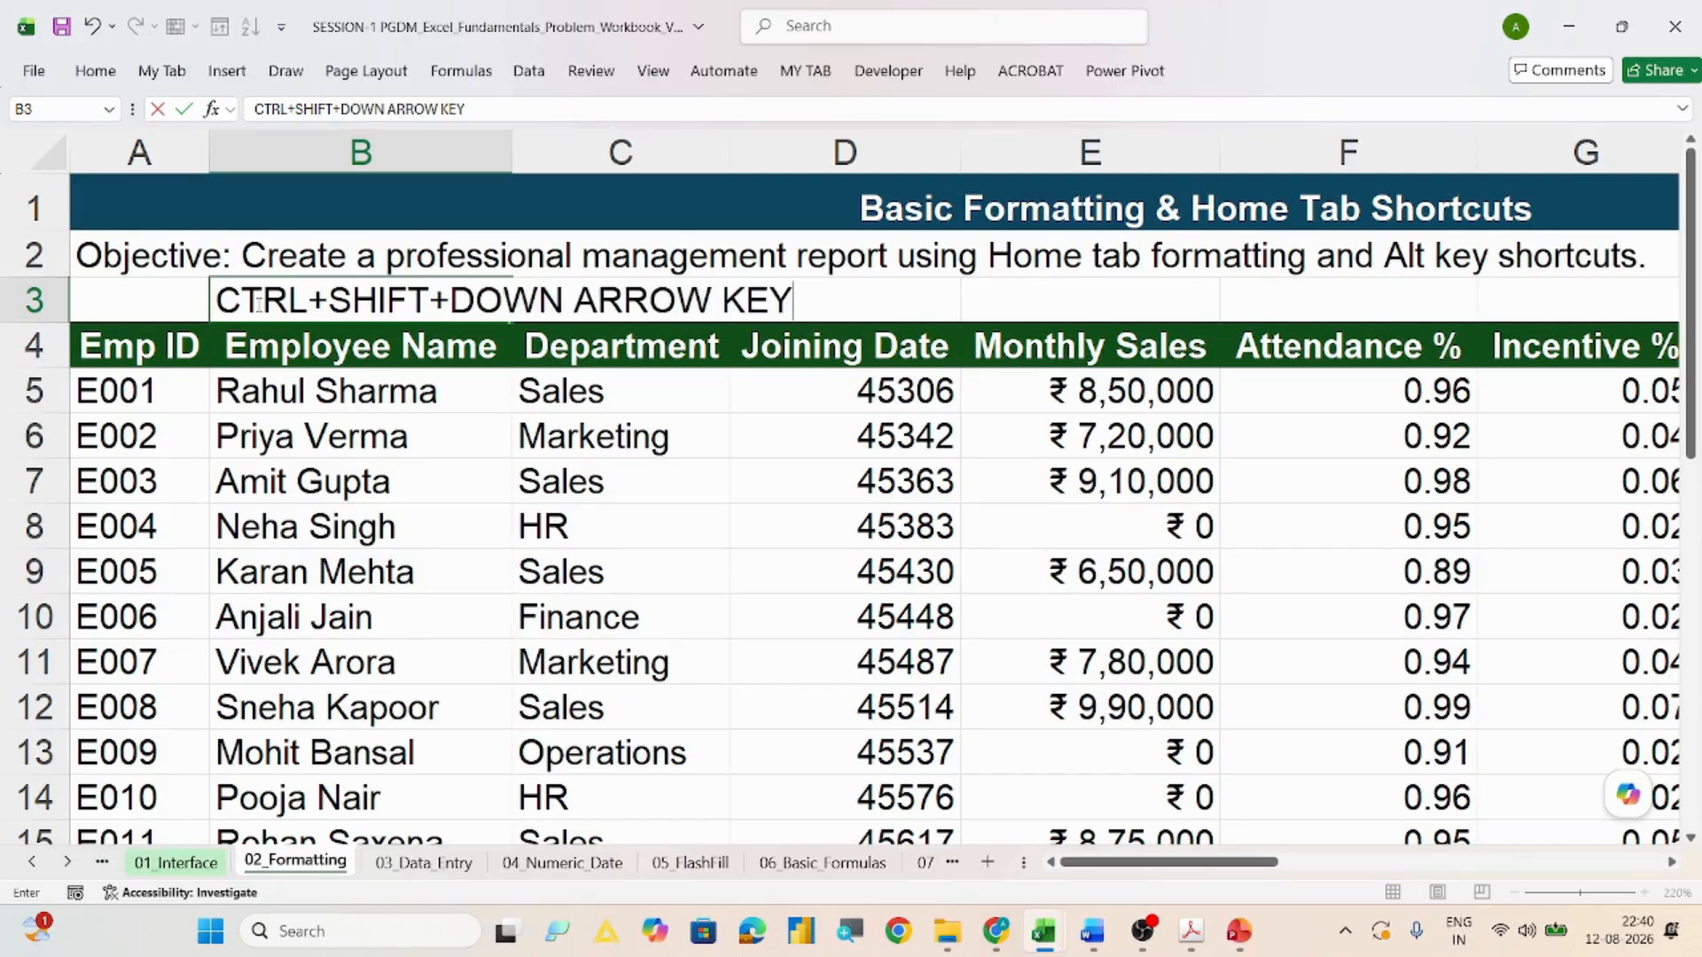
{"action": "type", "text": " TO S"}
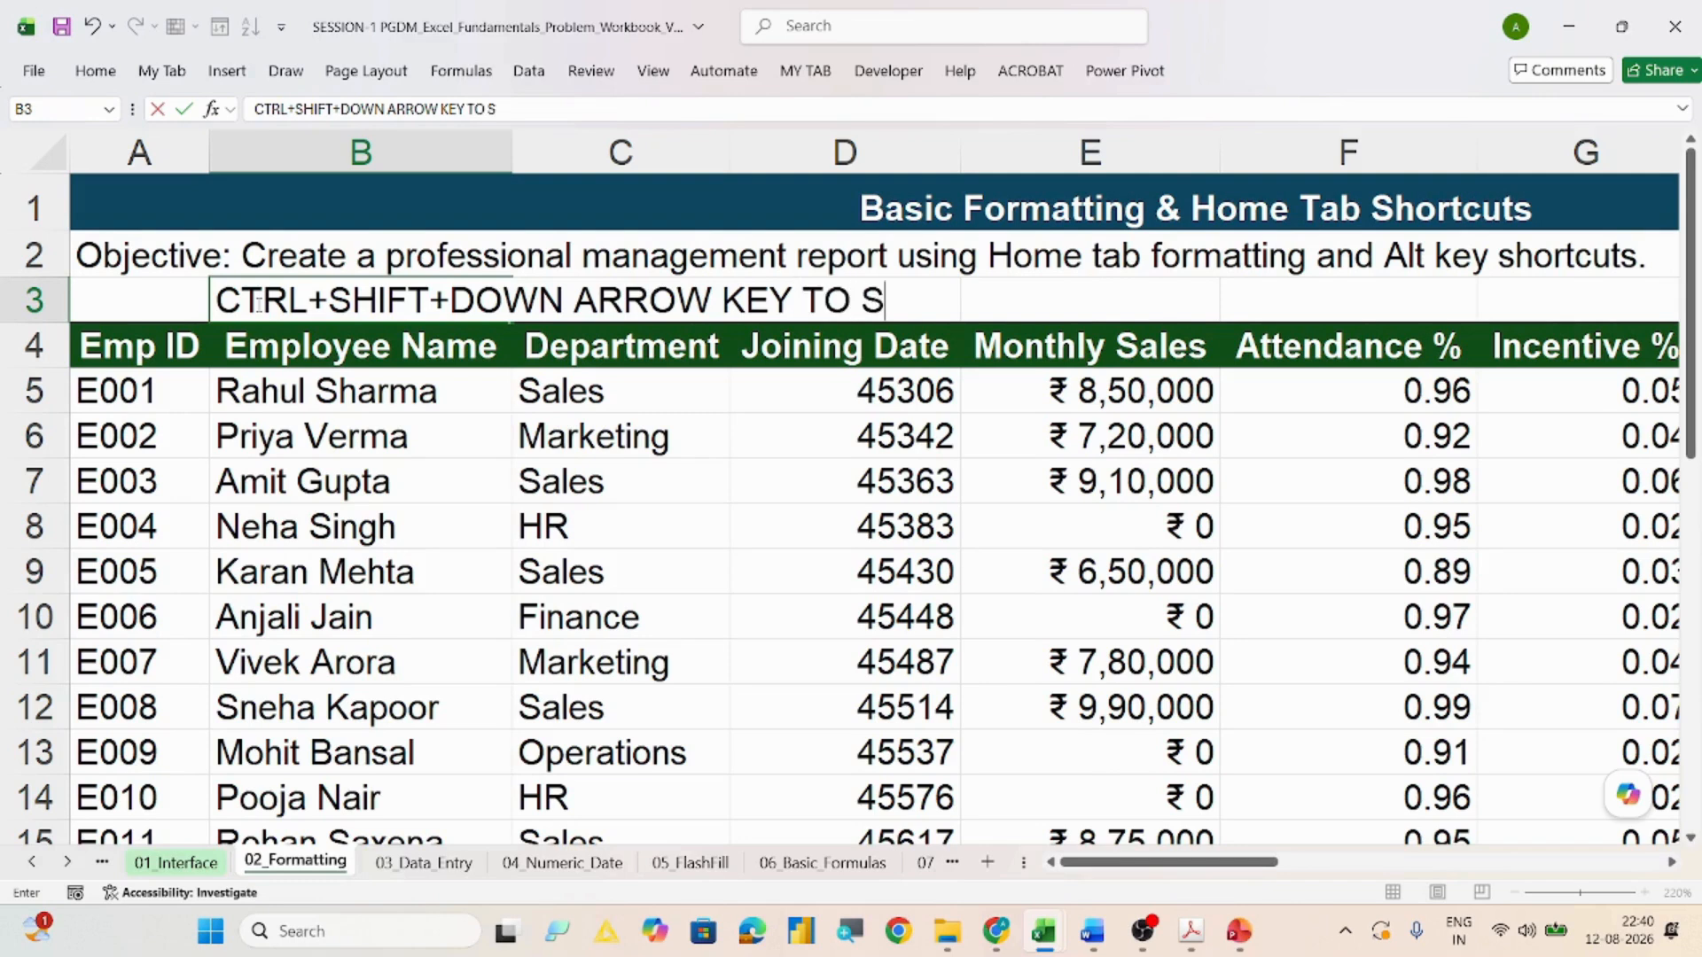
{"action": "type", "text": "ELECT COLUMN"}
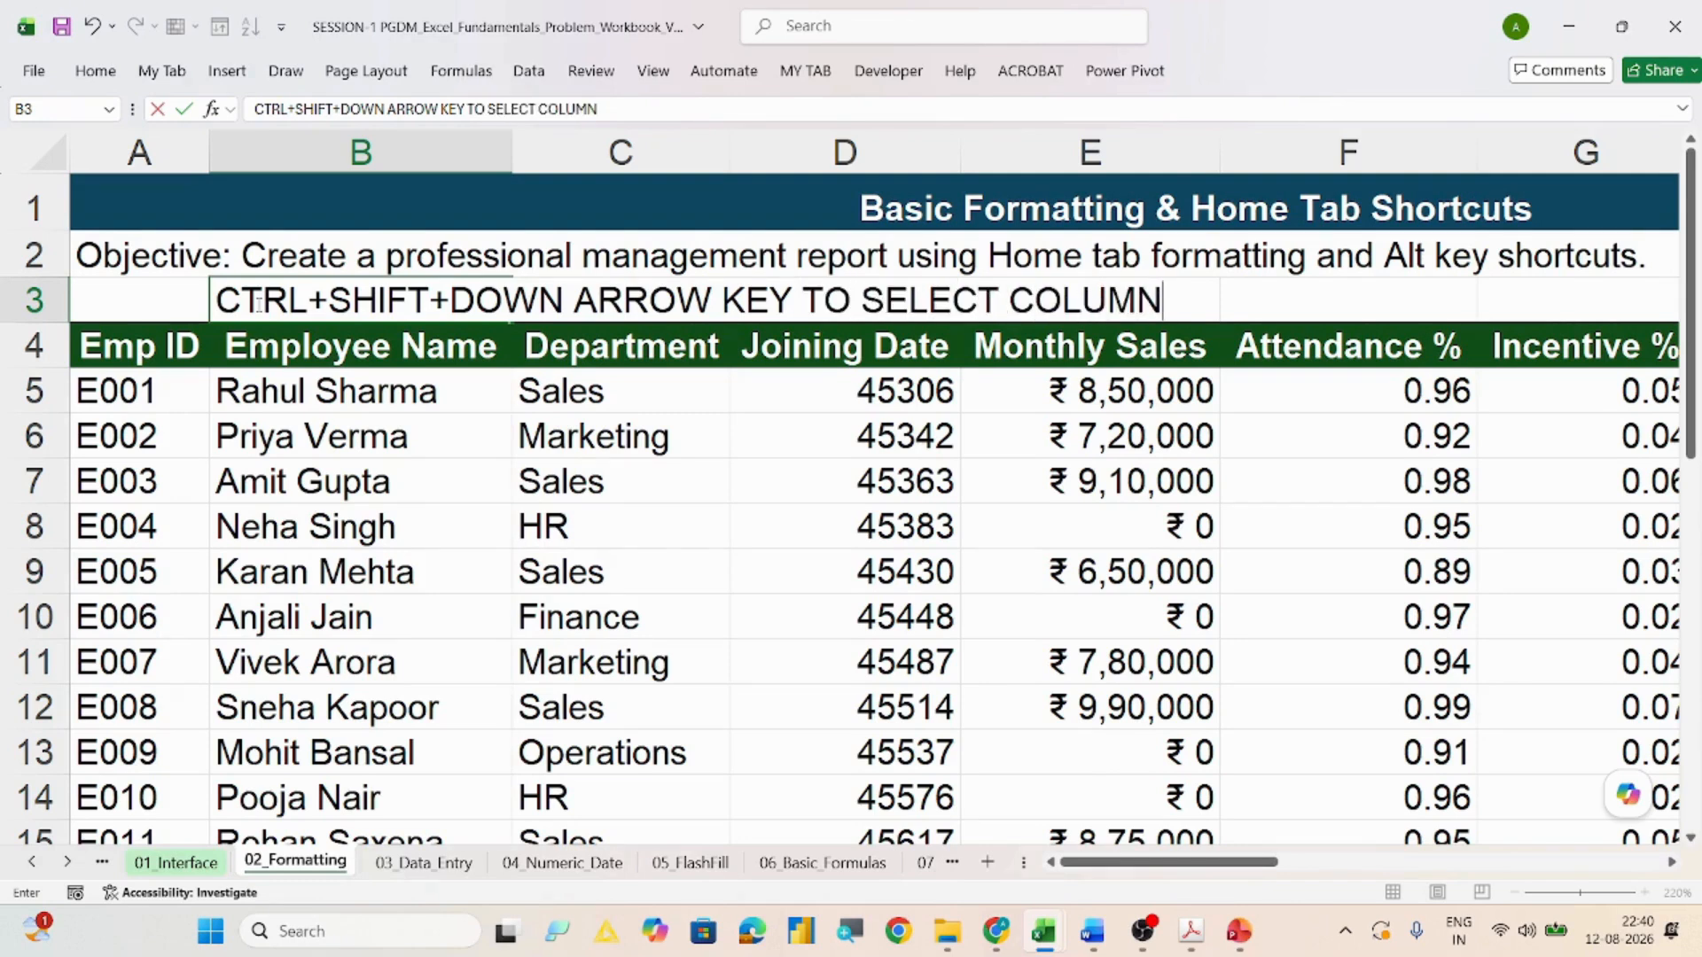
Step: Delete everything after "CTRL+" in the B3 shortcut note
{"action": "key", "text": "BackSpace"}
{"action": "key", "text": "BackSpace"}
{"action": "key", "text": "BackSpace"}
{"action": "key", "text": "BackSpace"}
{"action": "key", "text": "BackSpace"}
{"action": "key", "text": "BackSpace"}
{"action": "key", "text": "BackSpace"}
{"action": "key", "text": "BackSpace"}
{"action": "key", "text": "BackSpace"}
{"action": "key", "text": "BackSpace"}
{"action": "key", "text": "BackSpace"}
{"action": "key", "text": "BackSpace"}
{"action": "key", "text": "BackSpace"}
{"action": "key", "text": "BackSpace"}
{"action": "key", "text": "BackSpace"}
{"action": "key", "text": "BackSpace"}
{"action": "key", "text": "BackSpace"}
{"action": "key", "text": "BackSpace"}
{"action": "key", "text": "BackSpace"}
{"action": "key", "text": "BackSpace"}
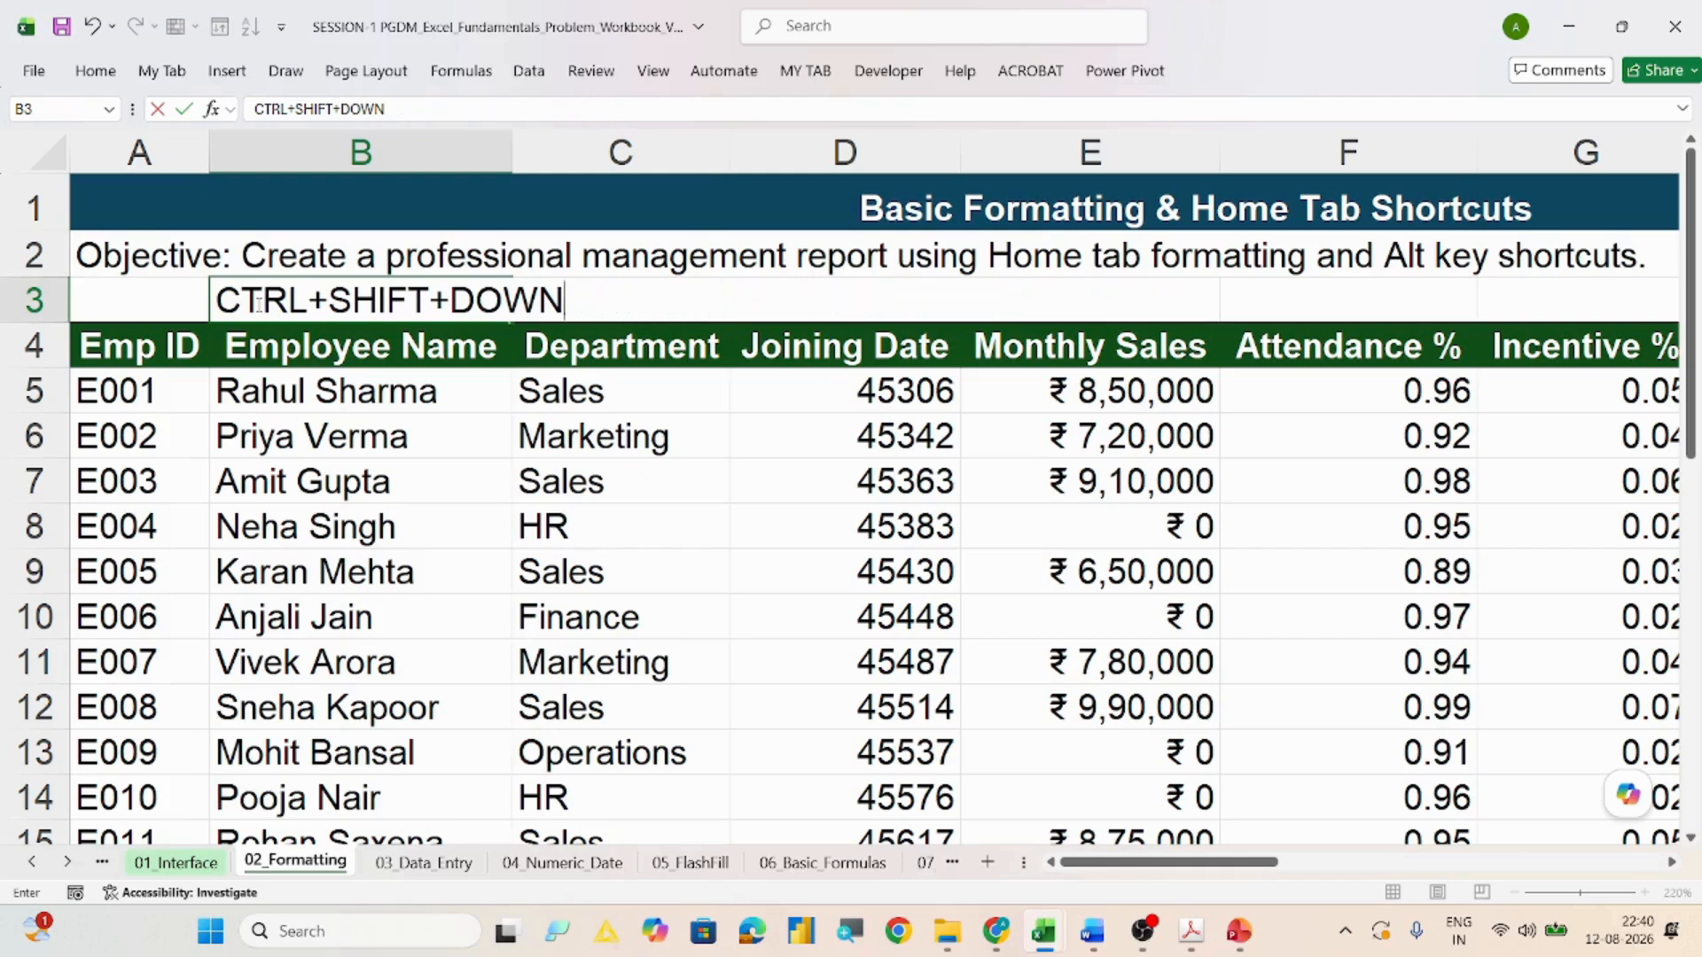
{"action": "key", "text": "BackSpace"}
Step: Complete the B3 shortcut note as "CTRL+1- TO OPEN FORMAT DIALOG BOX SELECT CURRECY OPTION AND CHANGE THE CURRENCY"
{"action": "type", "text": "1"}
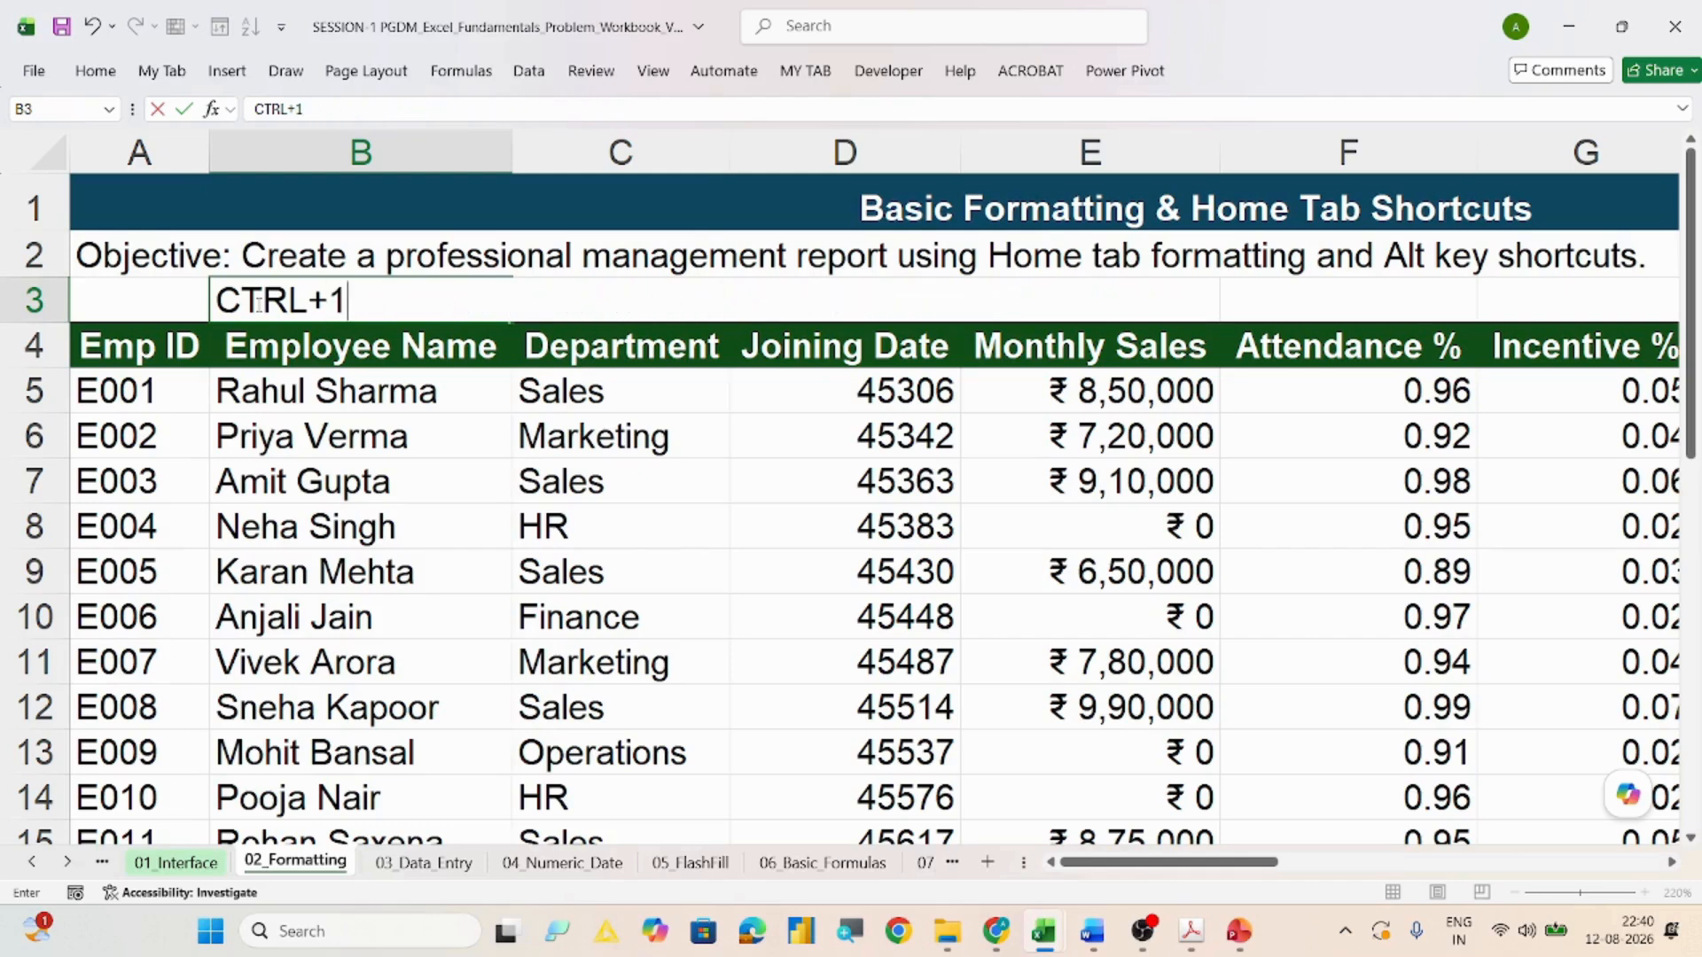
{"action": "type", "text": "- TO OP"}
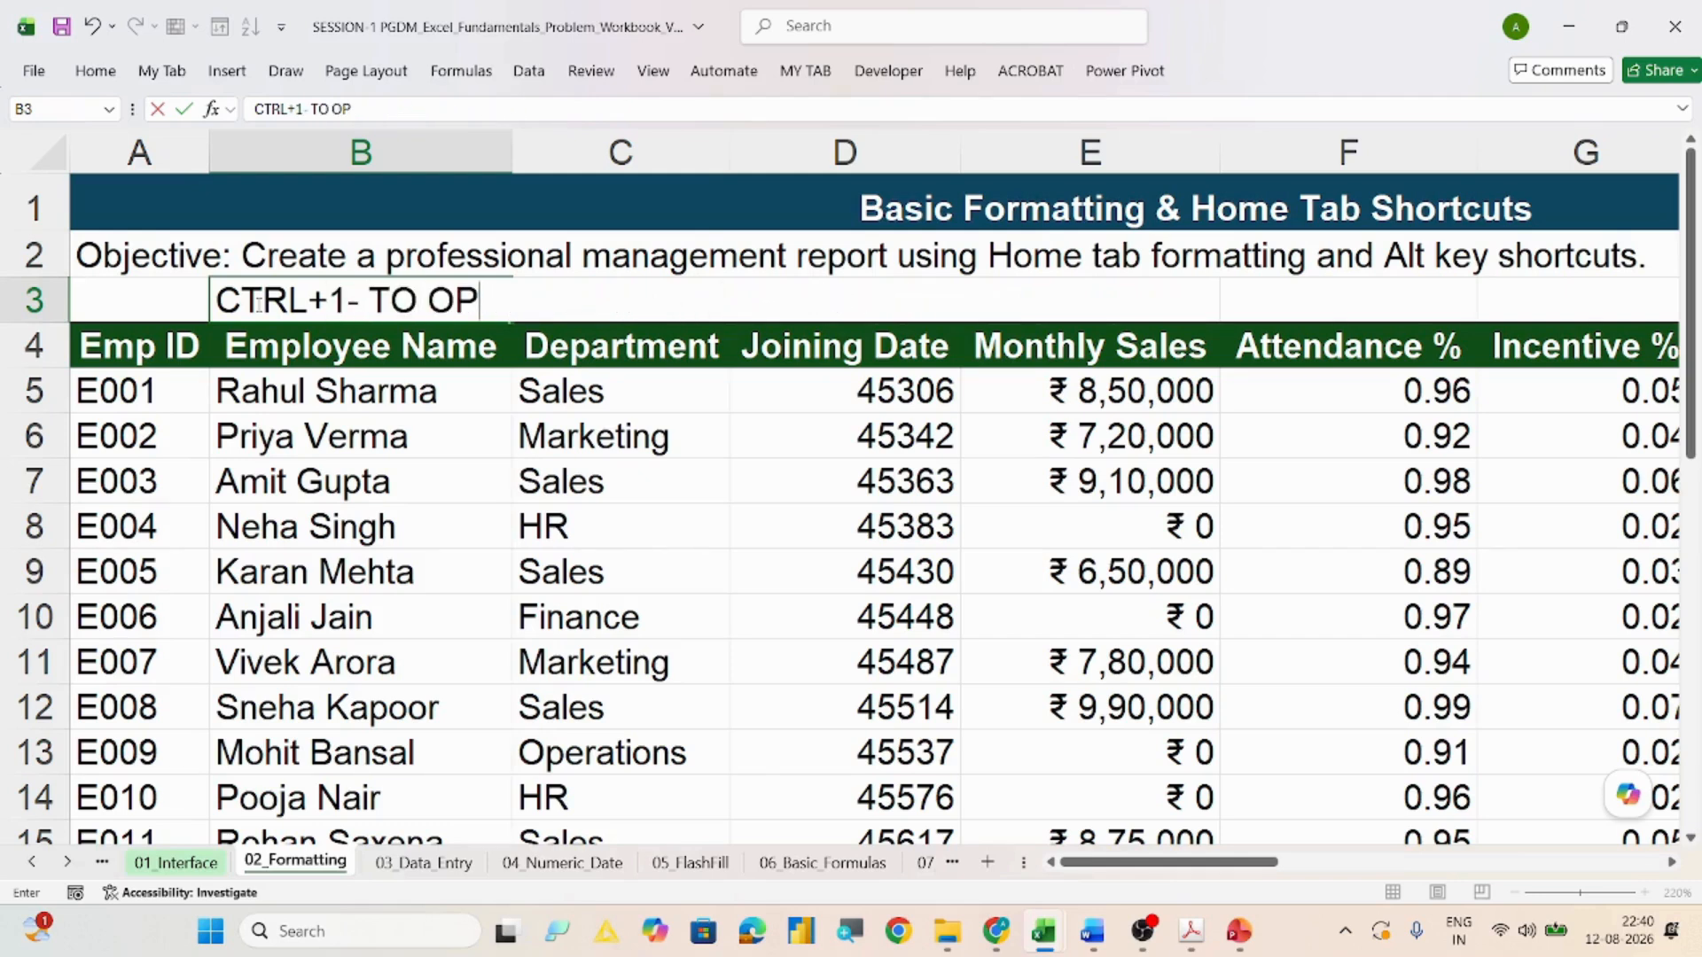
{"action": "type", "text": "EN FORMAT D"}
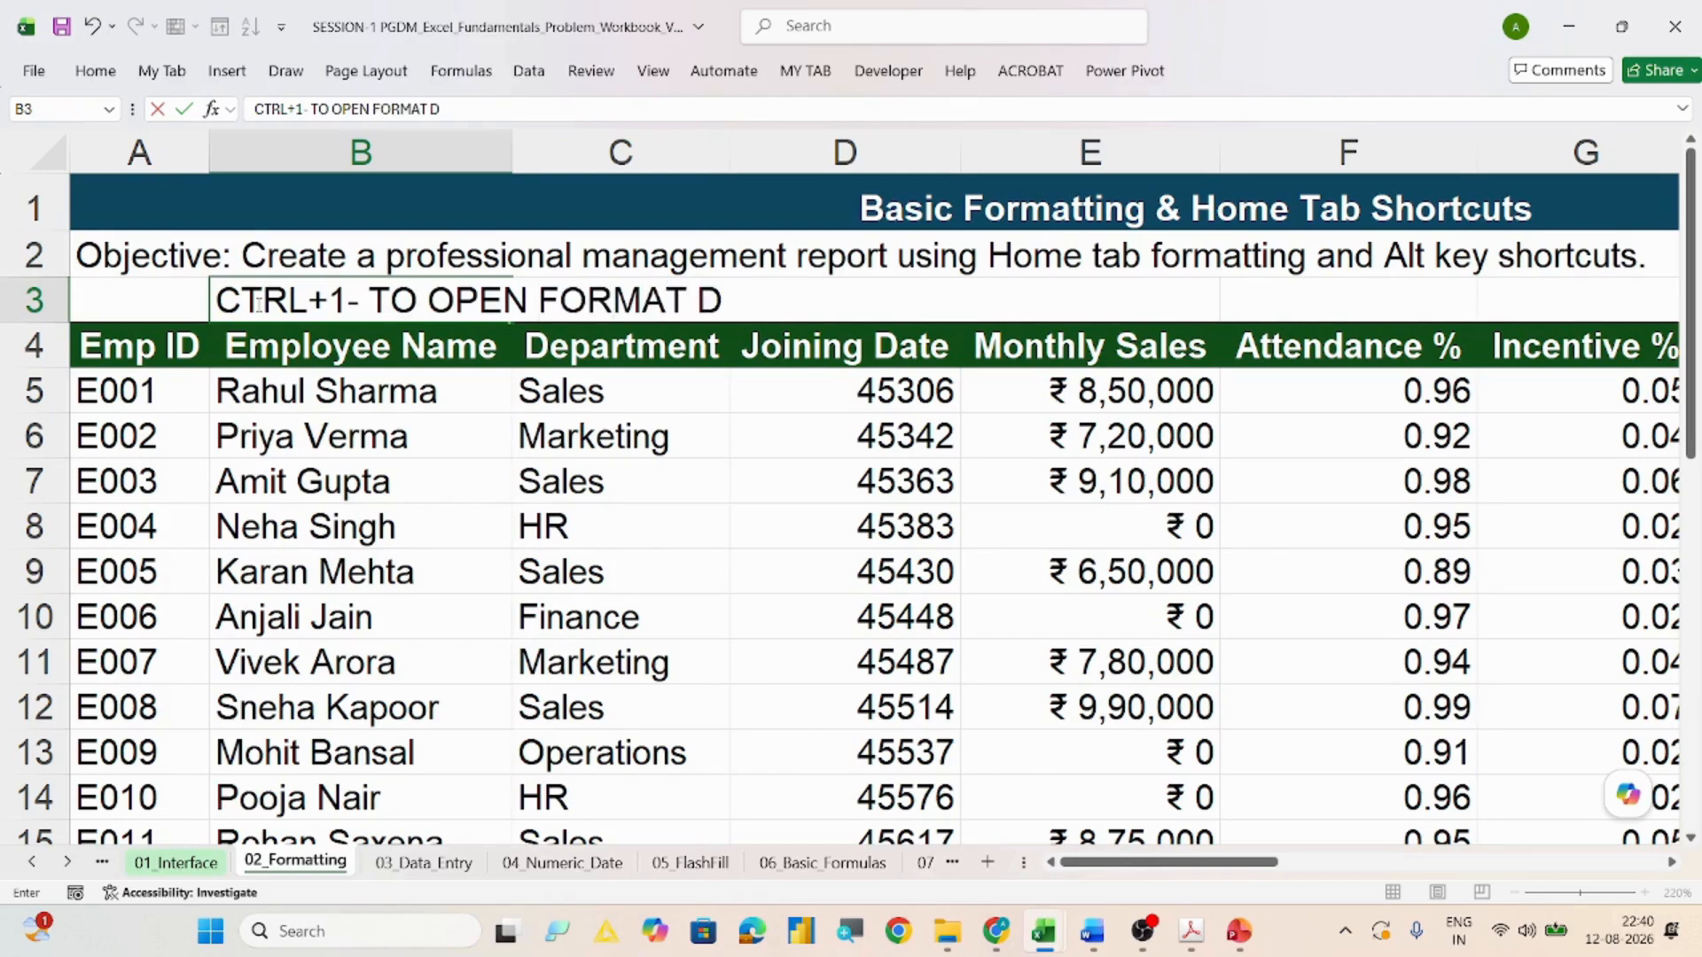
{"action": "type", "text": "IALOG BOS"}
{"action": "key", "text": "BackSpace"}
{"action": "type", "text": "X"}
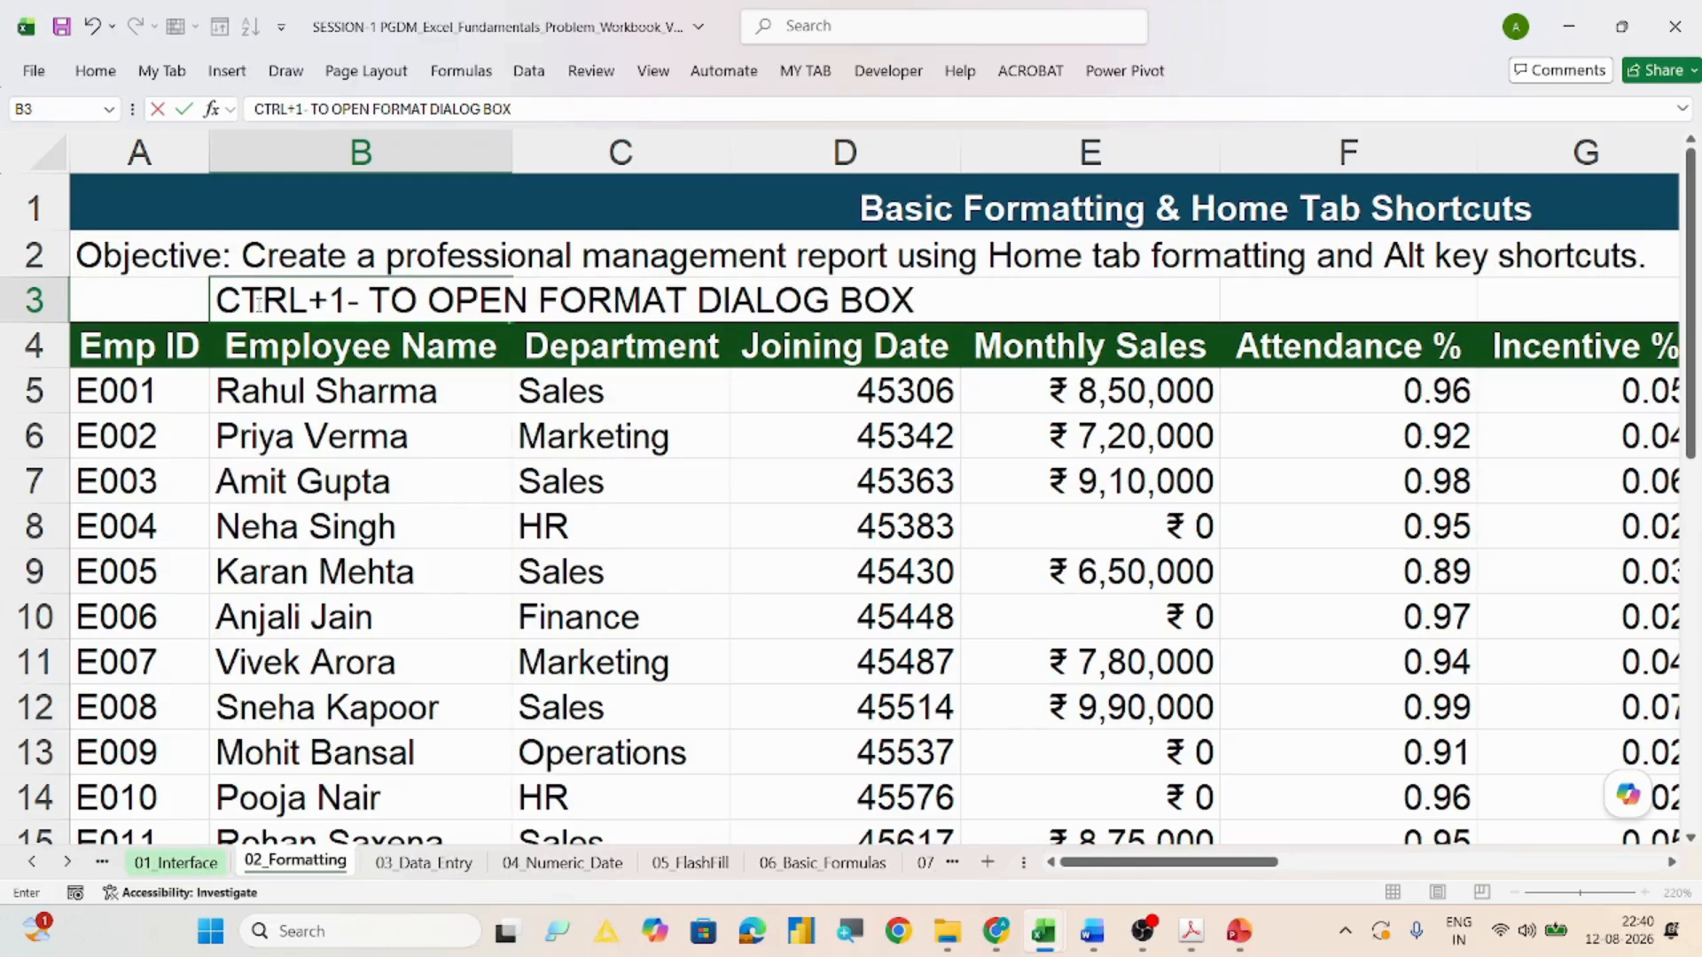
{"action": "type", "text": " SELECT CURRE"}
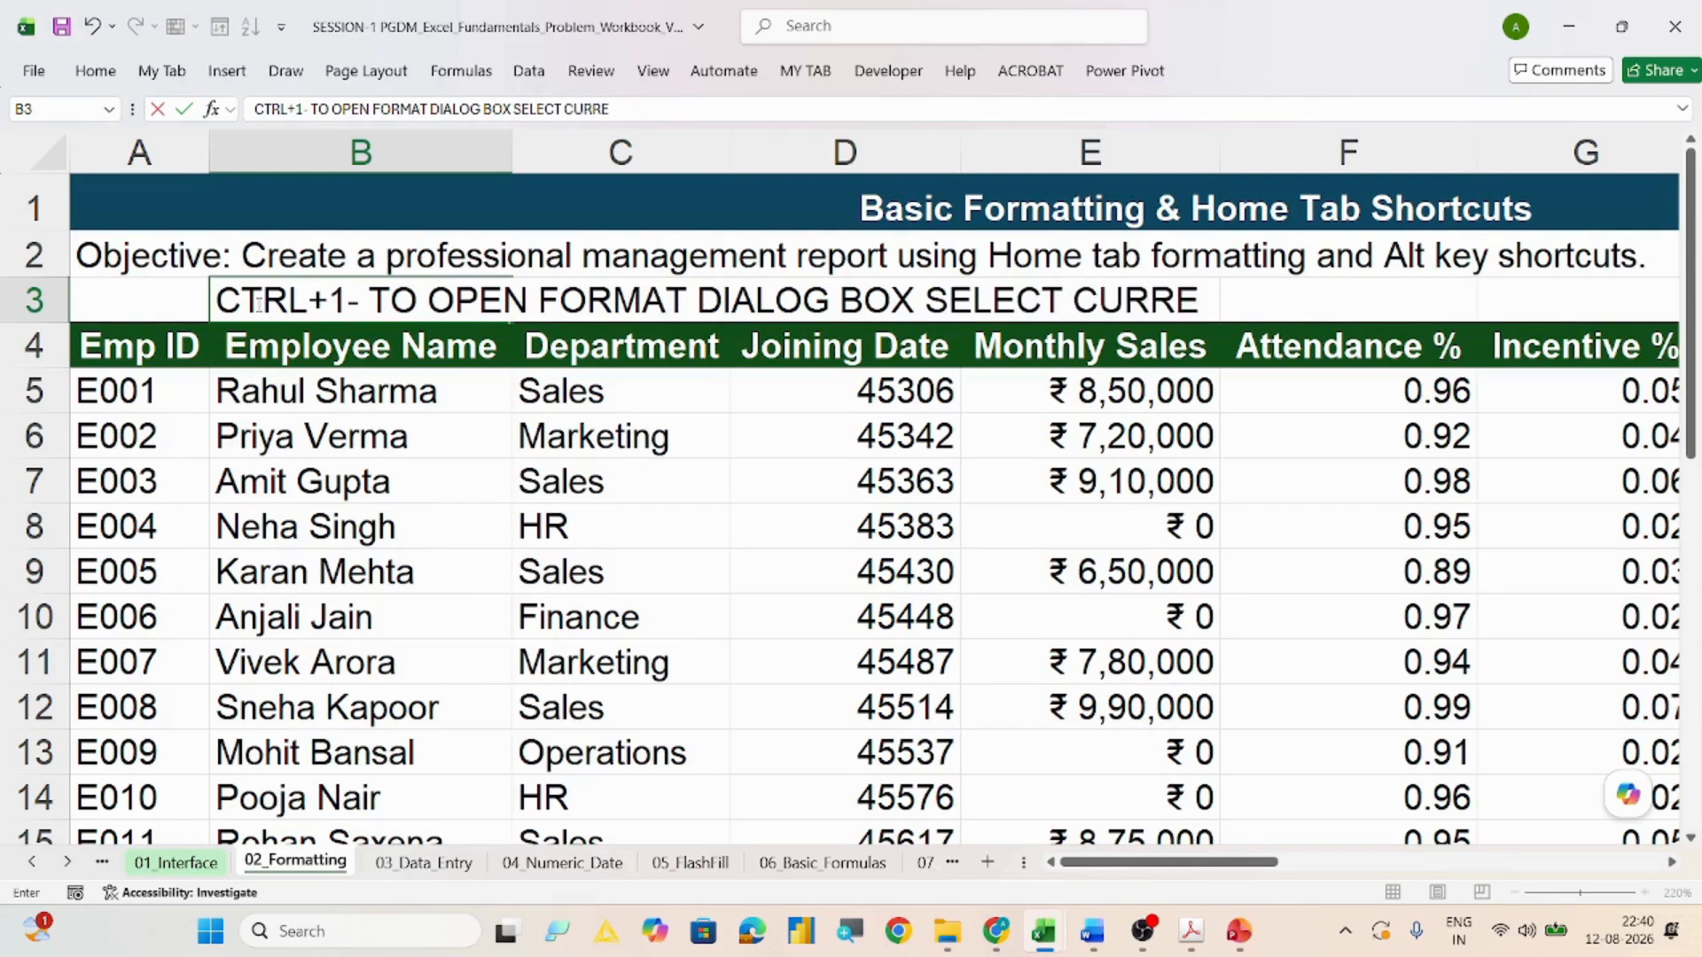
{"action": "type", "text": "CY OPT"}
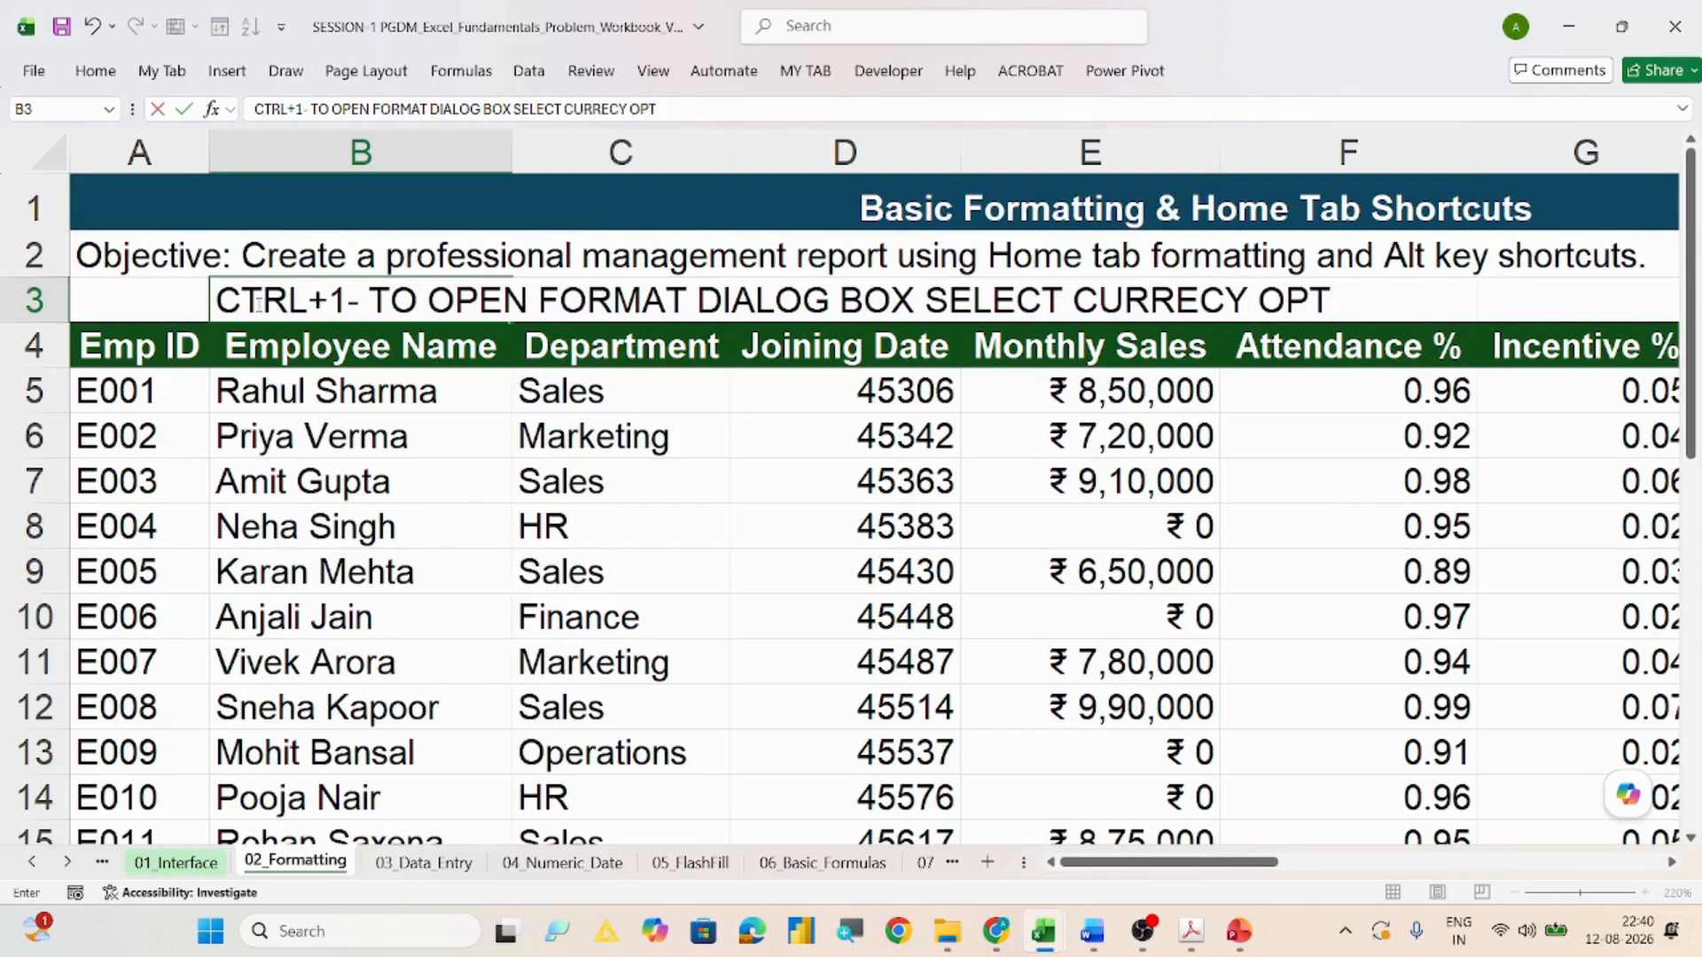
{"action": "type", "text": "ION AND CHANG"}
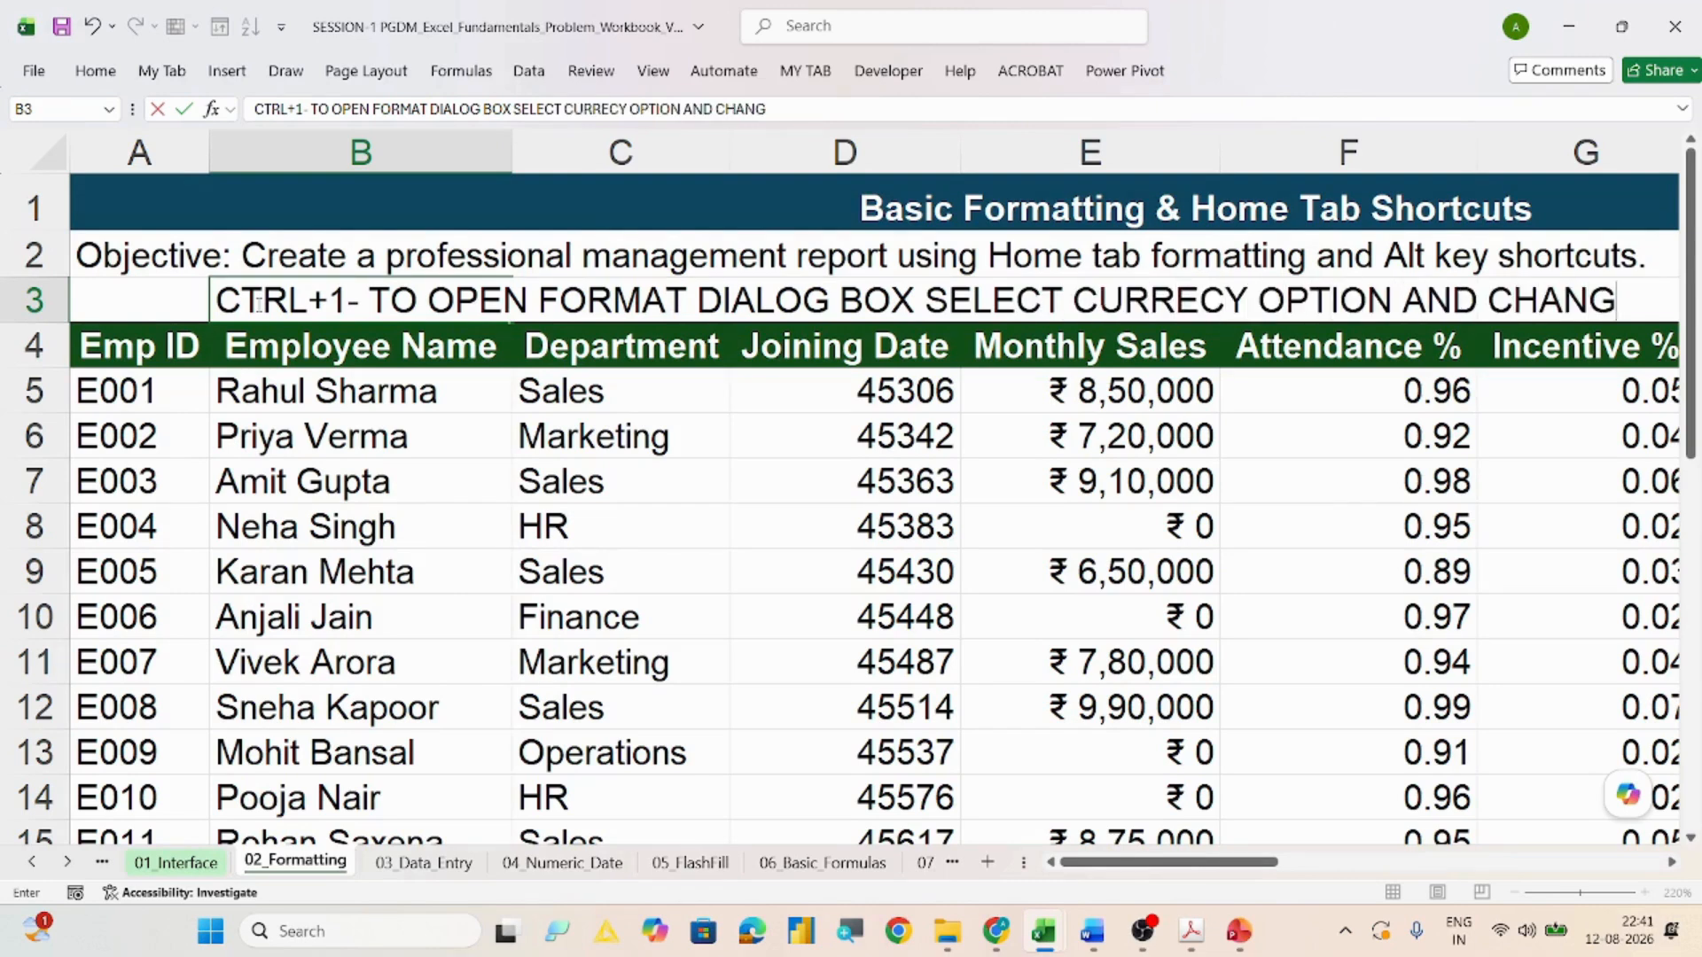
{"action": "type", "text": "E THE CURRENCY"}
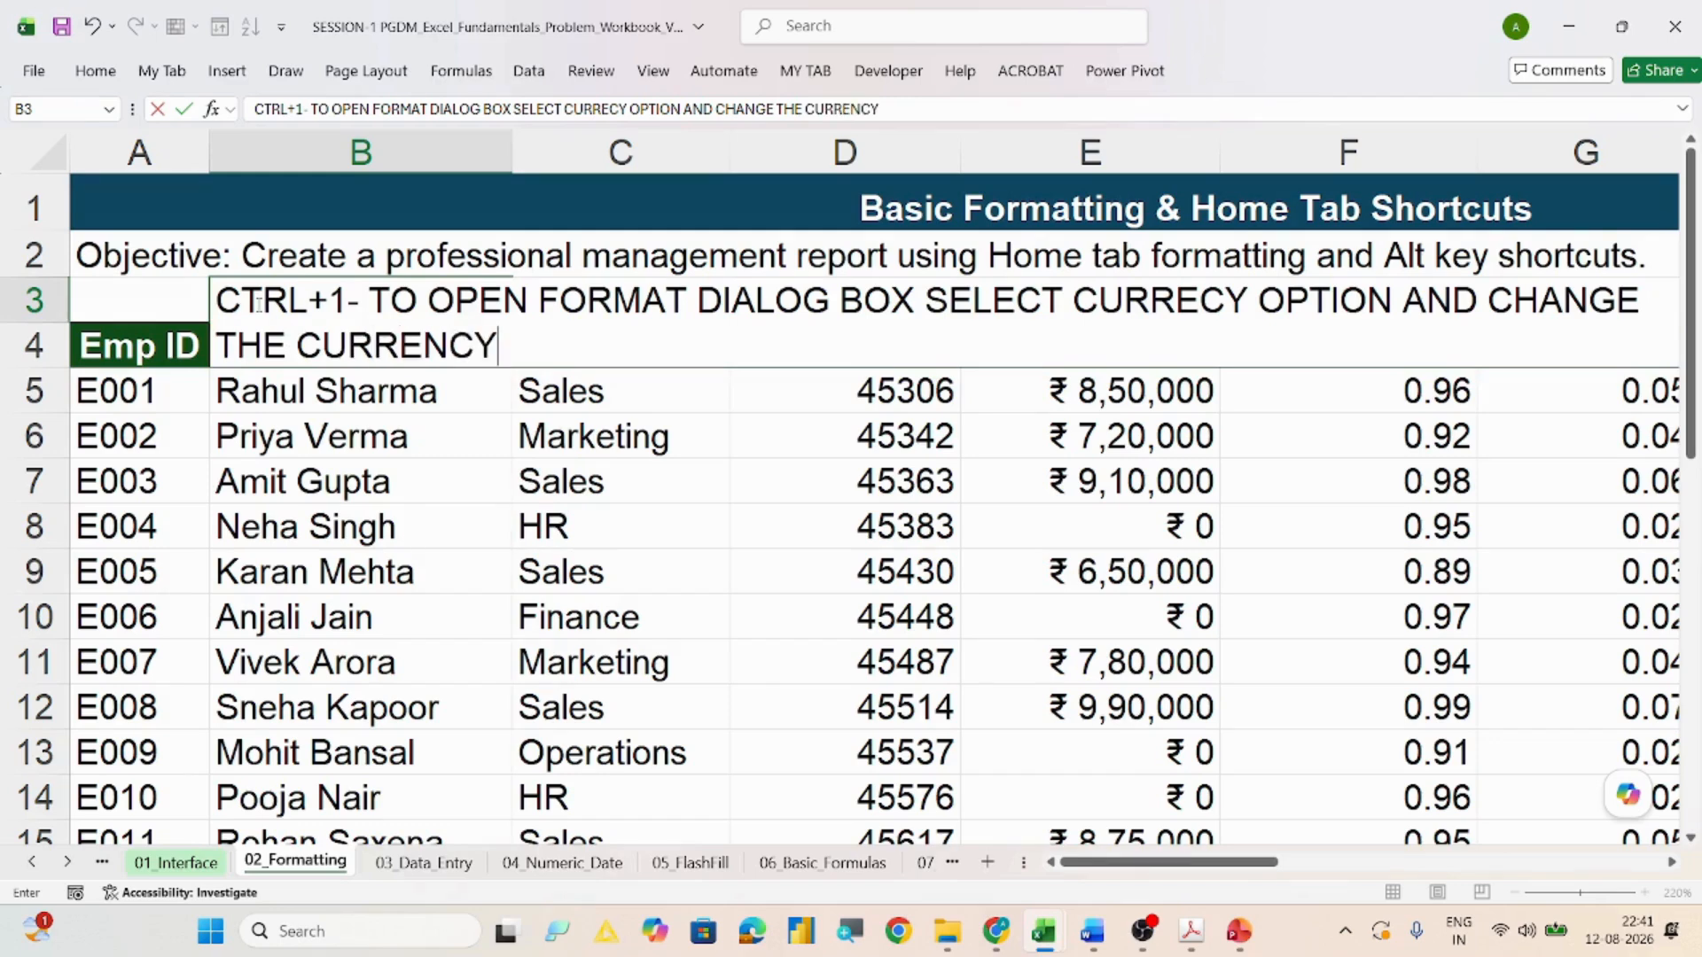
Step: Clear the entire shortcut note from cell B3
{"action": "left_click_drag", "start_coordinate": [498, 347], "coordinate": [215, 303]}
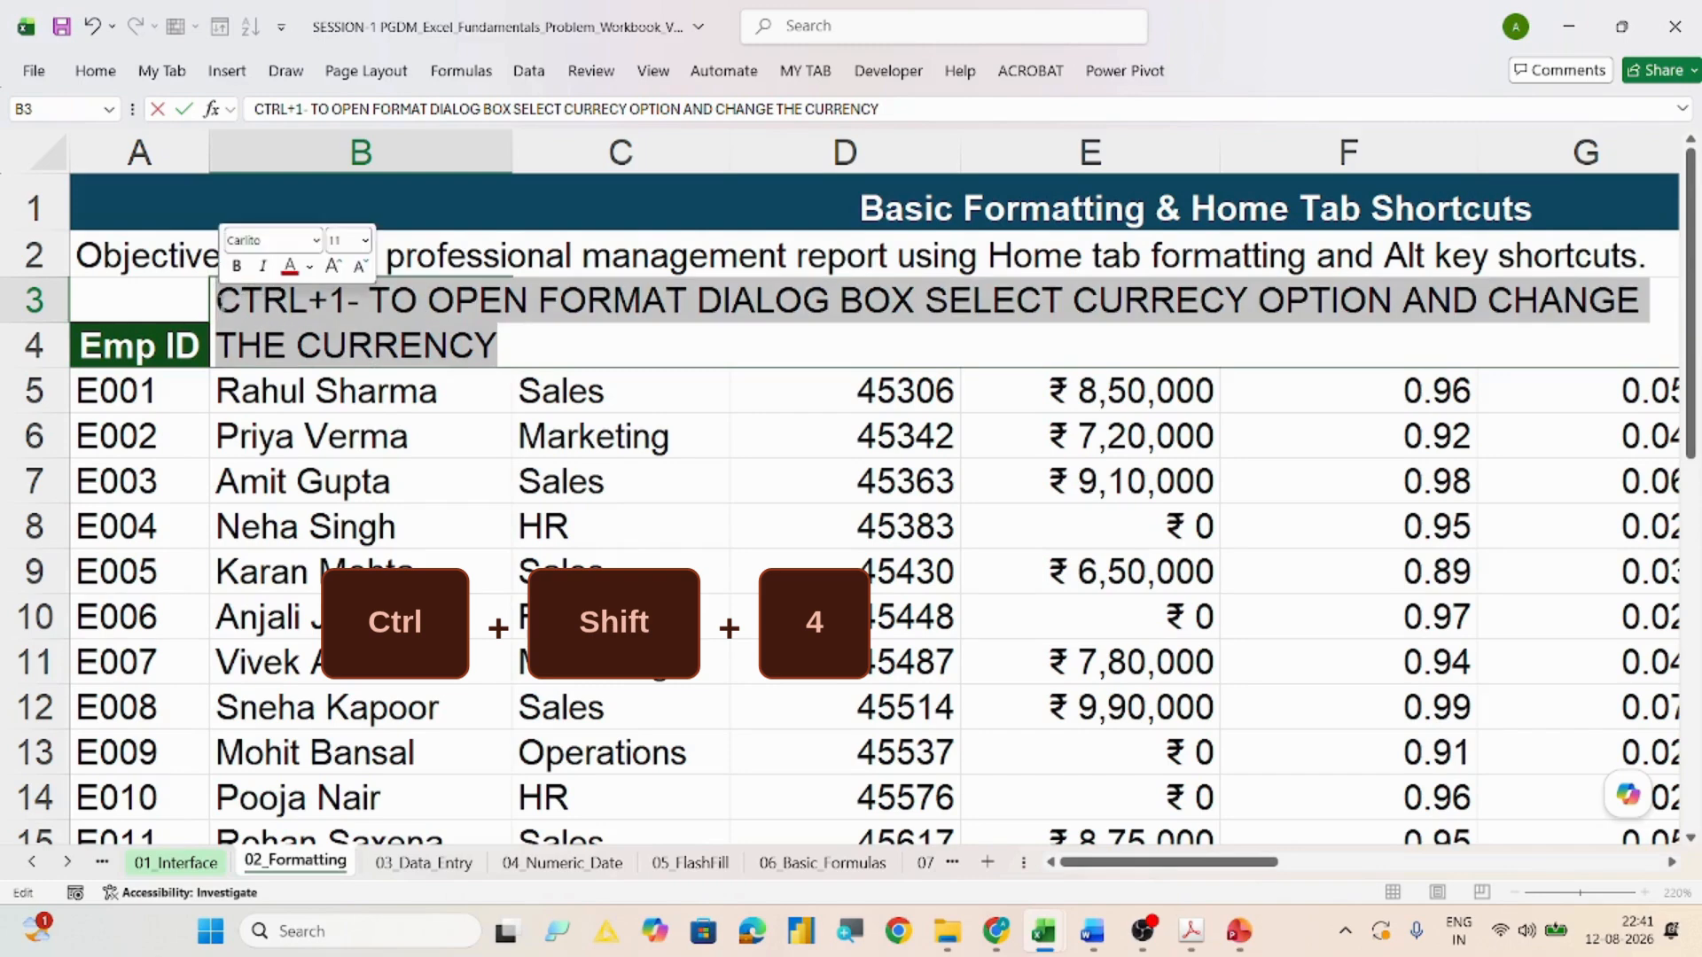
{"action": "key", "text": "BackSpace"}
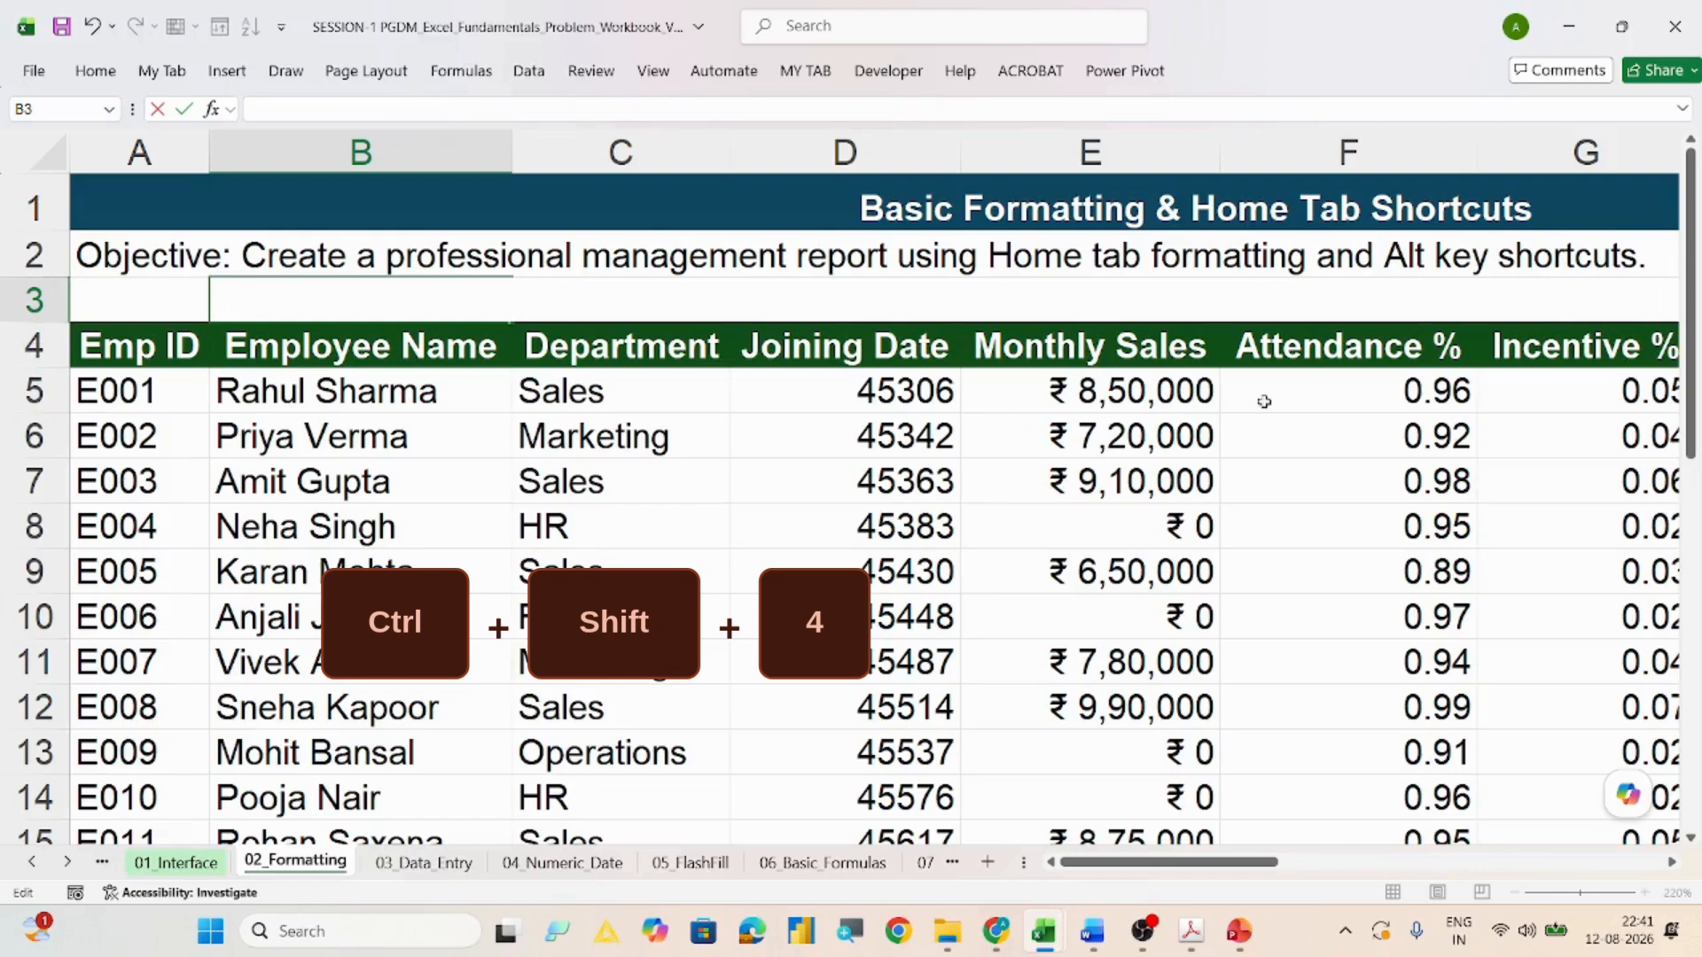
Step: Format the Attendance % and Incentive % values in F5:G24 as Percentage with 2 decimal places
{"action": "left_click_drag", "start_coordinate": [1338, 393], "coordinate": [1529, 399]}
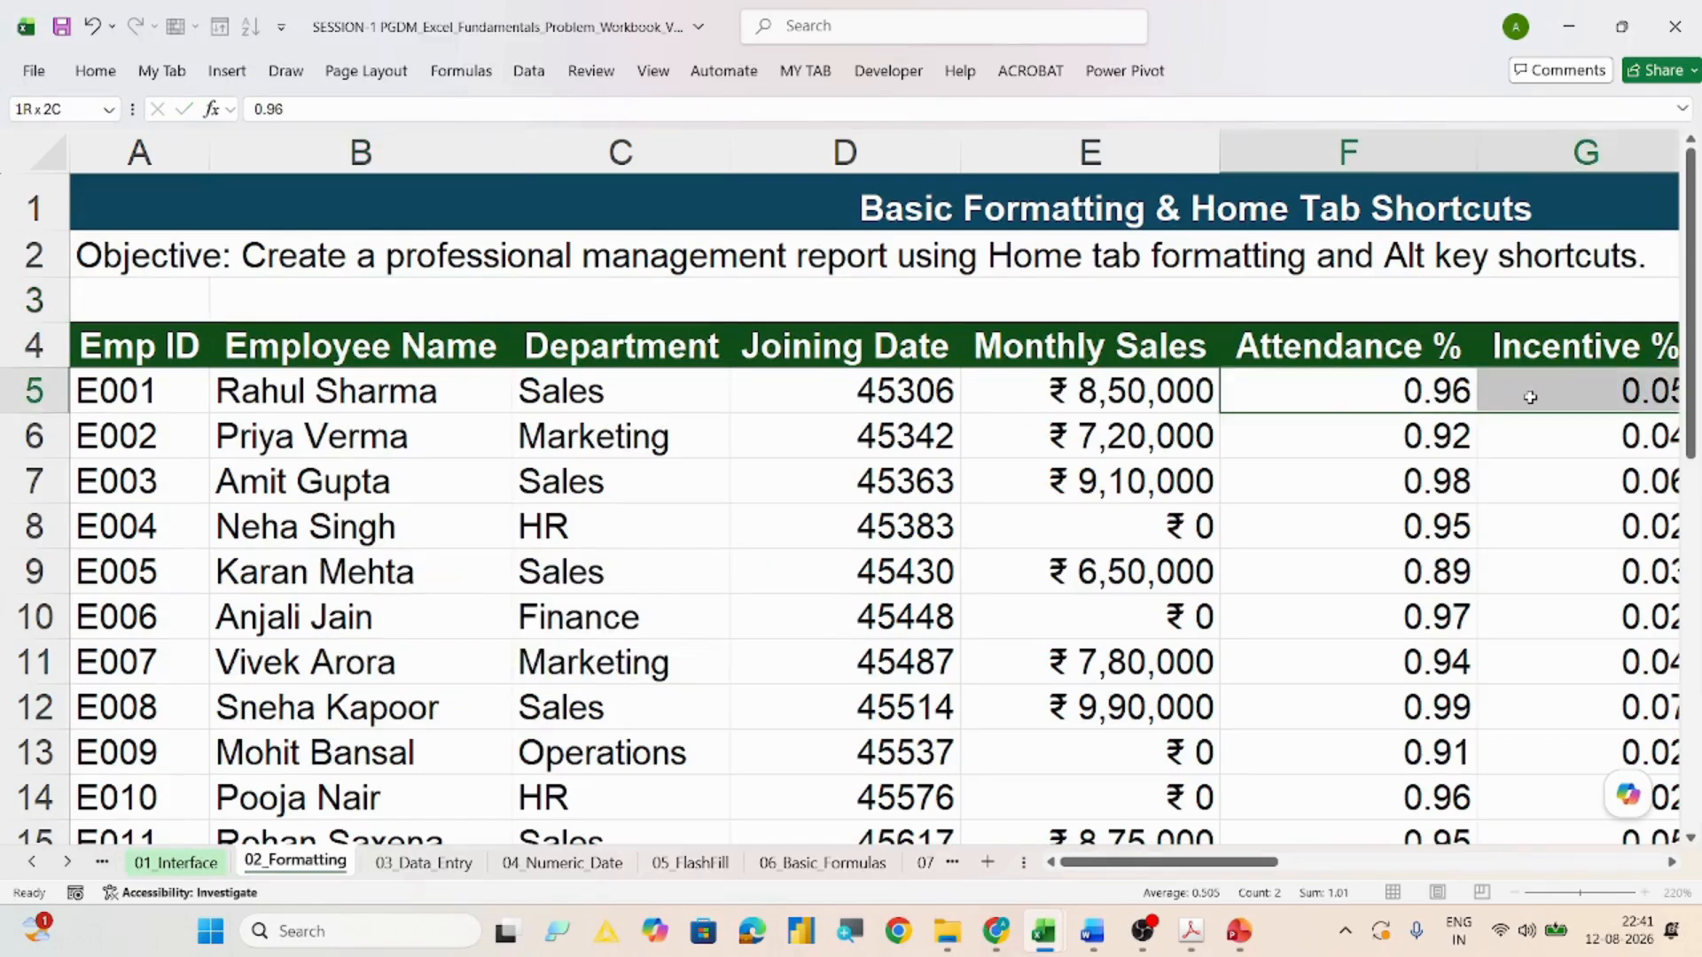
{"action": "scroll", "coordinate": [1253, 882], "scroll_direction": "right", "scroll_amount": 2}
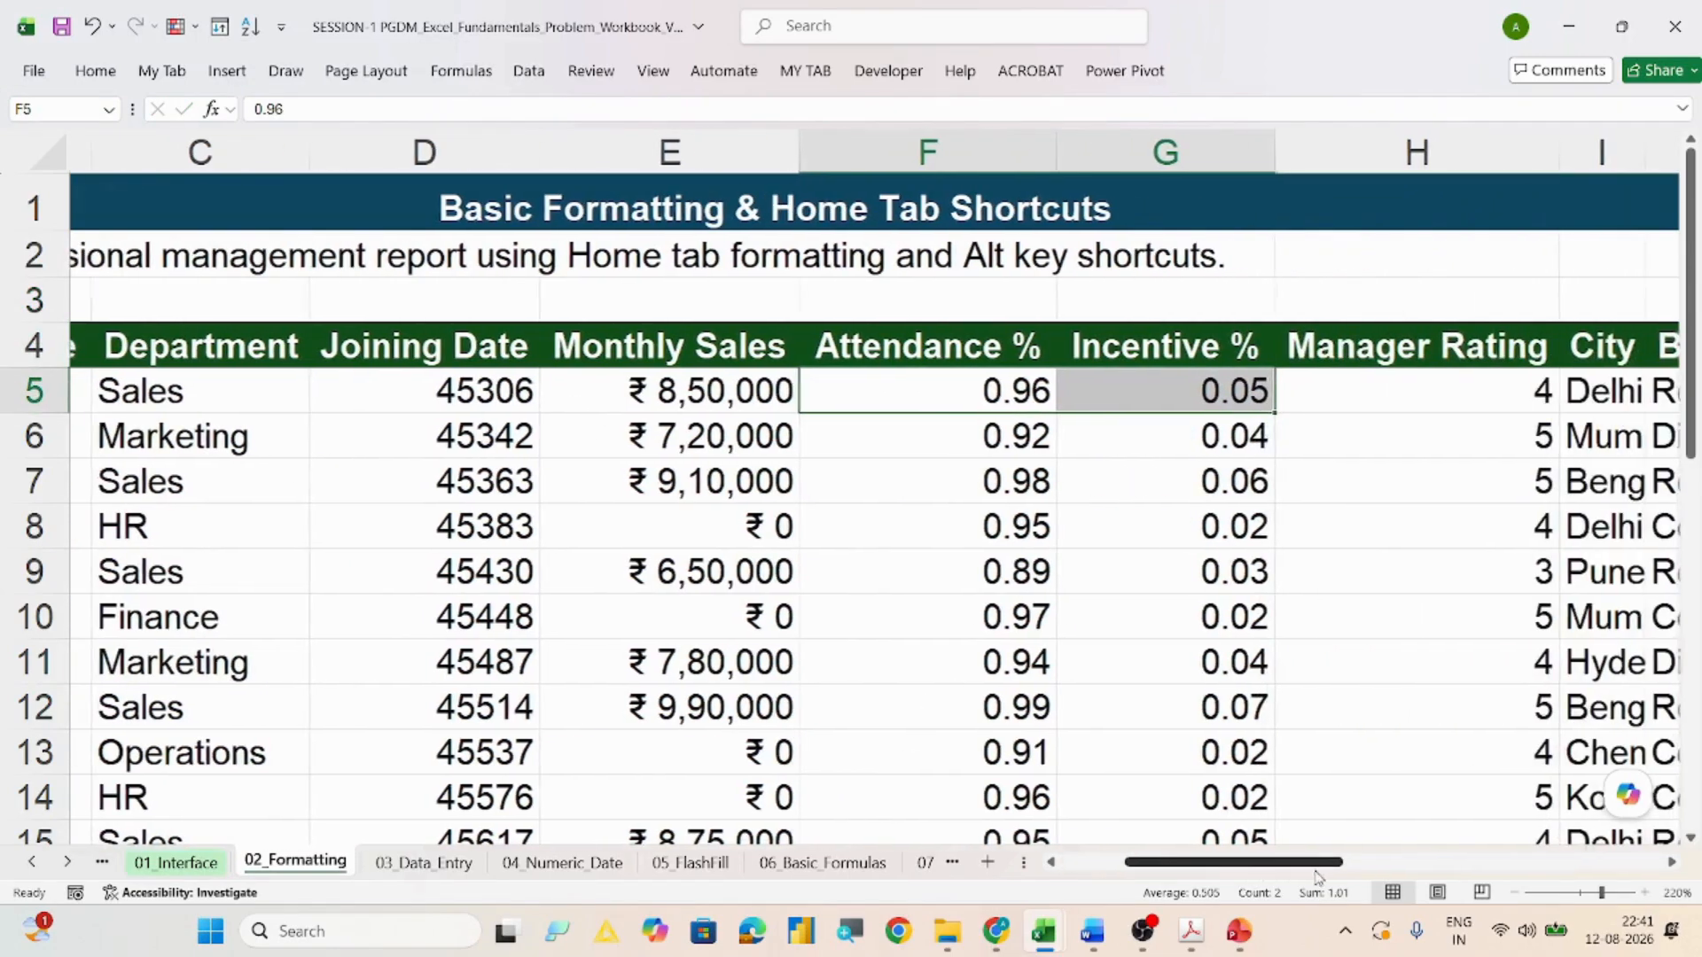
{"action": "left_click", "coordinate": [962, 393]}
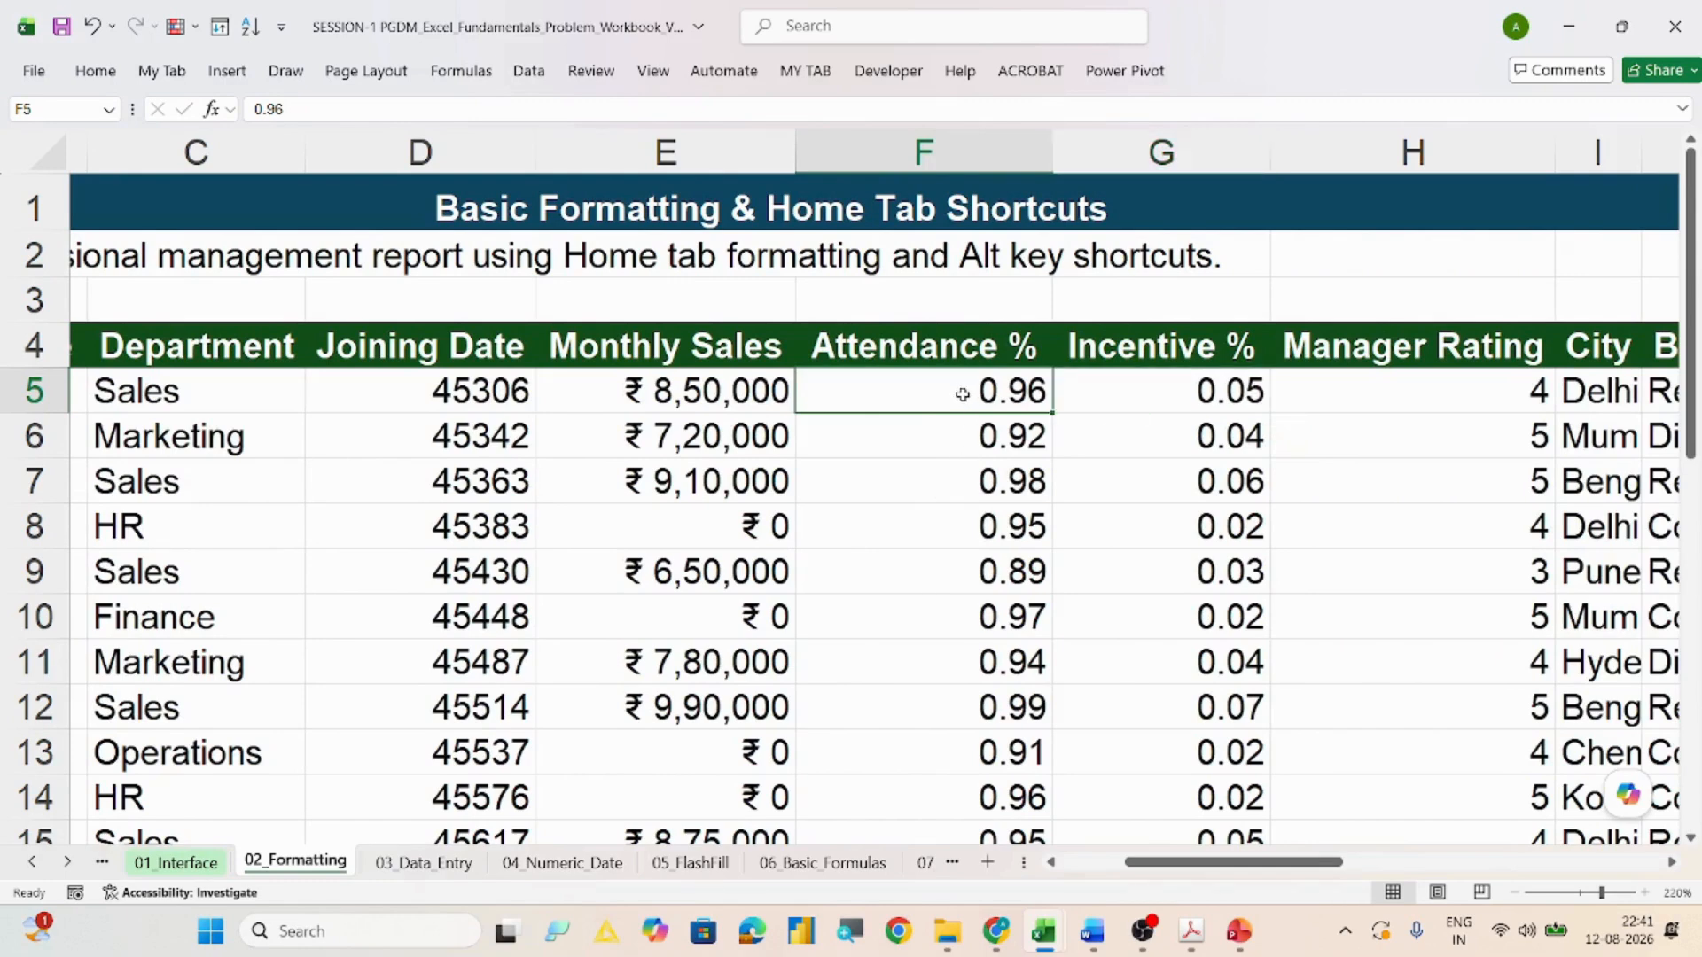
{"action": "key", "text": "shift+Right"}
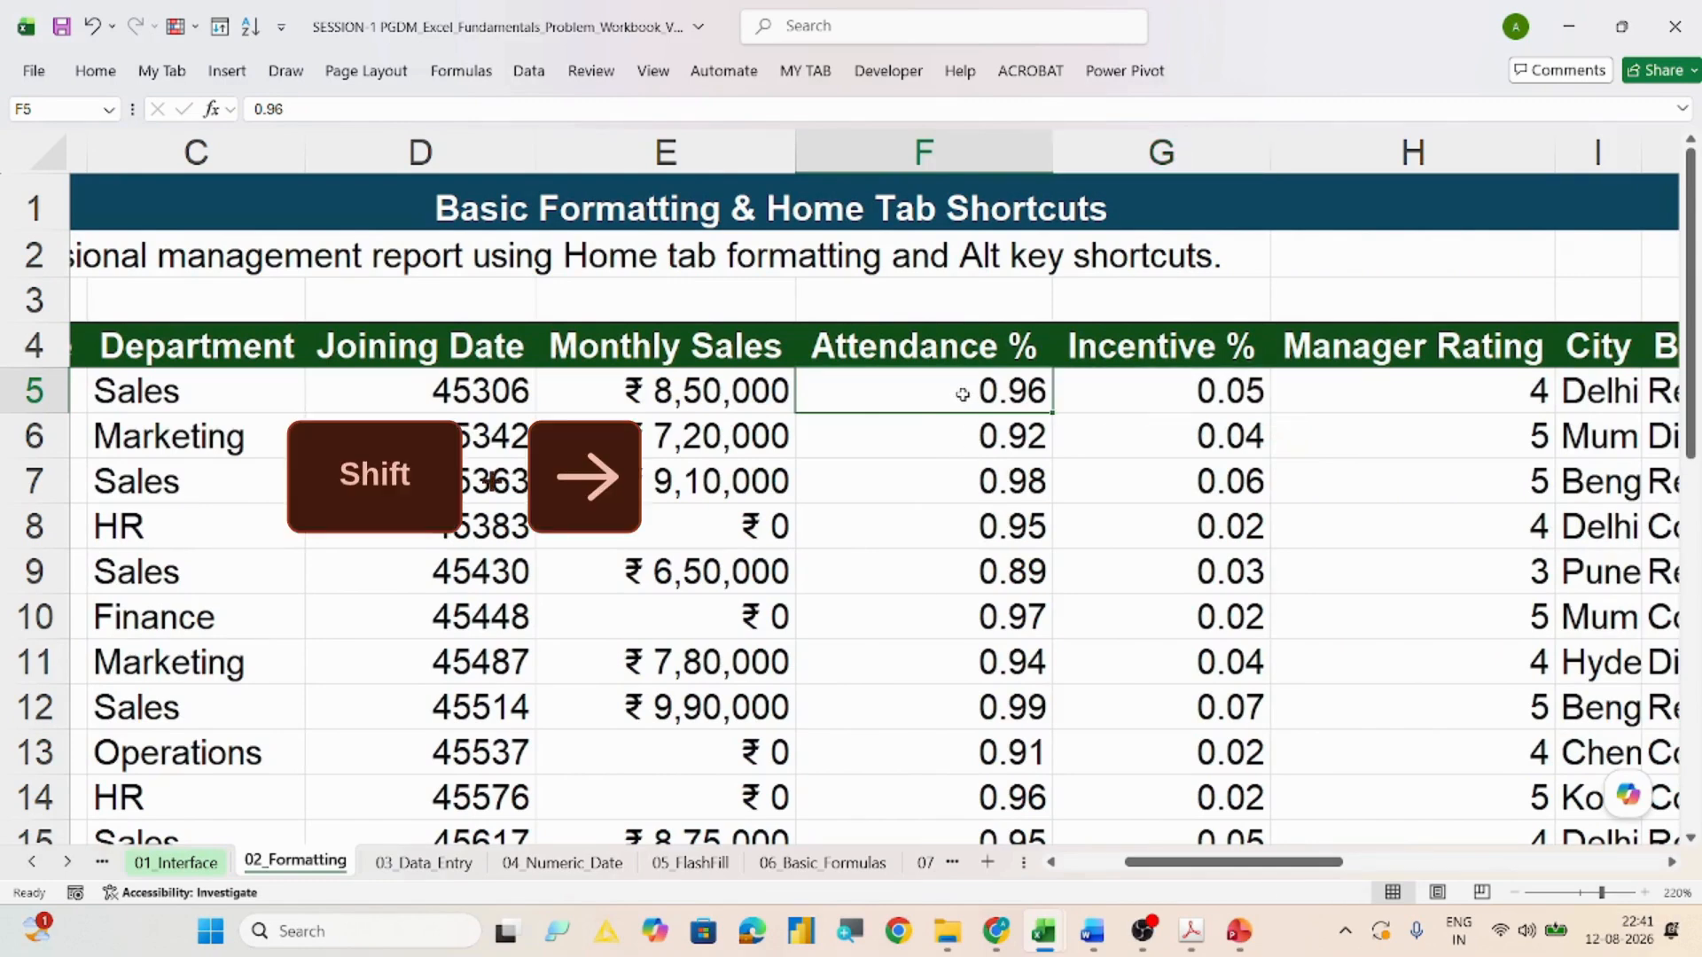
{"action": "key", "text": "shift+Right"}
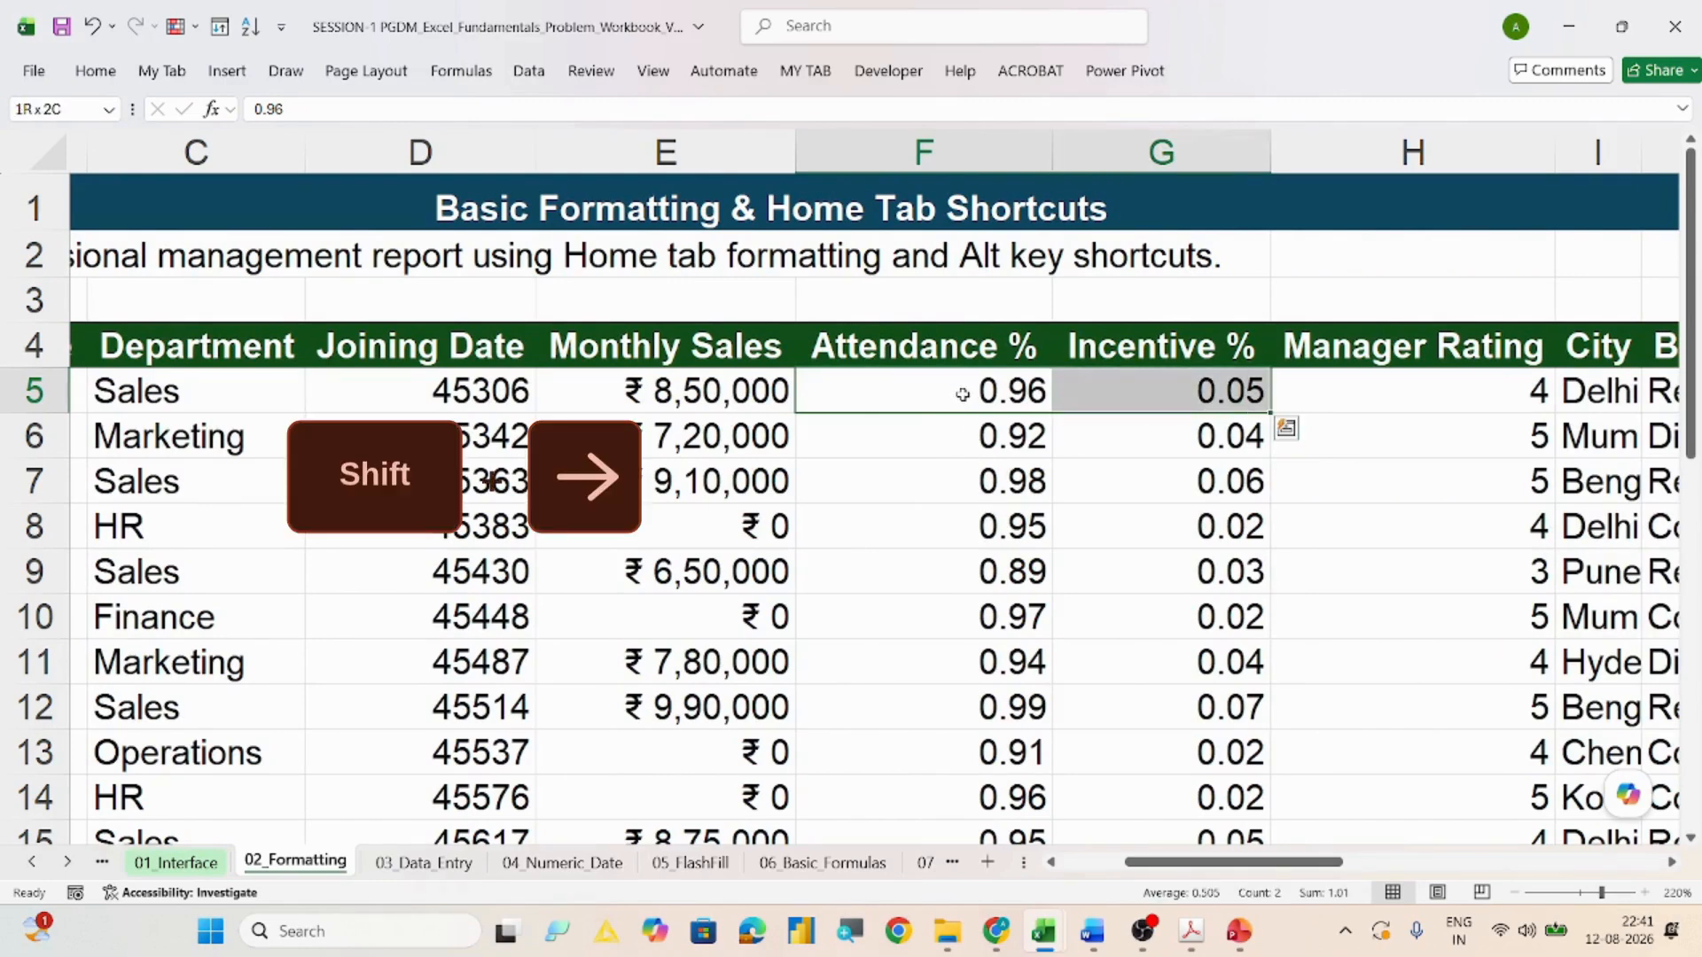
{"action": "key", "text": "ctrl+shift+Down"}
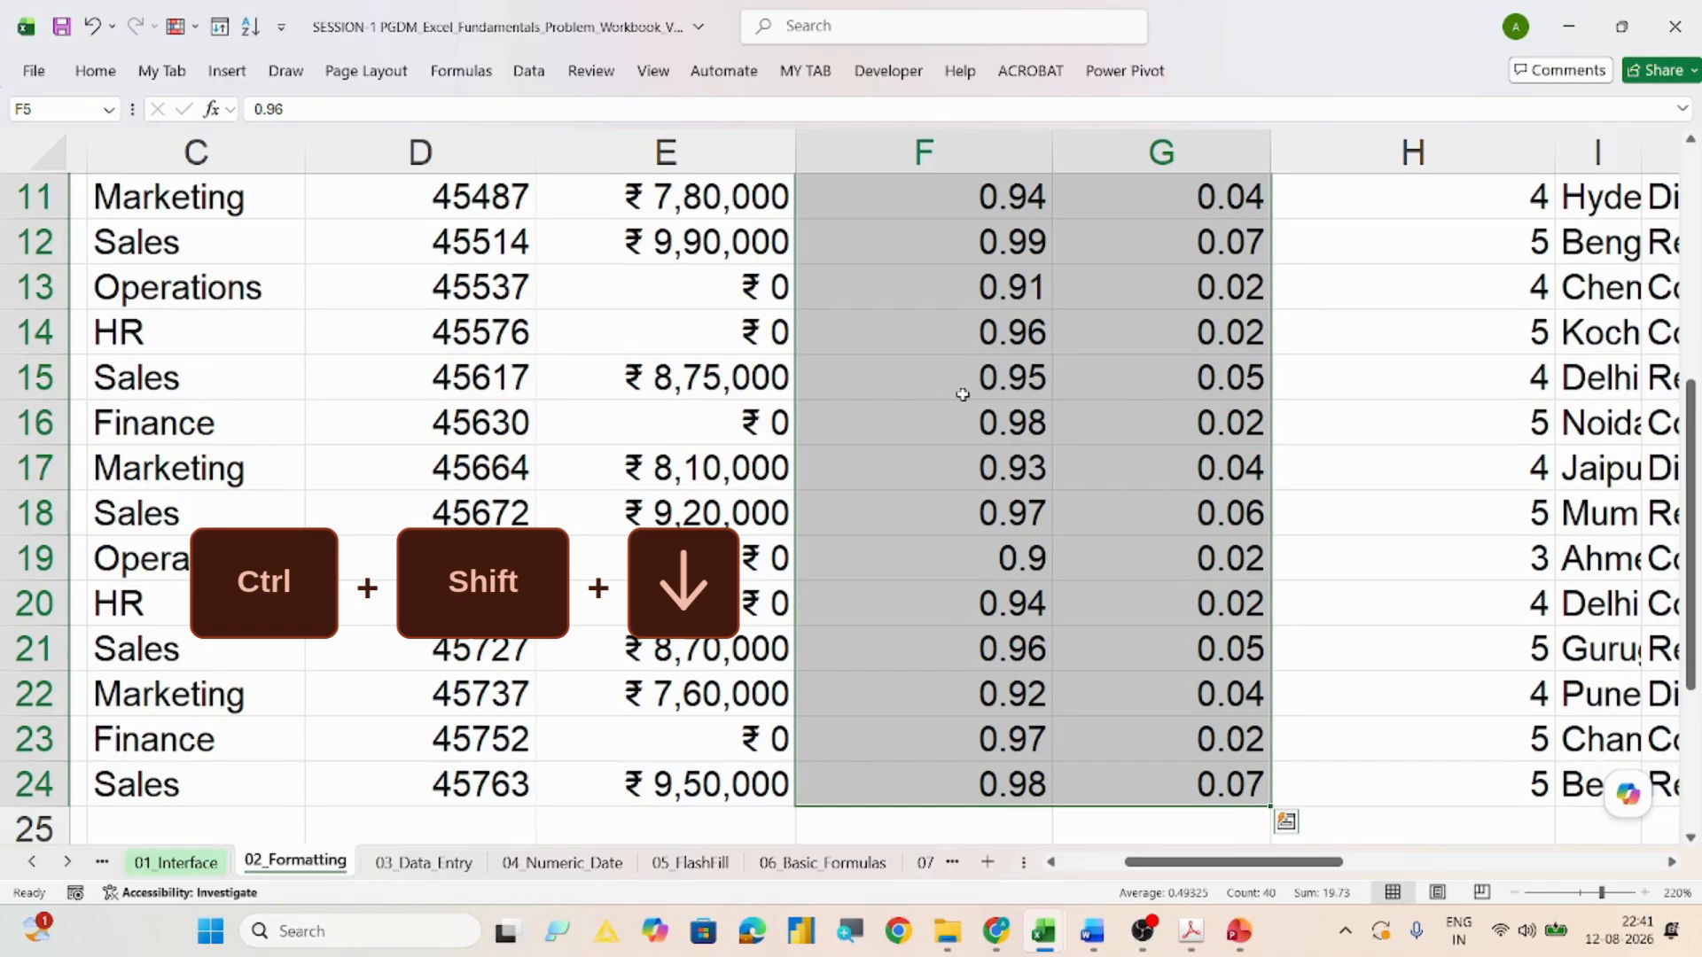
{"action": "key", "text": "ctrl+1"}
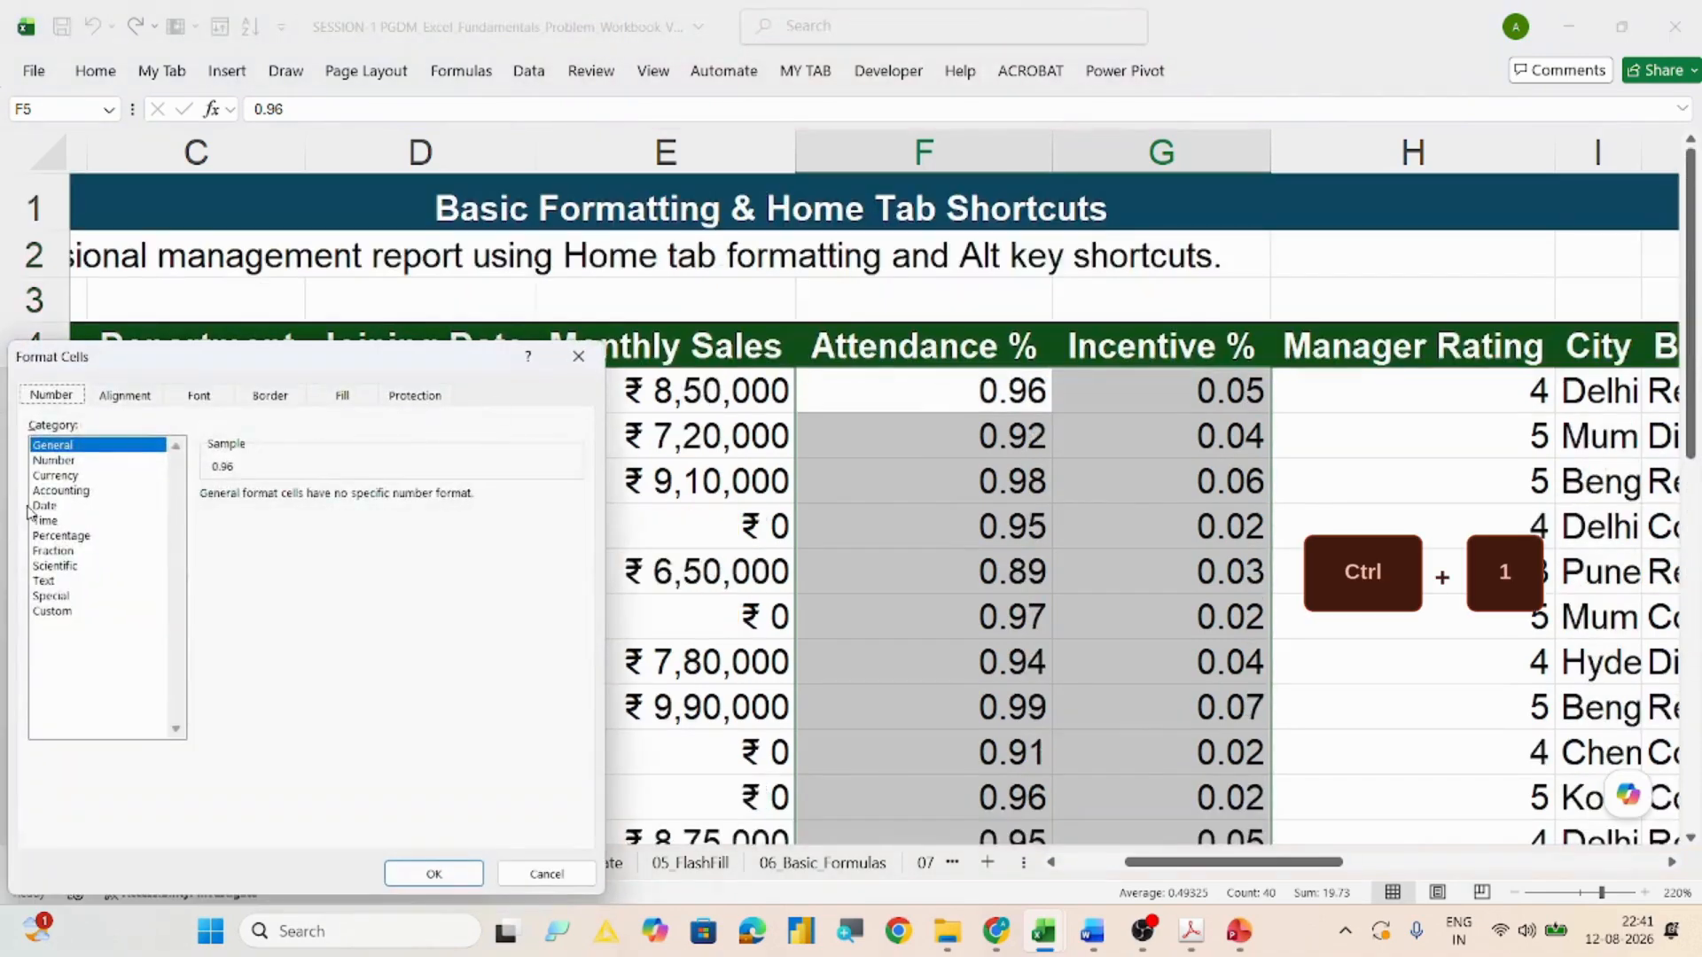
{"action": "left_click", "coordinate": [61, 536]}
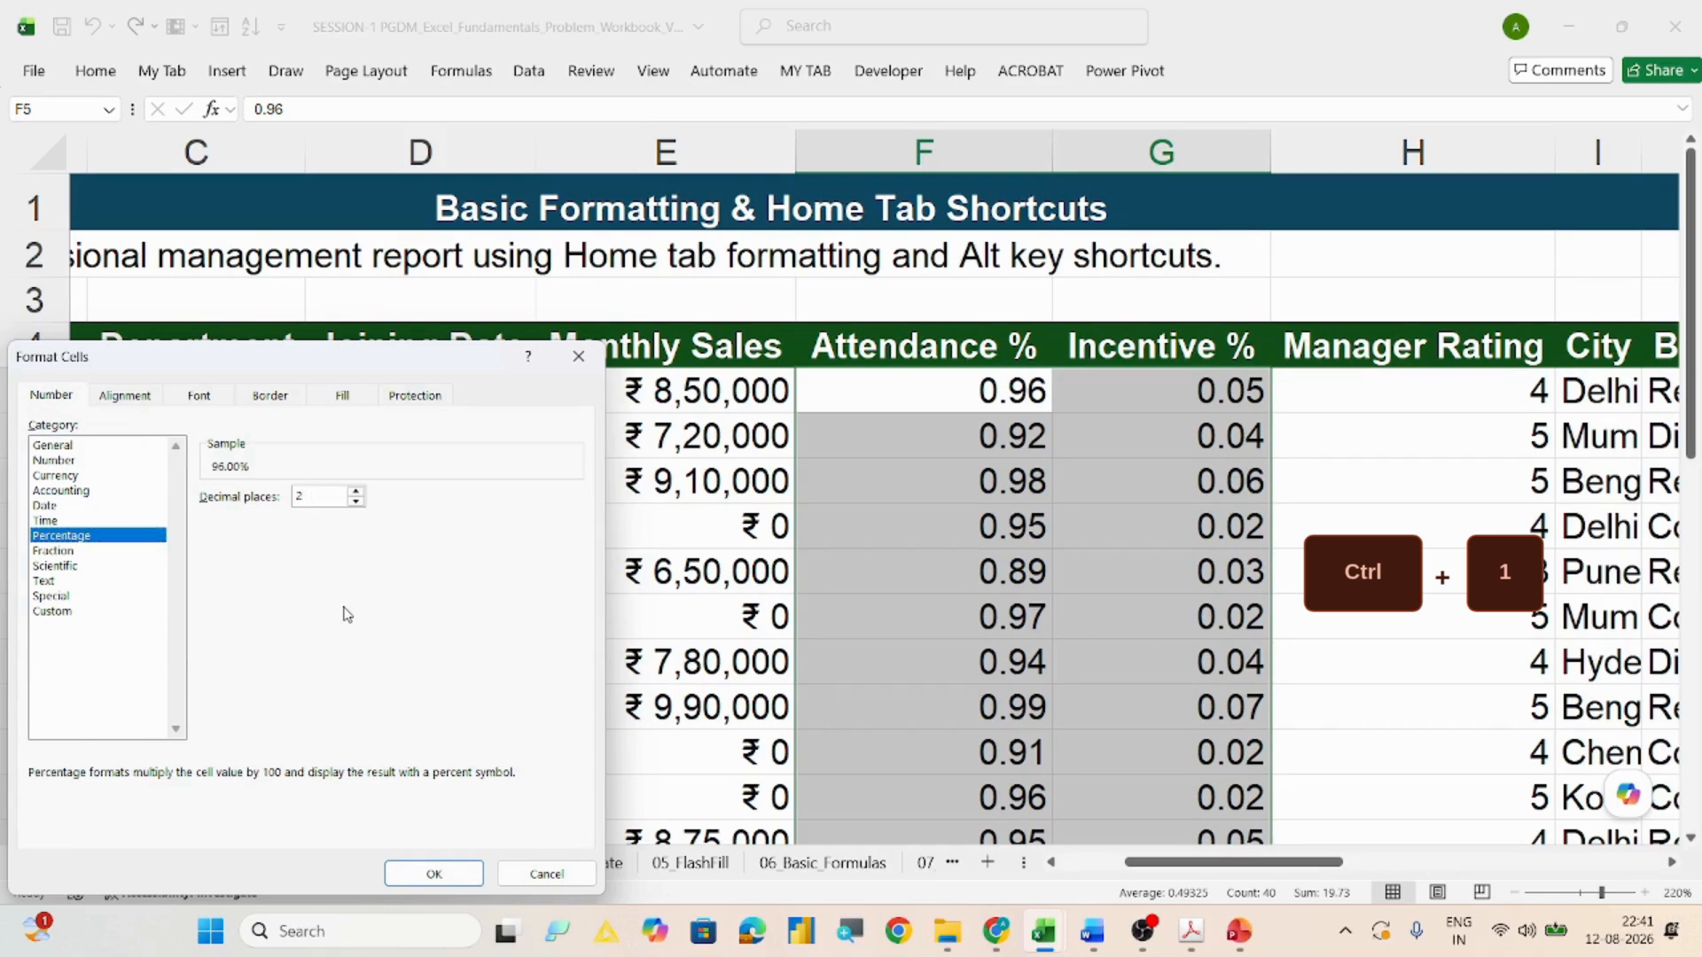
{"action": "left_click", "coordinate": [435, 874]}
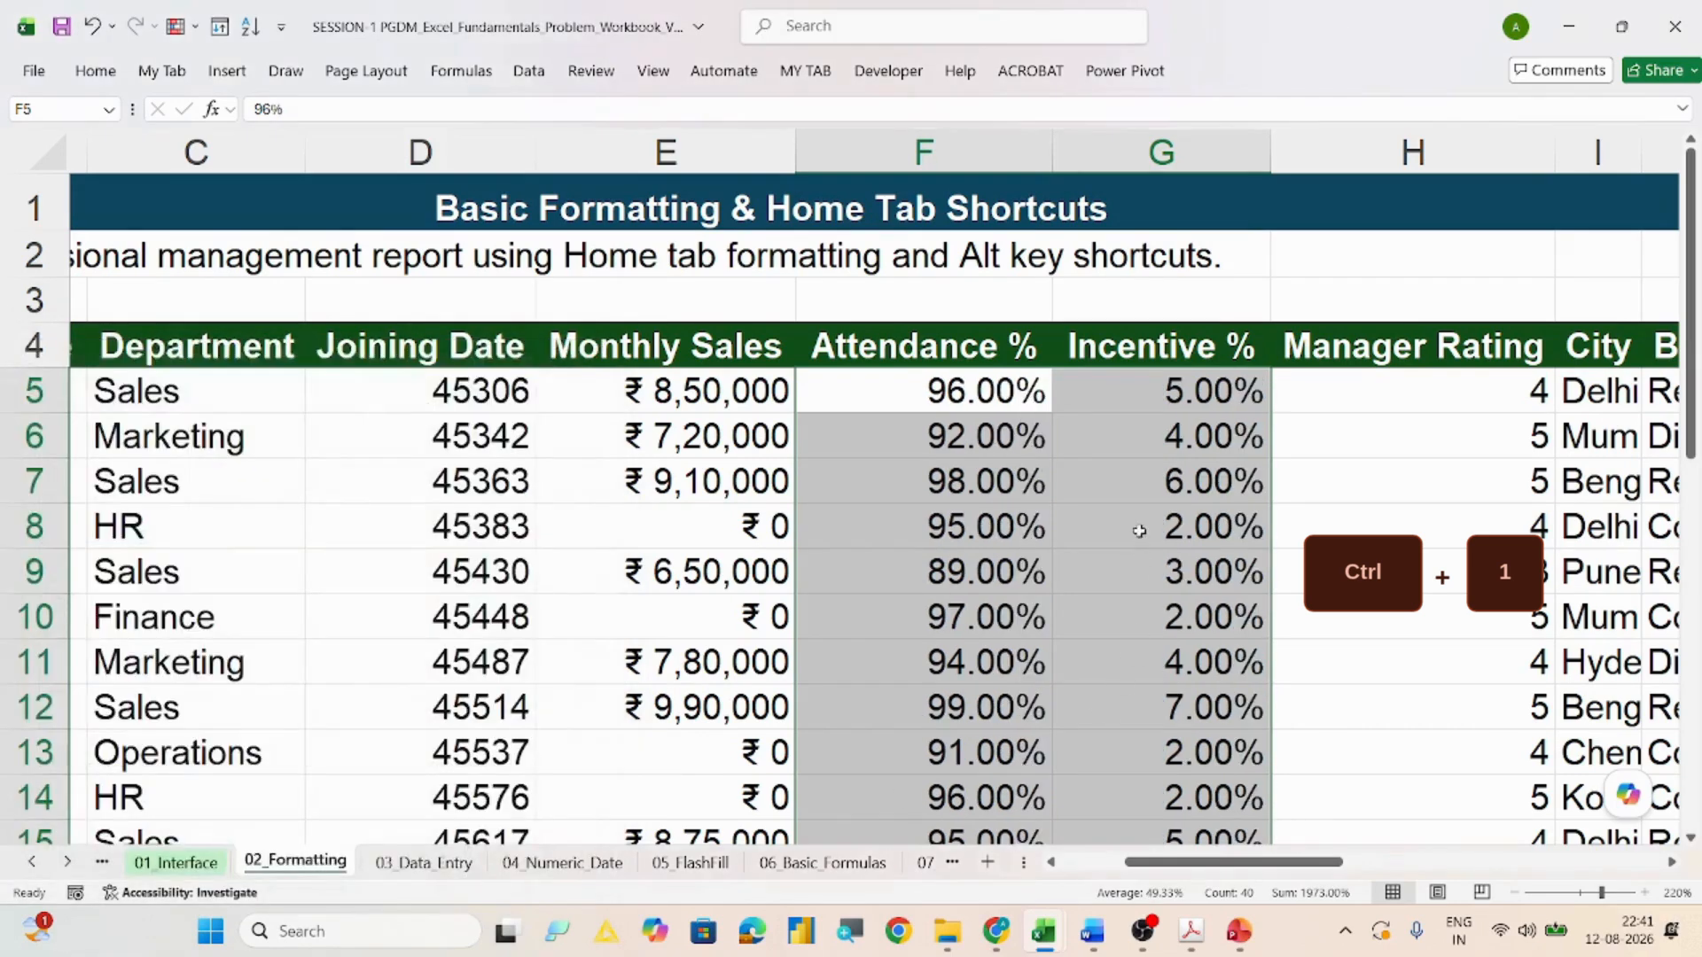
Step: AutoFit column L so the task names in the instruction table fit its width
{"action": "scroll", "coordinate": [1138, 568], "scroll_direction": "down", "scroll_amount": 6}
{"action": "scroll", "coordinate": [1136, 578], "scroll_direction": "up", "scroll_amount": 2}
{"action": "scroll", "coordinate": [1136, 578], "scroll_direction": "up", "scroll_amount": 4}
{"action": "left_click_drag", "start_coordinate": [1202, 876], "coordinate": [1478, 851]}
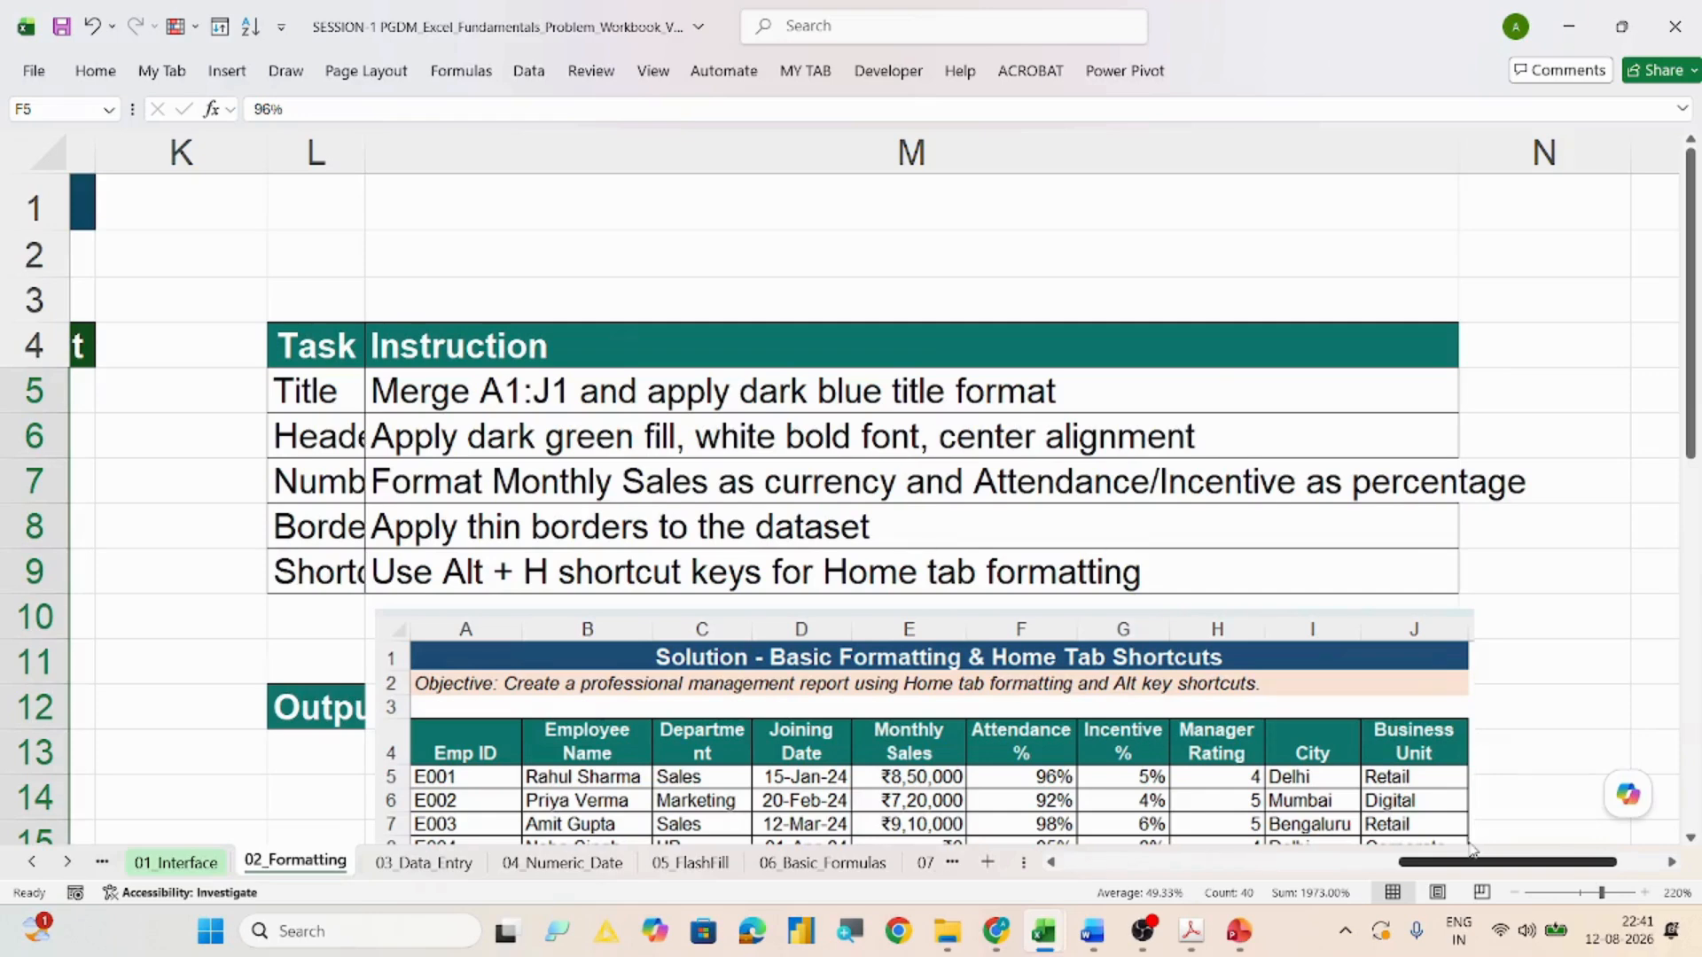
{"action": "left_click_drag", "start_coordinate": [1478, 849], "coordinate": [1445, 851]}
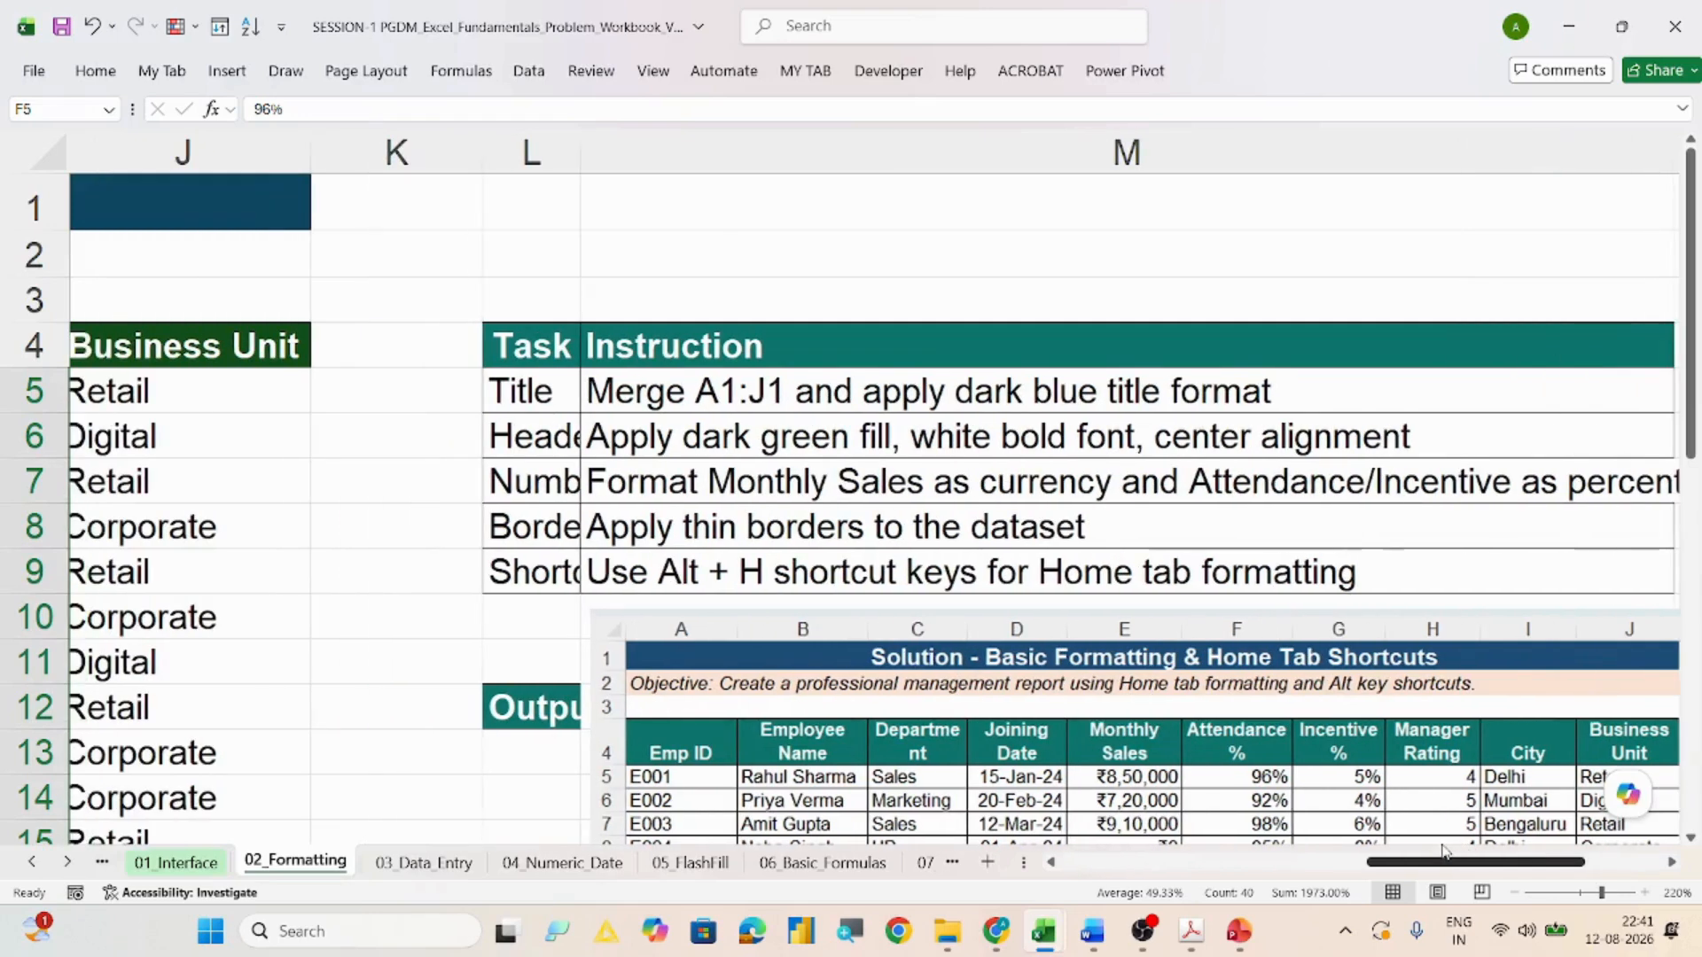
{"action": "double_click", "coordinate": [584, 164]}
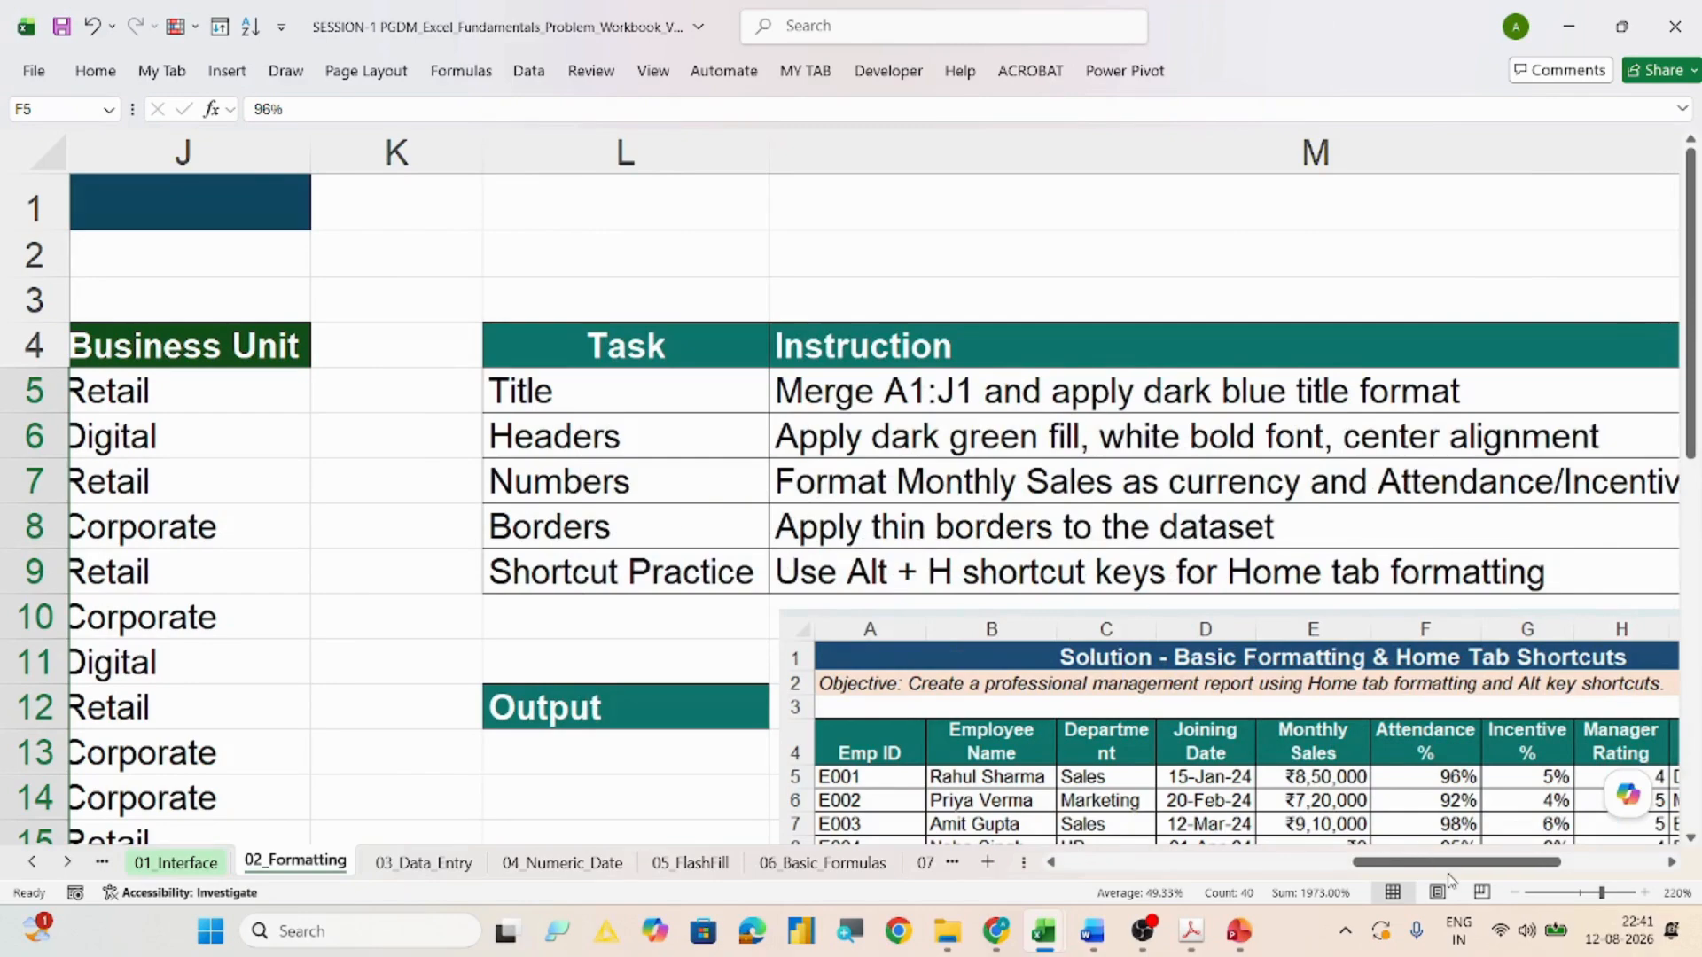
Step: Apply all borders to the whole employee dataset in A4:J24, including the header row
{"action": "left_click_drag", "start_coordinate": [1454, 862], "coordinate": [910, 895]}
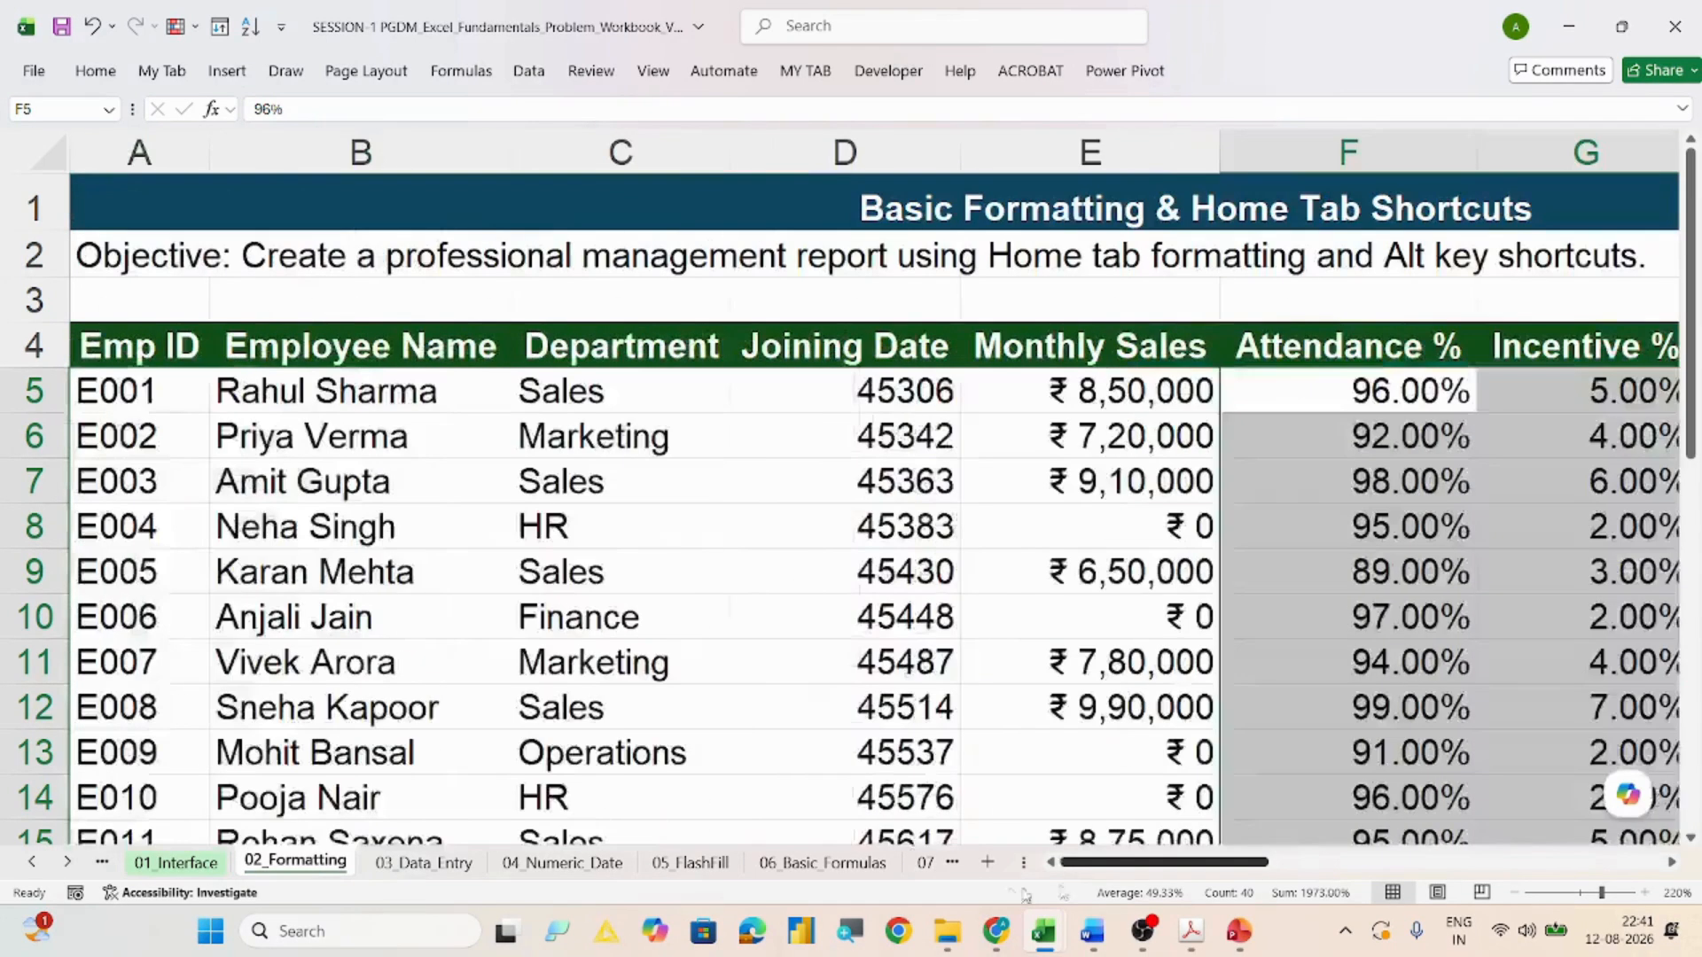
{"action": "left_click", "coordinate": [114, 350]}
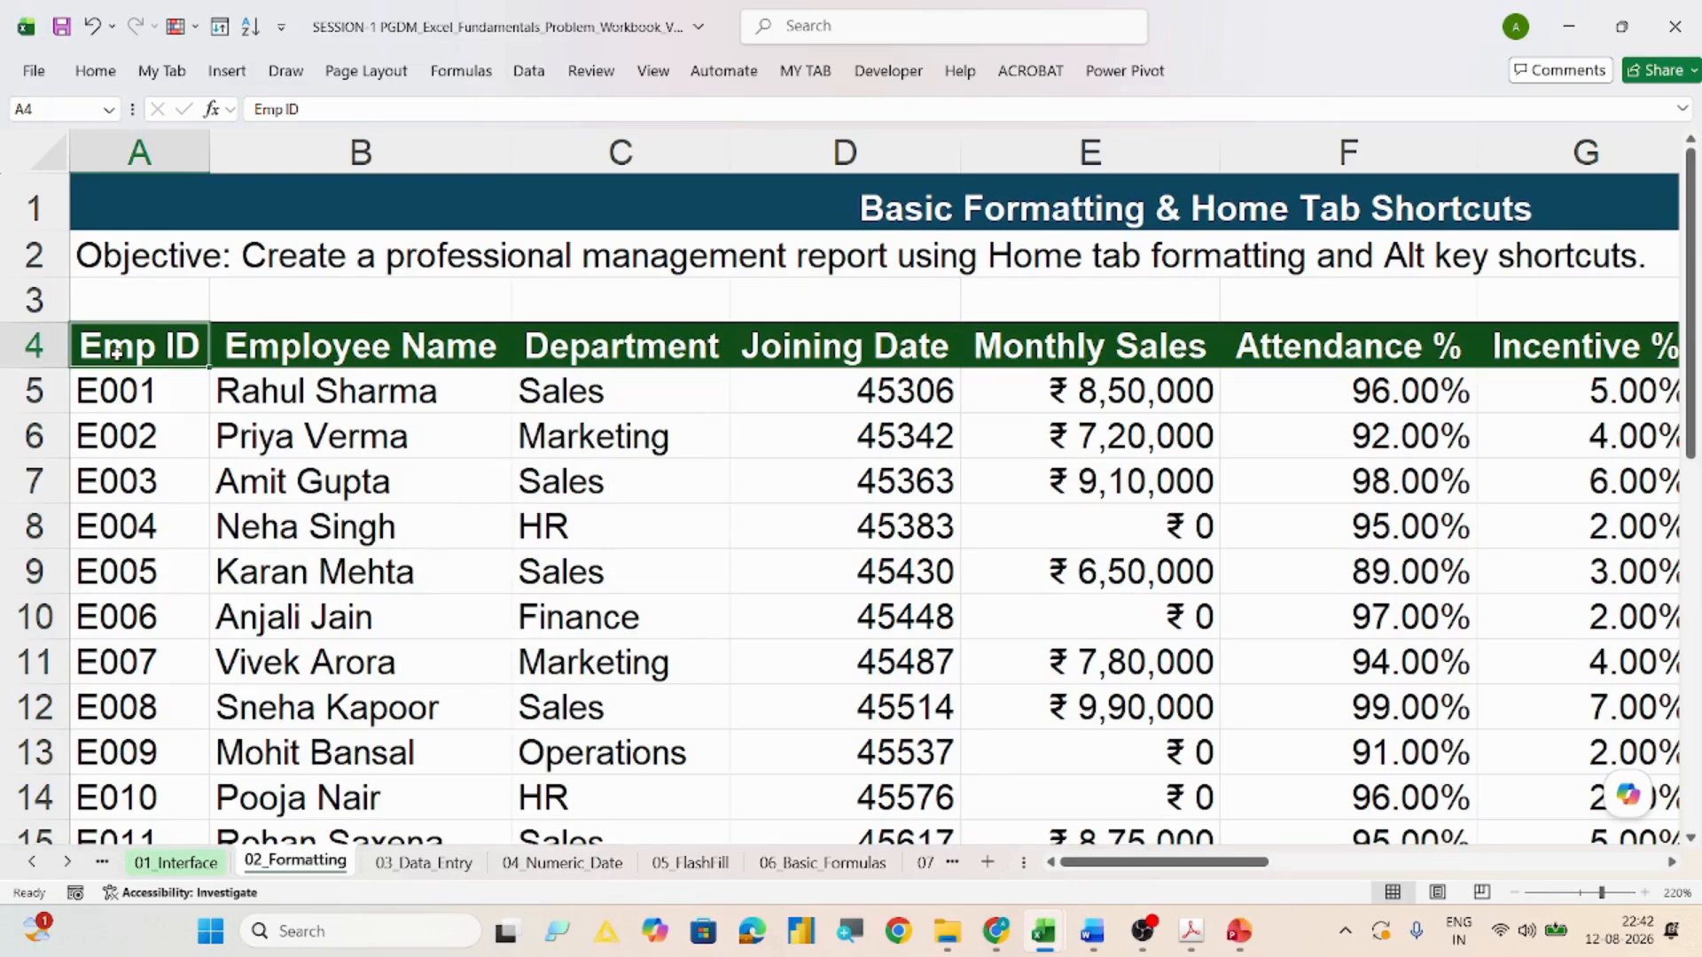
{"action": "key", "text": "ctrl+shift+Down"}
{"action": "key", "text": "ctrl+shift+Right"}
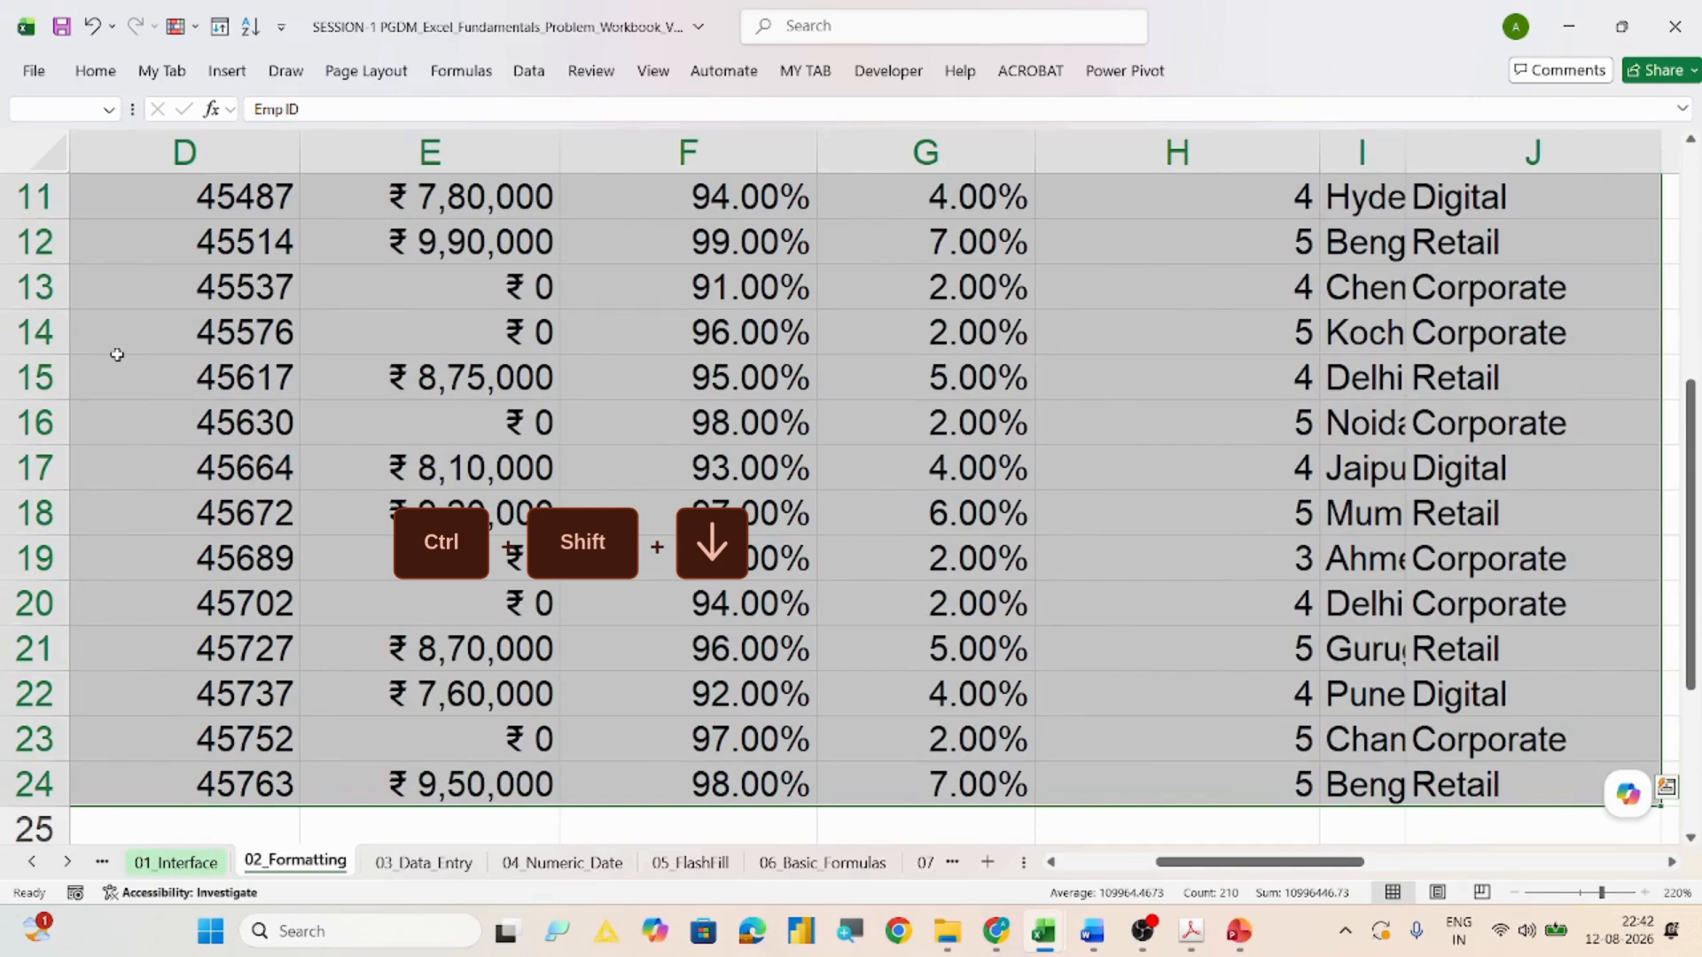
{"action": "key", "text": "alt+h"}
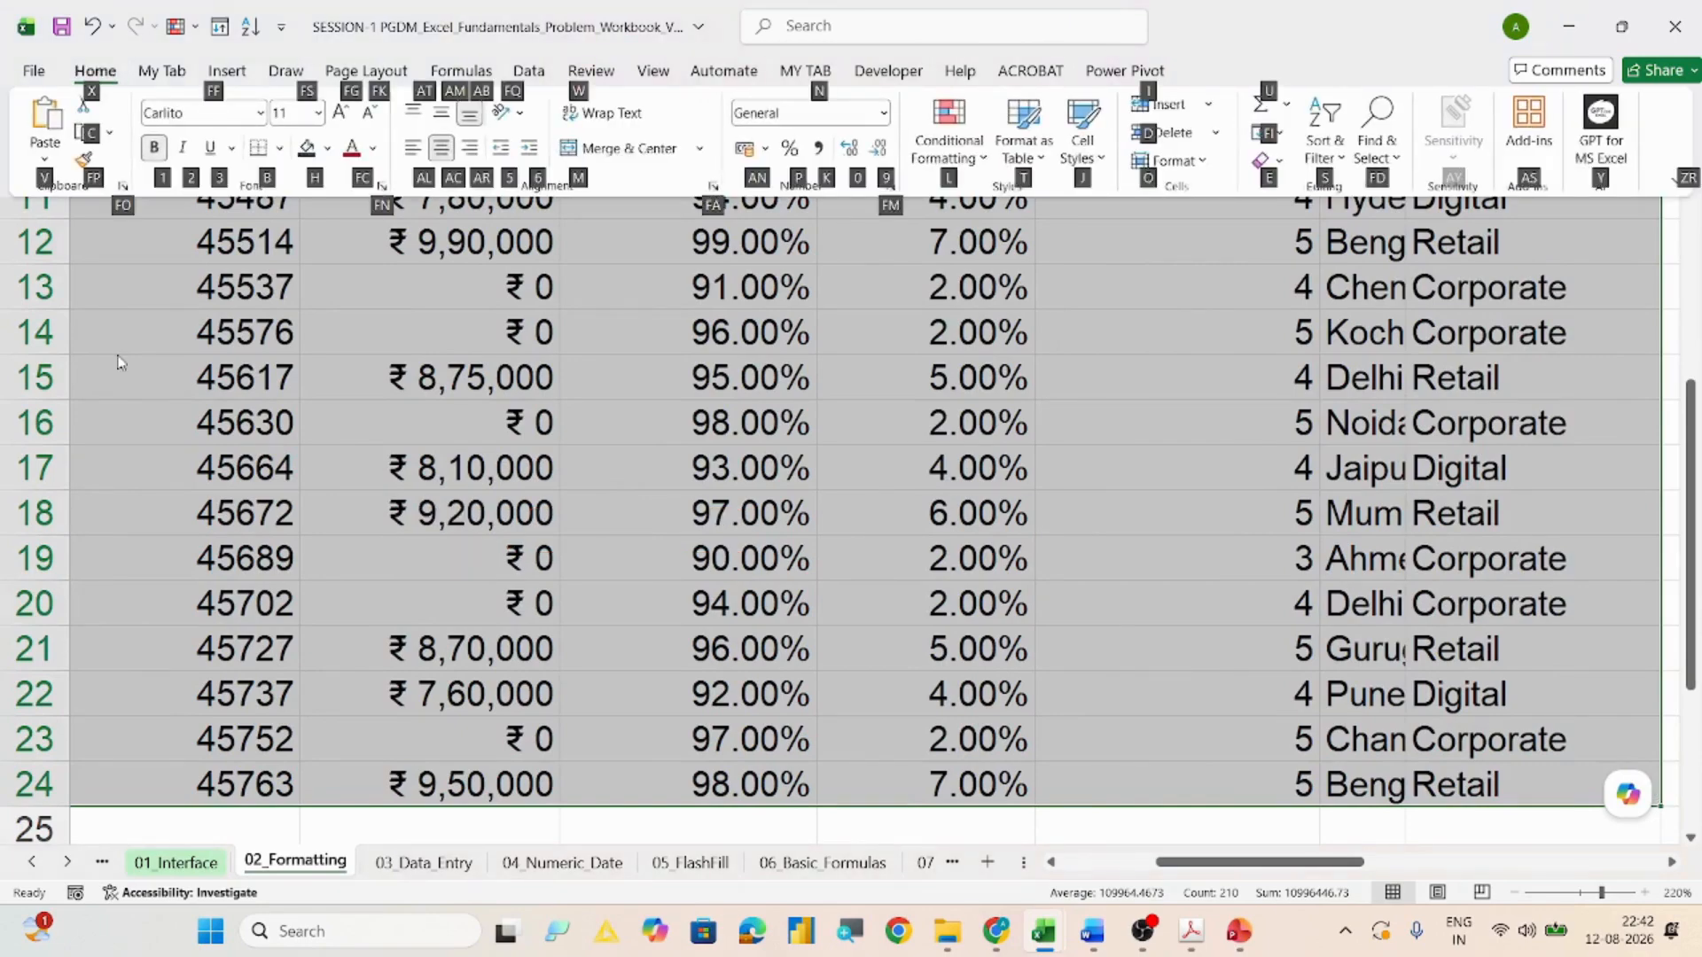
{"action": "key", "text": "b"}
{"action": "key", "text": "a"}
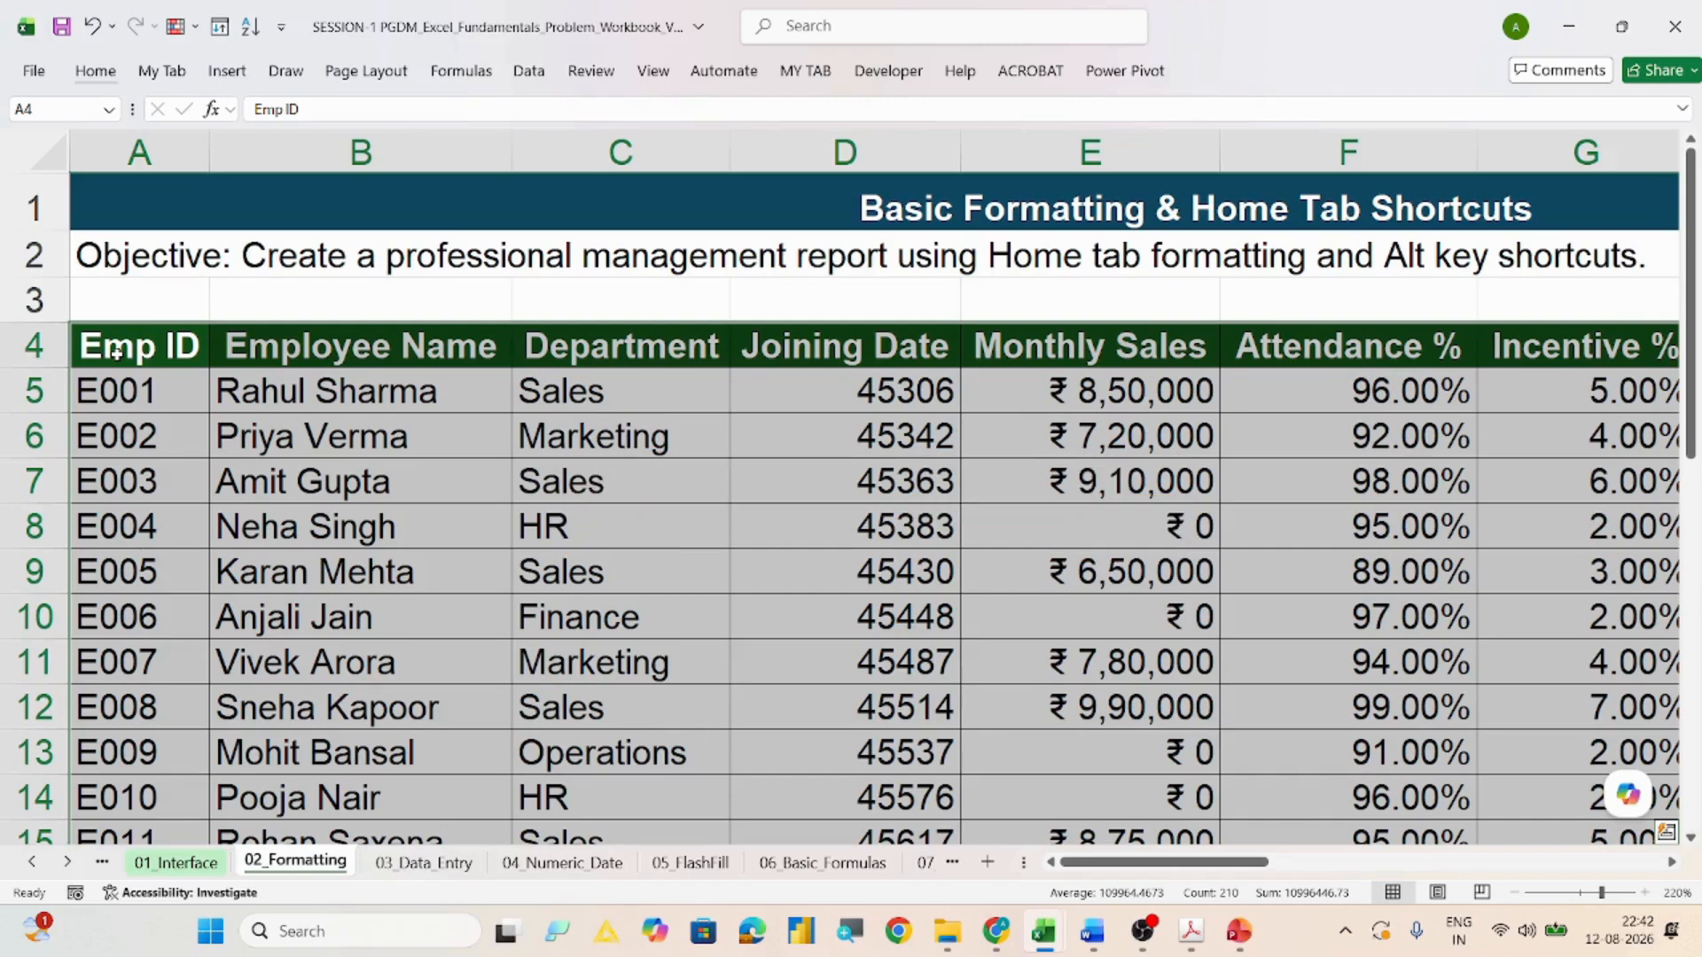
Step: Left-align the headers and all values of the employee dataset
{"action": "key", "text": "alt+h"}
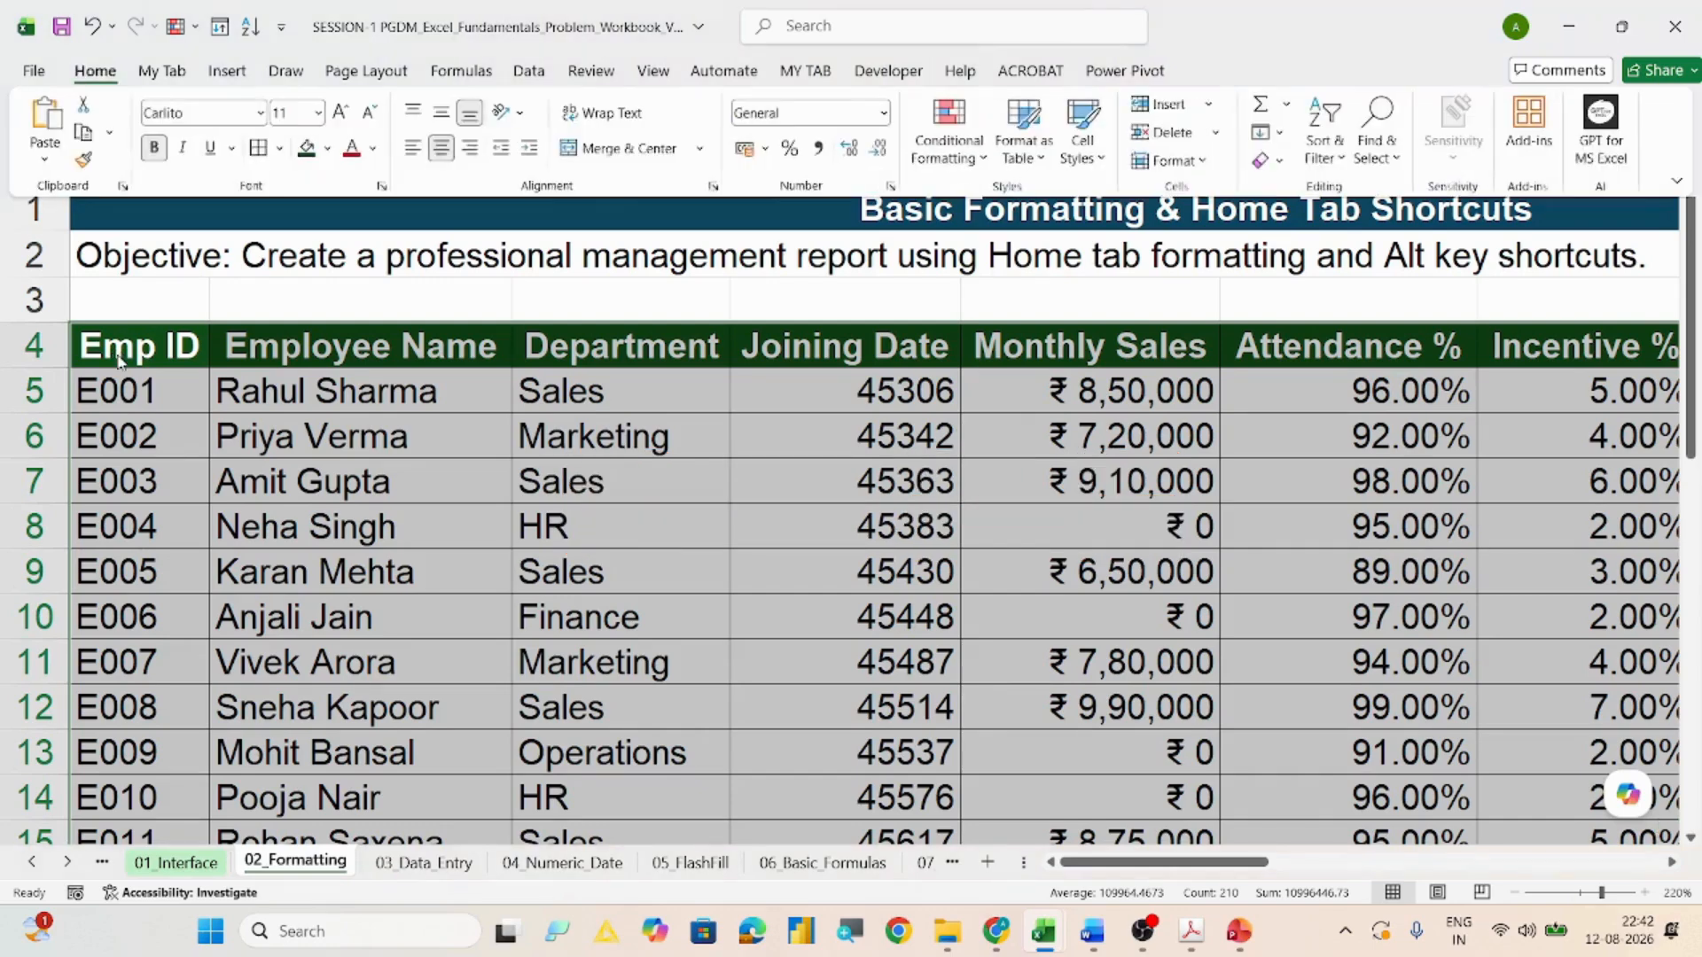
{"action": "key", "text": "a"}
{"action": "key", "text": "l"}
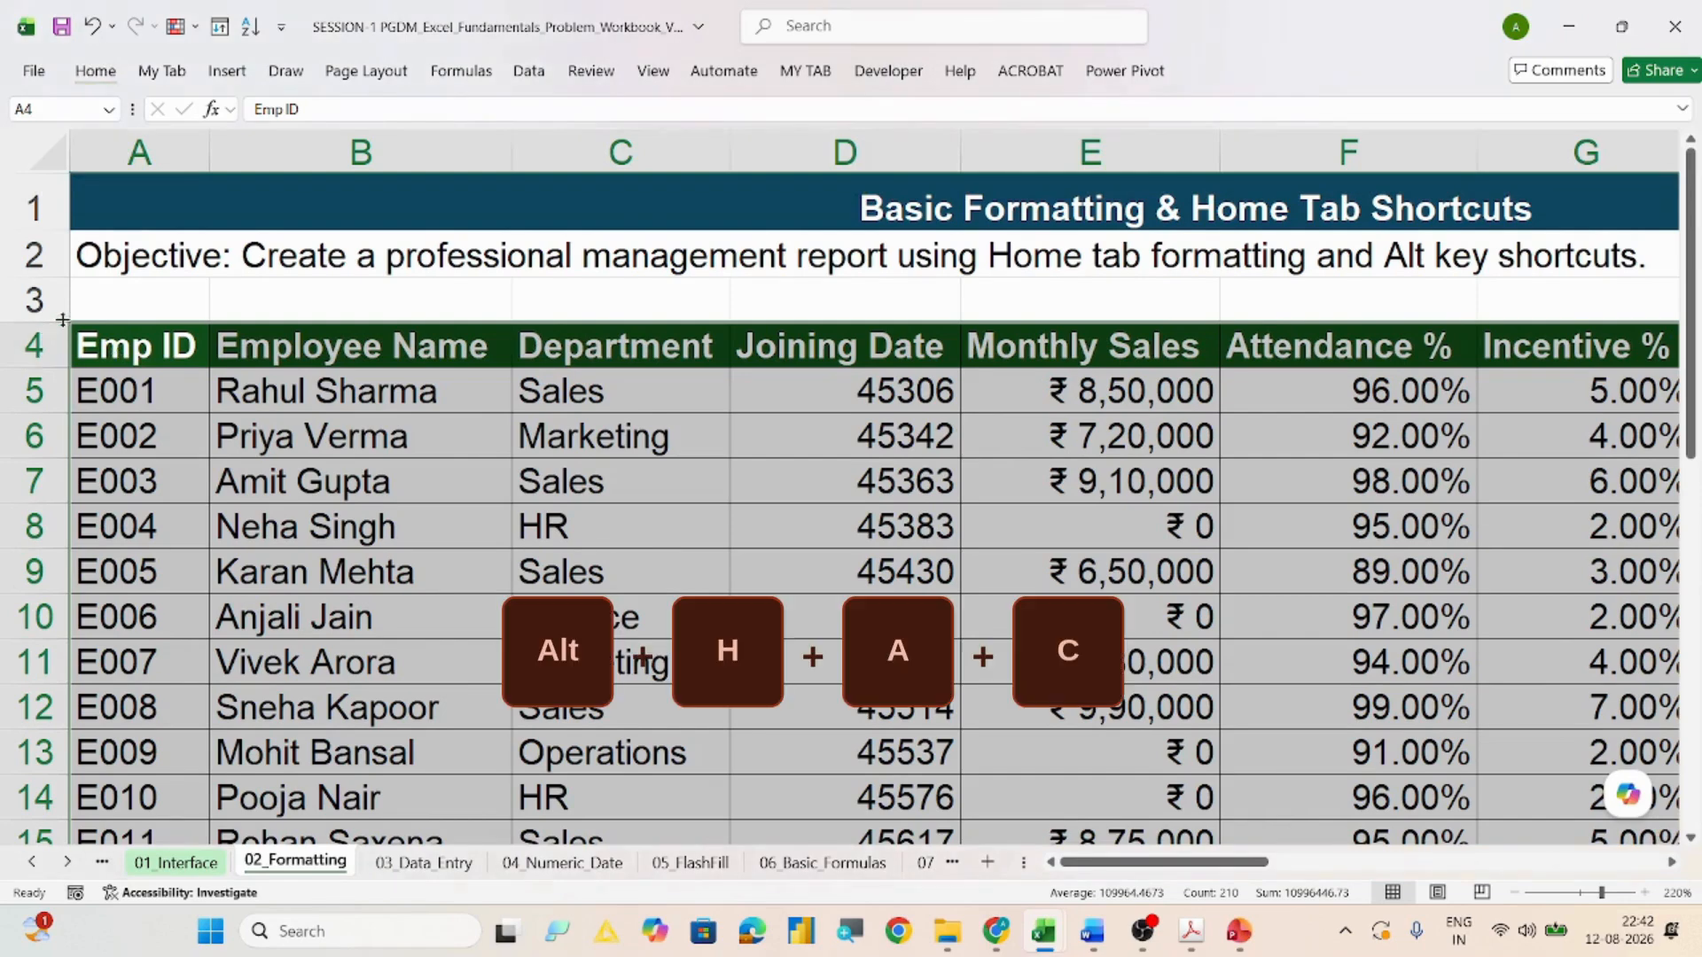
Step: Center-align the headers and all values of the employee dataset in A4:J24
{"action": "left_click", "coordinate": [133, 348]}
{"action": "key", "text": "ctrl+shift+Down"}
{"action": "key", "text": "ctrl+shift+Right"}
{"action": "key", "text": "alt+h"}
{"action": "key", "text": "a"}
{"action": "key", "text": "c"}
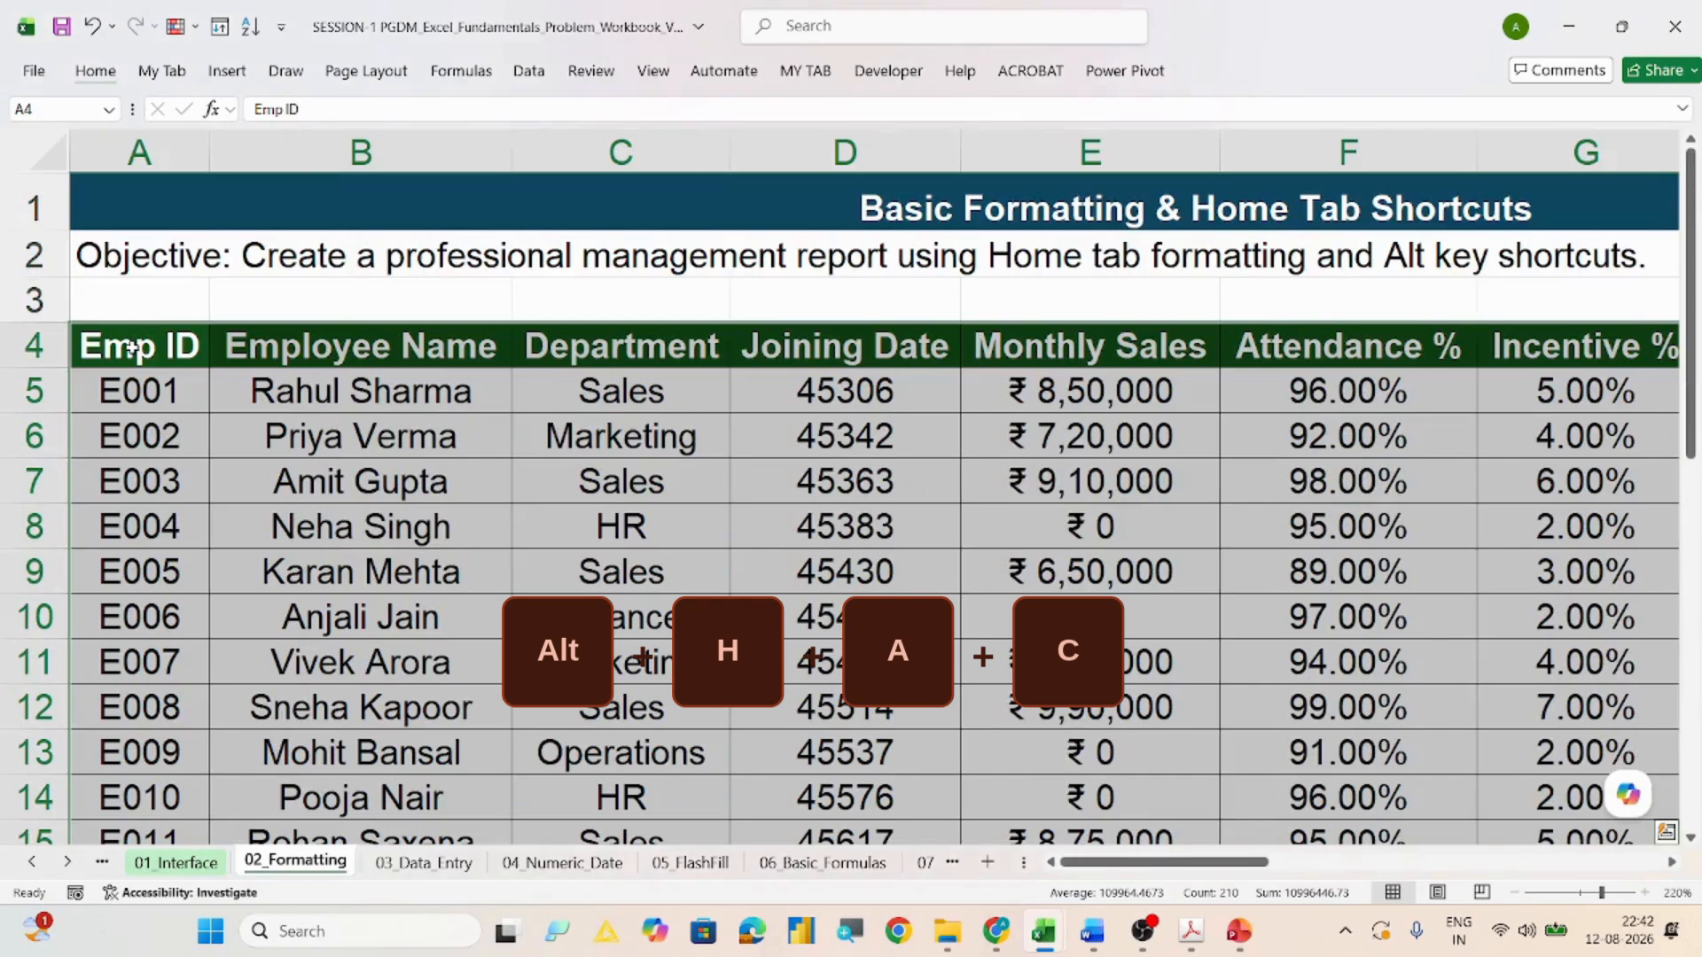
Step: Check the Shortcut Practice instruction in cell M9 and return to the employee dataset
{"action": "left_click_drag", "start_coordinate": [1178, 866], "coordinate": [1484, 868]}
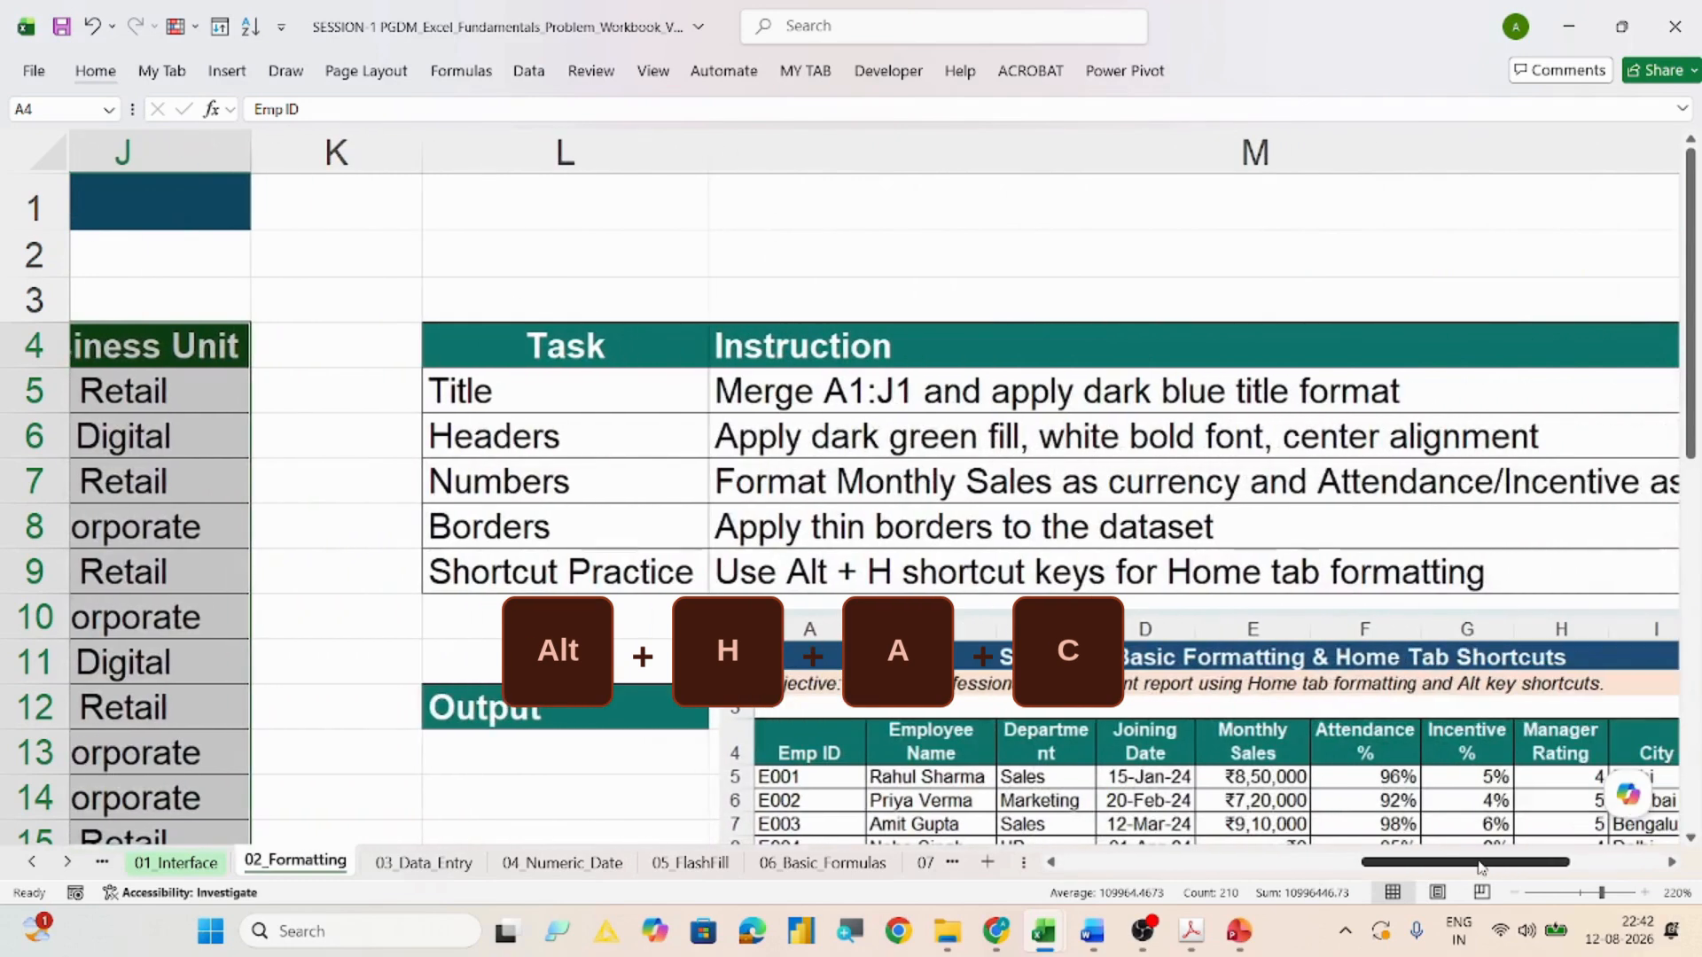
{"action": "left_click", "coordinate": [770, 572]}
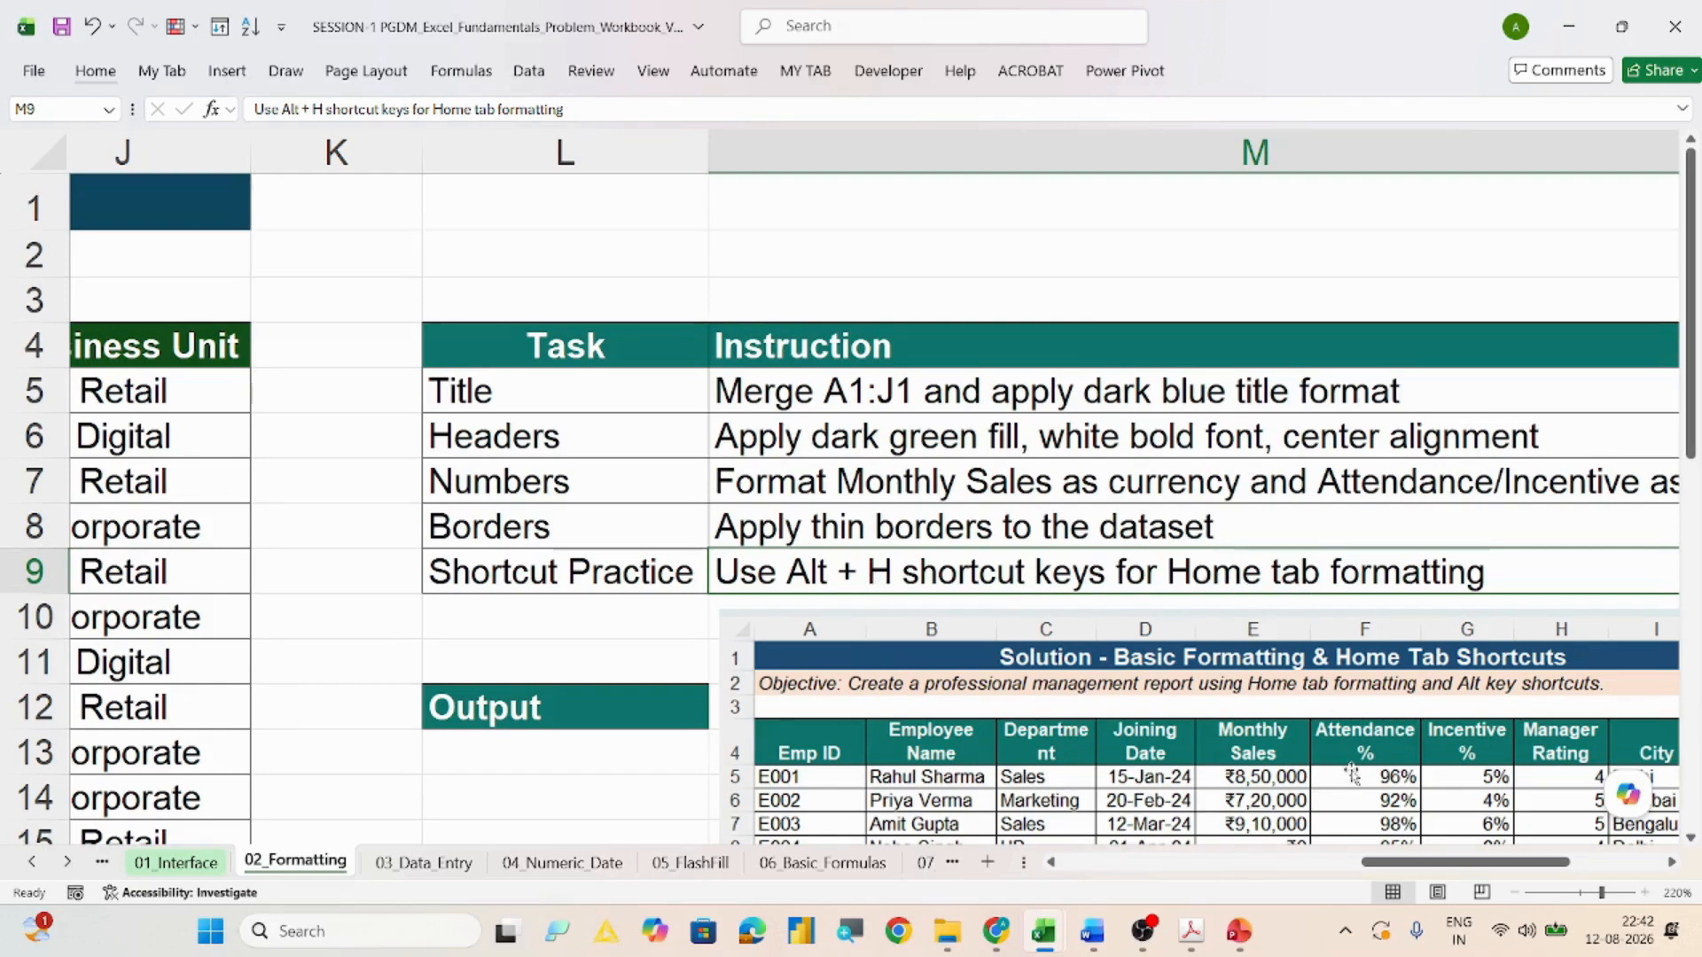
{"action": "left_click_drag", "start_coordinate": [1379, 862], "coordinate": [1064, 863]}
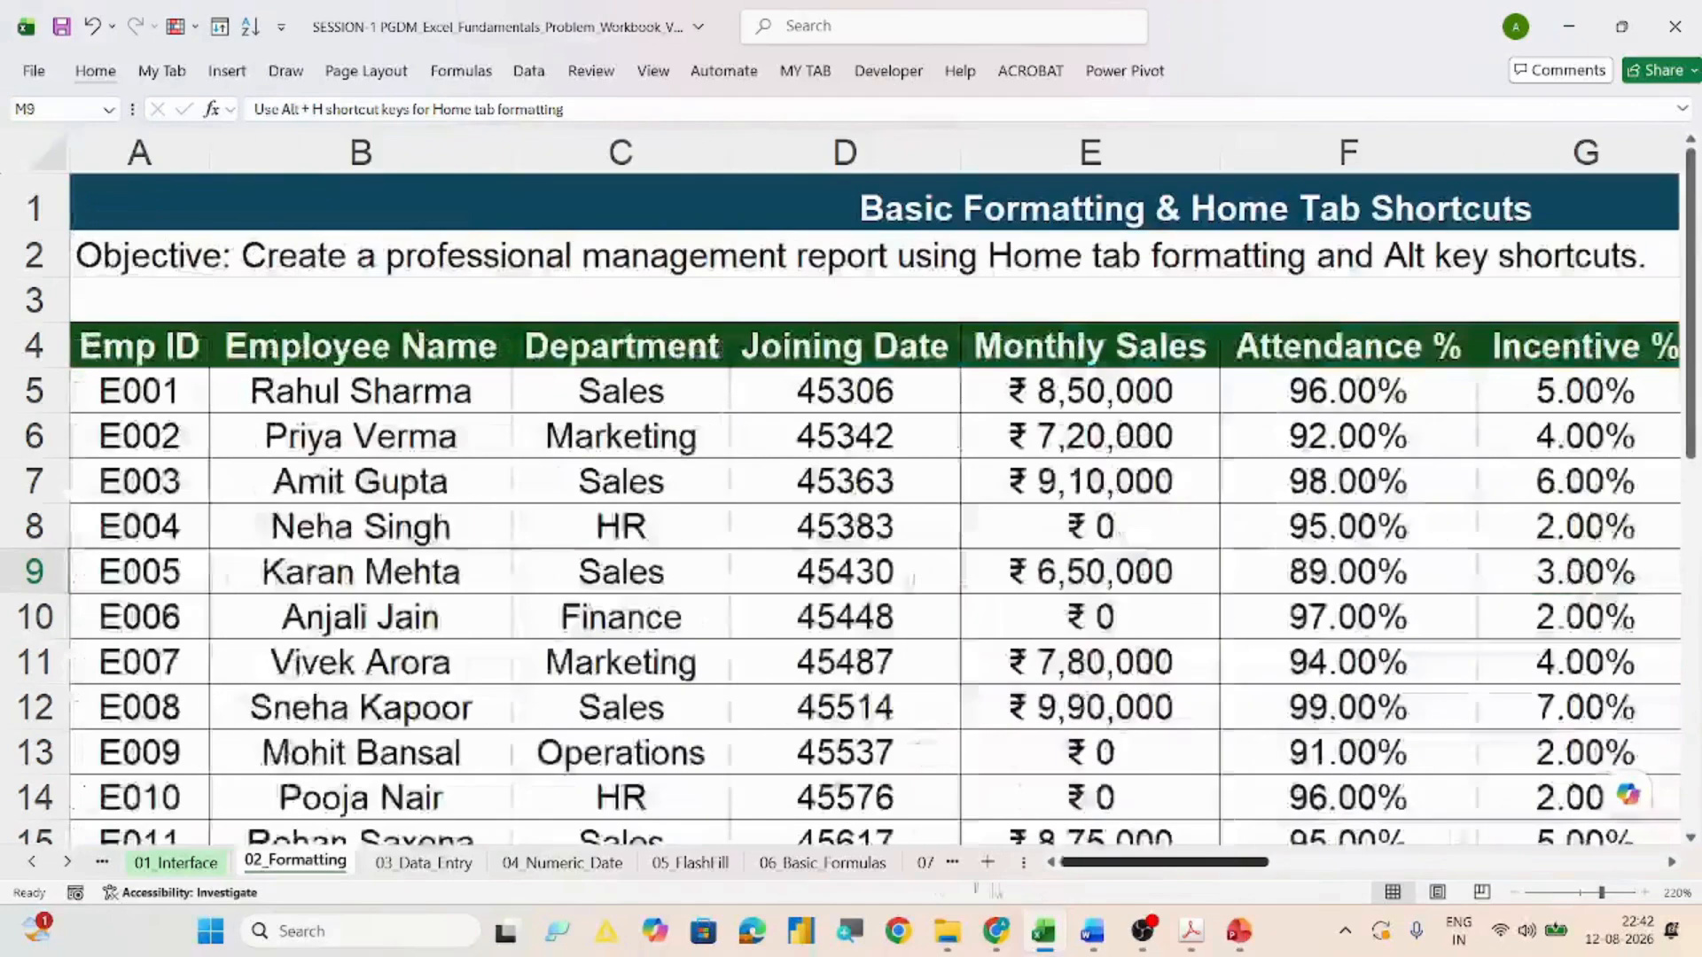
{"action": "left_click", "coordinate": [96, 75]}
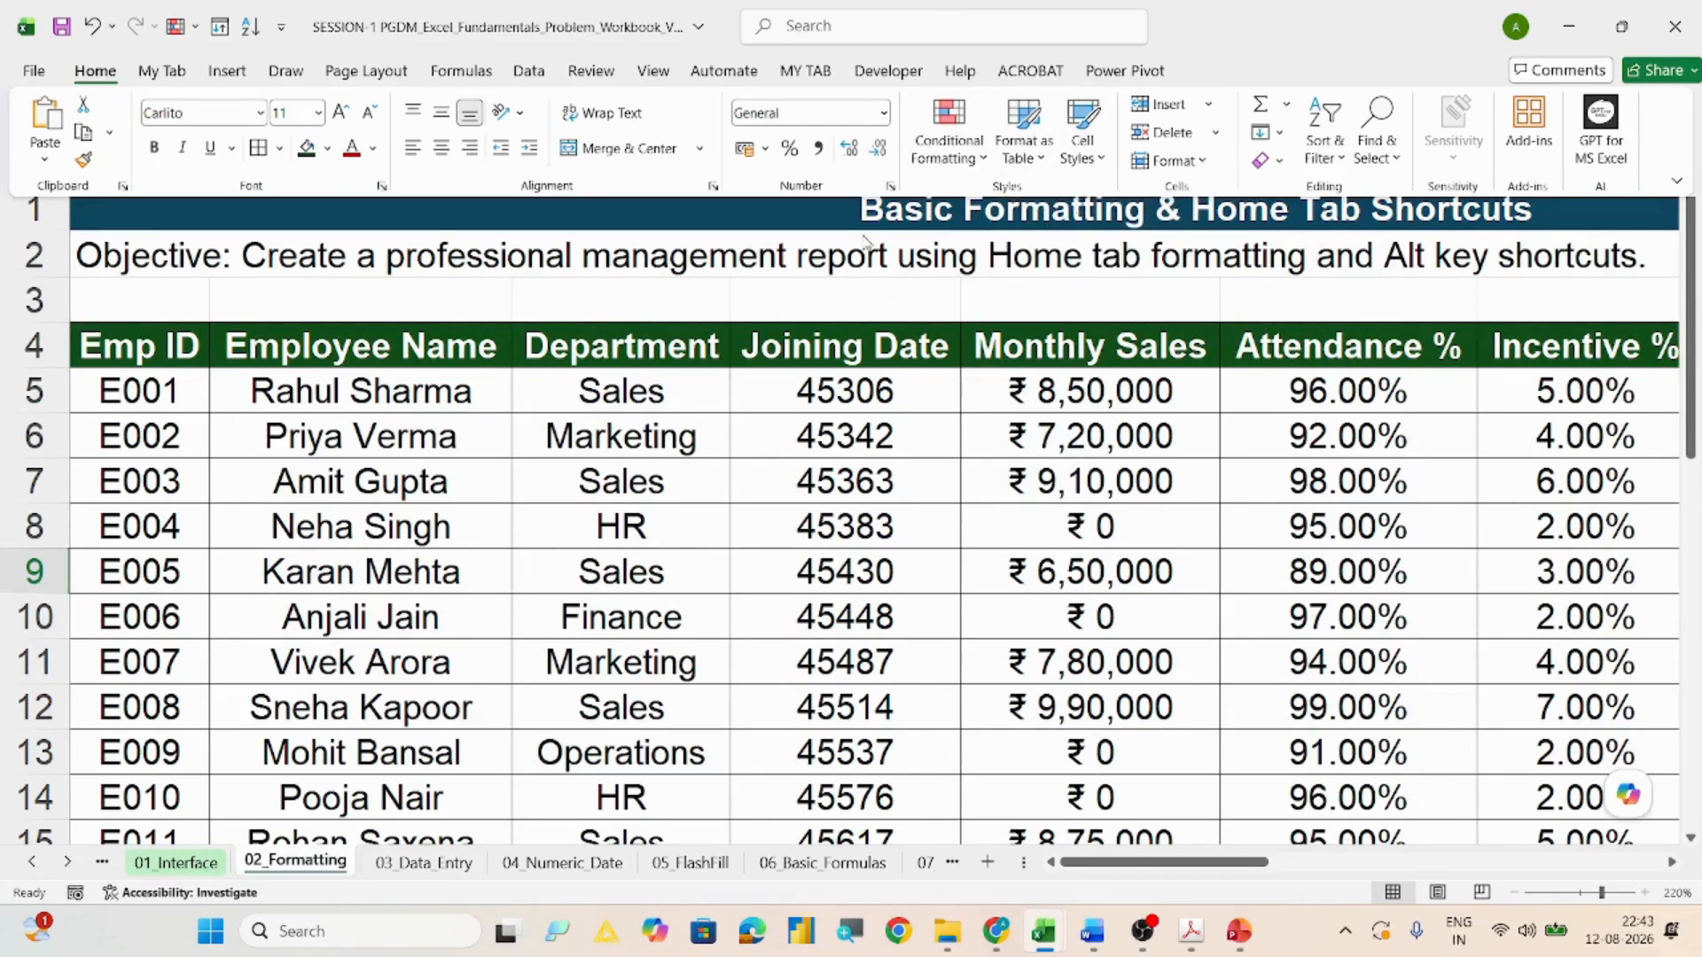
{"action": "left_click", "coordinate": [1100, 162]}
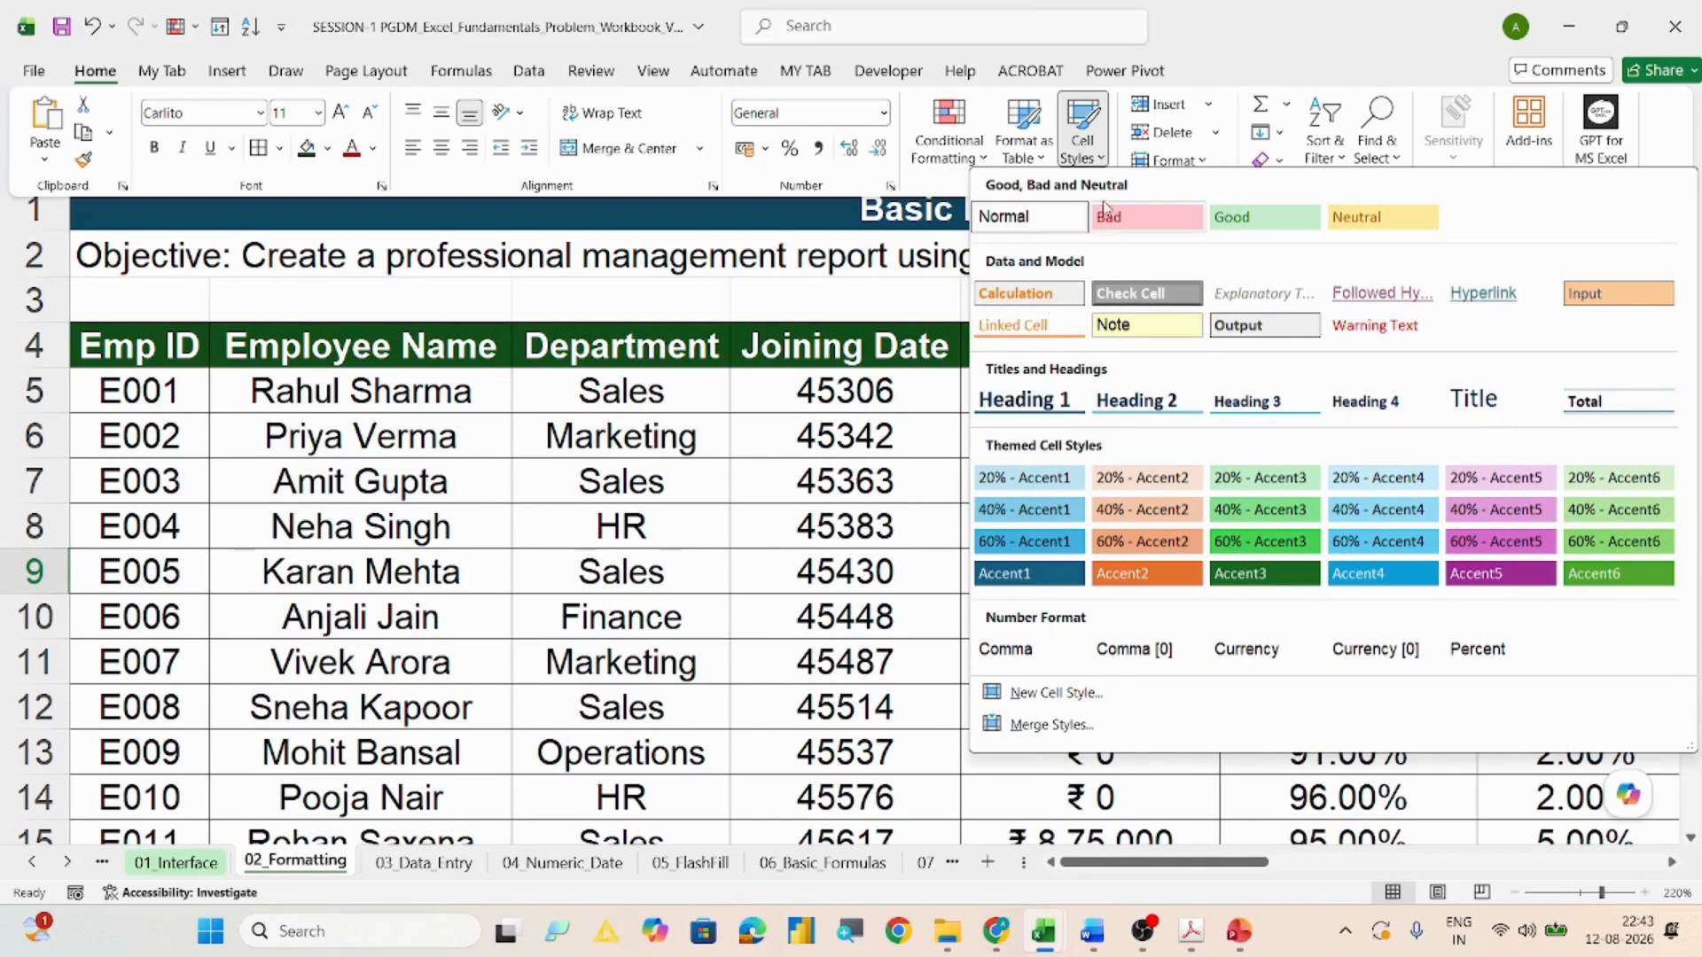
{"action": "left_click", "coordinate": [1042, 165]}
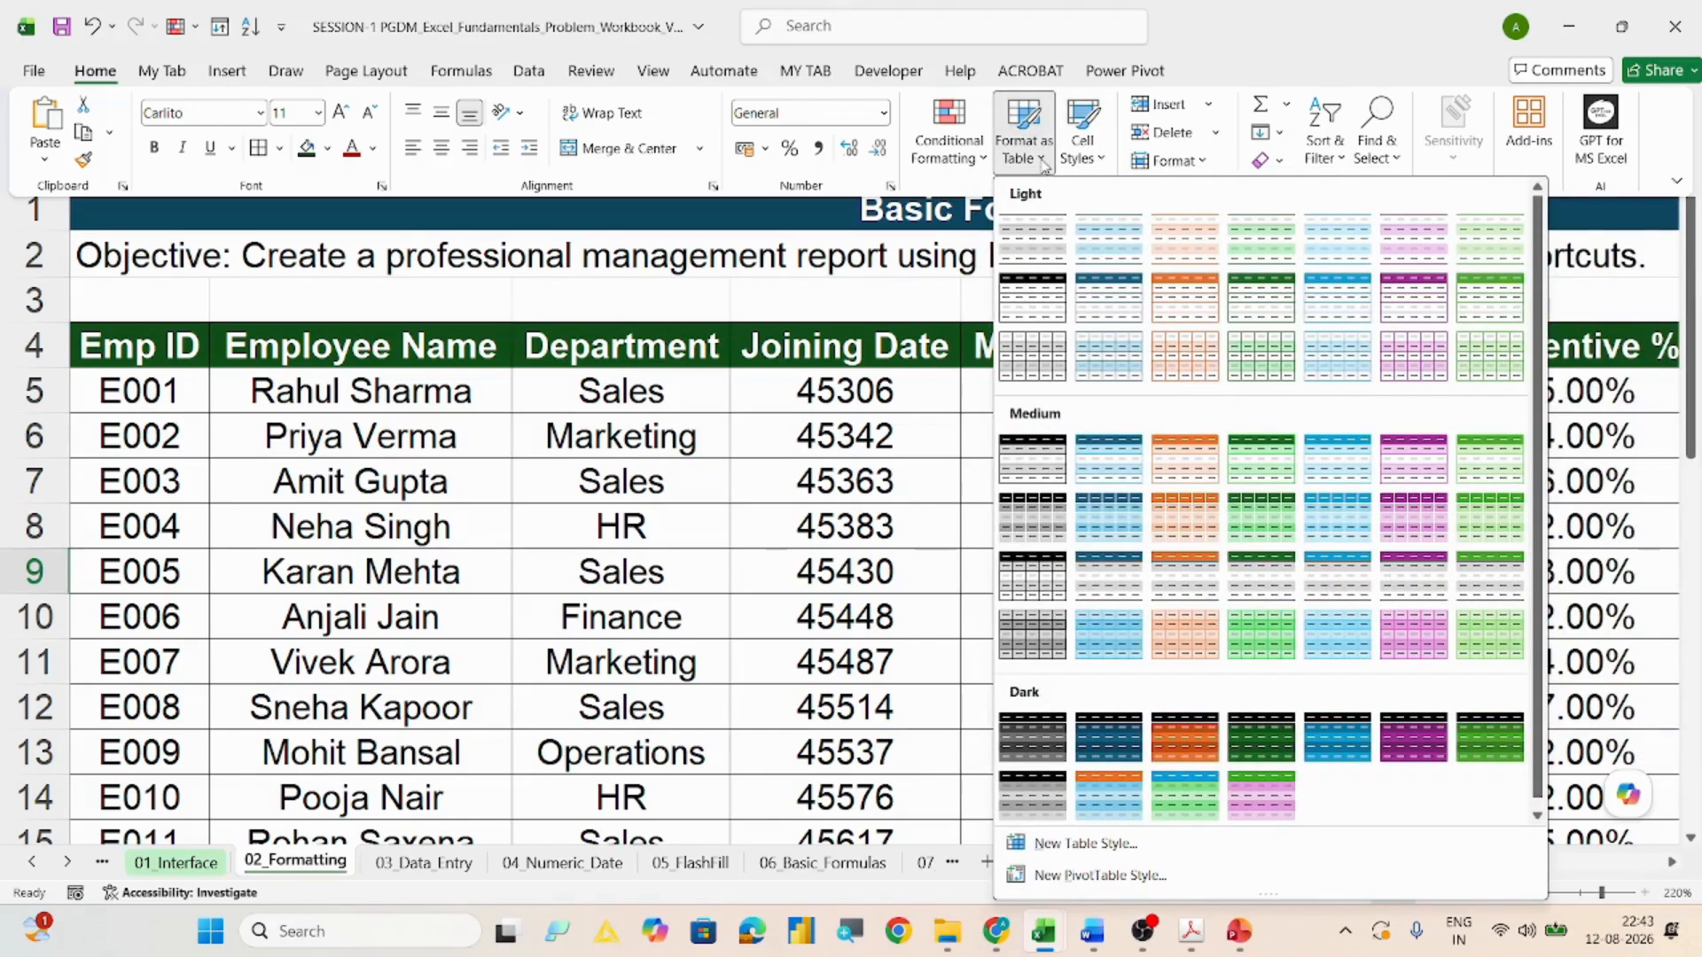
{"action": "left_click", "coordinate": [785, 308]}
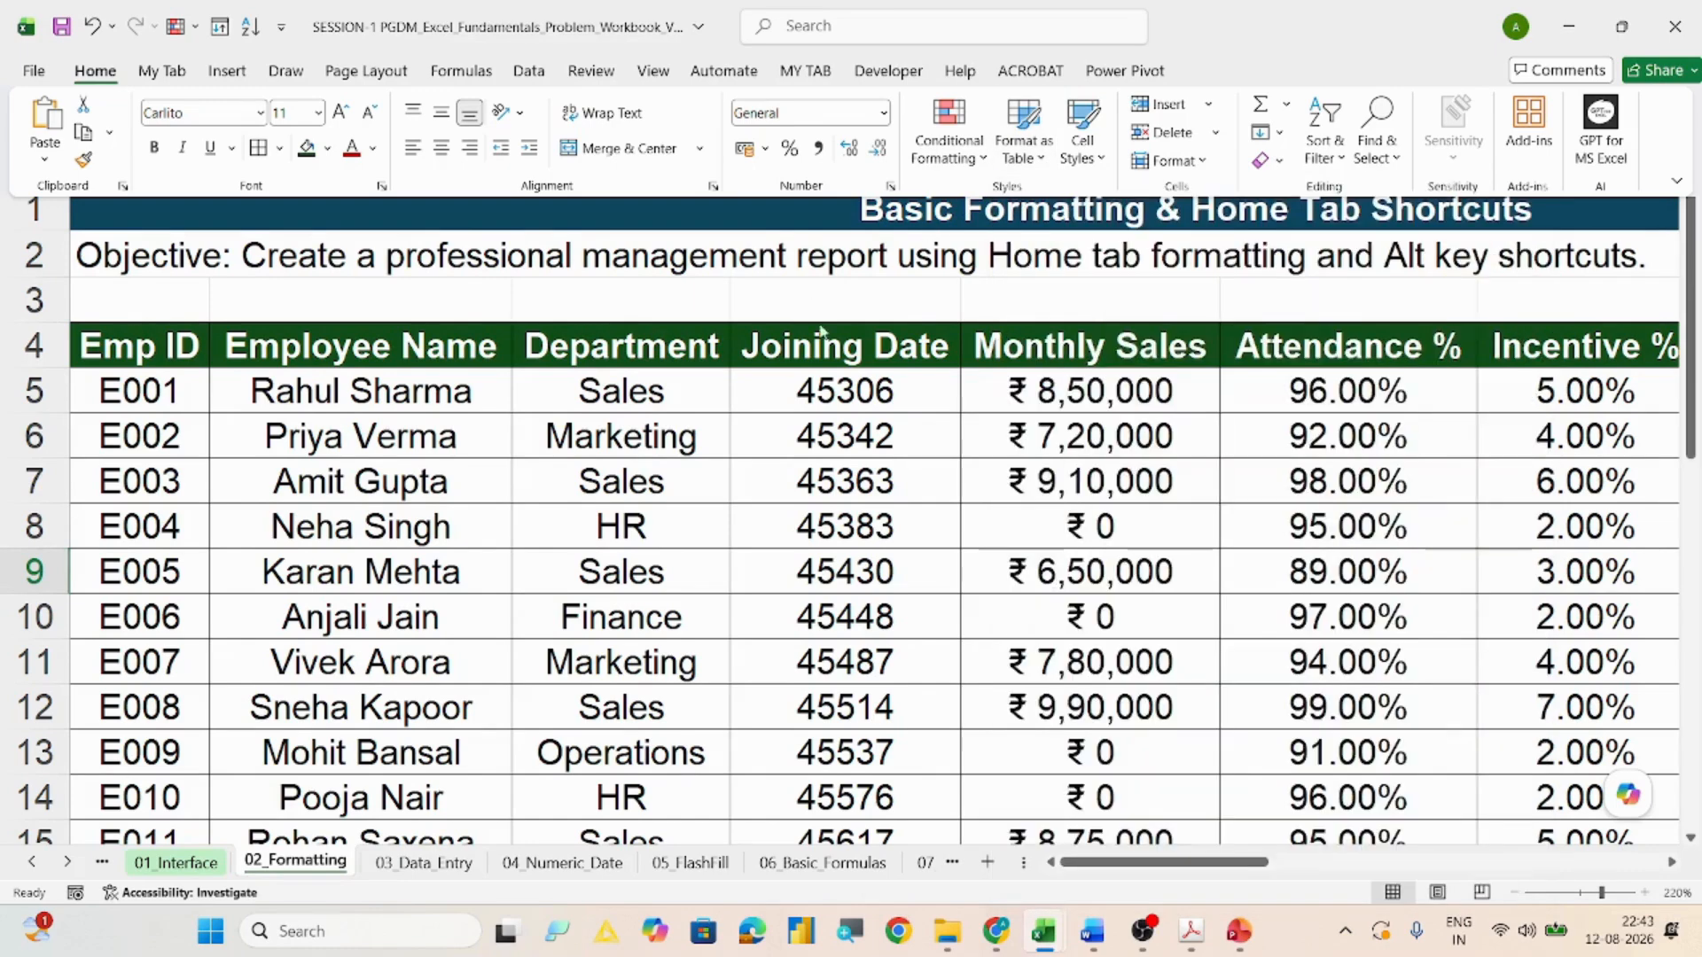
{"action": "left_click", "coordinate": [1201, 867]}
{"action": "left_click_drag", "start_coordinate": [1203, 869], "coordinate": [1451, 867]}
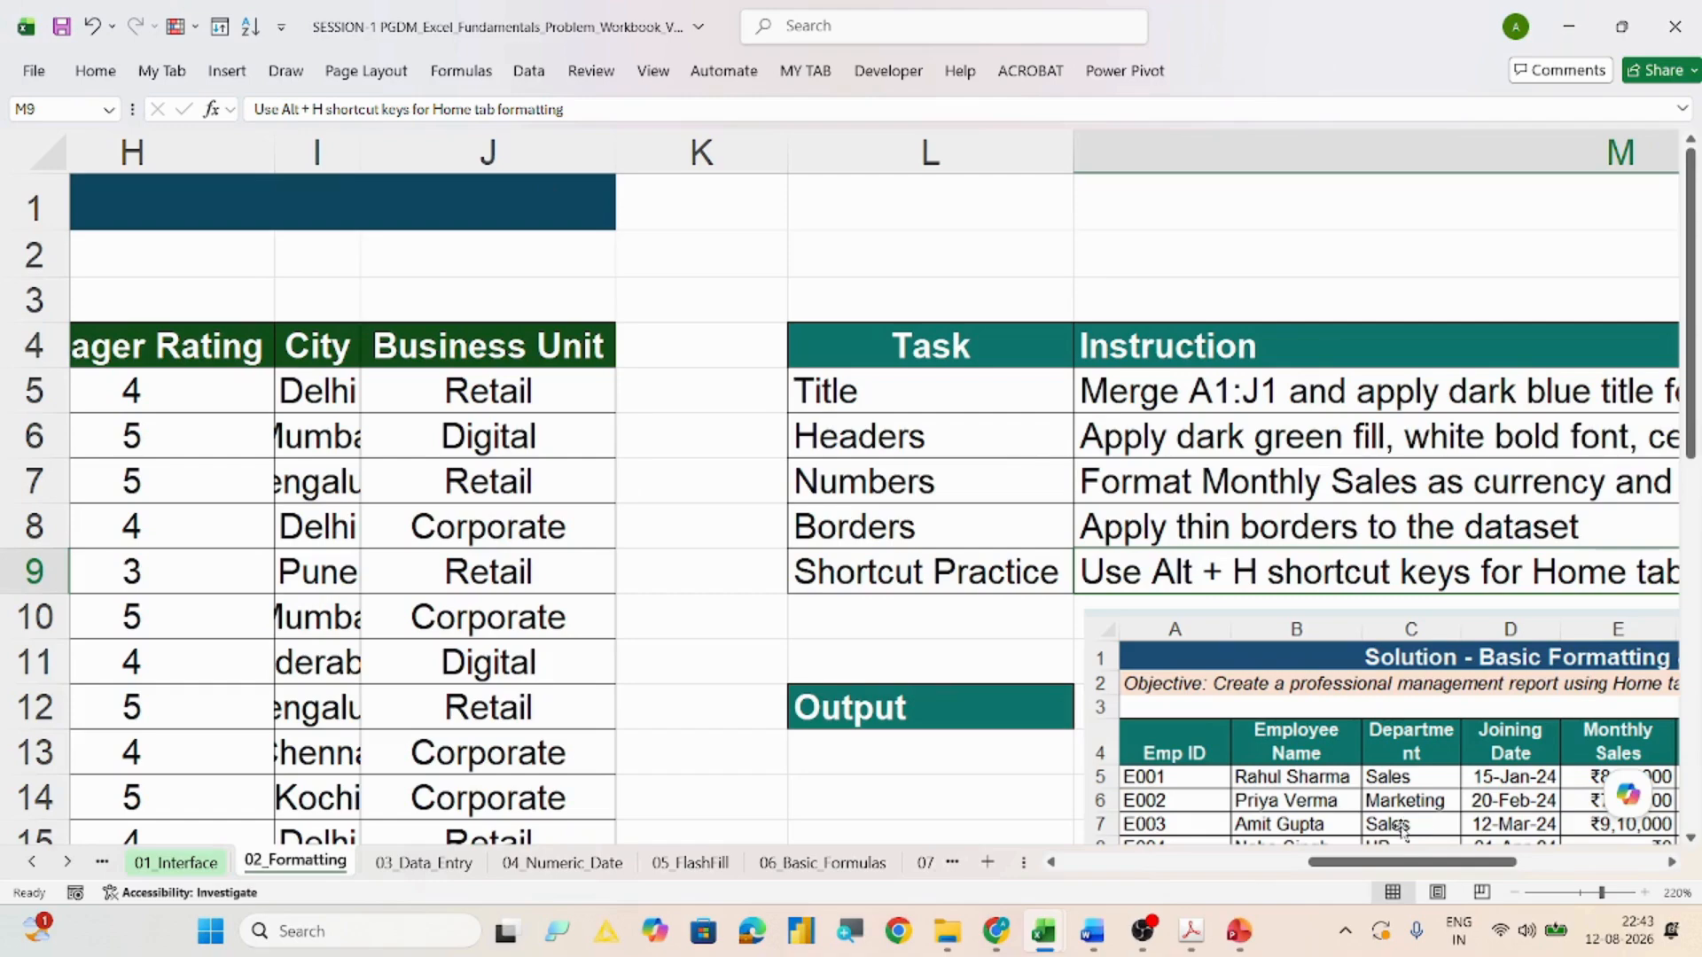
{"action": "left_click_drag", "start_coordinate": [1383, 869], "coordinate": [1135, 869]}
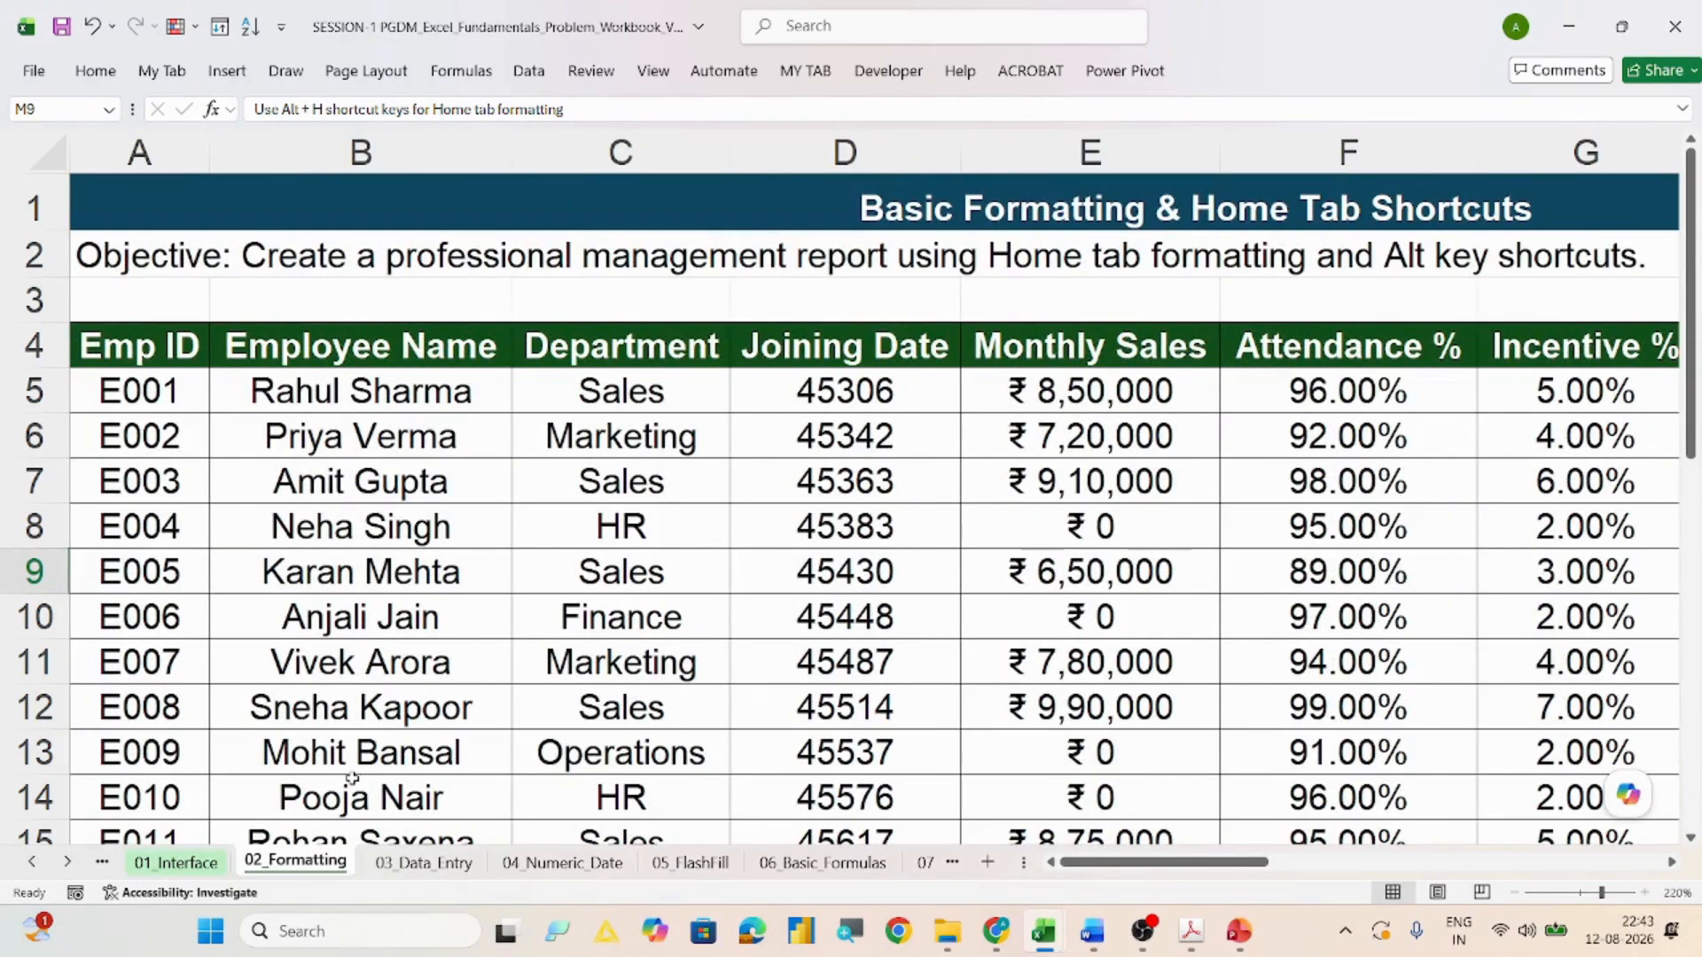
Step: Set the tab color of the 02_Formatting sheet to a medium blue theme color
{"action": "right_click", "coordinate": [297, 871]}
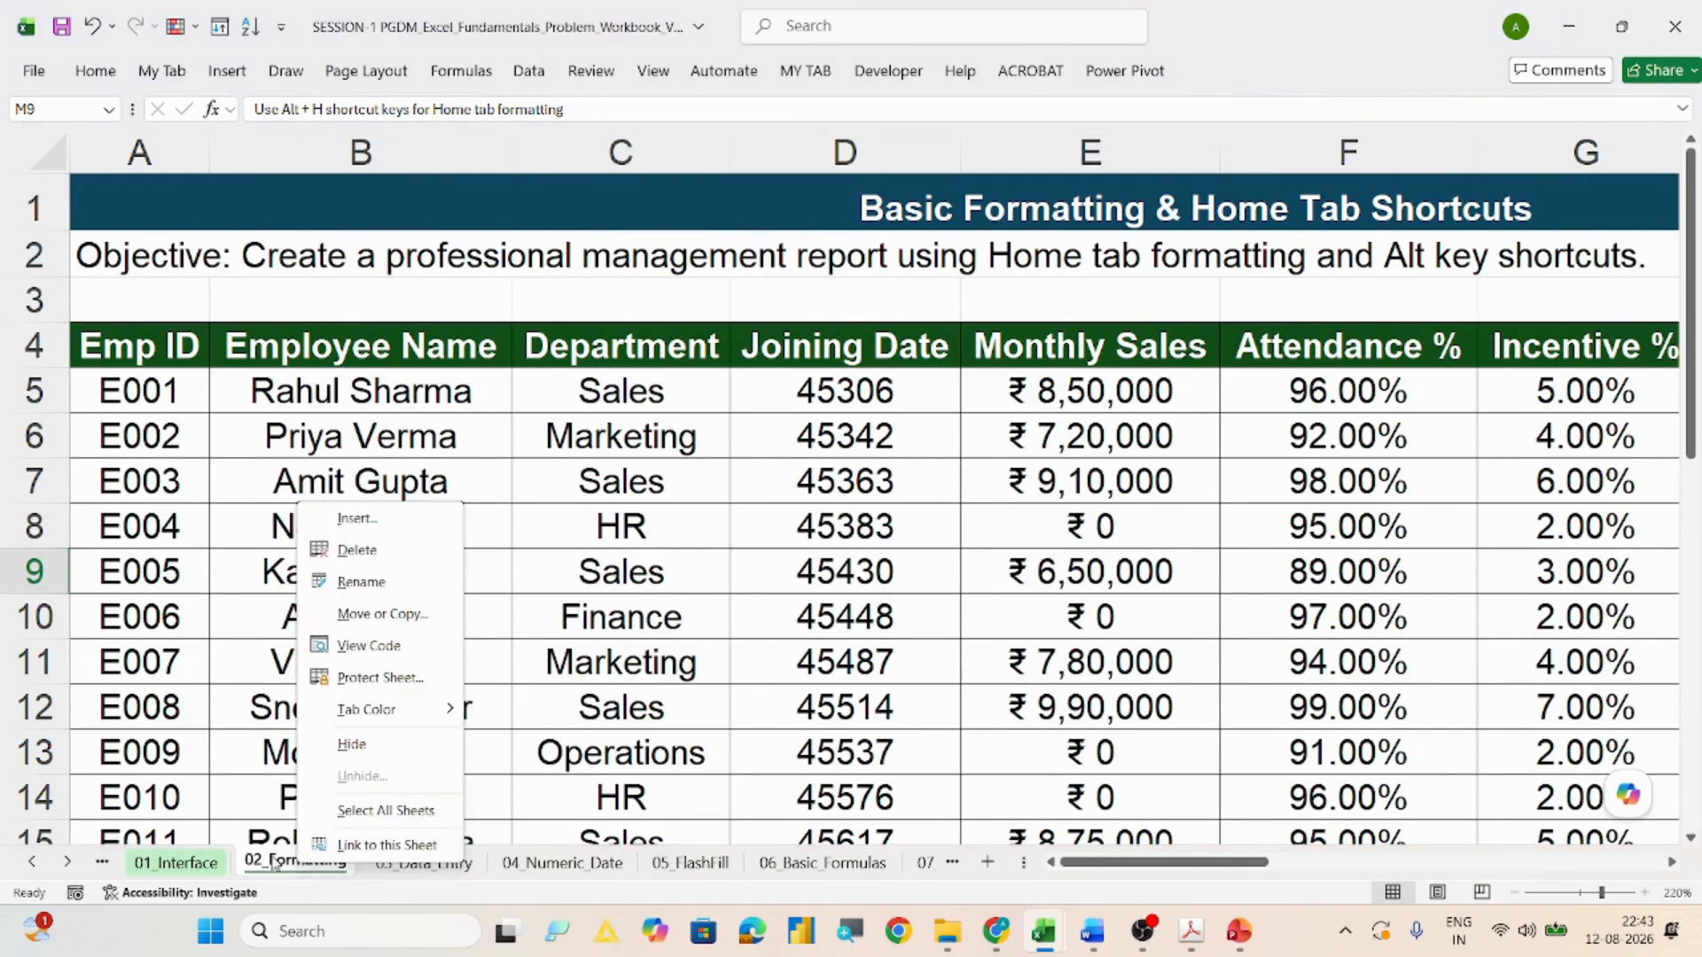
{"action": "mouse_move", "coordinate": [390, 709]}
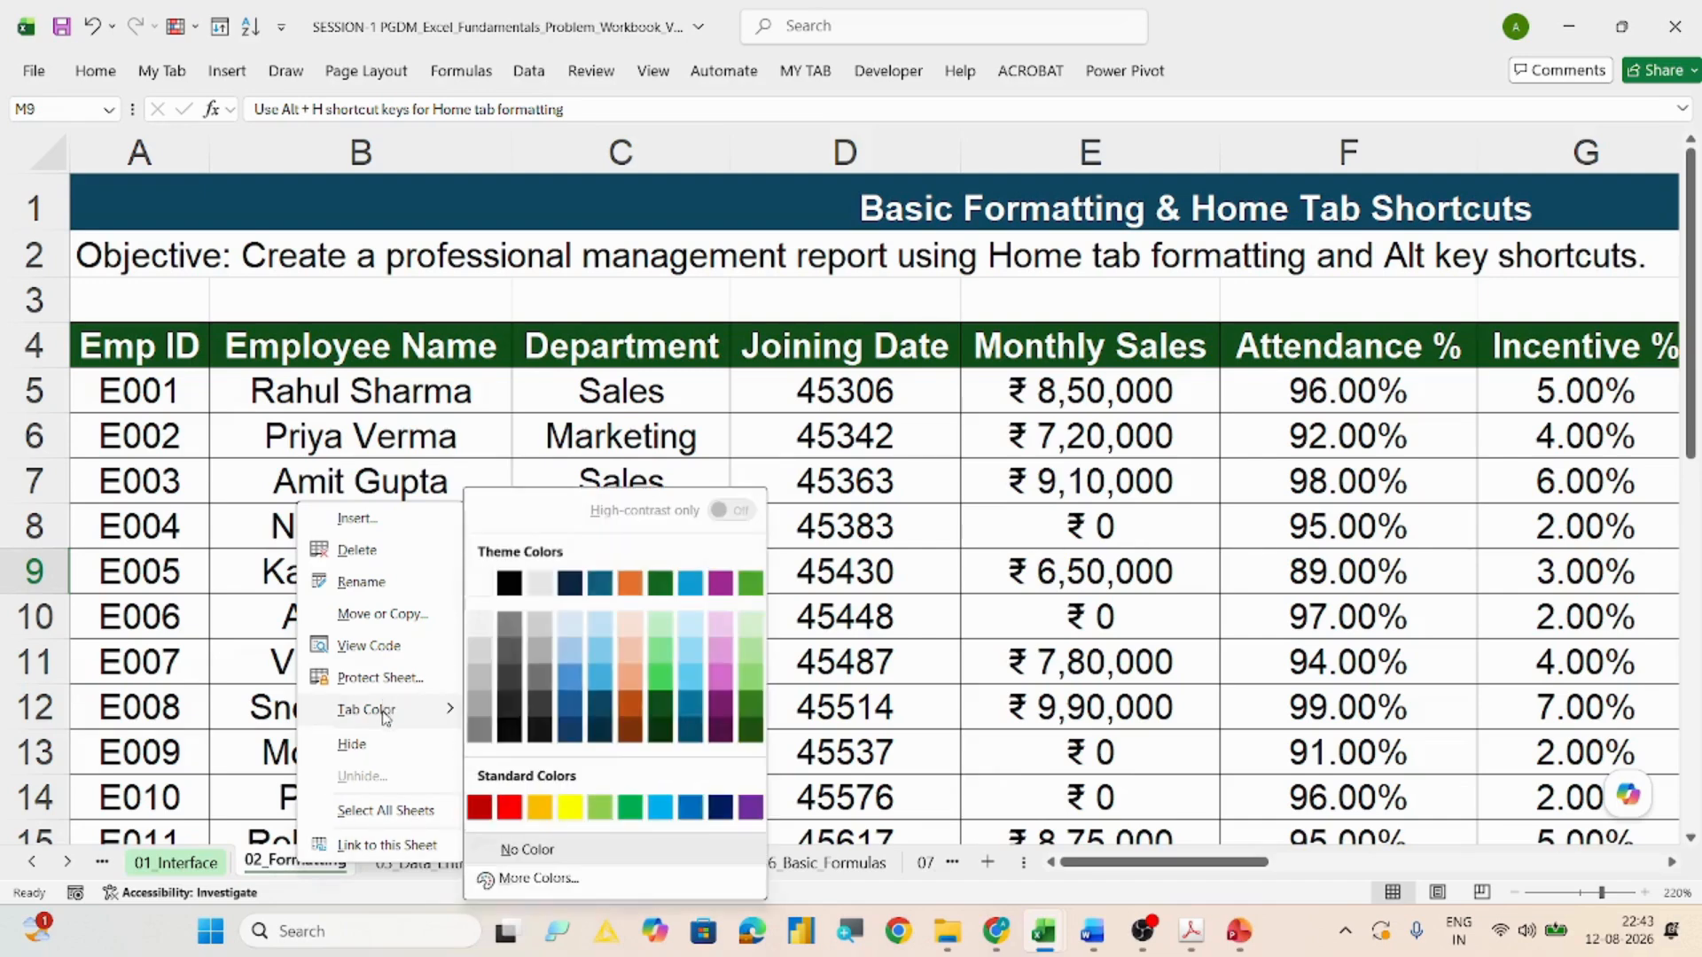
{"action": "left_click", "coordinate": [573, 676]}
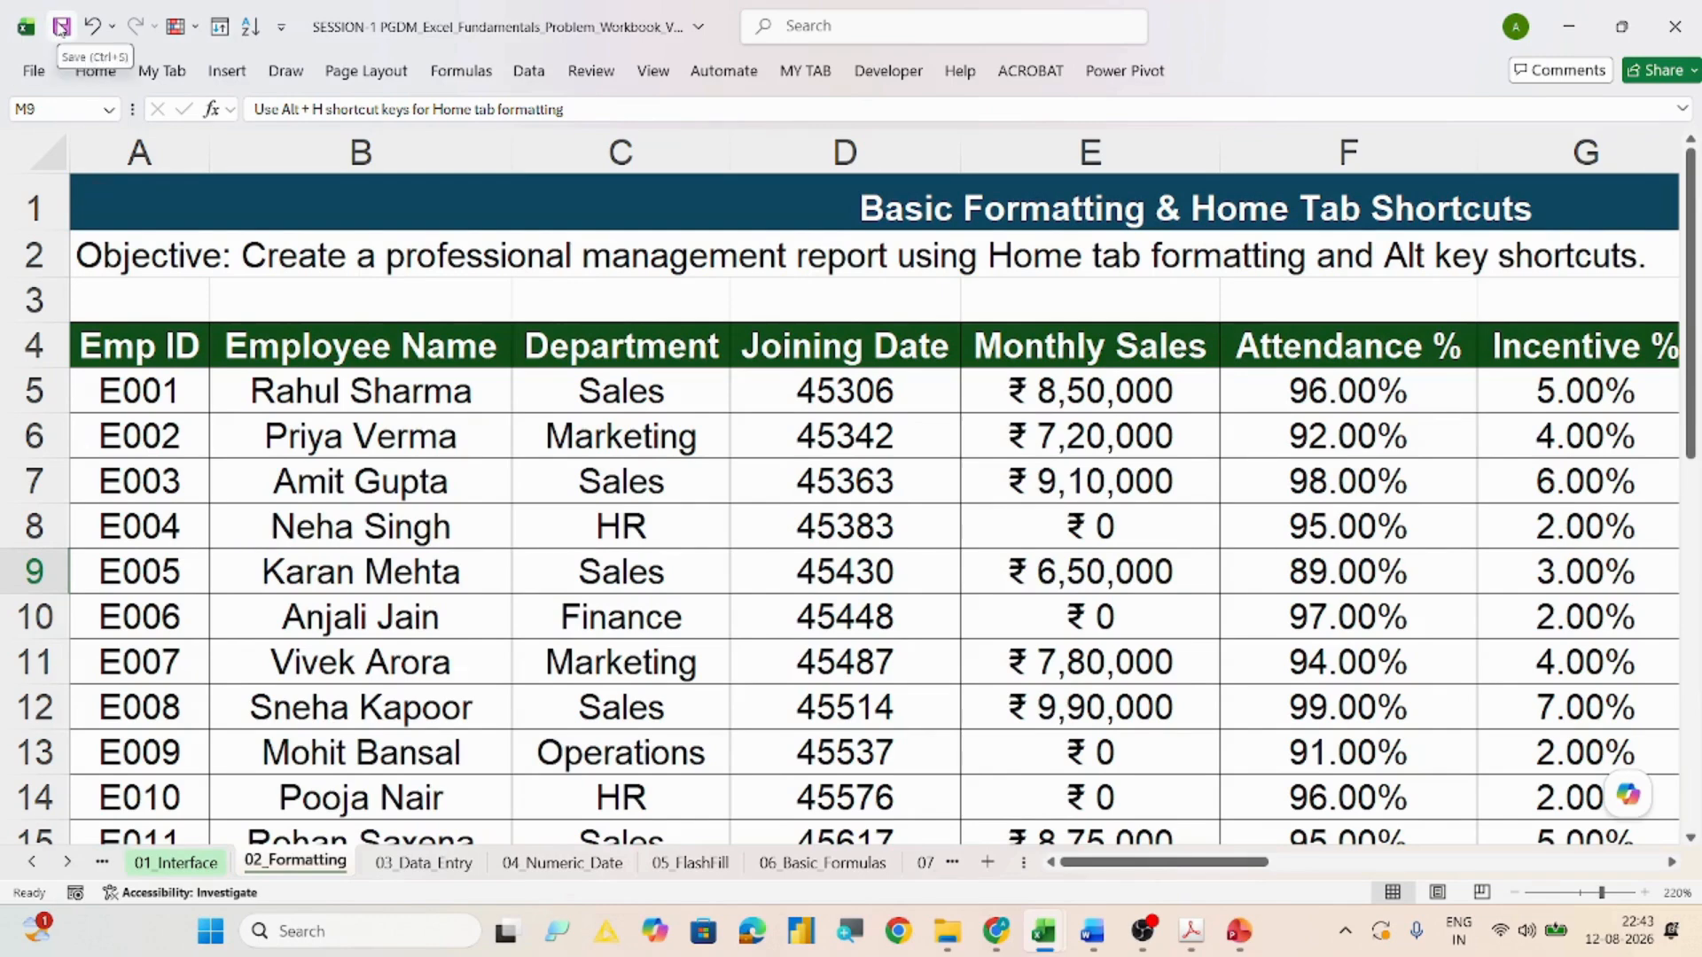
Step: Save the workbook as SESSION-1 PGDM_Excel_Fundamentals_Problem_Workbook_VER 1 in the EXTRA DAY - 2 folder, replacing the existing file
{"action": "left_click", "coordinate": [34, 70]}
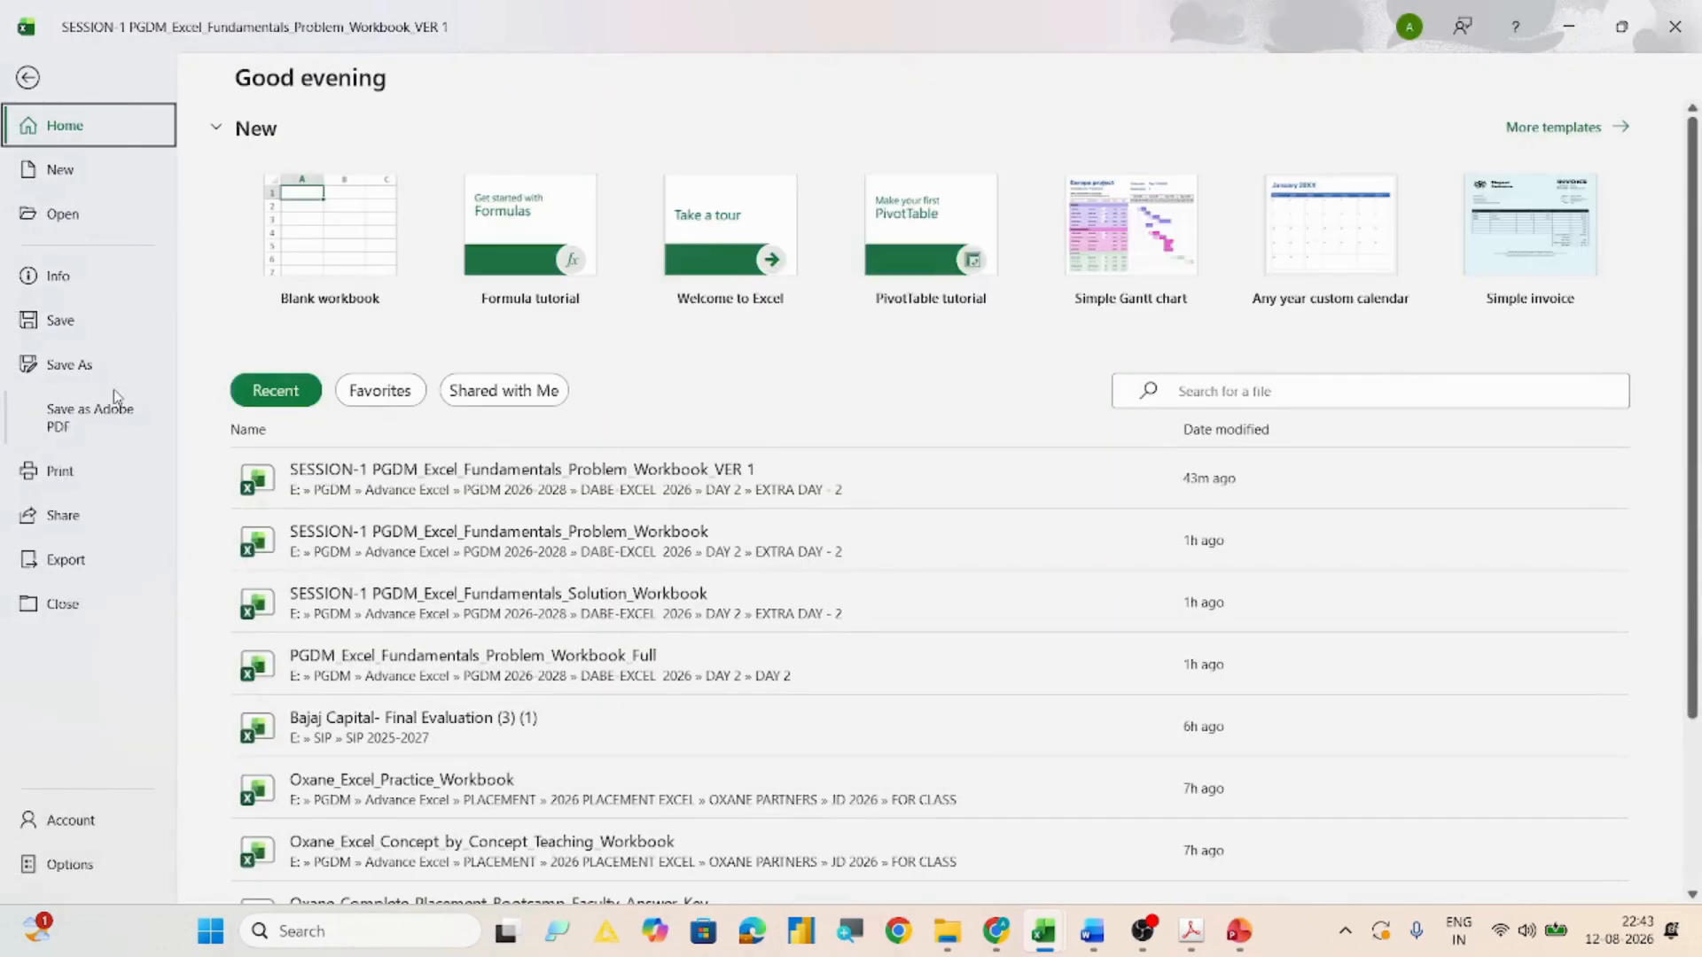
{"action": "left_click", "coordinate": [100, 366]}
{"action": "left_click", "coordinate": [960, 168]}
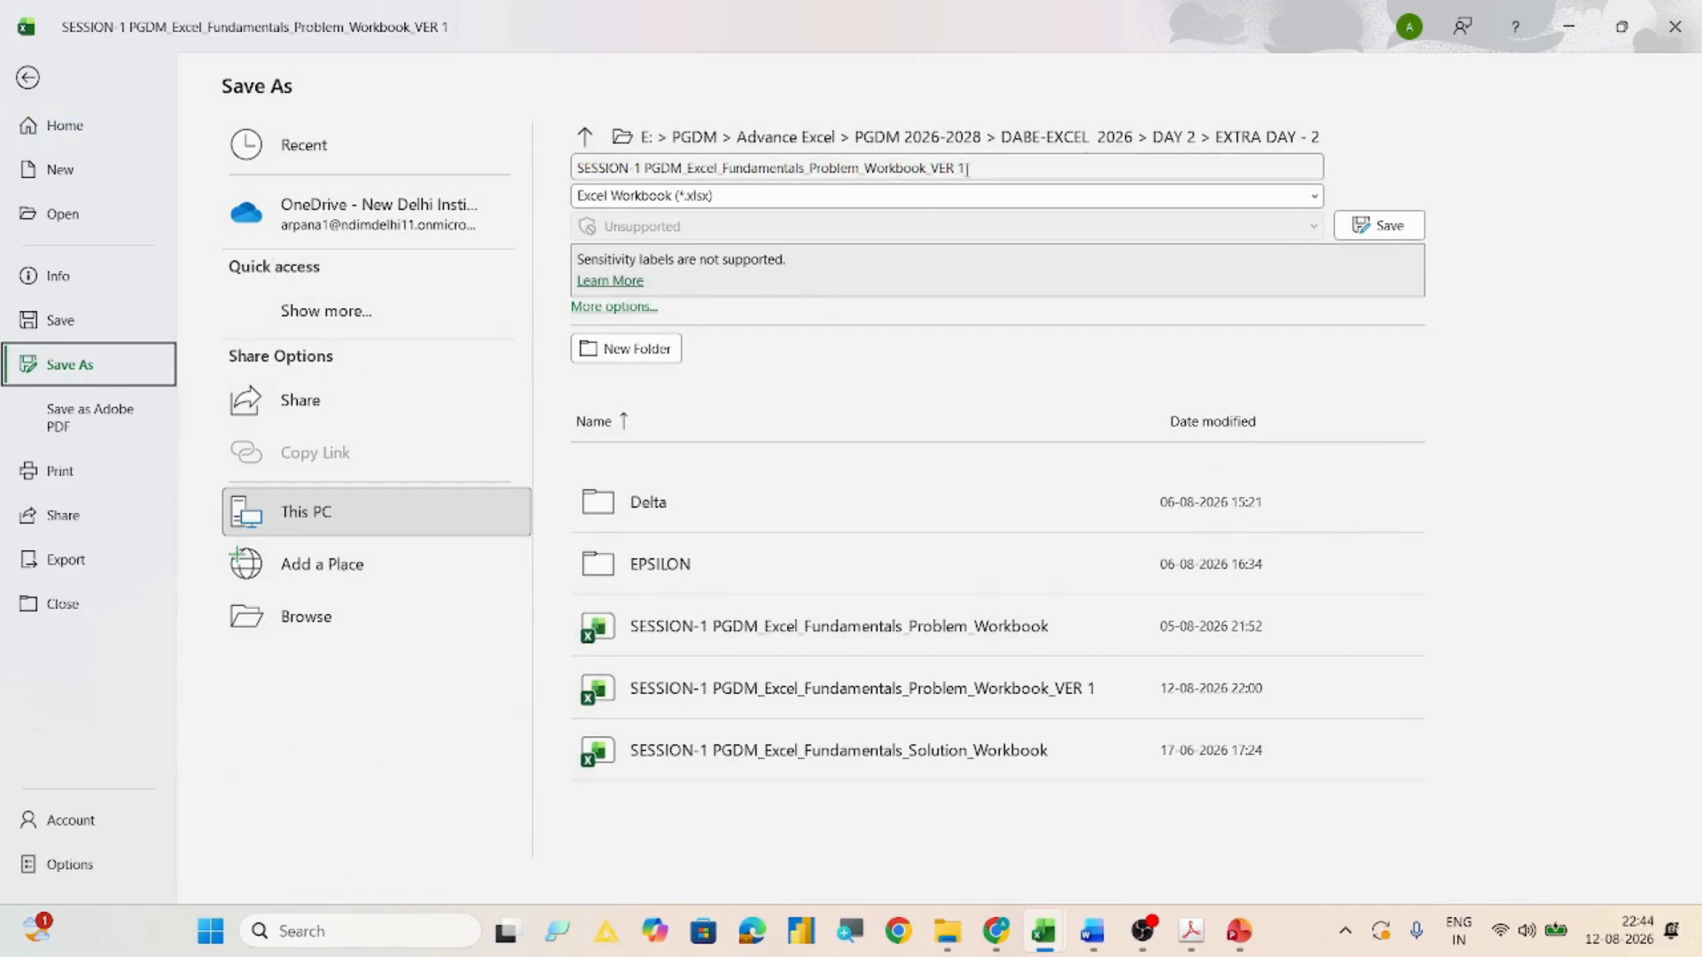
{"action": "left_click", "coordinate": [1390, 227]}
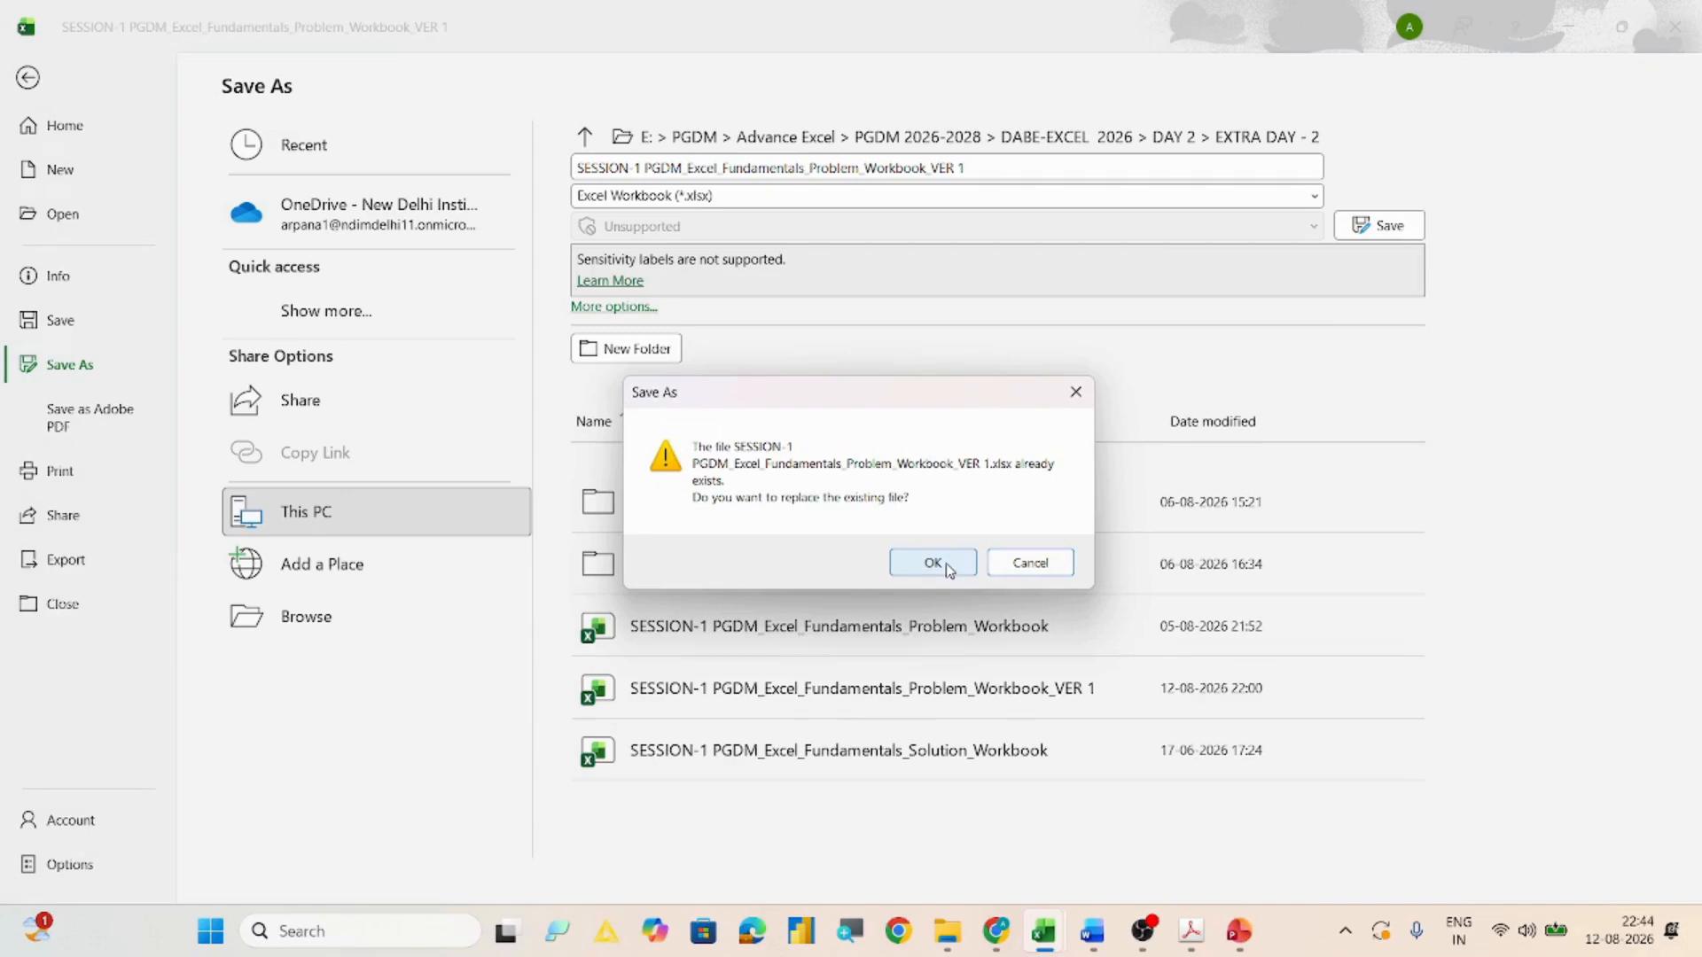
{"action": "left_click", "coordinate": [932, 563]}
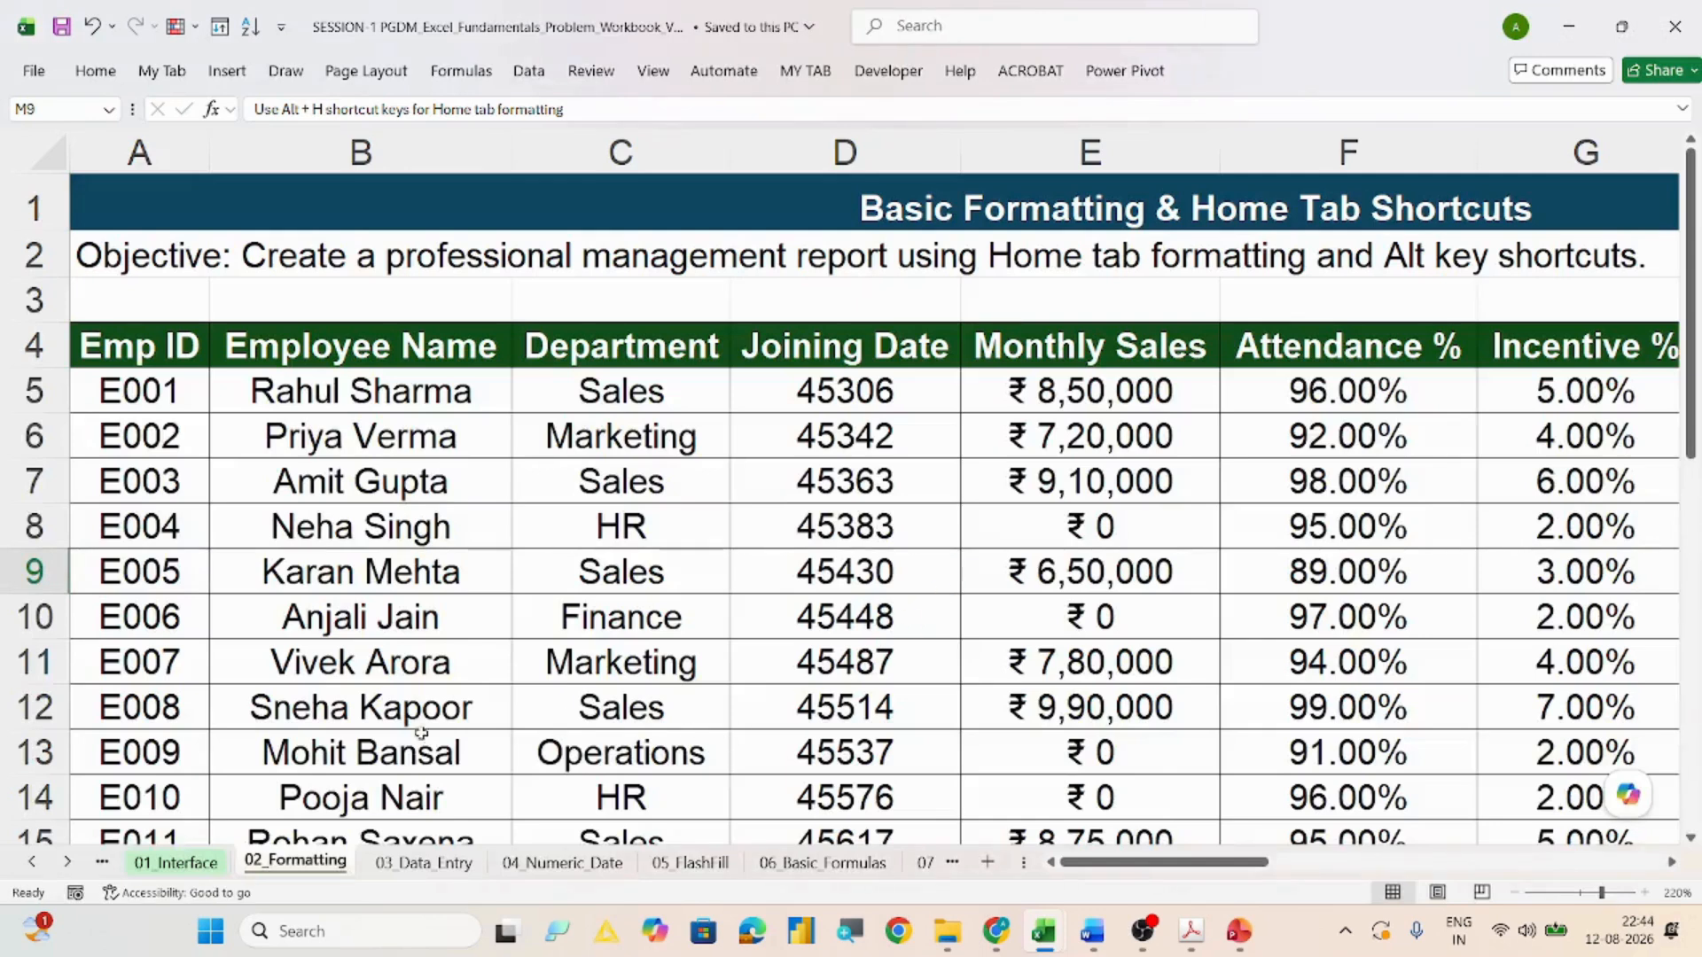